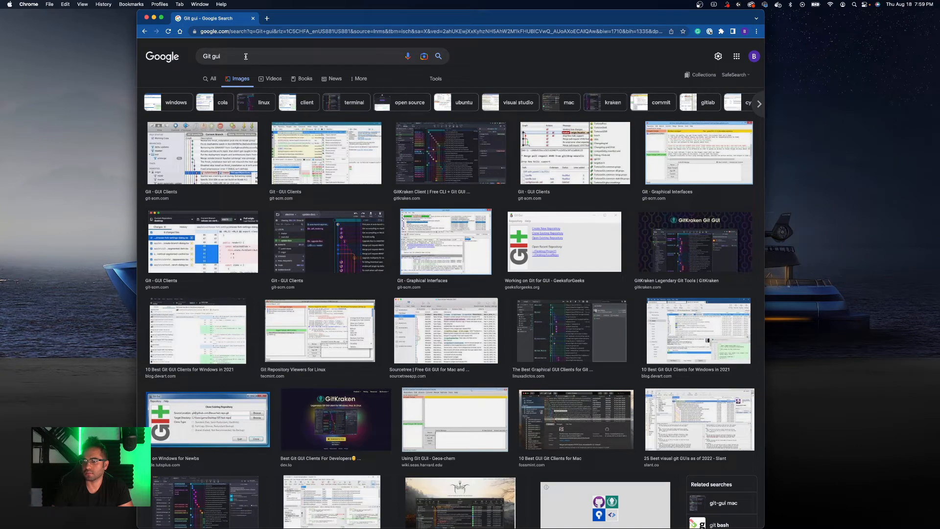
# - Search Google Images for 'Git gui image'
pyautogui.click(258, 59)
pyautogui.write('image')
pyautogui.press('Return')
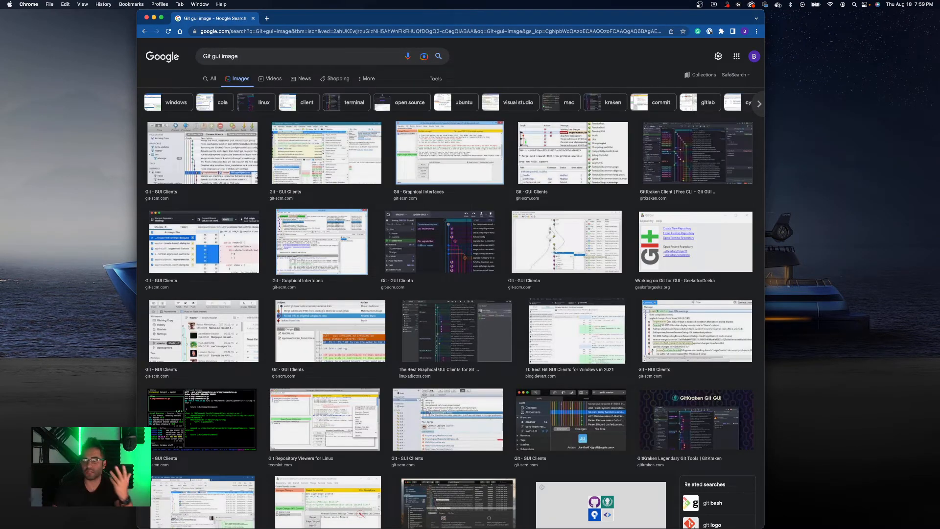
# - Change the image search query to 'Git gui software'
pyautogui.doubleClick(232, 56)
pyautogui.write('isoftware')
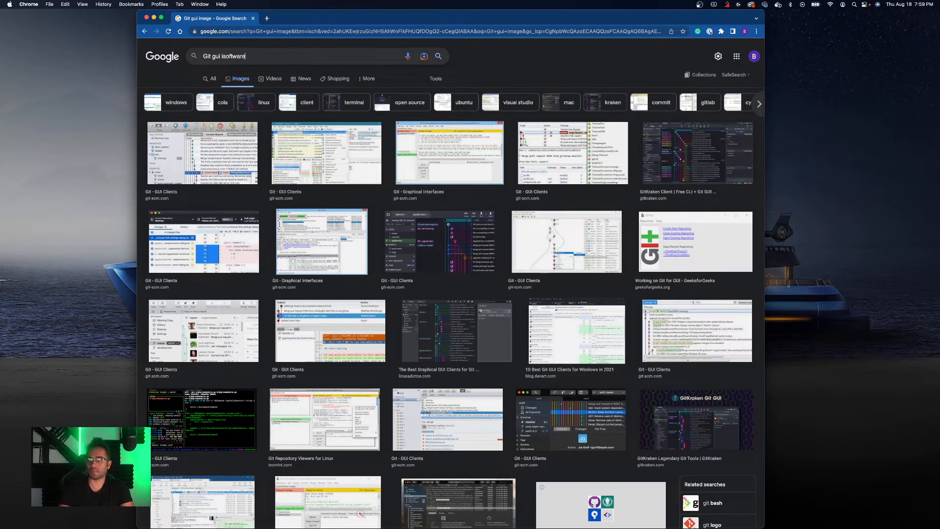
pyautogui.press('Return')
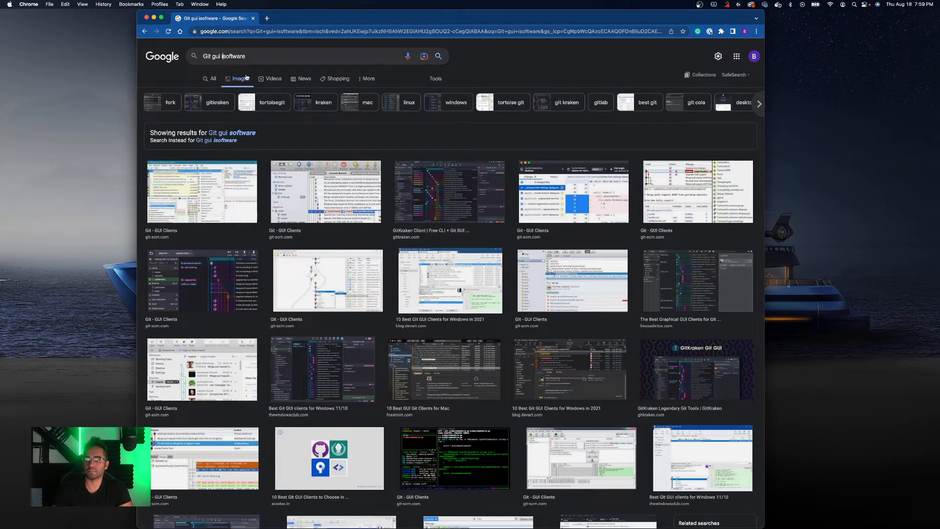
pyautogui.press('BackSpace')
pyautogui.press('Return')
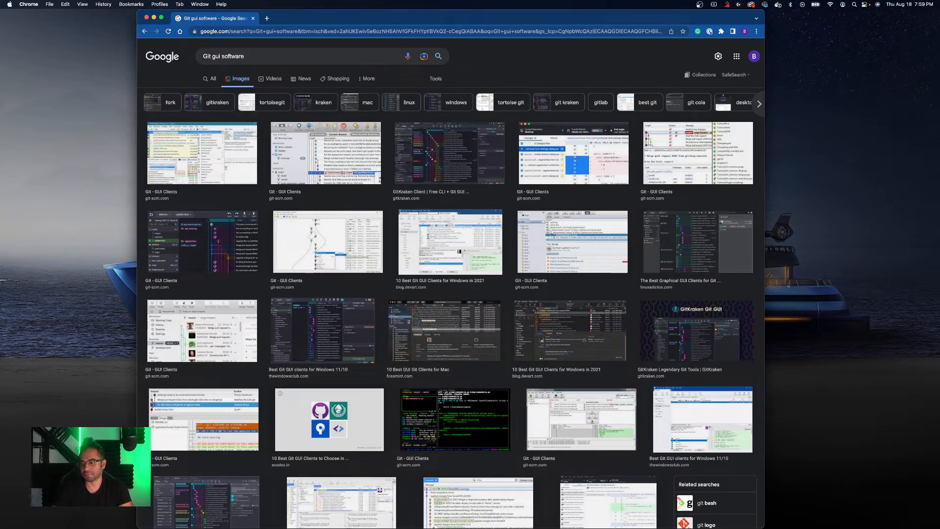
# - Switch the 'Git gui software' search to all web results
pyautogui.scroll(-3, 368, 382)
pyautogui.scroll(3, 372, 383)
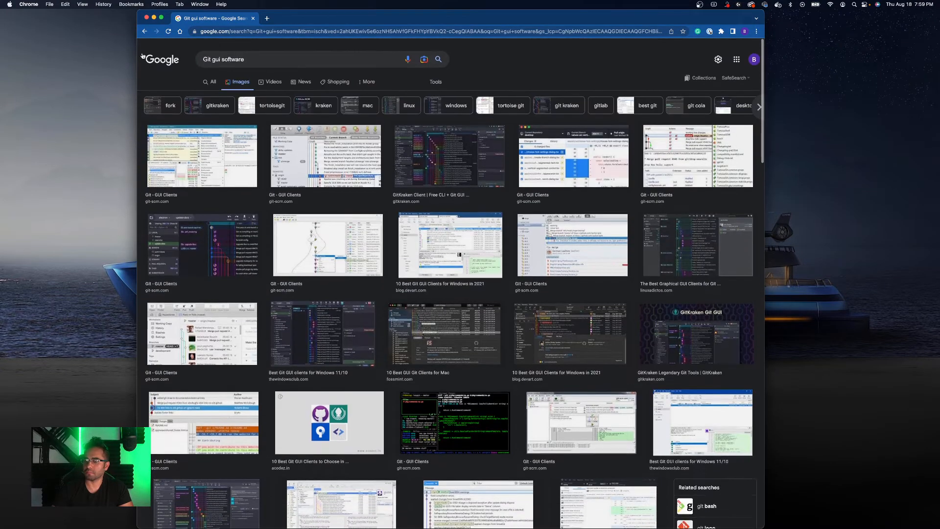
pyautogui.click(212, 80)
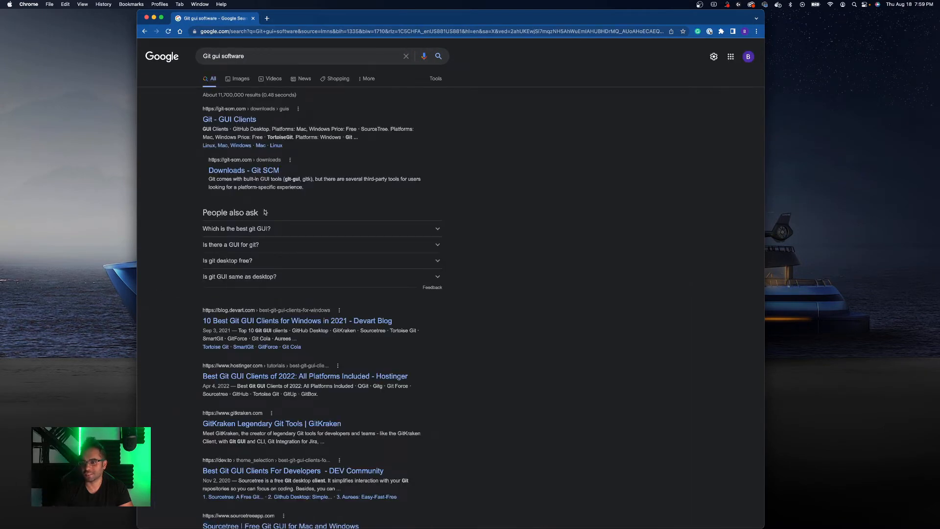
# - Open the Devart article on the best Git GUI clients for Windows and read through its top-10 list
pyautogui.click(245, 322)
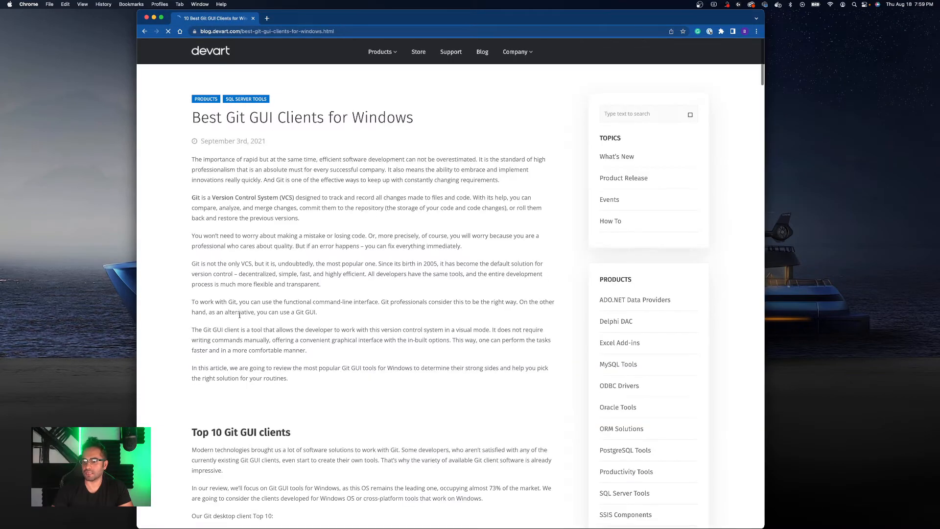
pyautogui.scroll(-8, 240, 317)
pyautogui.scroll(-2, 240, 317)
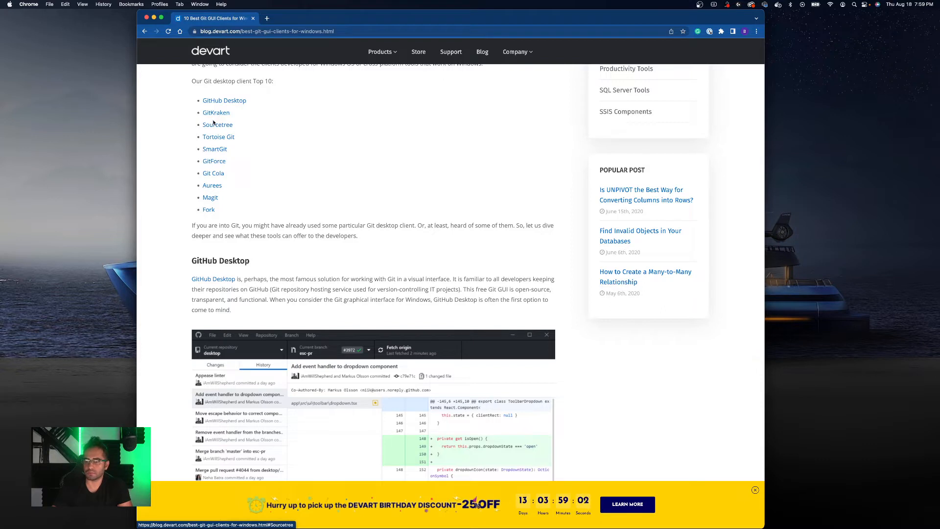
pyautogui.scroll(-1, 214, 123)
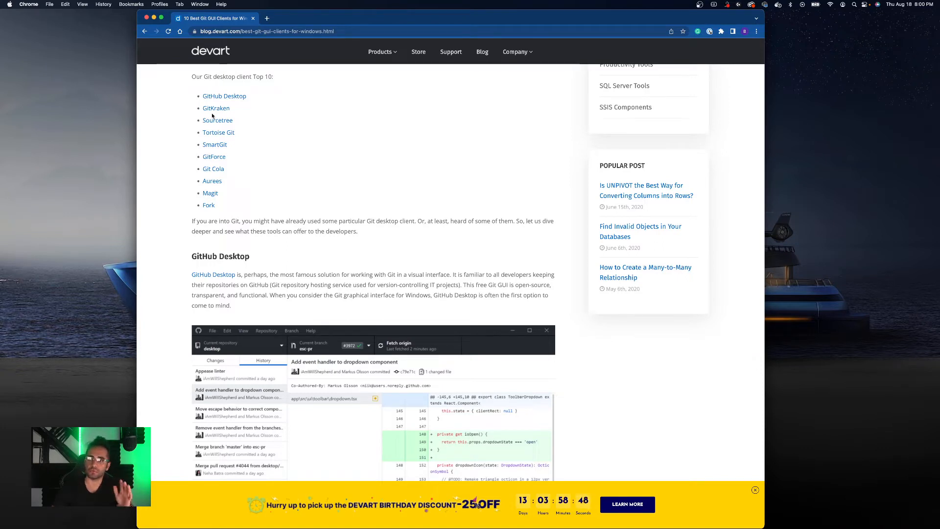
pyautogui.scroll(-1, 214, 115)
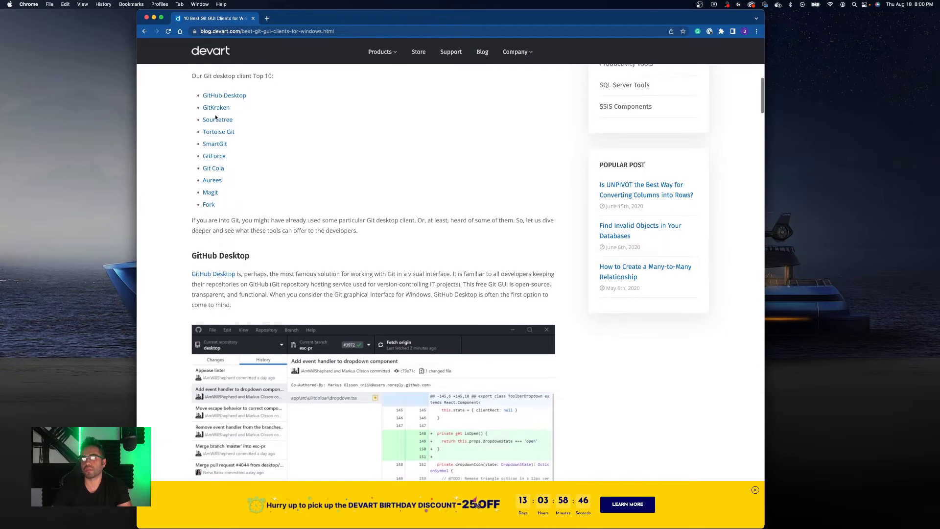
pyautogui.scroll(-2, 215, 116)
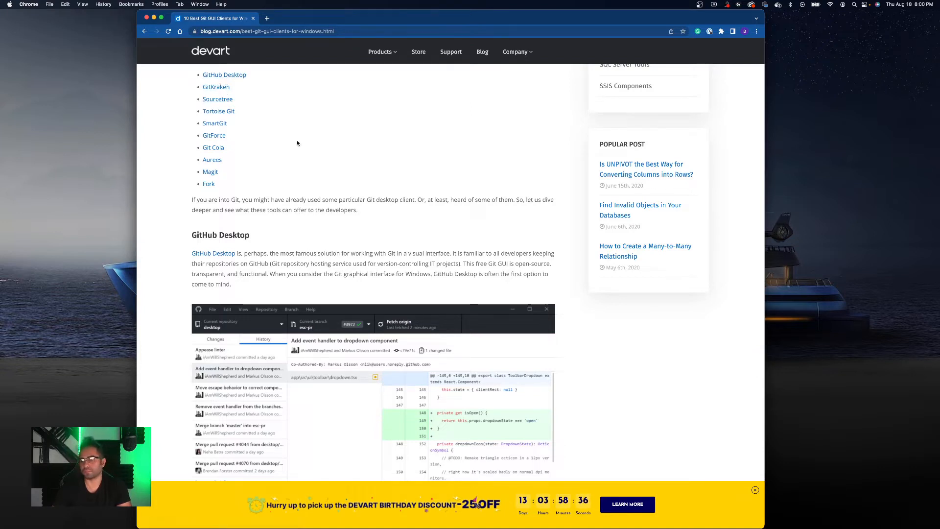
pyautogui.scroll(-4, 295, 142)
pyautogui.scroll(-3, 299, 142)
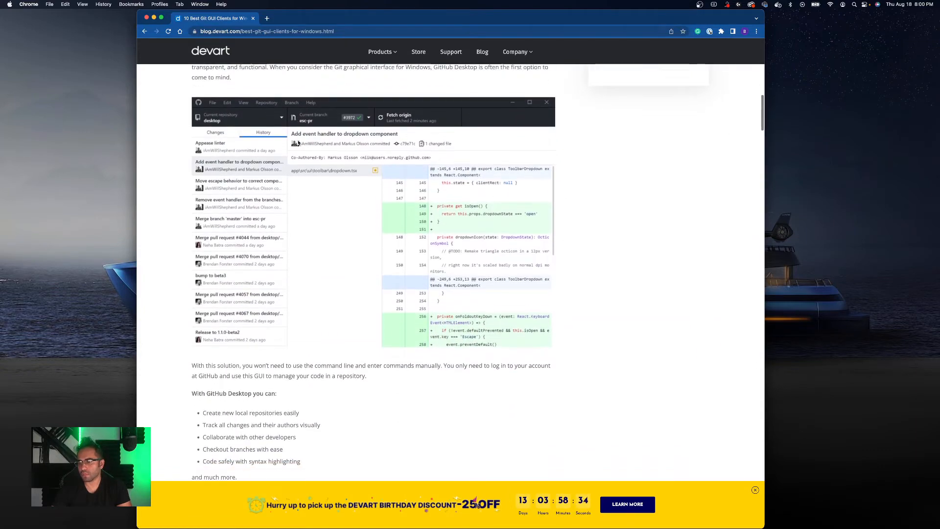
pyautogui.scroll(2, 299, 142)
pyautogui.scroll(15, 298, 142)
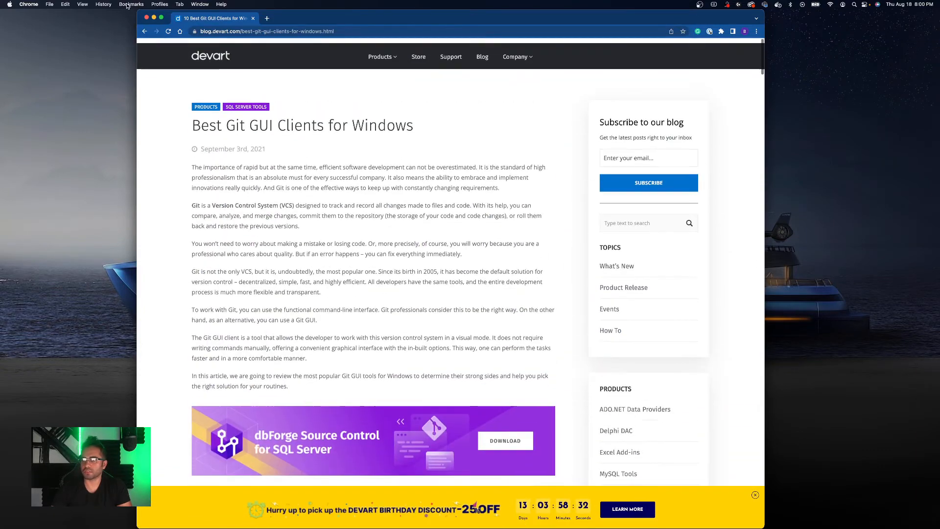
# - Return to the Google home page and search for Gitkraken
pyautogui.click(180, 32)
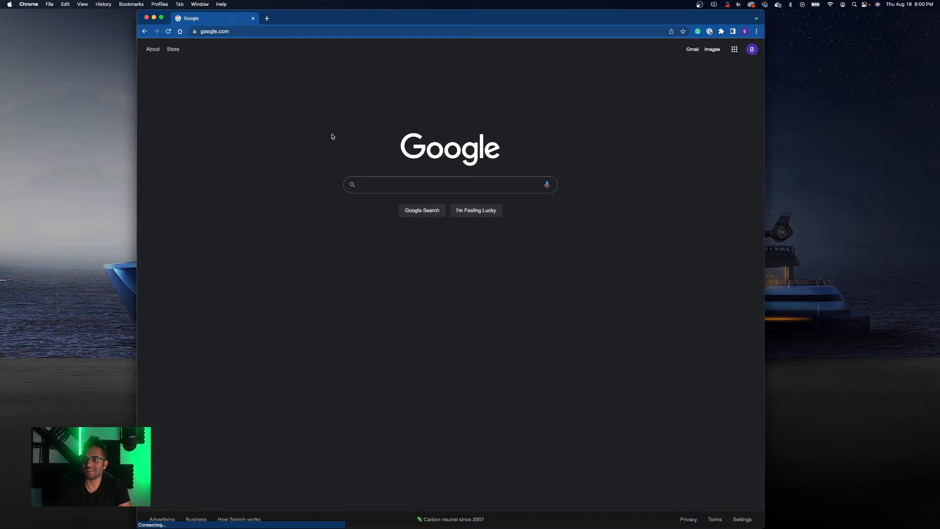
pyautogui.write('Gitkraken')
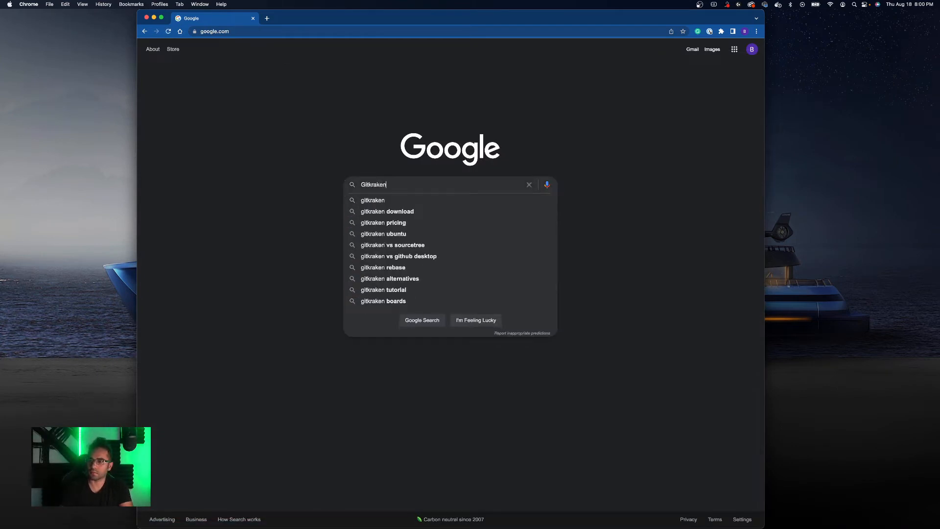
pyautogui.press('Return')
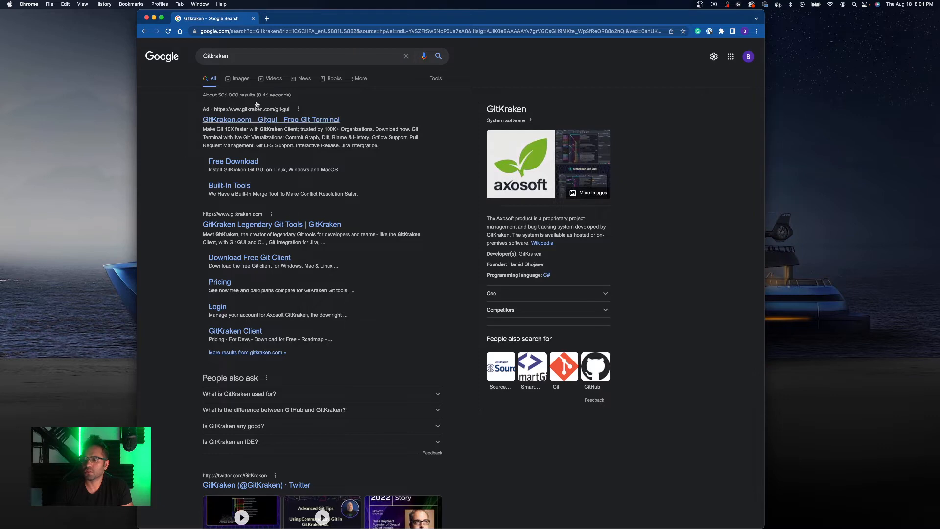
# - Open the official GitKraken website and widen and reposition the browser window
pyautogui.click(263, 226)
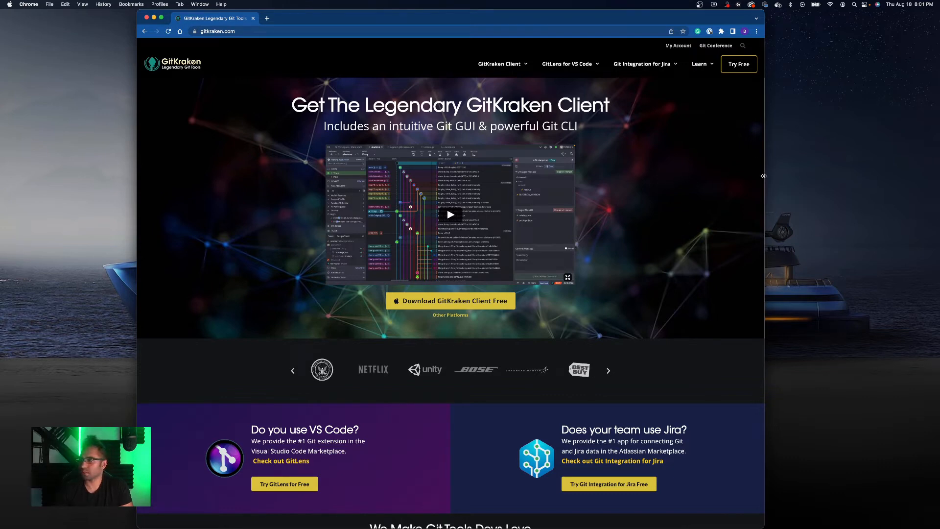
pyautogui.moveTo(766, 175); pyautogui.dragTo(870, 175)
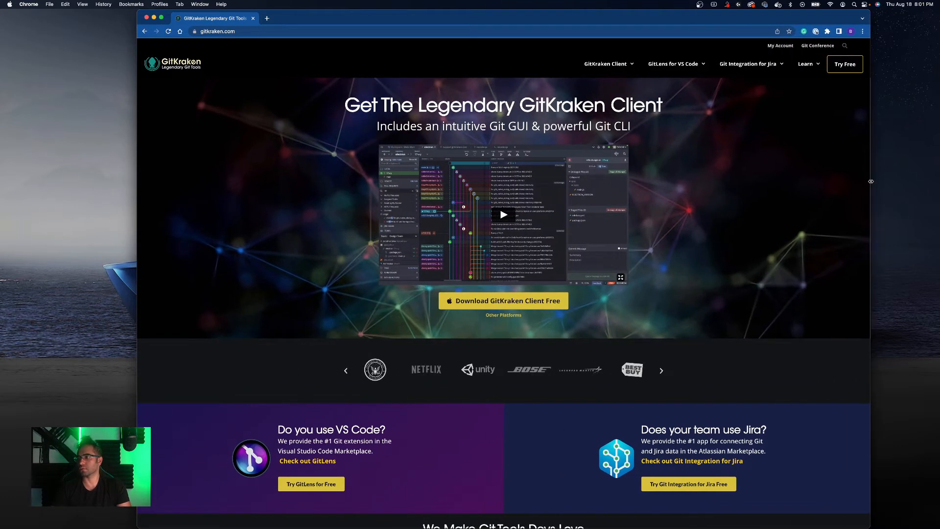
pyautogui.moveTo(324, 22); pyautogui.dragTo(266, 22)
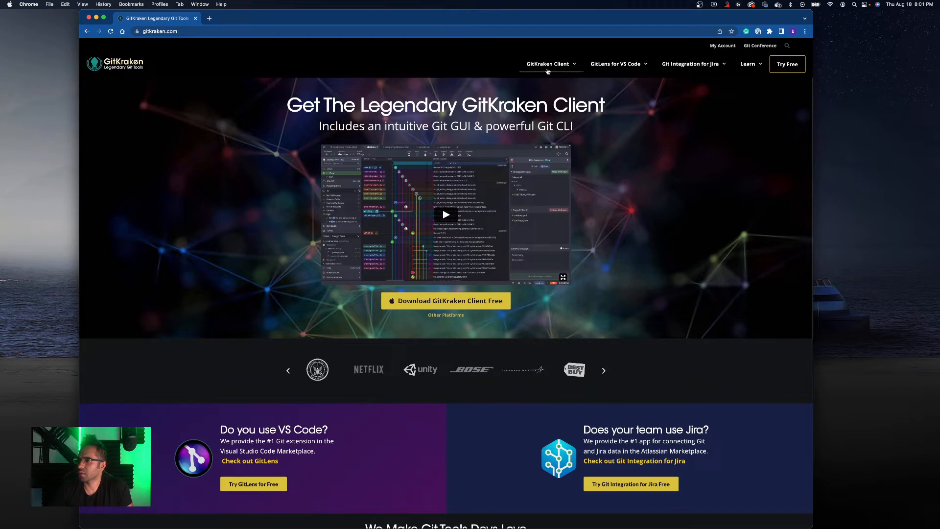
# - Open the GitKraken Client pricing page
pyautogui.moveTo(569, 67)
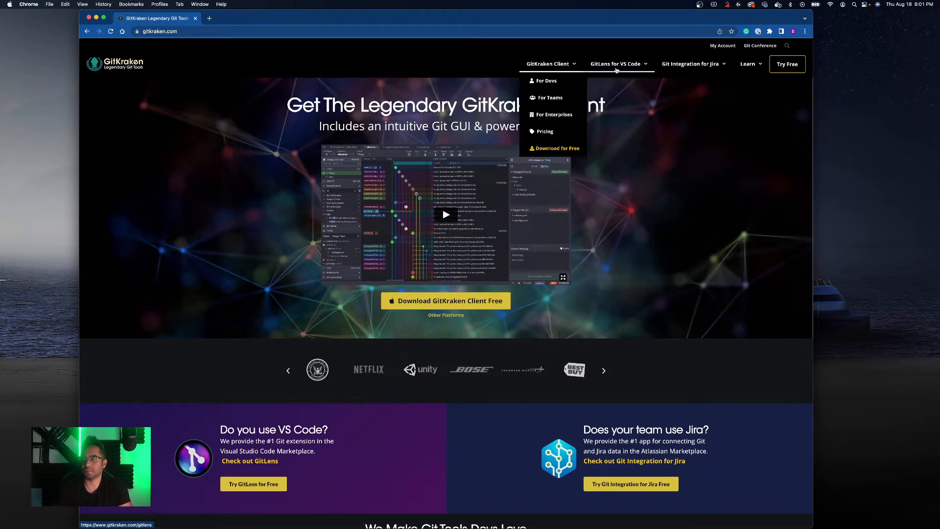
pyautogui.moveTo(612, 68)
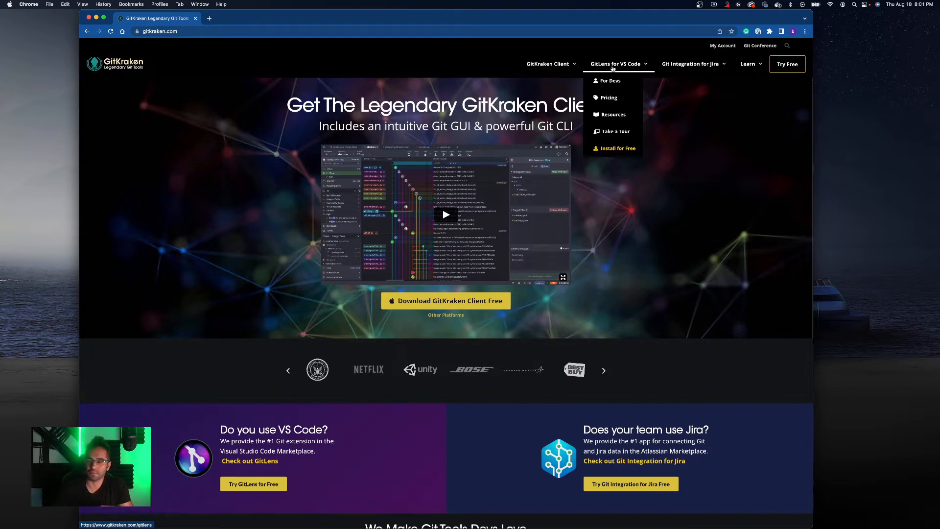
pyautogui.moveTo(539, 65)
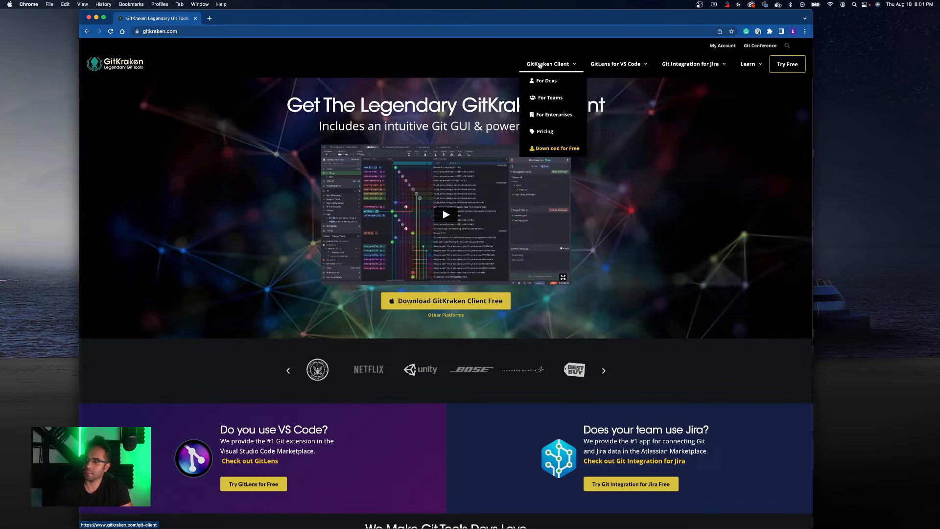
pyautogui.click(549, 133)
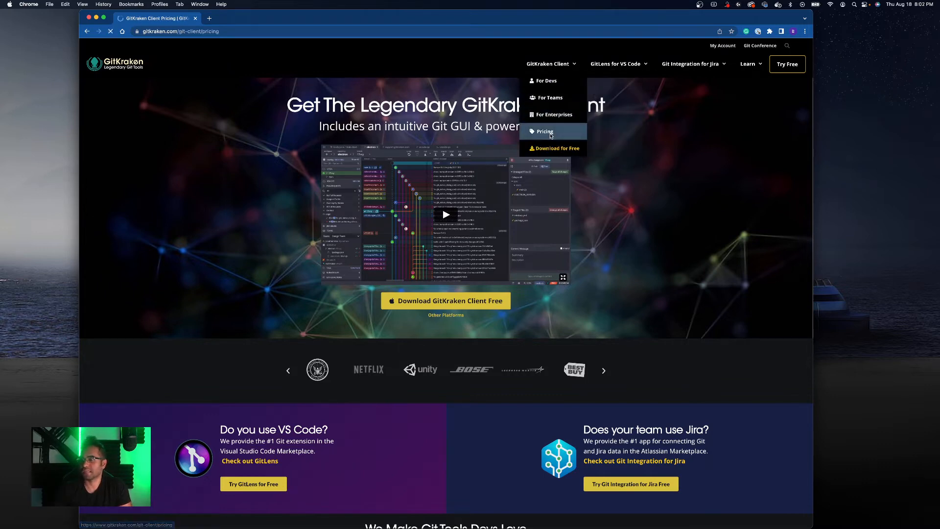
# - Highlight the Pro plan's 'Work with public and private repositories' feature
pyautogui.scroll(-1, 551, 134)
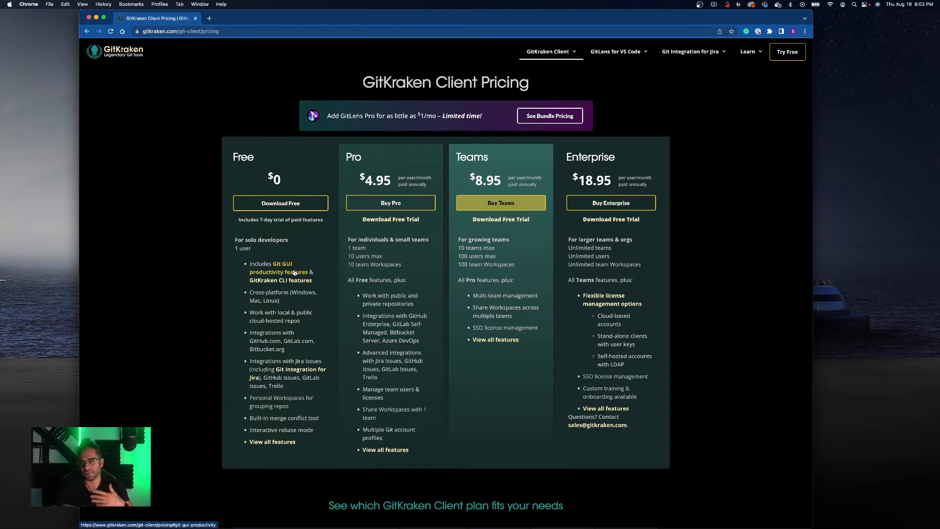
pyautogui.moveTo(363, 298); pyautogui.dragTo(413, 308)
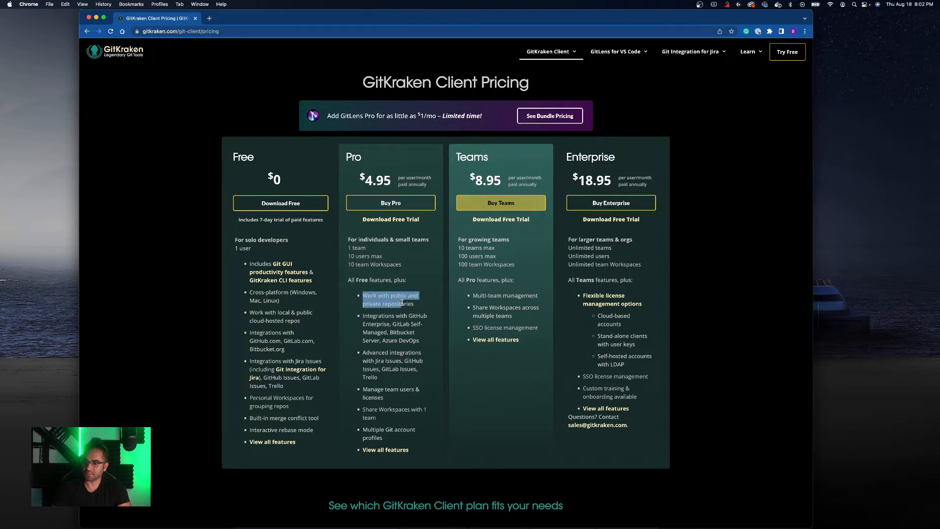
pyautogui.scroll(1, 411, 310)
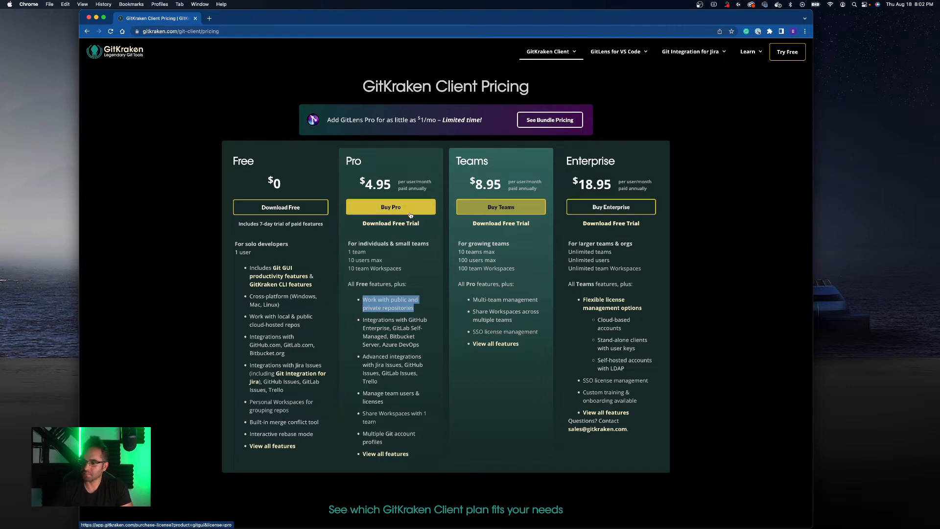
# - Review the plan comparison table and pricing FAQs for GitKraken Client
pyautogui.click(393, 446)
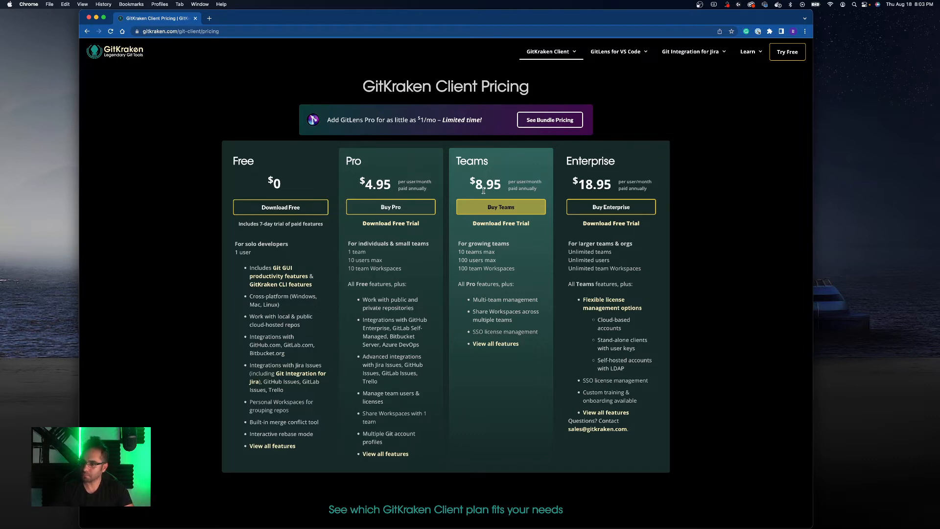
pyautogui.scroll(-7, 458, 272)
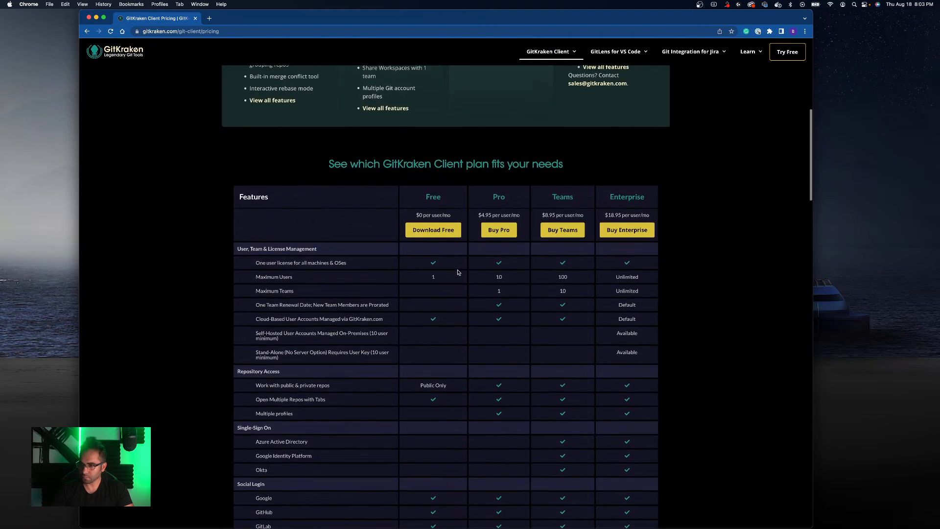
pyautogui.scroll(-1, 475, 145)
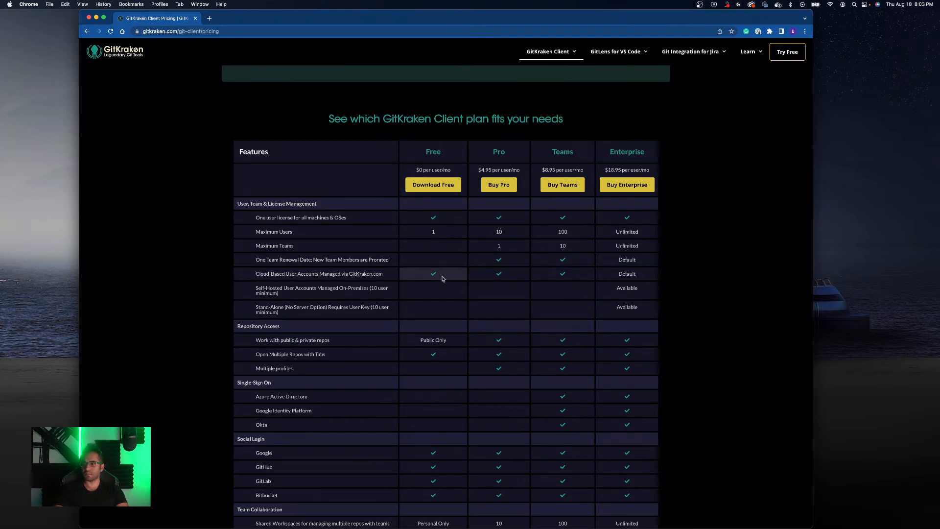
pyautogui.scroll(-1, 443, 279)
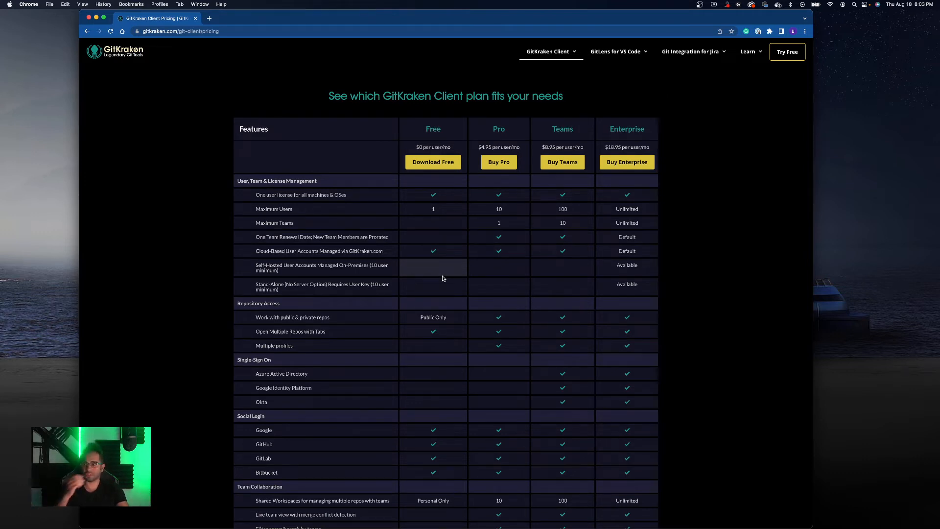
pyautogui.scroll(-10, 586, 345)
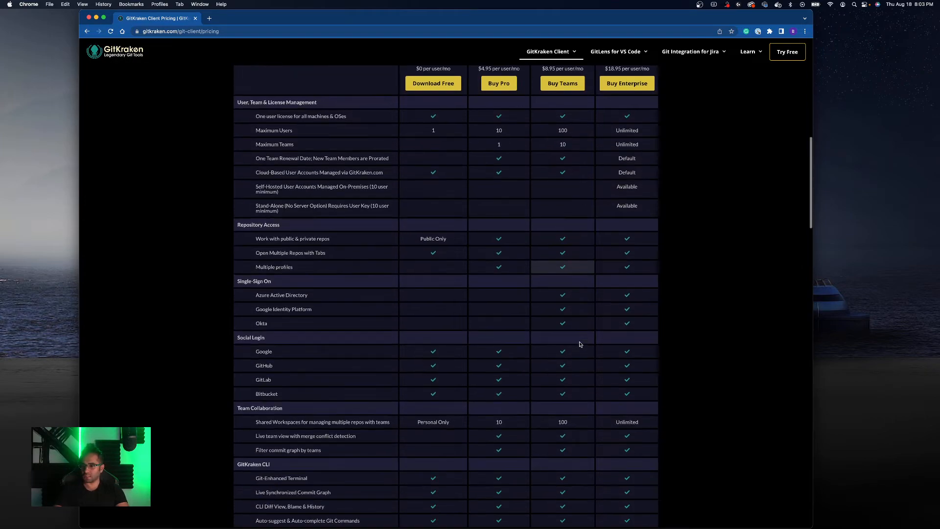
pyautogui.scroll(-20, 581, 348)
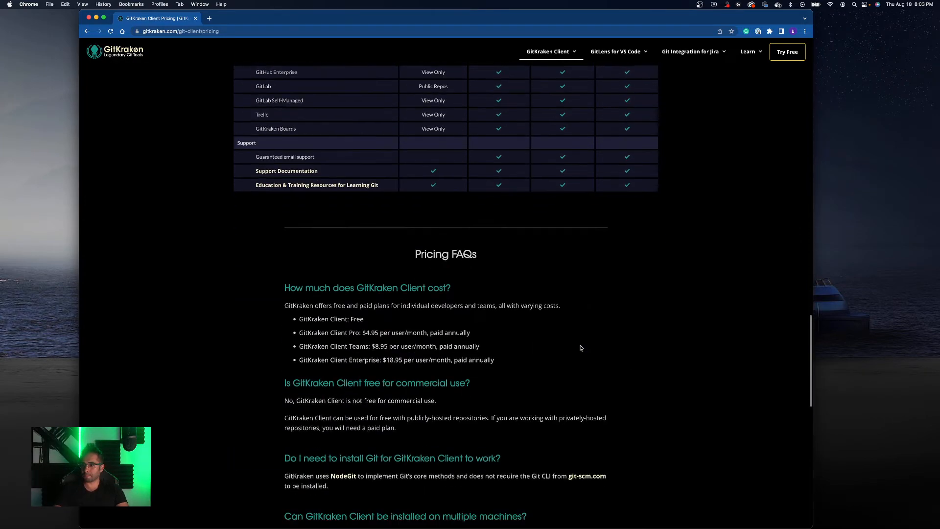
pyautogui.scroll(20, 582, 348)
pyautogui.scroll(5, 581, 349)
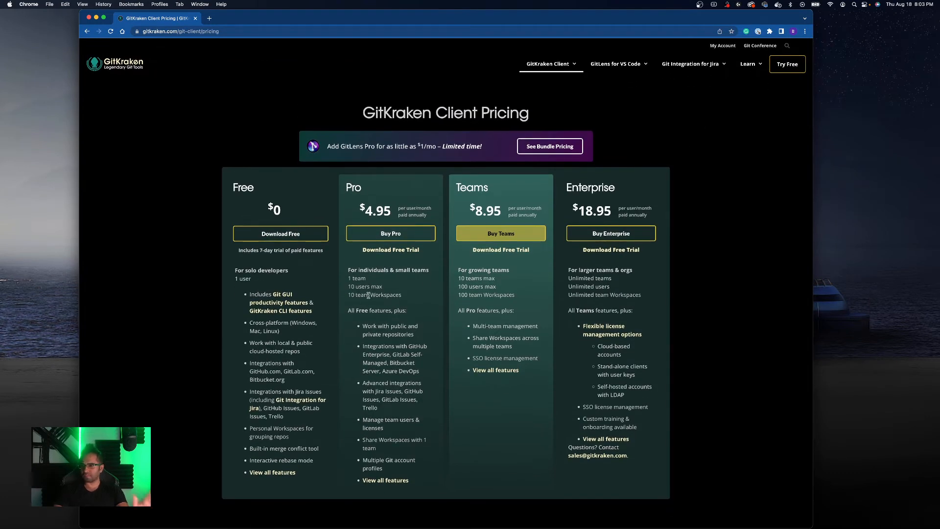
# - Open the Buy Pro sign-in page in a new tab and return to the pricing tab
pyautogui.click(408, 235)
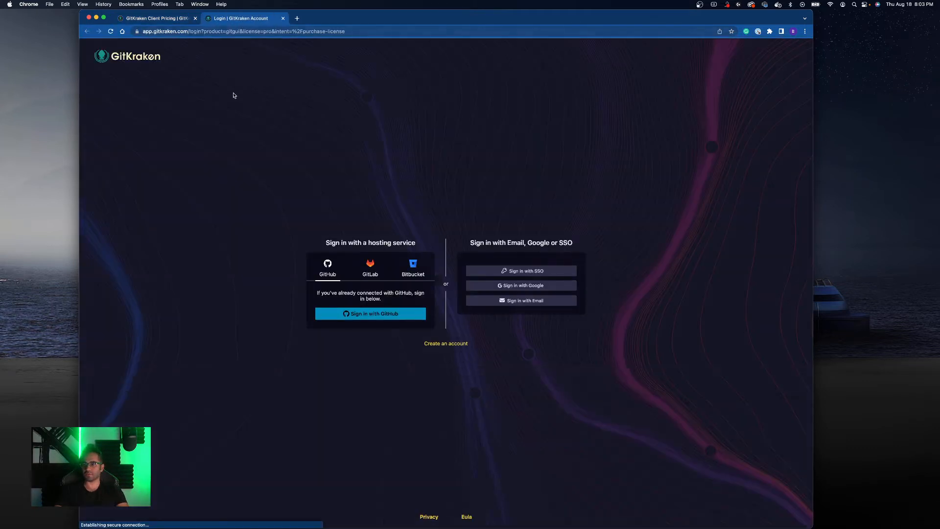
pyautogui.click(152, 20)
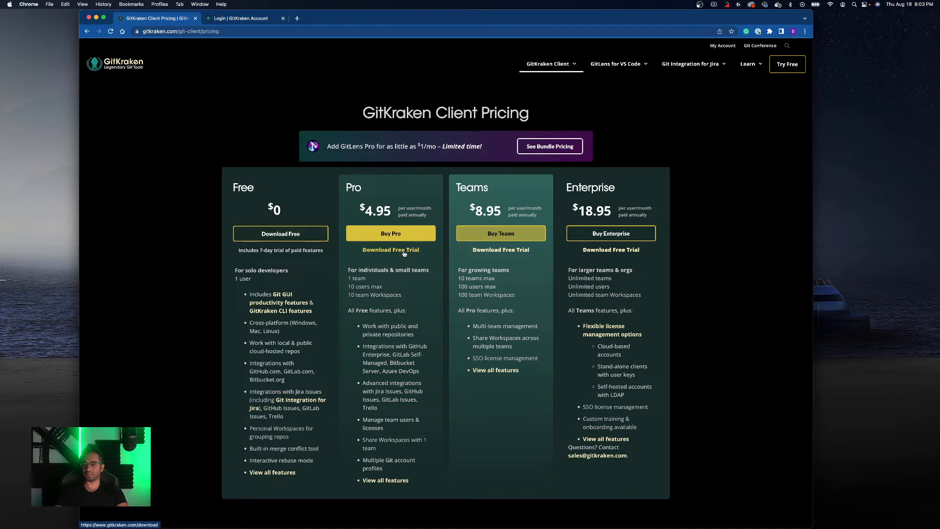
# - Open the GitKraken Client product page and go to the download page listing other platforms
pyautogui.click(550, 66)
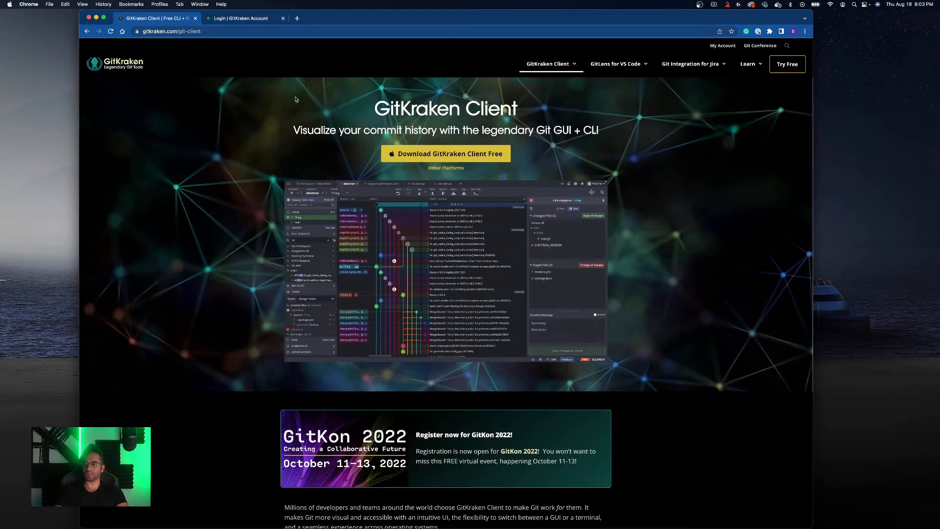
pyautogui.click(433, 155)
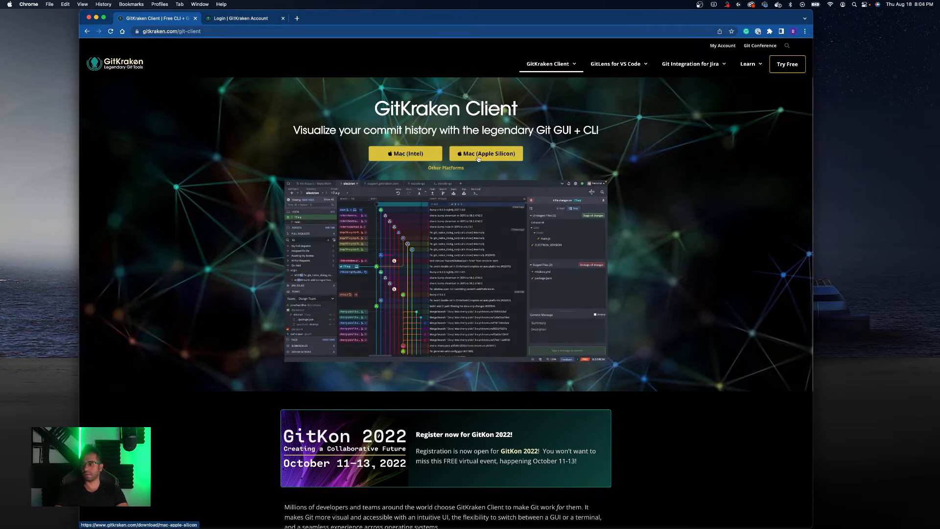
pyautogui.click(445, 169)
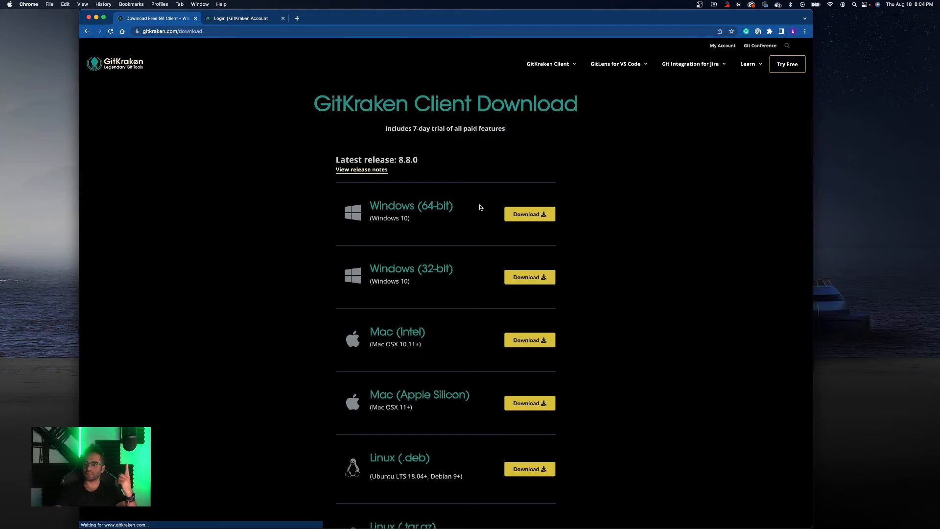
# - Download the Mac (Intel) installer of GitKraken Client
pyautogui.scroll(-3, 424, 196)
pyautogui.scroll(-9, 425, 198)
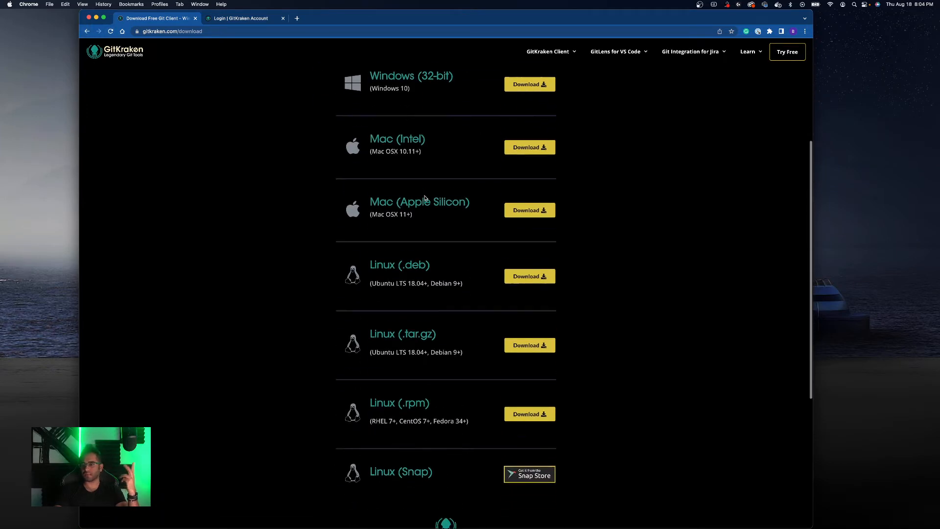
pyautogui.scroll(12, 425, 198)
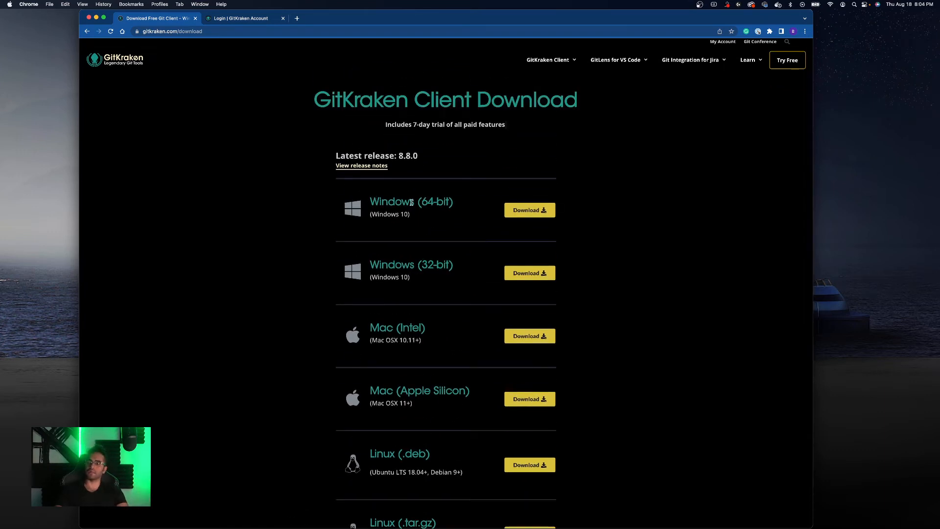
pyautogui.scroll(-3, 446, 240)
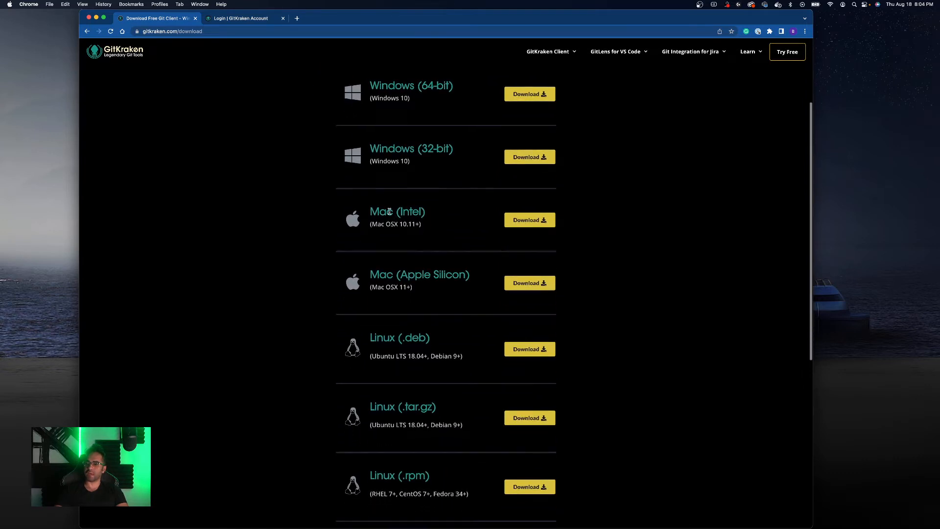
pyautogui.click(529, 220)
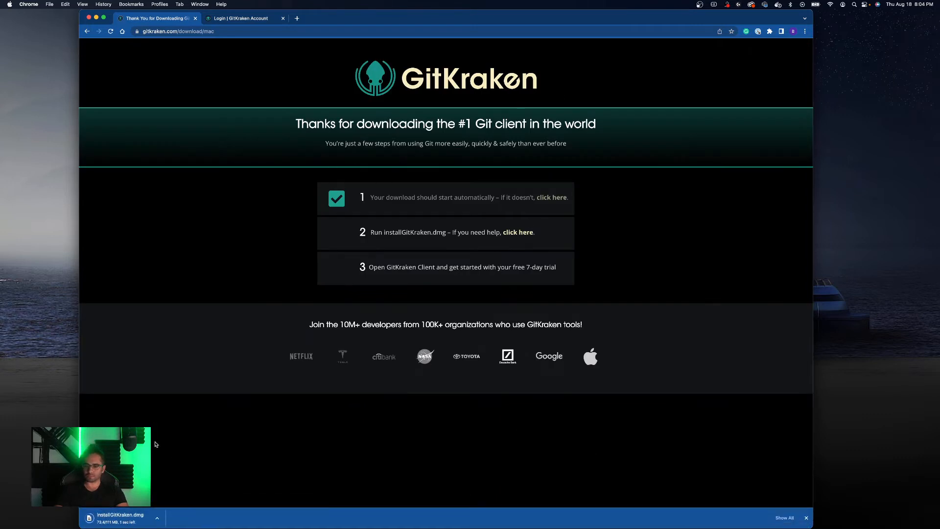
# - Open installGitKraken.dmg, copy GitKraken into the Applications folder, and close the installer window
pyautogui.click(122, 519)
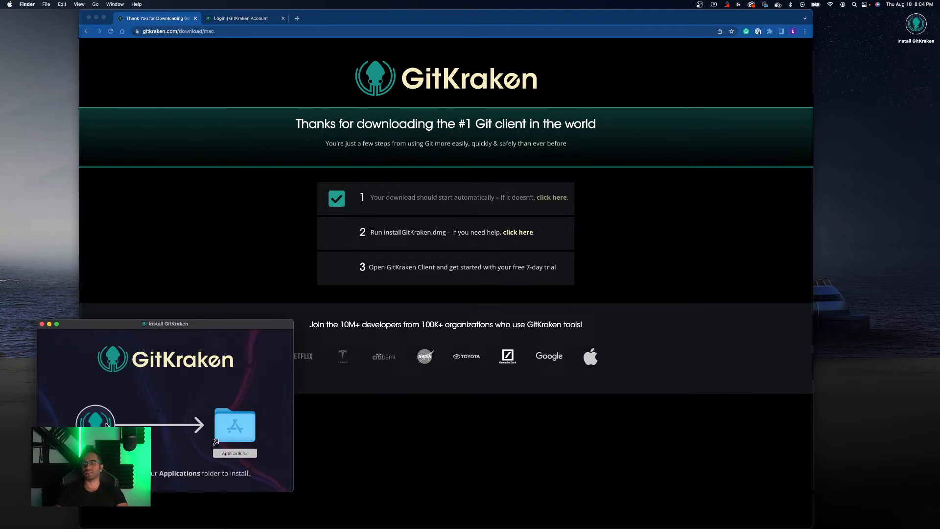
pyautogui.click(107, 424)
pyautogui.moveTo(110, 422); pyautogui.dragTo(236, 428)
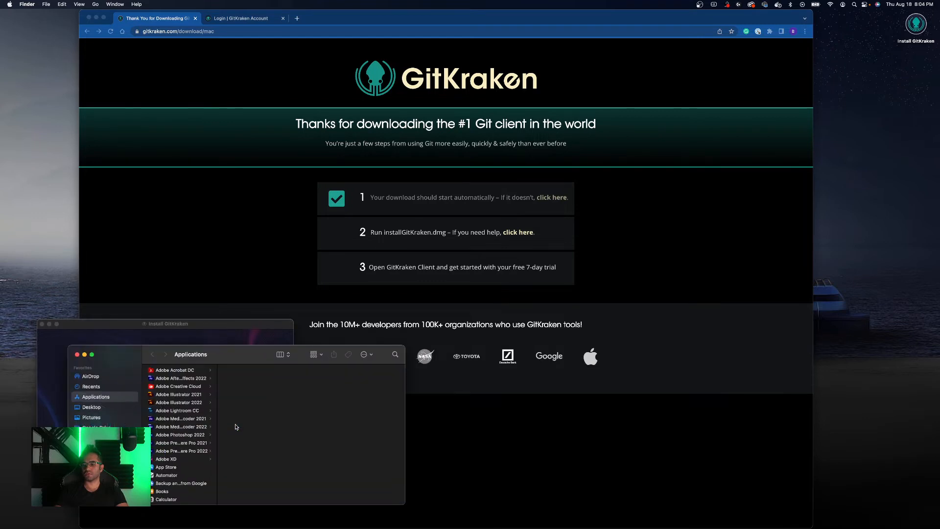
pyautogui.moveTo(104, 424); pyautogui.dragTo(240, 432)
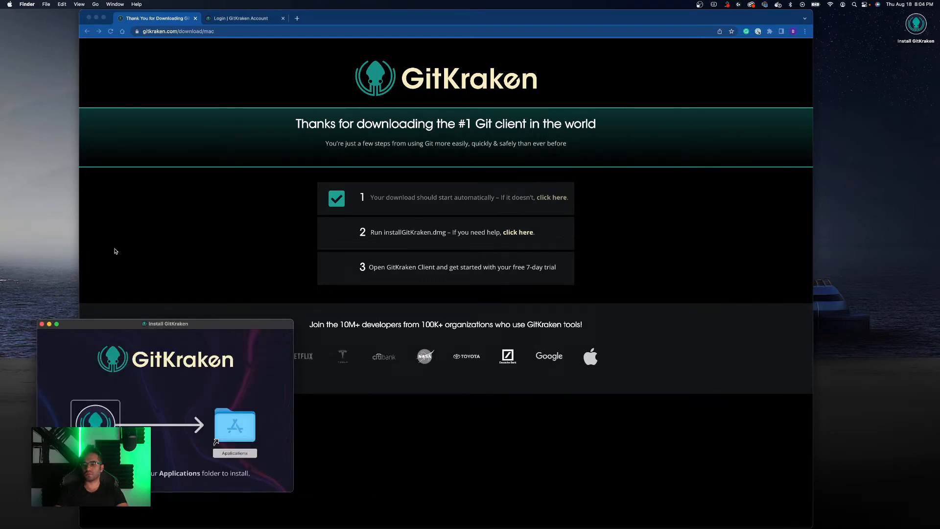
pyautogui.click(42, 324)
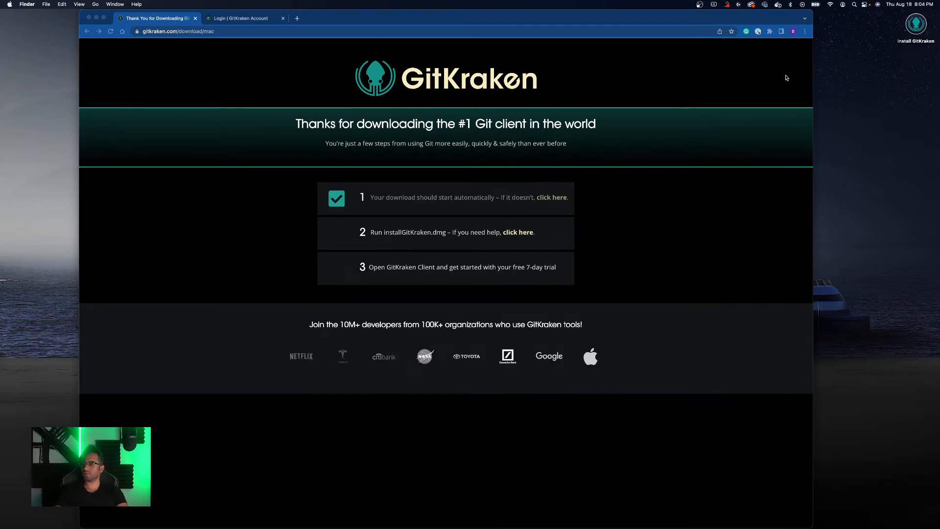
# - Eject the Install GitKraken disk image and close the GitKraken Account login browser tab
pyautogui.click(915, 42)
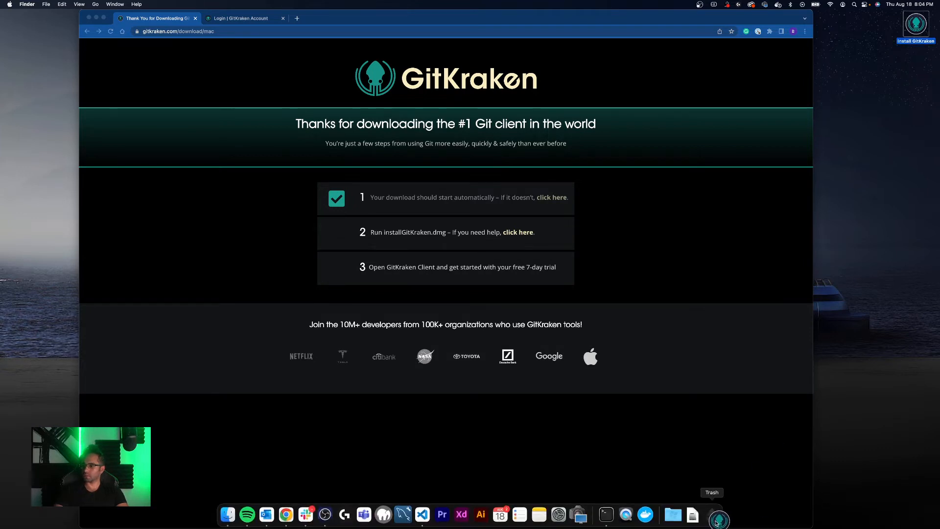
pyautogui.click(692, 521)
pyautogui.moveTo(692, 487); pyautogui.dragTo(710, 515)
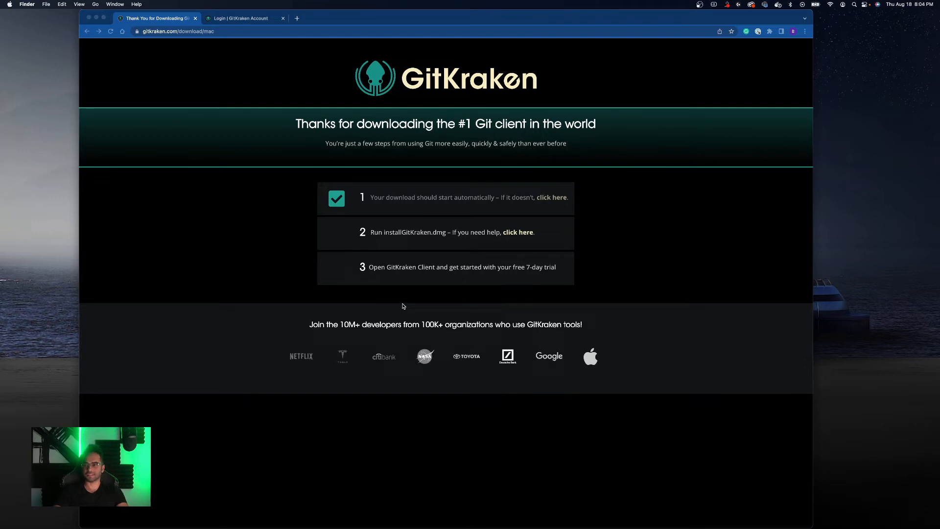
pyautogui.click(269, 22)
pyautogui.click(284, 19)
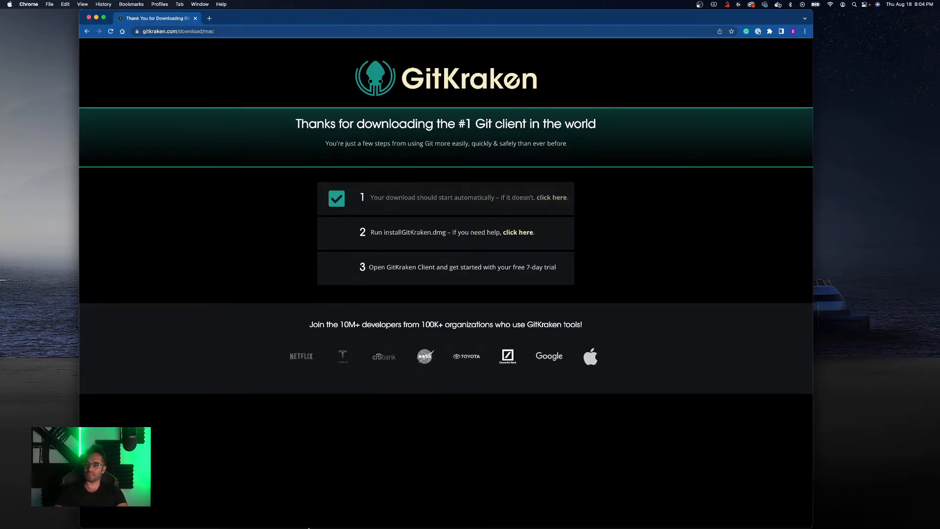
# - Locate GitKraken in the Finder's Applications folder, add it to the Dock, and close Finder
pyautogui.moveTo(305, 520)
pyautogui.click(229, 515)
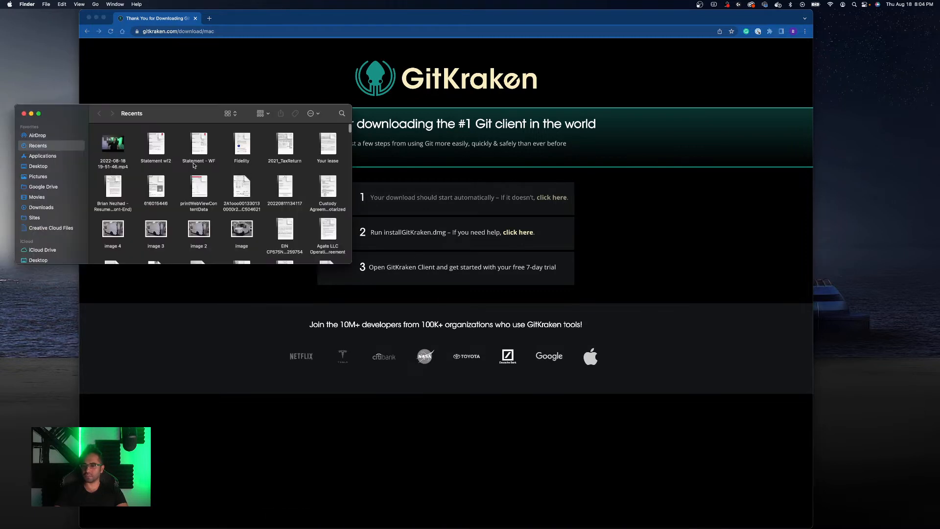
pyautogui.click(44, 167)
pyautogui.click(43, 155)
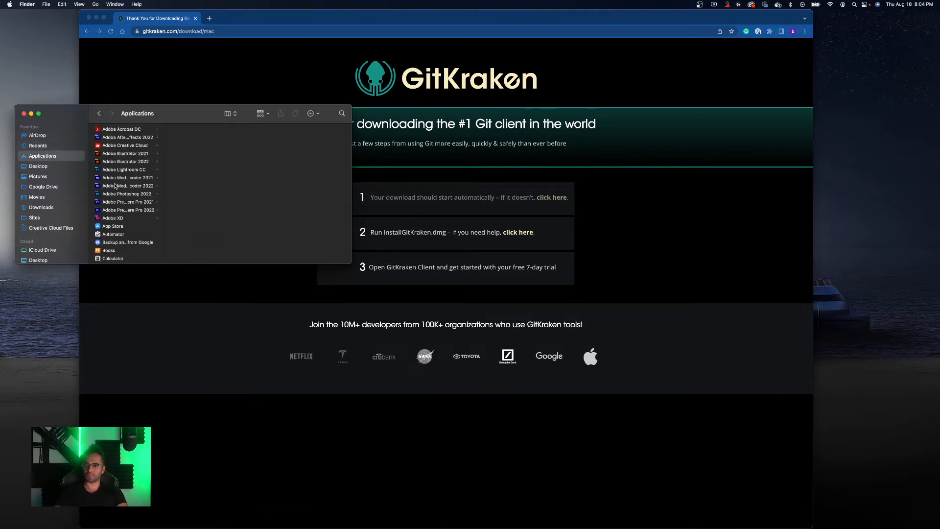
pyautogui.scroll(-10, 123, 188)
pyautogui.scroll(-10, 126, 190)
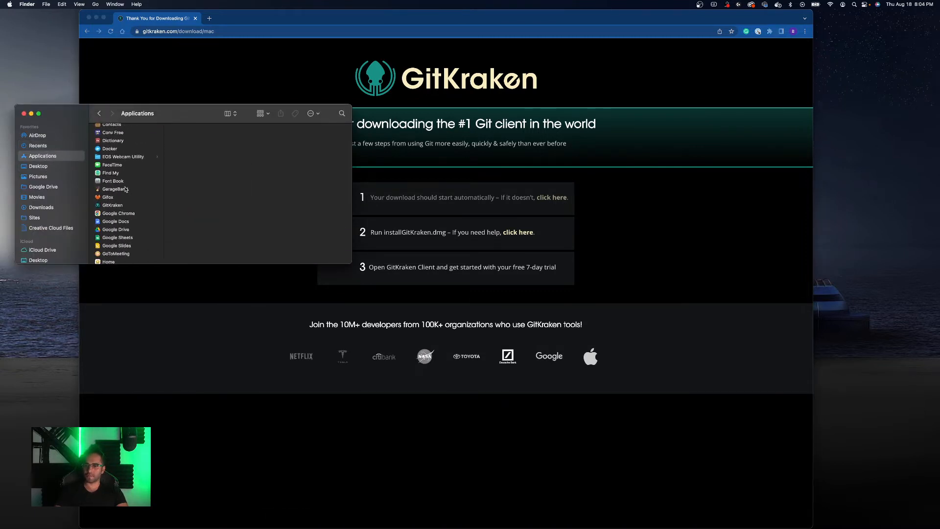
pyautogui.scroll(5, 126, 189)
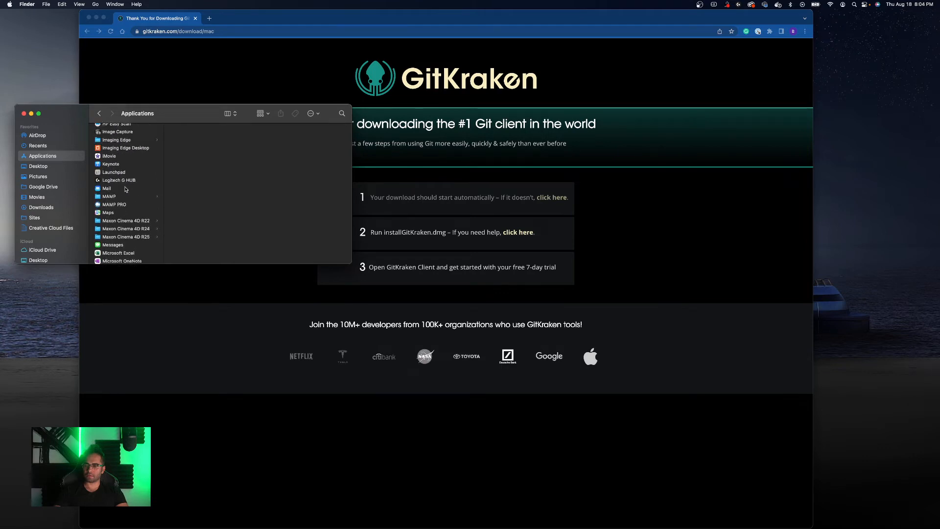
pyautogui.scroll(2, 126, 190)
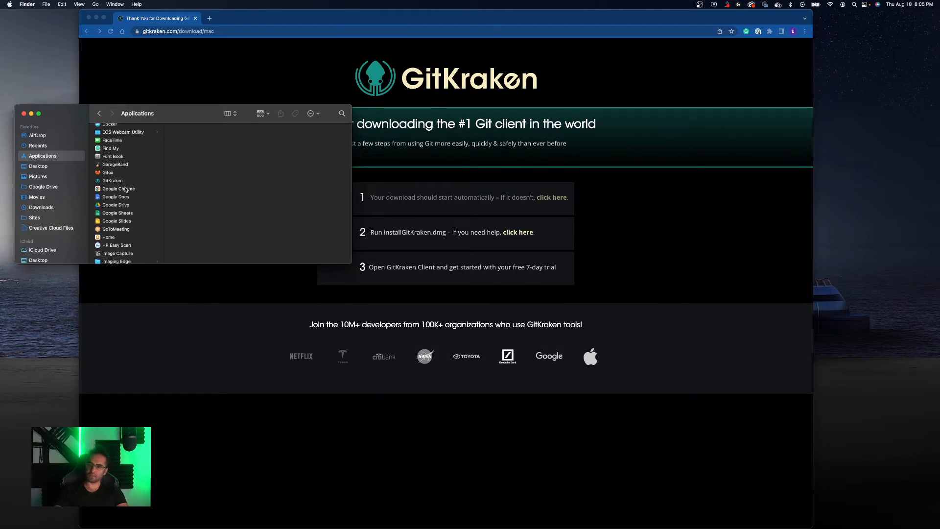
pyautogui.click(126, 189)
pyautogui.moveTo(120, 180); pyautogui.dragTo(351, 518)
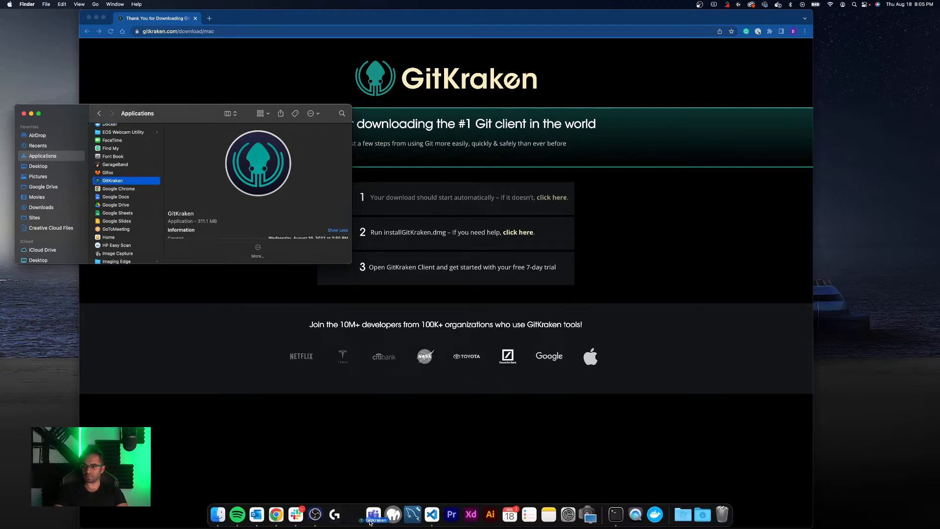
pyautogui.click(24, 113)
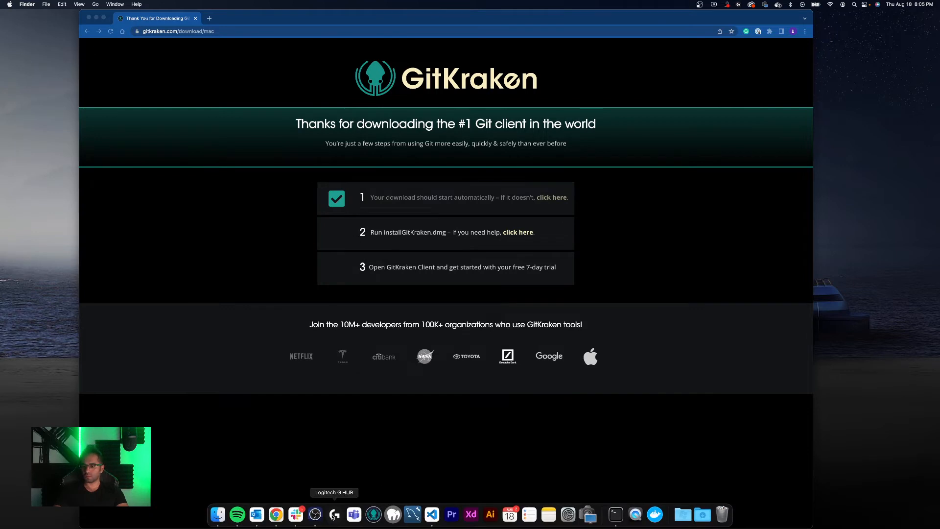
pyautogui.click(333, 515)
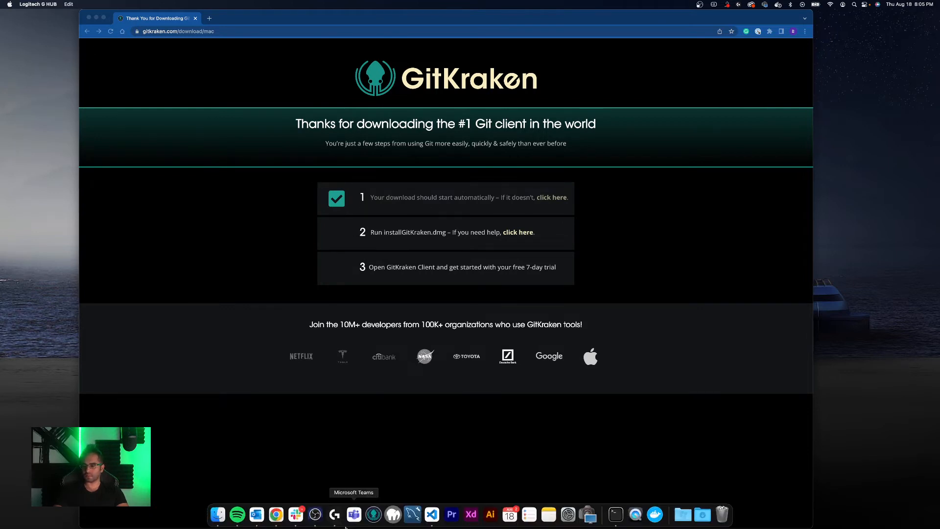
pyautogui.rightClick(337, 515)
pyautogui.click(352, 493)
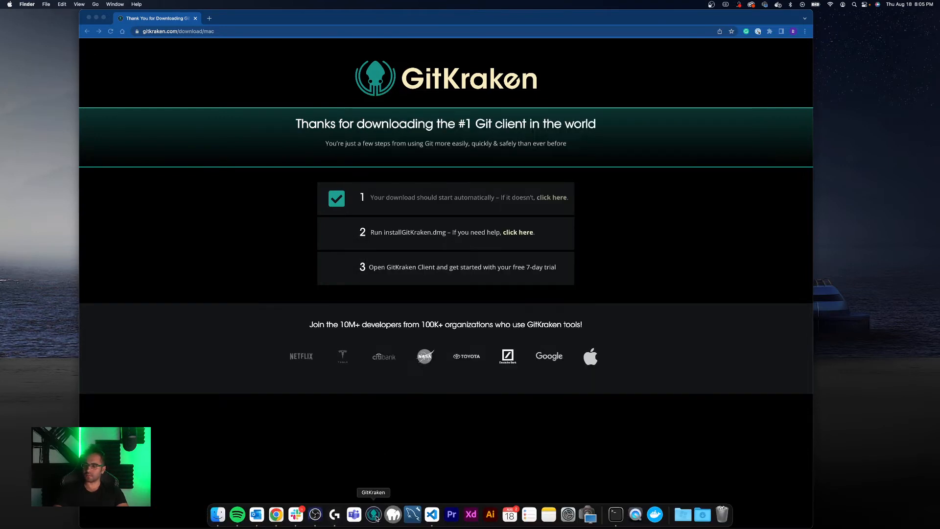
# - Launch GitKraken from the Dock, confirm opening it, enlarge its window, and close the Release Notes tab
pyautogui.click(375, 515)
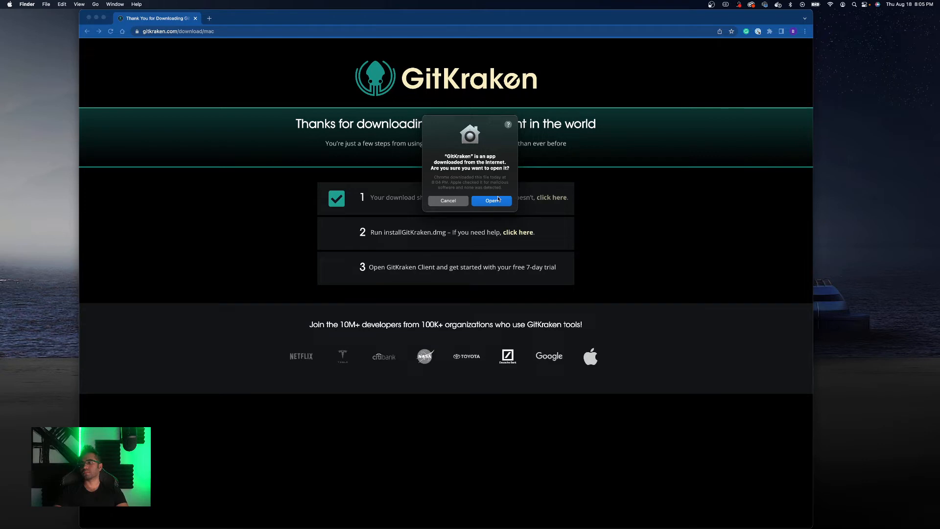
pyautogui.click(498, 199)
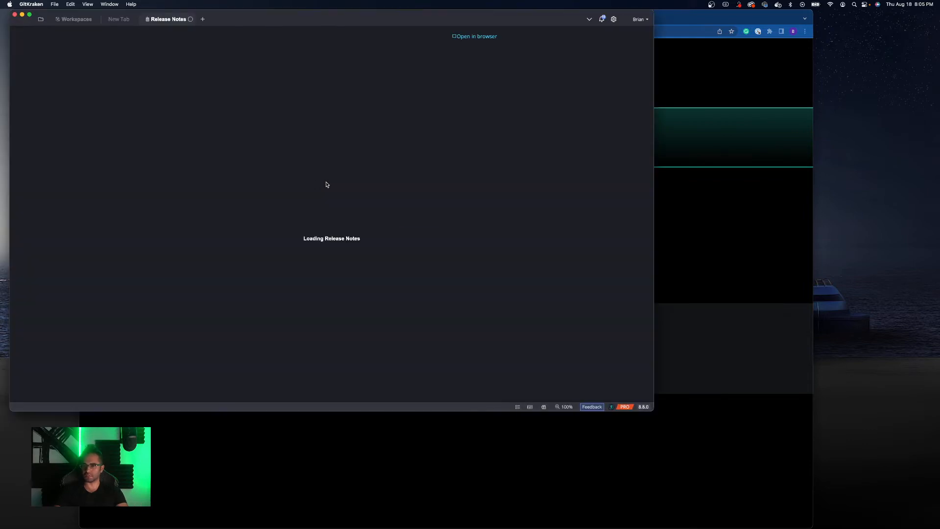
pyautogui.moveTo(237, 19); pyautogui.dragTo(362, 18)
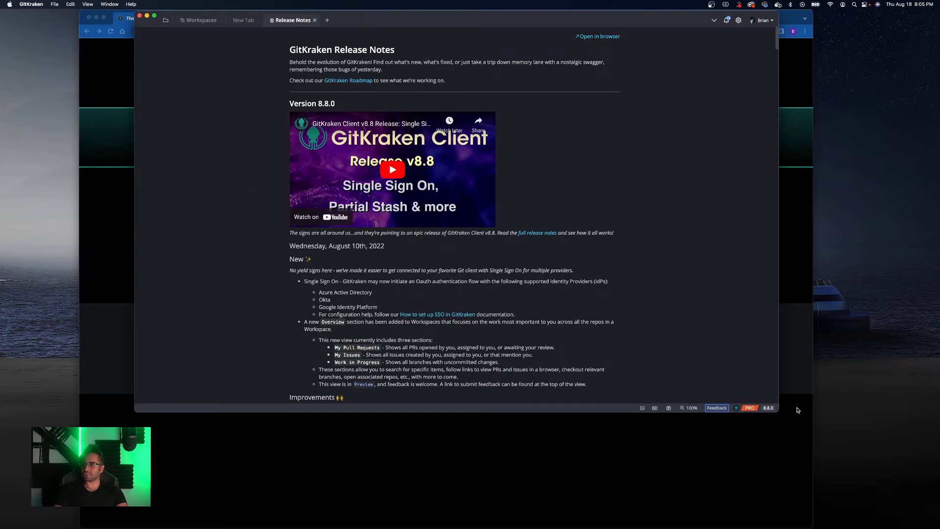
pyautogui.moveTo(777, 410); pyautogui.dragTo(790, 496)
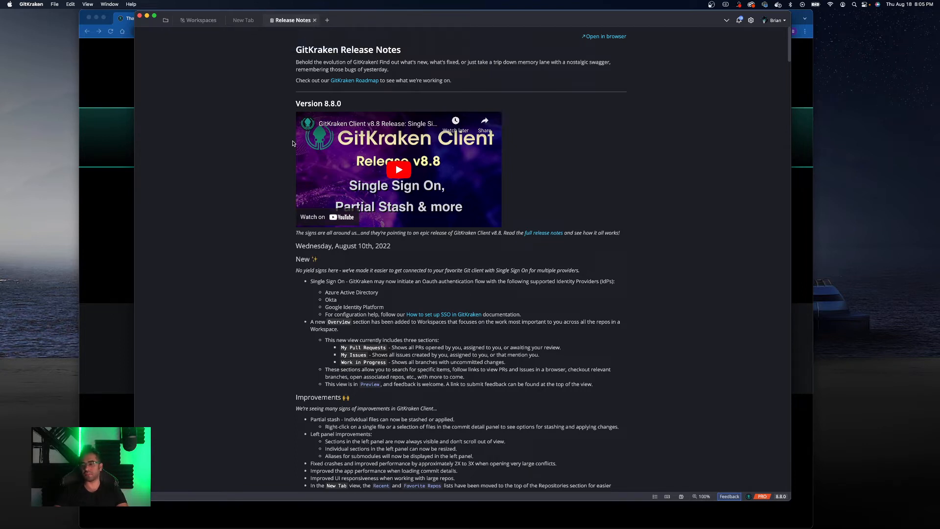
pyautogui.click(315, 20)
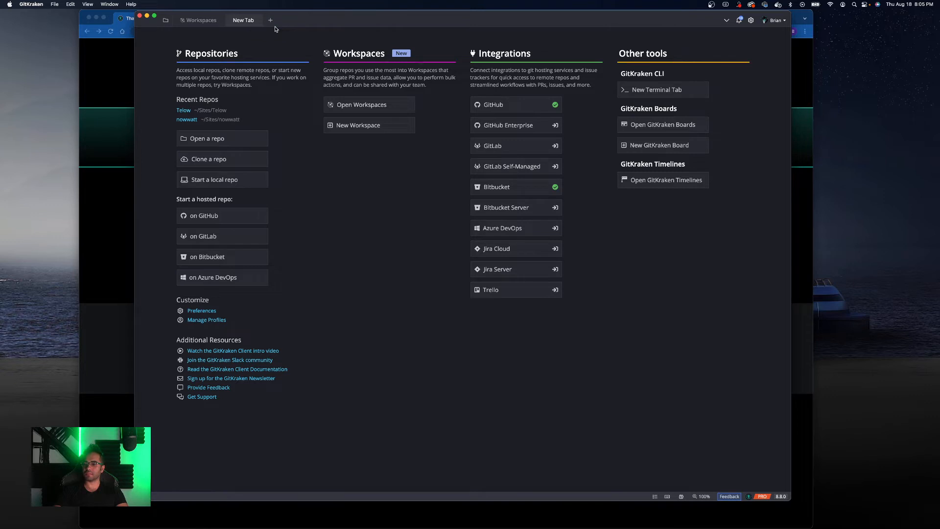
# - Open Manage account from the profile menu to review the account info page, then close it
pyautogui.click(778, 22)
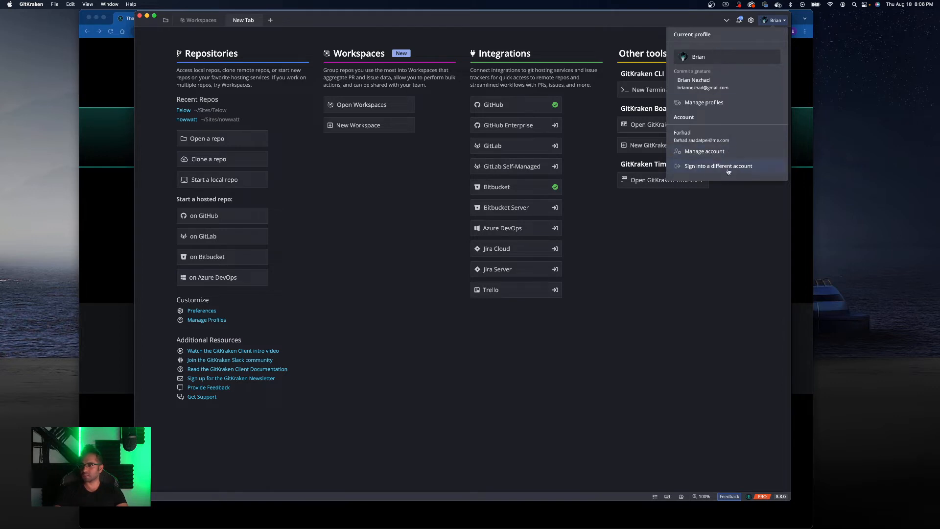
pyautogui.click(708, 151)
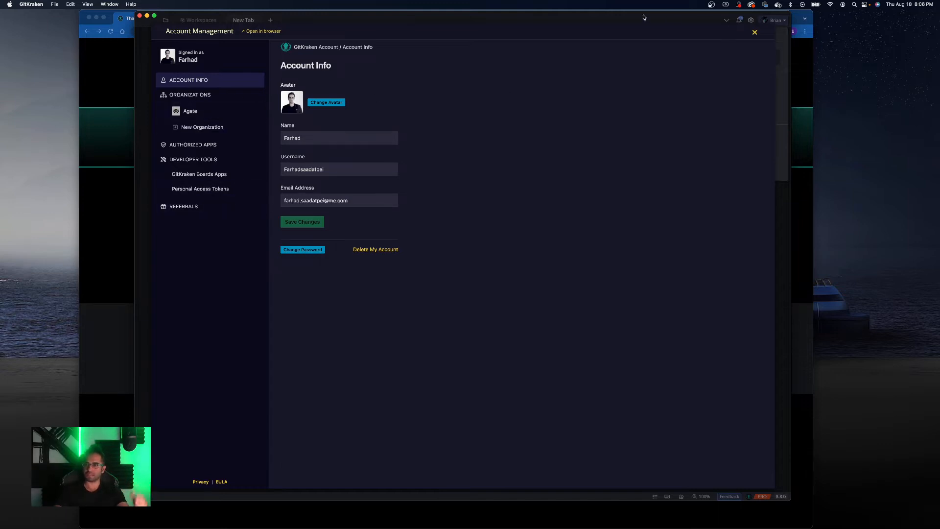
pyautogui.click(755, 32)
pyautogui.click(776, 22)
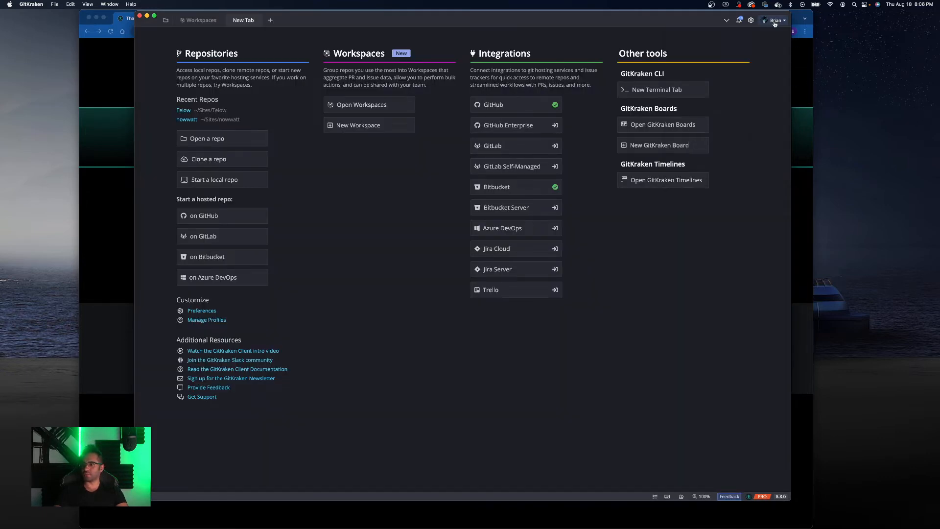
pyautogui.click(775, 23)
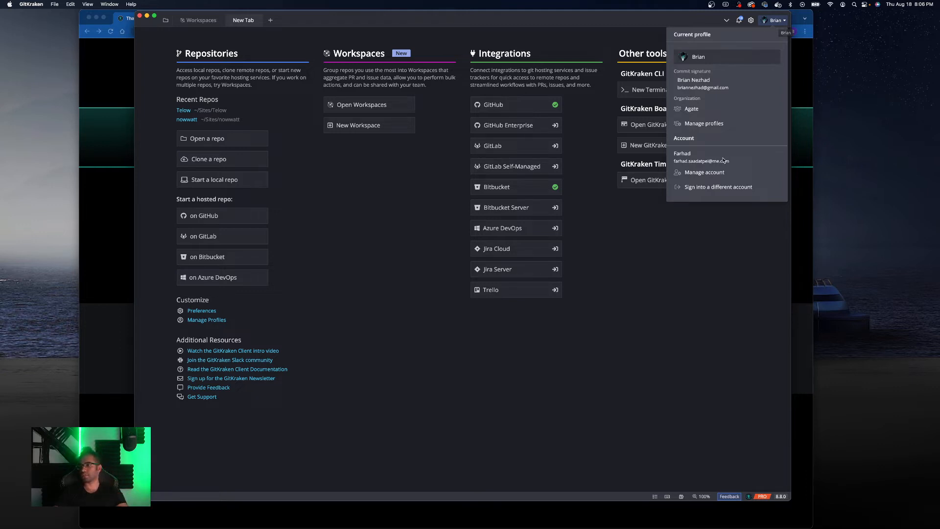
pyautogui.click(707, 175)
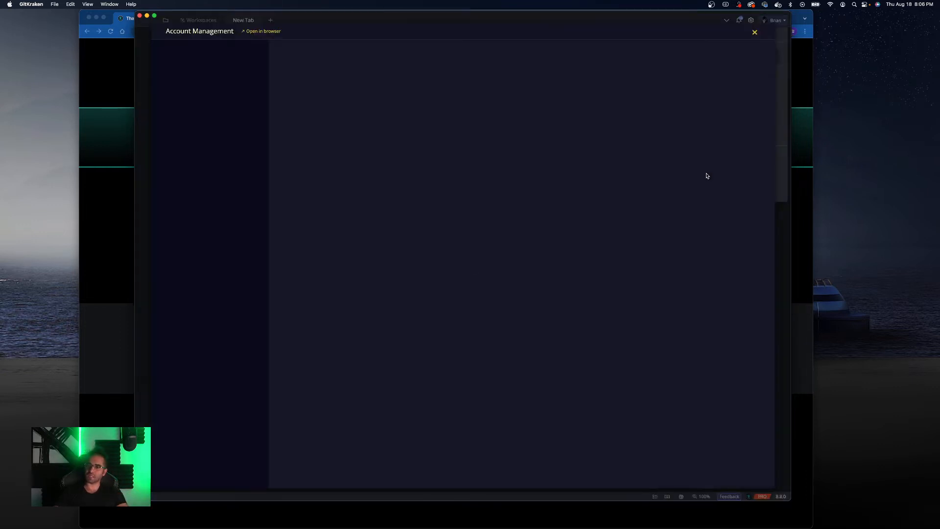
pyautogui.click(201, 87)
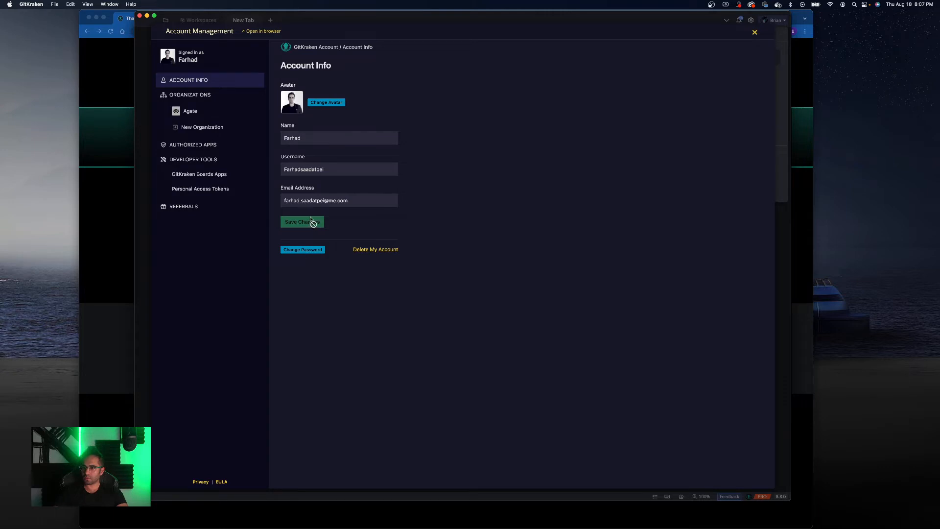
pyautogui.click(755, 33)
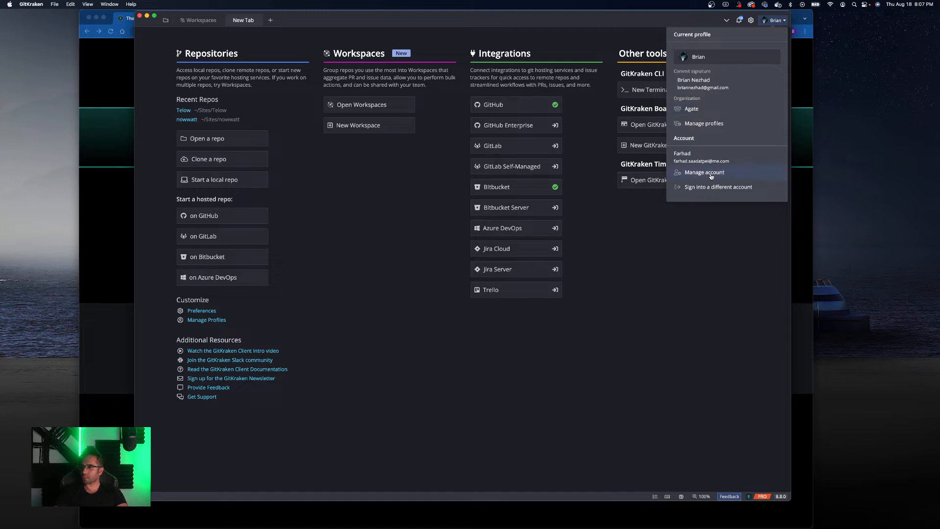
# - Open Manage profiles from the profile menu and browse the Notifications, SSH and Integrations preference sections
pyautogui.click(705, 124)
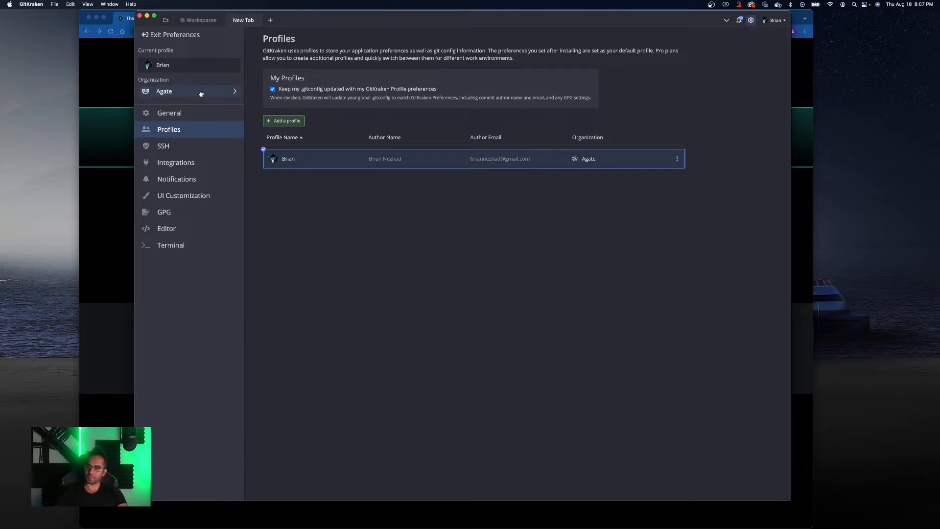
pyautogui.click(195, 179)
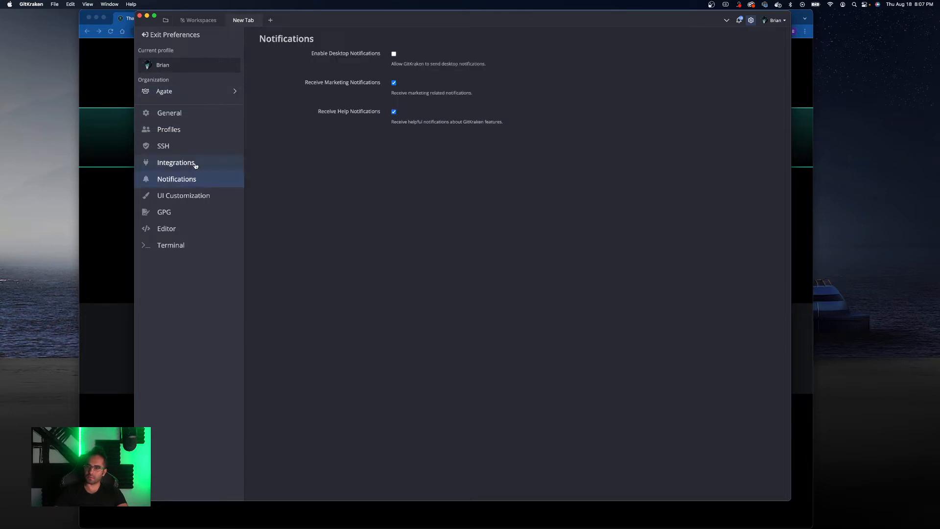
pyautogui.click(193, 163)
pyautogui.click(188, 149)
pyautogui.click(187, 163)
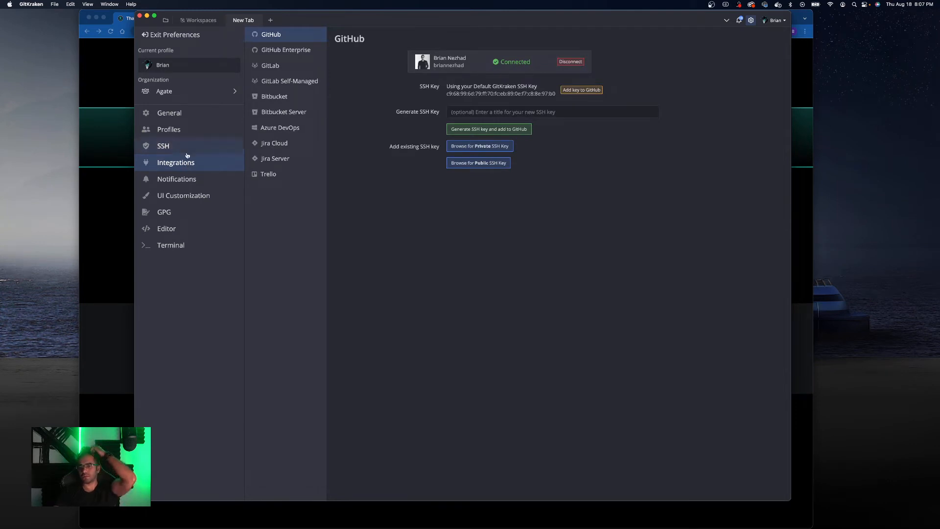
# - Review the Profiles and GPG preference sections, then exit Preferences
pyautogui.click(188, 150)
pyautogui.click(191, 138)
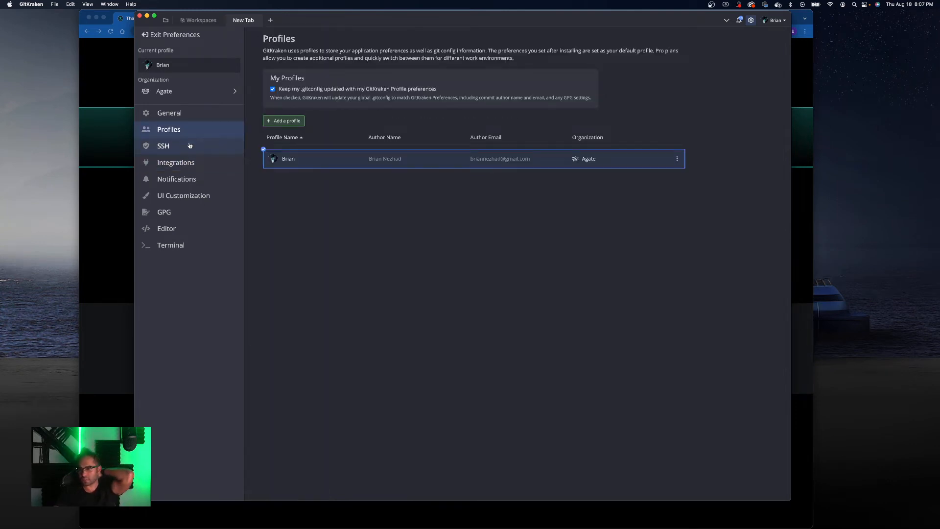
pyautogui.click(190, 213)
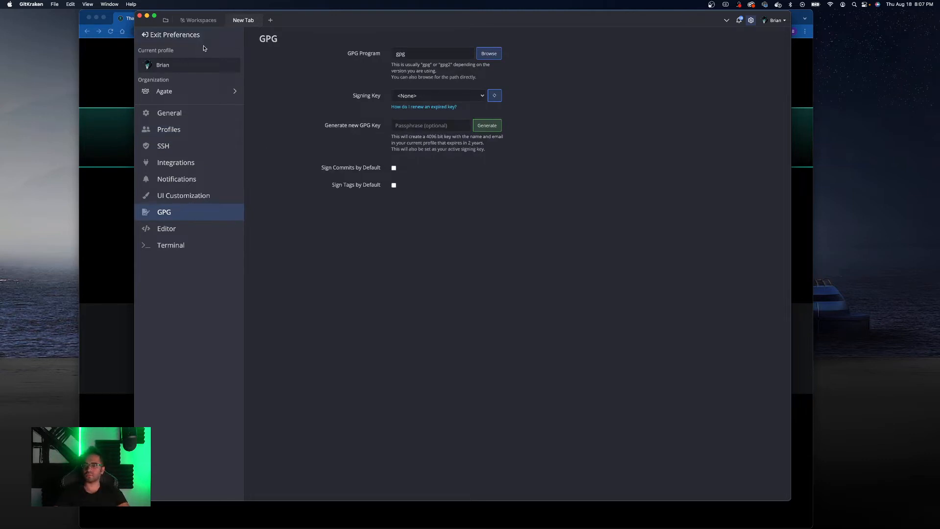
pyautogui.click(167, 38)
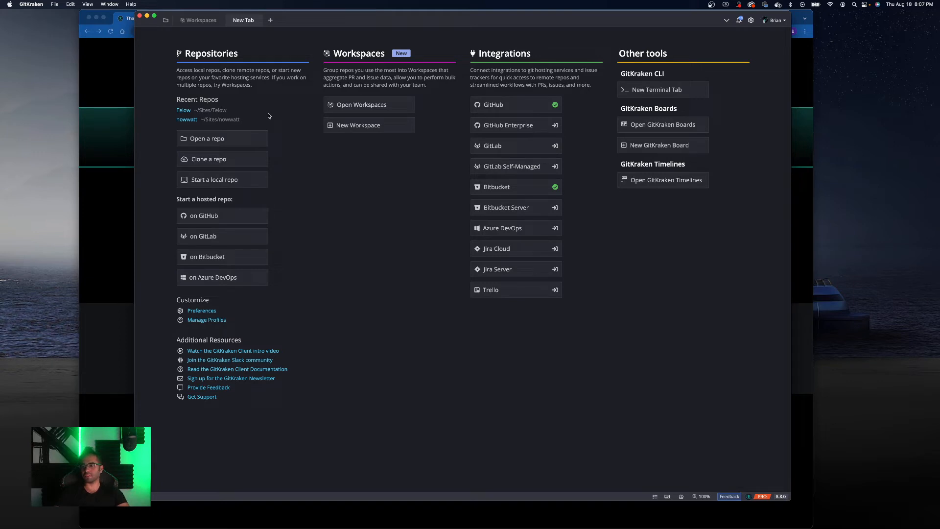
# - Open the General preferences and the profile menu to review the settings, then dismiss the menu
pyautogui.click(767, 20)
pyautogui.click(752, 20)
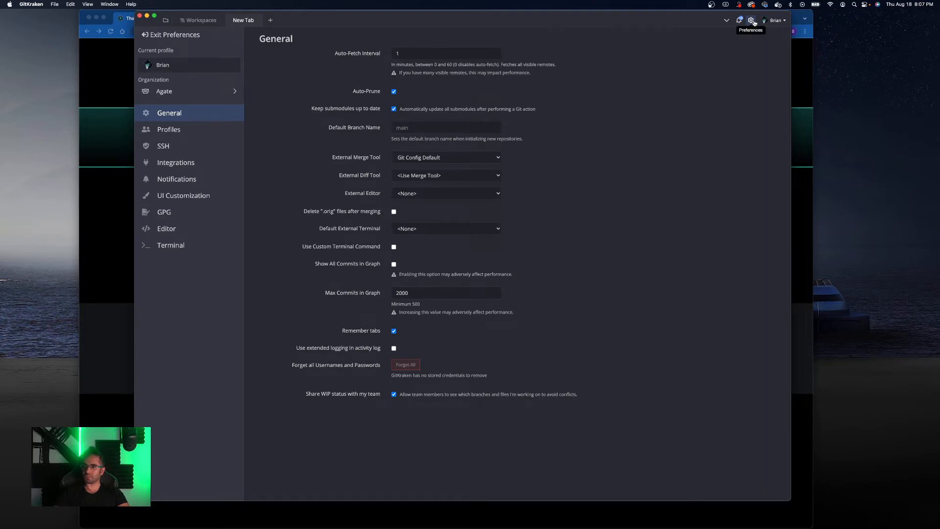
pyautogui.click(798, 26)
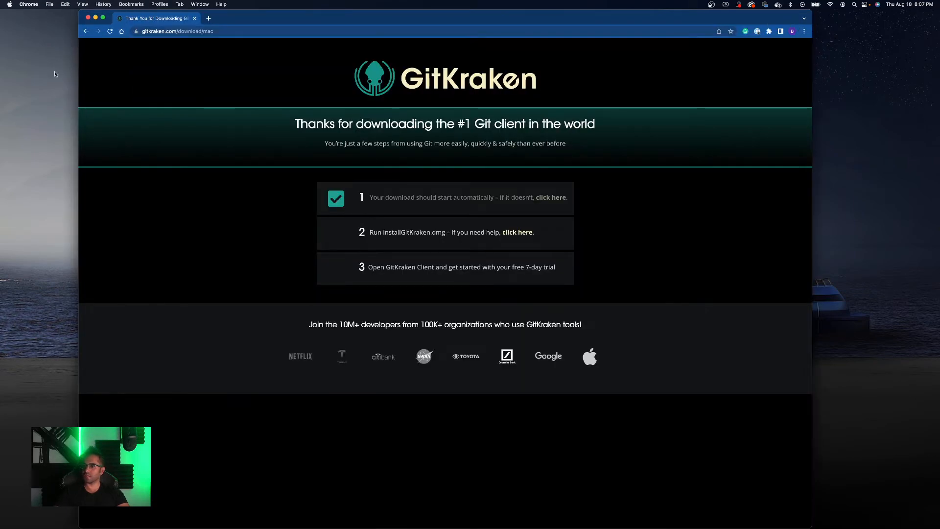
pyautogui.hotkey('ctrl', 'Up')
pyautogui.click(801, 300)
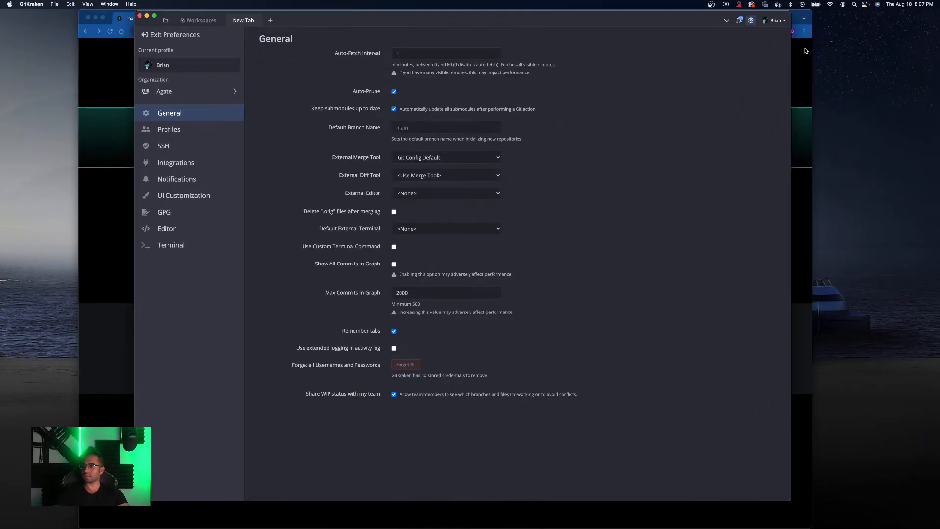
pyautogui.click(779, 22)
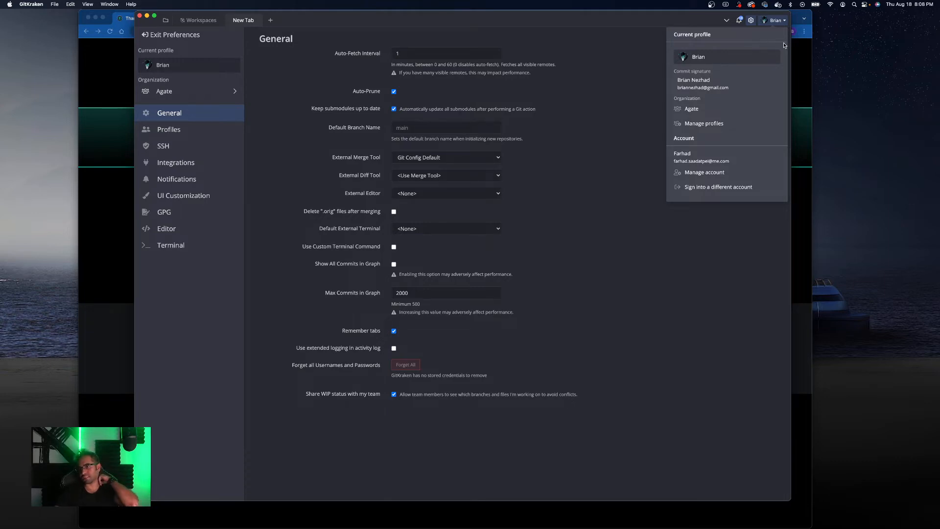
pyautogui.click(591, 90)
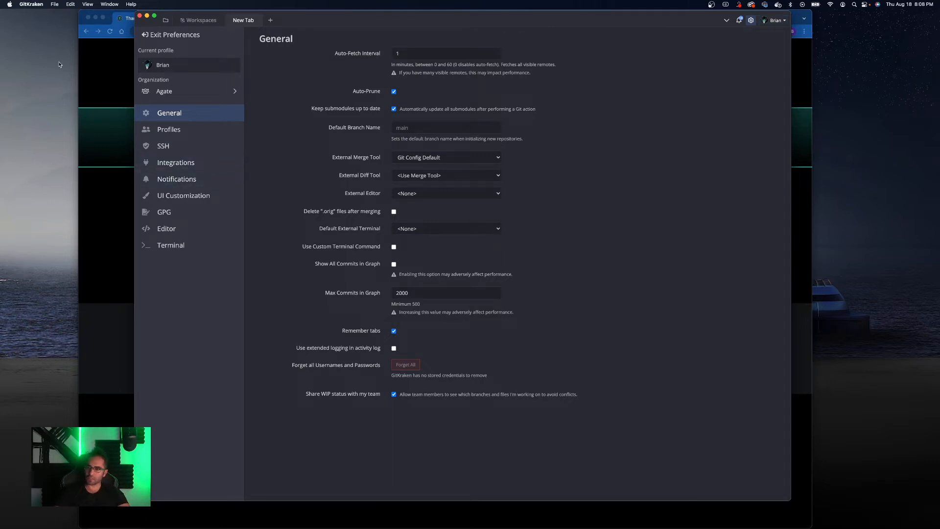
# - In a new browser tab, search the web for gitkraken upgrade individual to pro
pyautogui.click(107, 68)
pyautogui.click(209, 19)
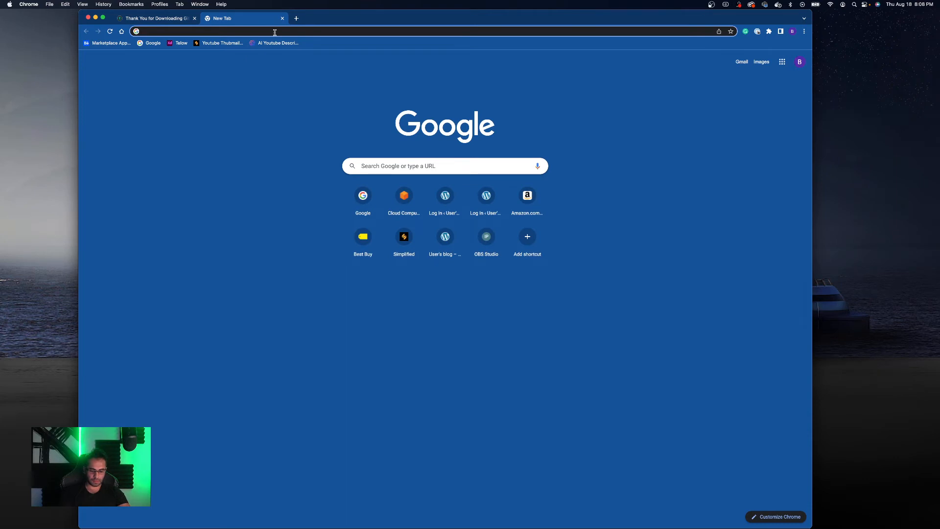
pyautogui.write('Gitkraken')
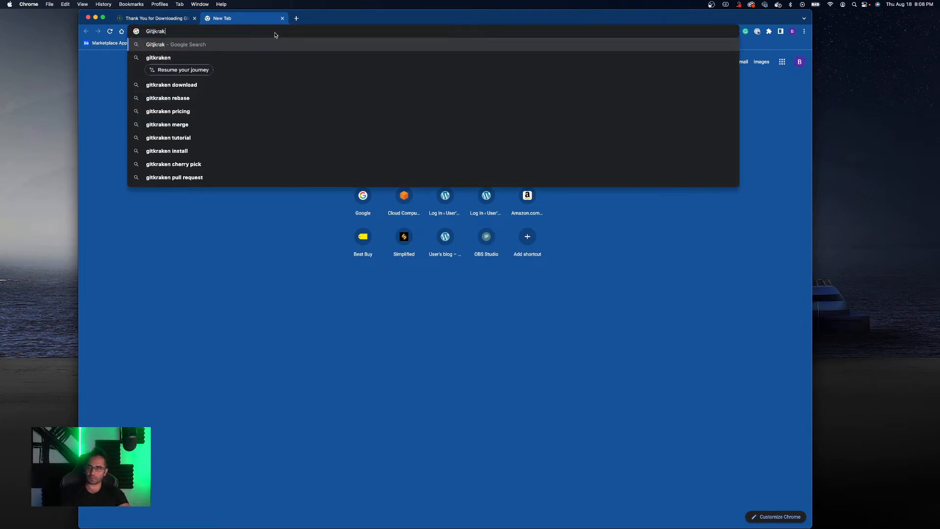
pyautogui.press('BackSpace')
pyautogui.press('BackSpace')
pyautogui.press('BackSpace')
pyautogui.press('BackSpace')
pyautogui.press('BackSpace')
pyautogui.press('BackSpace')
pyautogui.press('BackSpace')
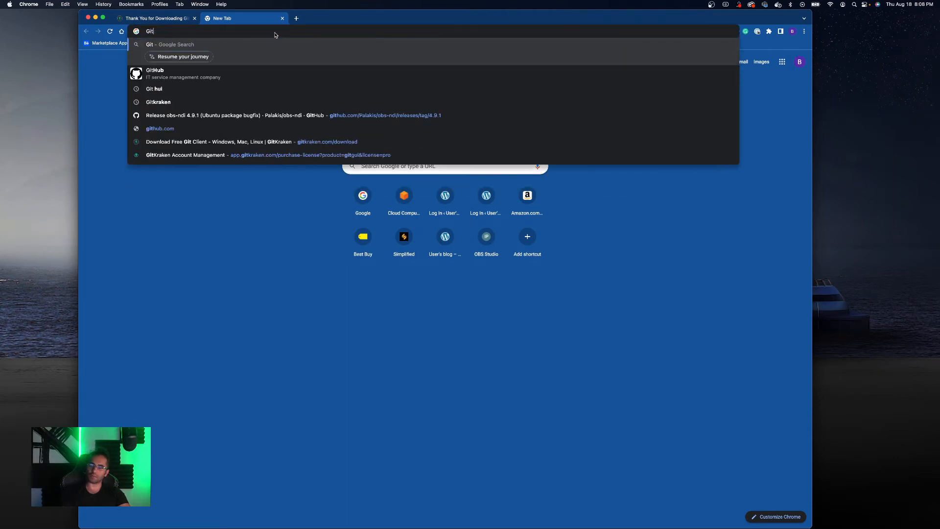
pyautogui.write('kraken ')
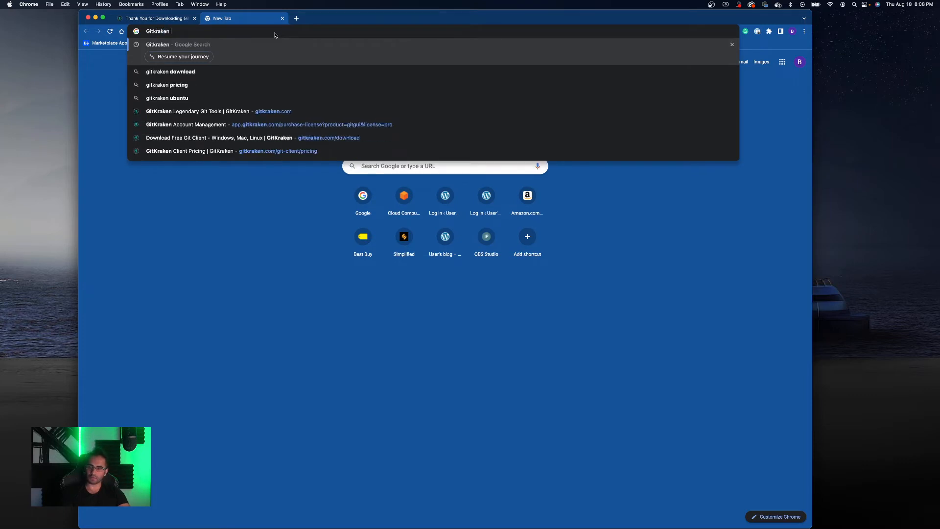
pyautogui.write('upgrade')
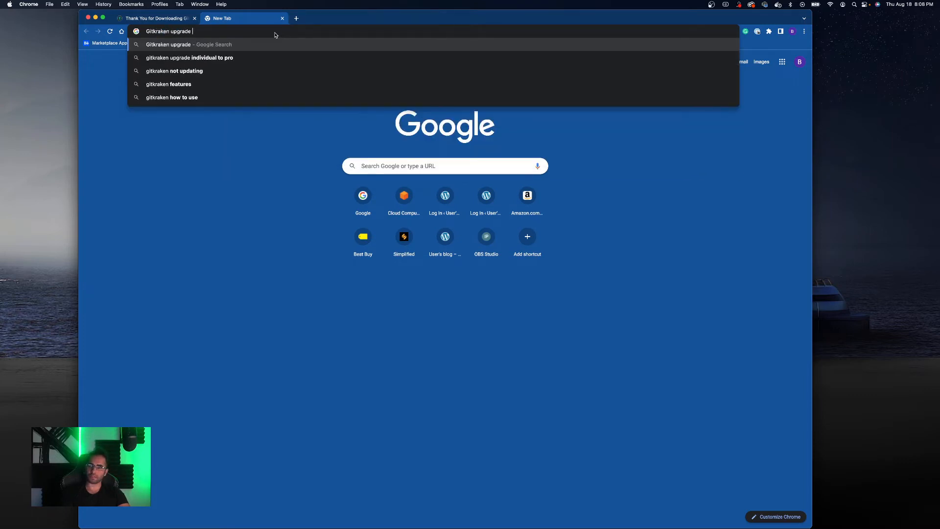
pyautogui.press('Down')
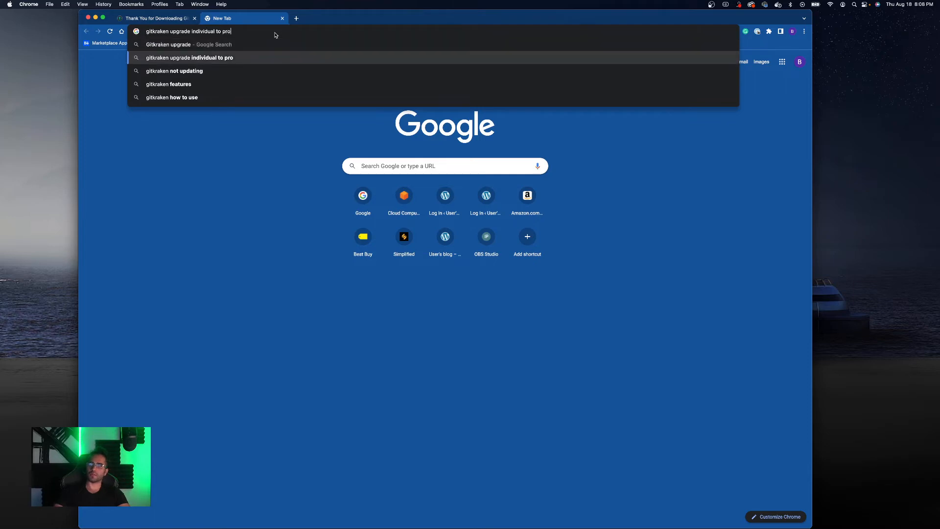
pyautogui.press('Return')
# - Open the GitKraken Client manage account help article and read its Organizations and Subscriptions sections
pyautogui.click(206, 120)
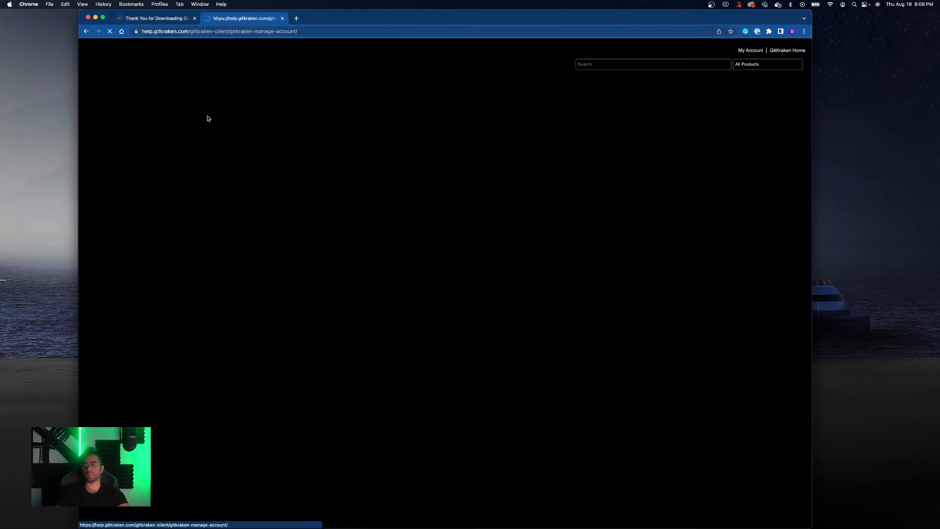
pyautogui.scroll(-3, 477, 203)
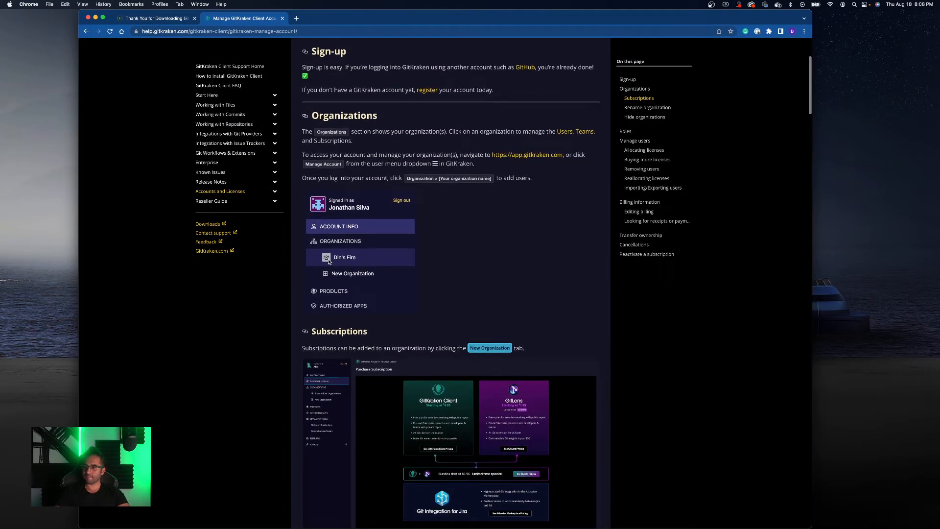
pyautogui.scroll(-1, 337, 262)
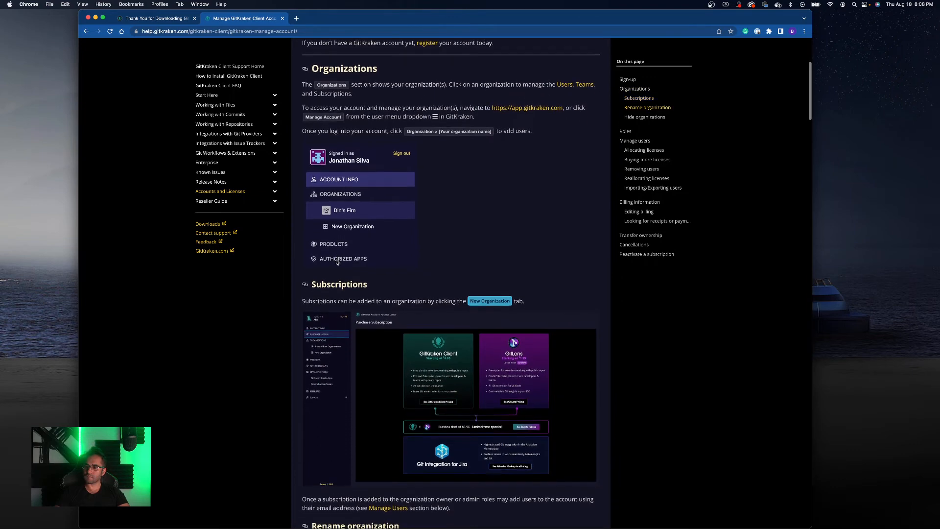
pyautogui.scroll(-2, 388, 233)
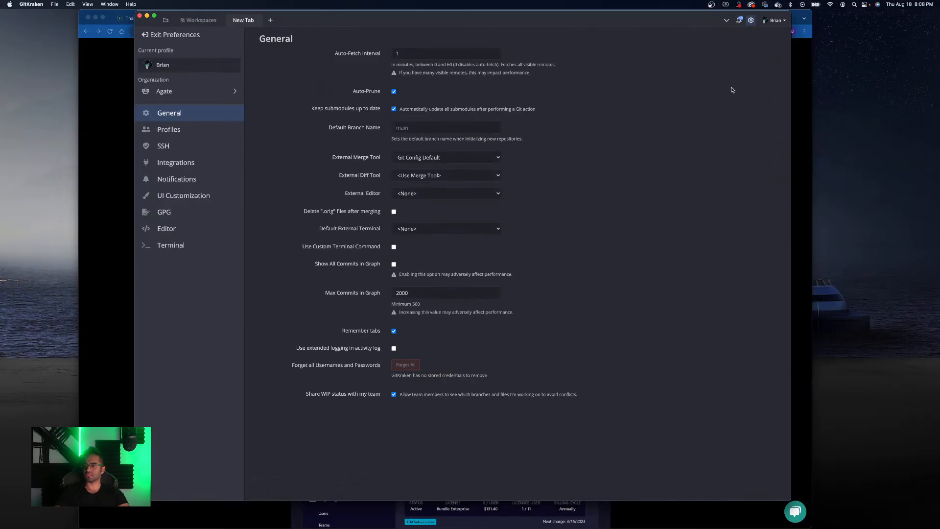
# - Open Manage profiles from the profile menu again, then exit Preferences
pyautogui.click(776, 21)
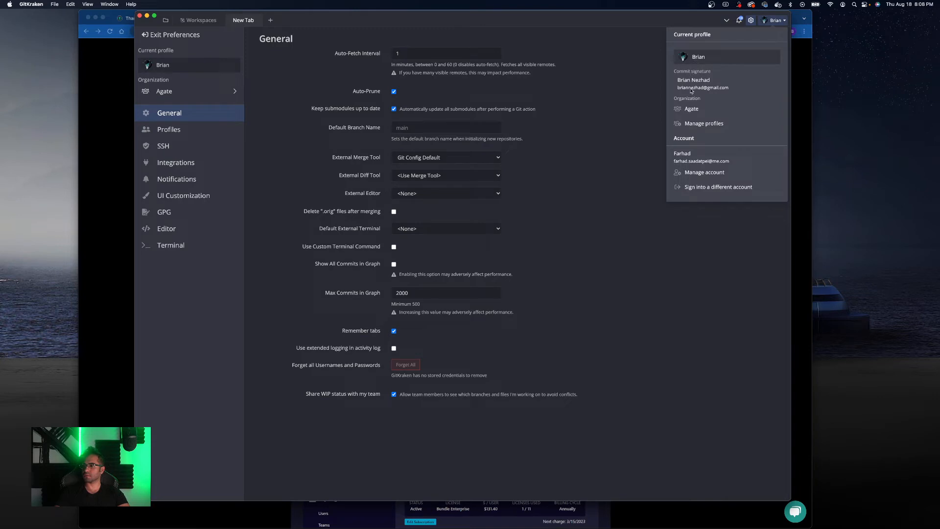
pyautogui.click(706, 126)
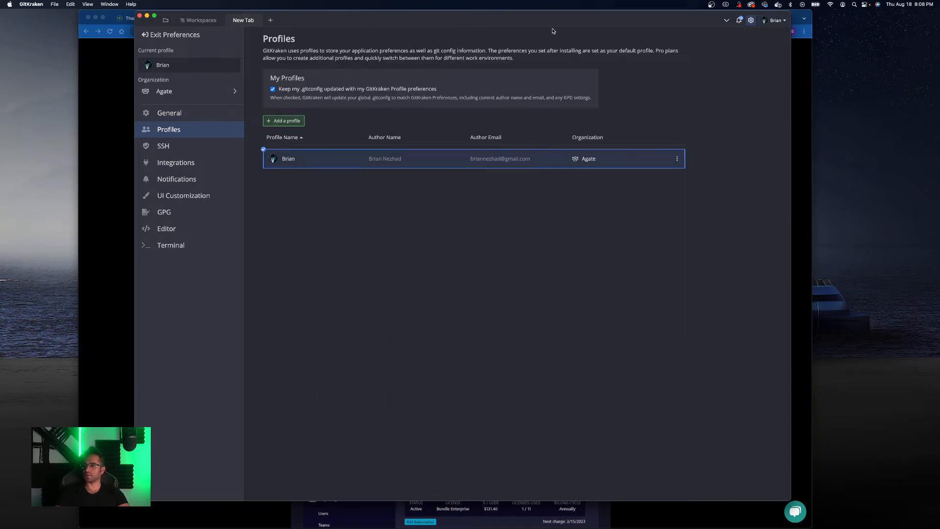
pyautogui.click(175, 35)
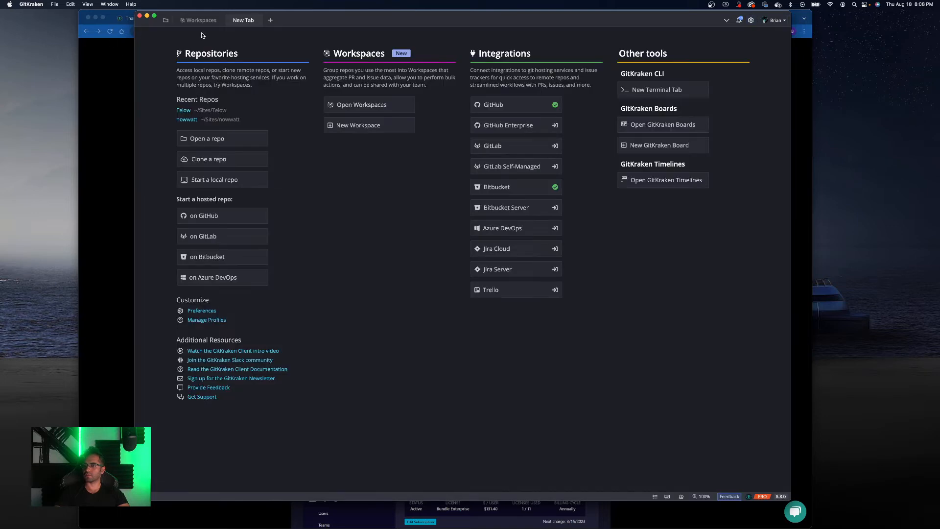
# - Open Manage account, go to the Agate organization's Subscription page, and view the plans available to switch to
pyautogui.click(773, 20)
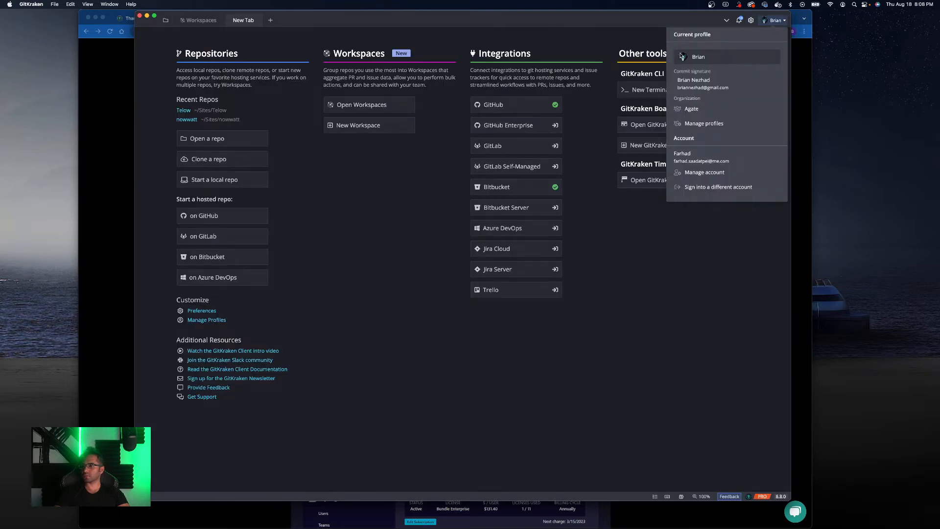
pyautogui.click(709, 173)
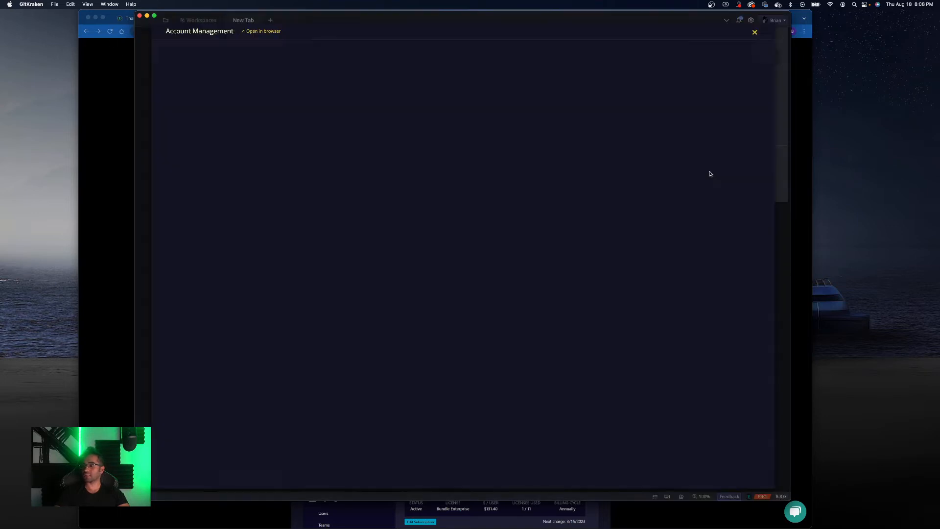
pyautogui.click(194, 112)
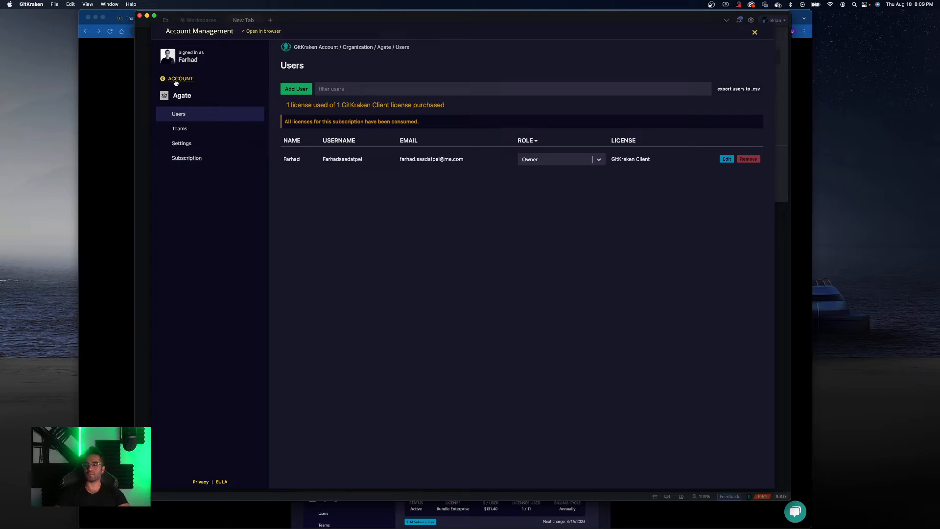
pyautogui.click(195, 161)
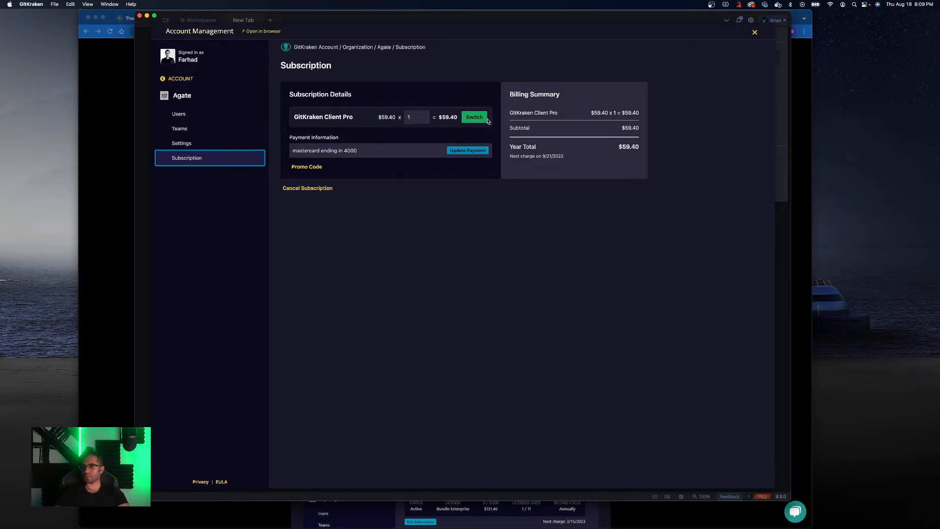
pyautogui.click(474, 118)
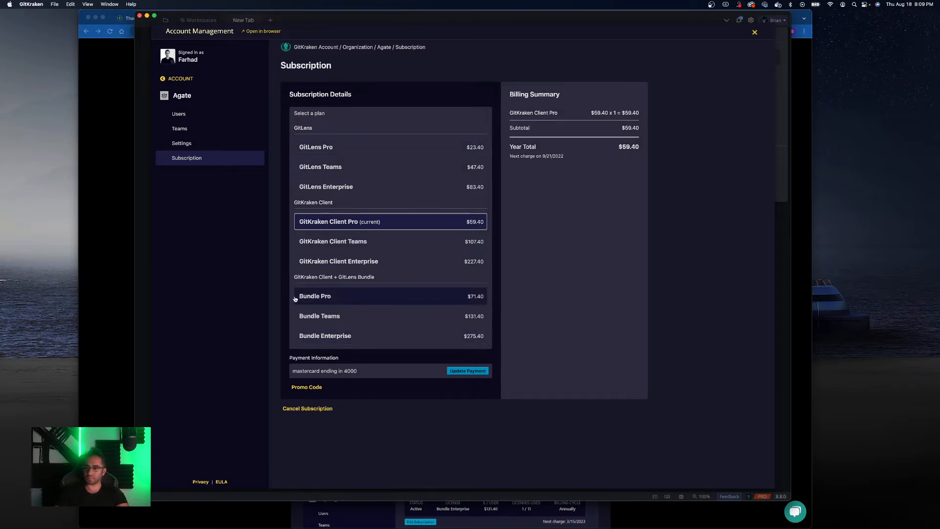
# - Go to gitkraken.com in the browser and browse the GitKraken Client and GitLens for VS Code menus
pyautogui.click(91, 142)
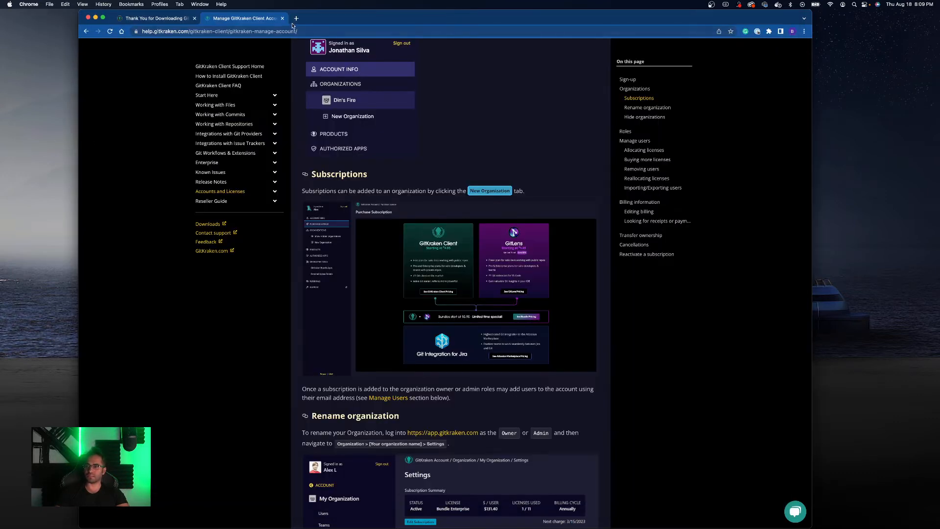
pyautogui.scroll(8, 374, 101)
pyautogui.click(141, 52)
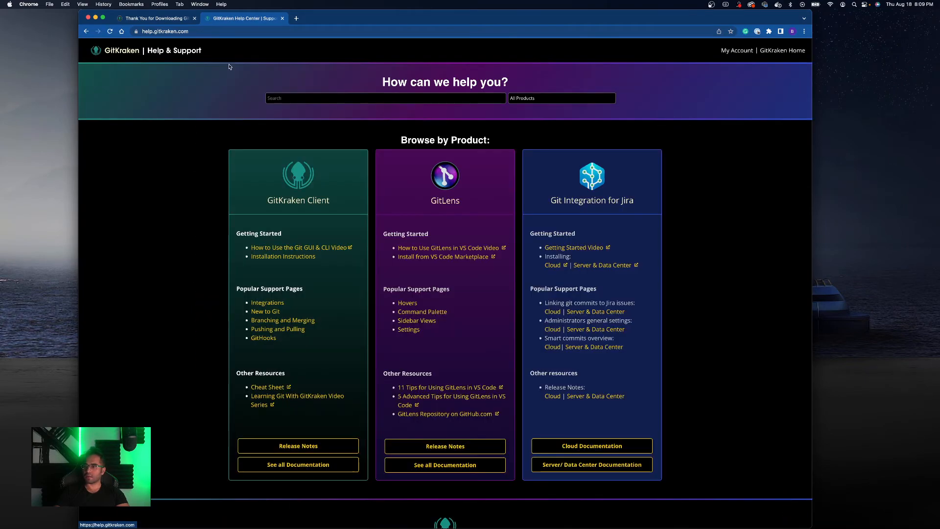
pyautogui.doubleClick(154, 32)
pyautogui.press('BackSpace')
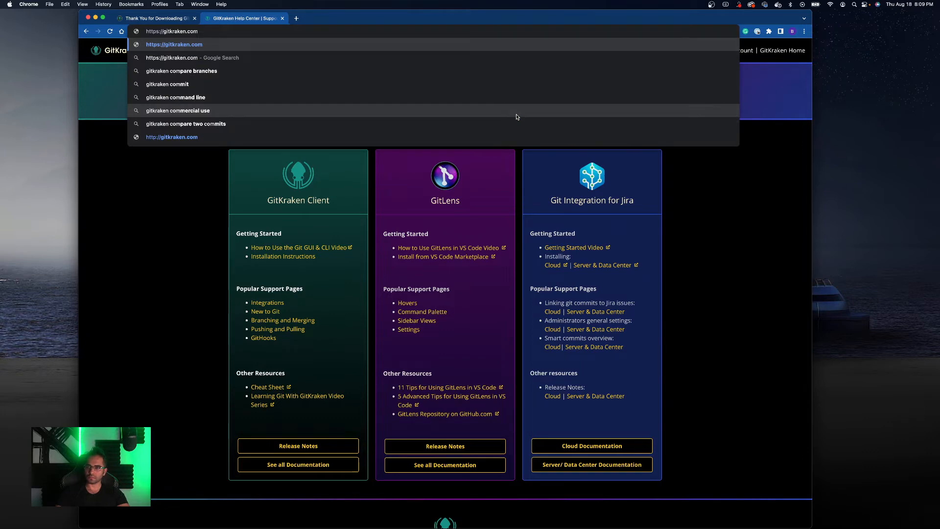
pyautogui.press('Return')
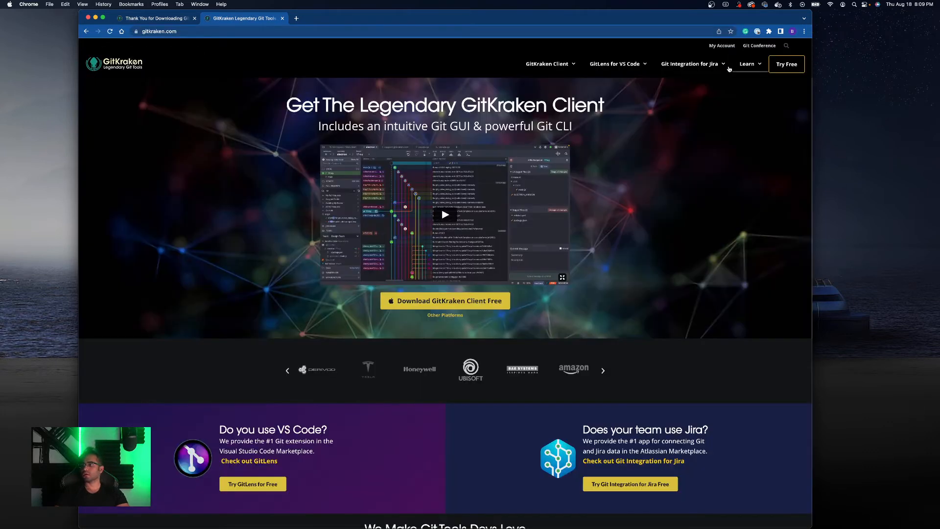
pyautogui.moveTo(571, 71)
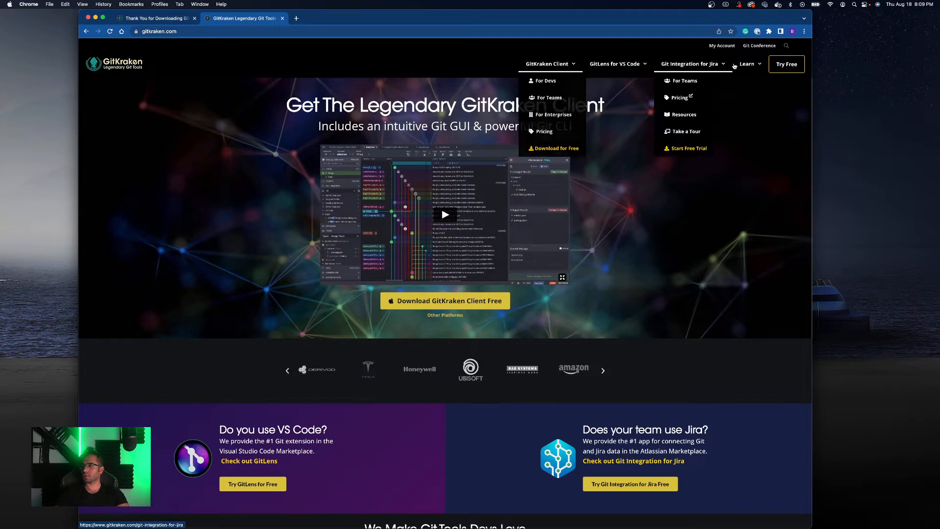
pyautogui.moveTo(706, 68)
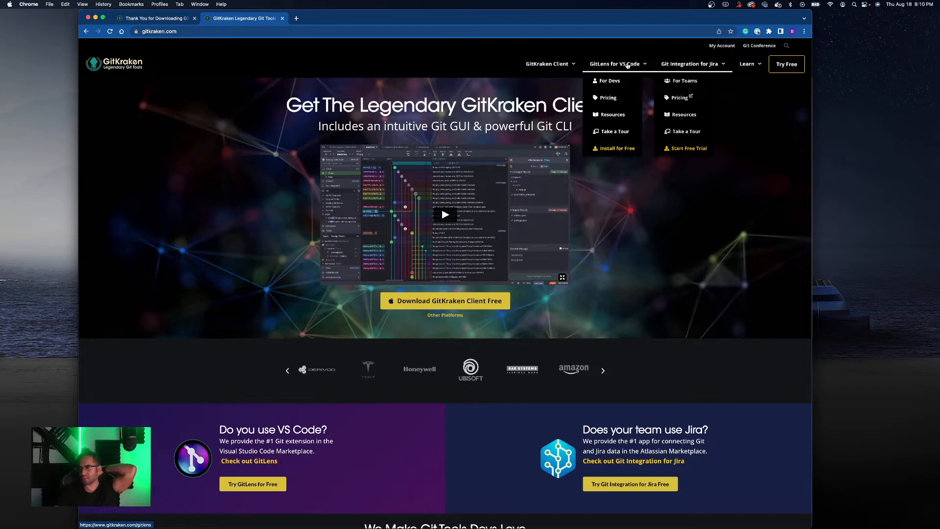
# - Scroll down the gitkraken.com homepage to its footer and show all open windows
pyautogui.moveTo(529, 67)
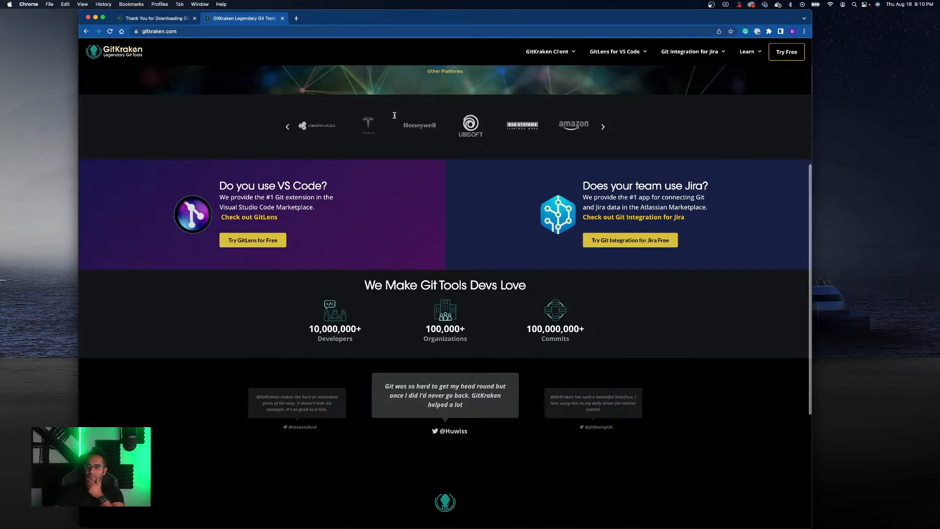
pyautogui.scroll(-10, 394, 113)
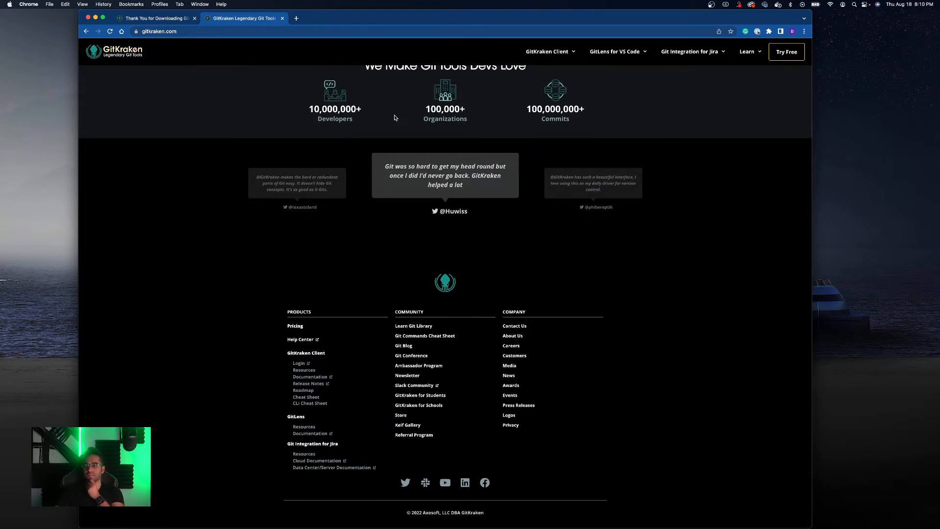
pyautogui.hotkey('ctrl', 'Up')
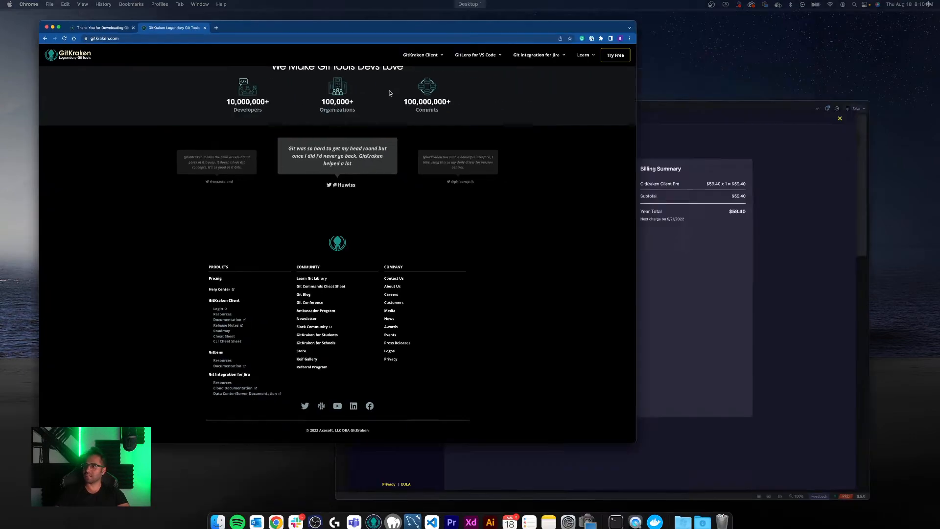
# - Switch to GitKraken Client and look through the Agate organization's Settings, Teams and Subscription pages
pyautogui.click(669, 216)
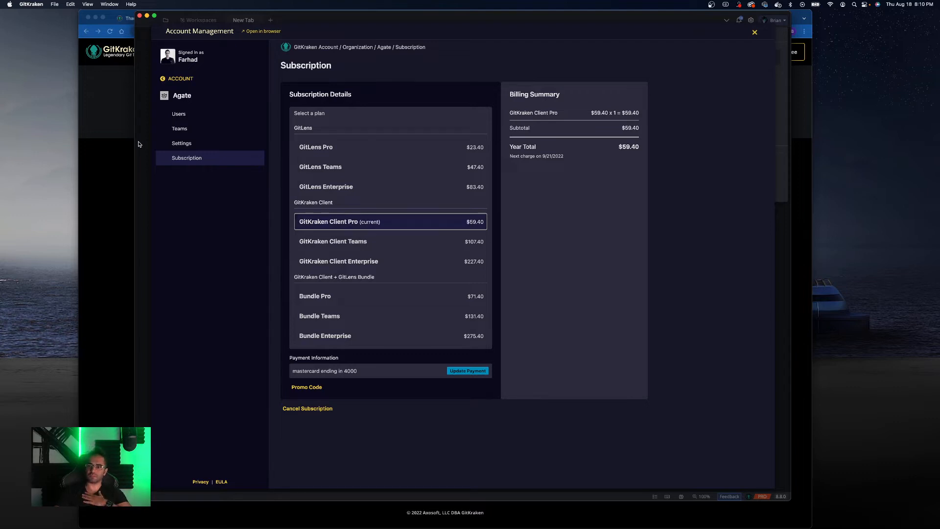
pyautogui.click(185, 143)
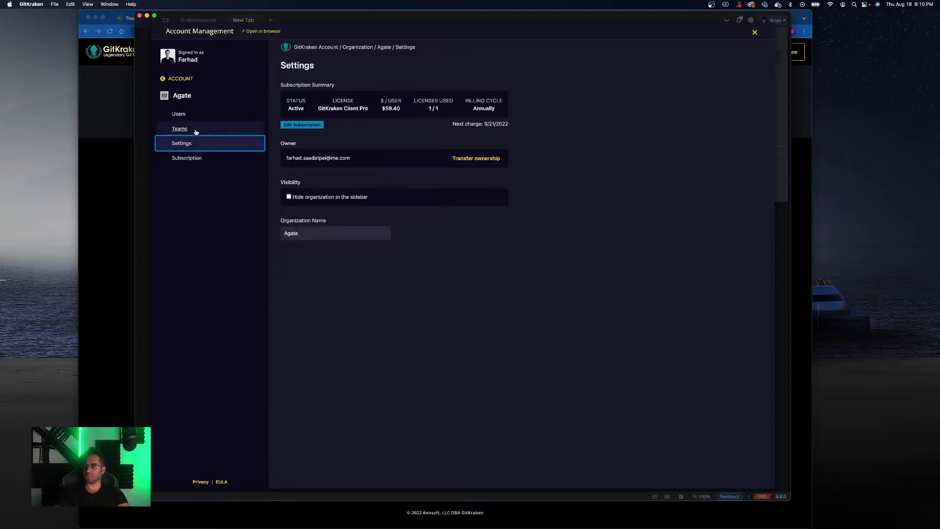
pyautogui.click(195, 129)
pyautogui.click(185, 143)
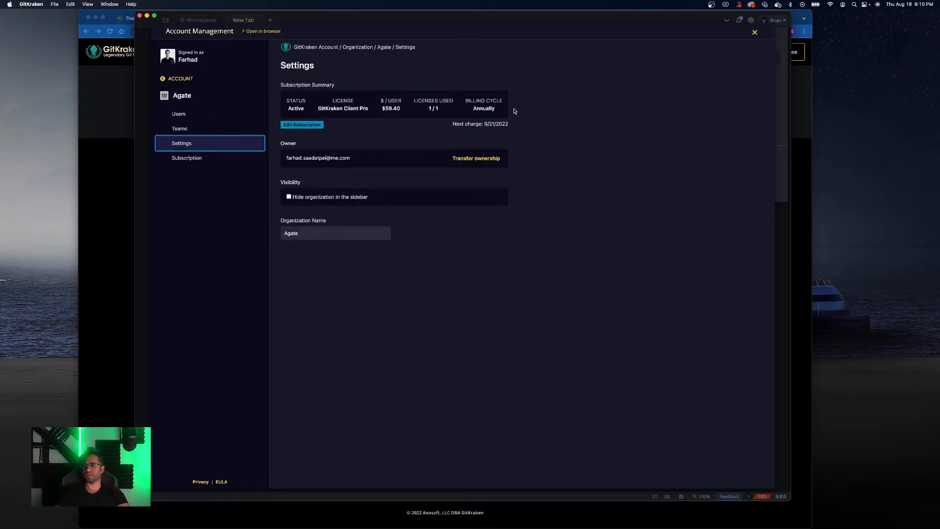
pyautogui.click(178, 162)
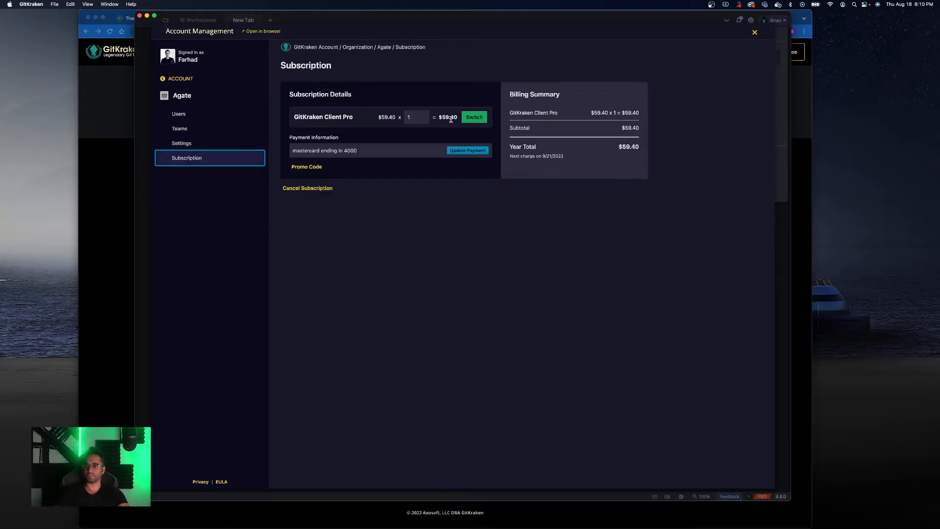
# - Close the gitkraken.com tabs and the browser window, then close Account Management in GitKraken Client
pyautogui.click(139, 17)
pyautogui.click(230, 65)
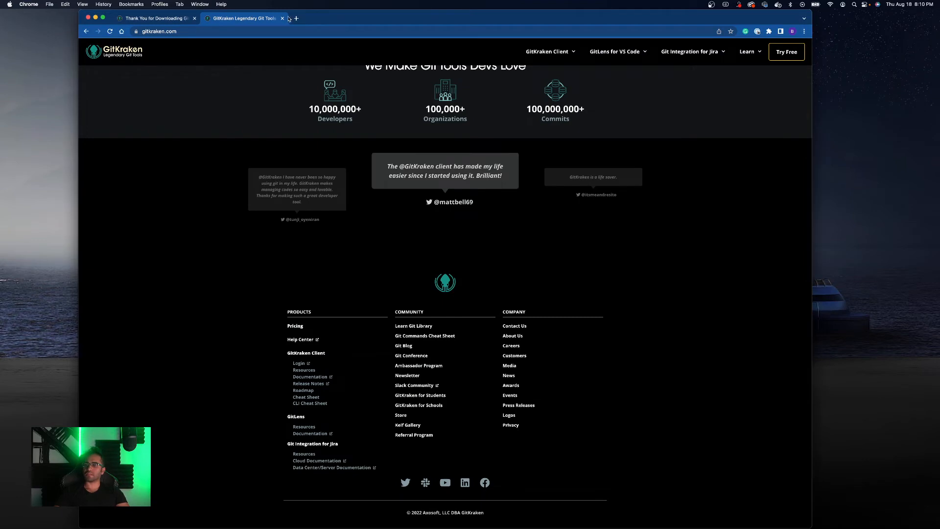
pyautogui.click(283, 19)
pyautogui.click(89, 18)
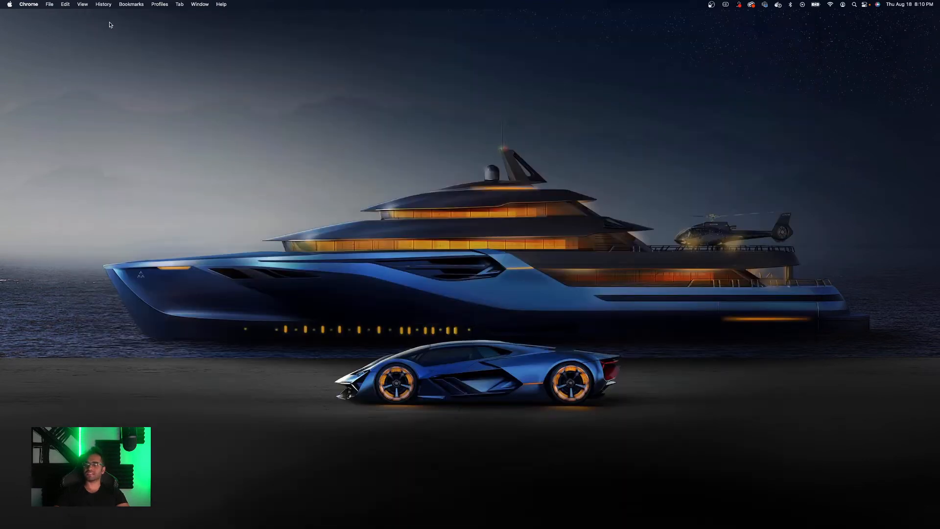
pyautogui.click(375, 515)
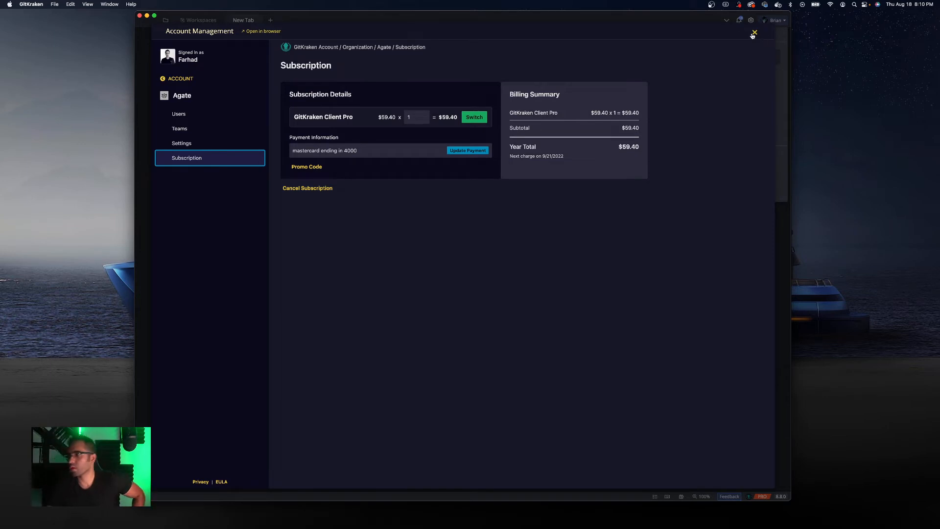
pyautogui.click(755, 32)
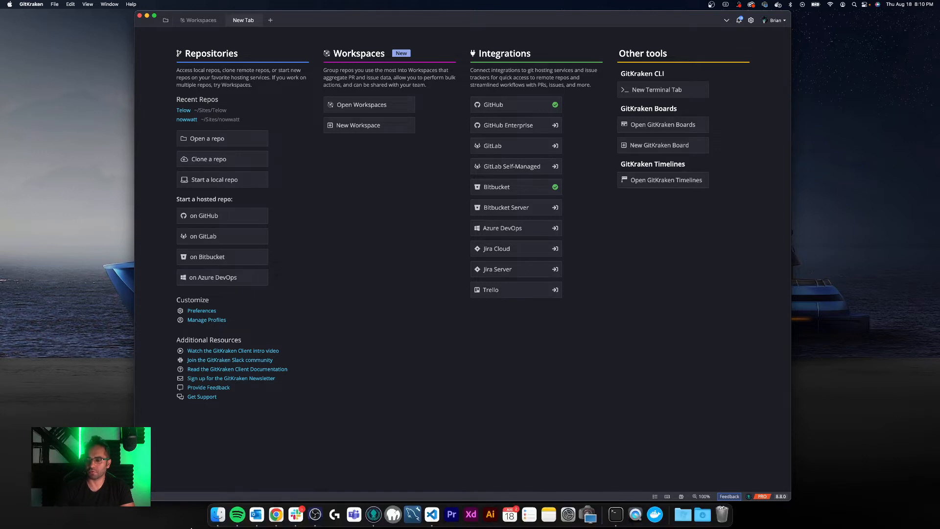
# - Open a new browser window, reposition it, and go to github.com
pyautogui.click(278, 514)
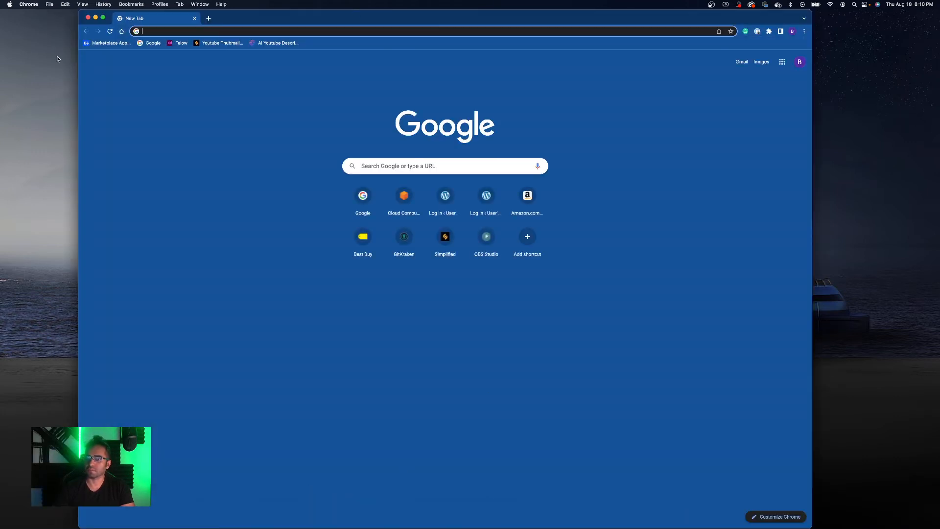
pyautogui.moveTo(77, 71); pyautogui.dragTo(182, 71)
pyautogui.moveTo(368, 18); pyautogui.dragTo(334, 9)
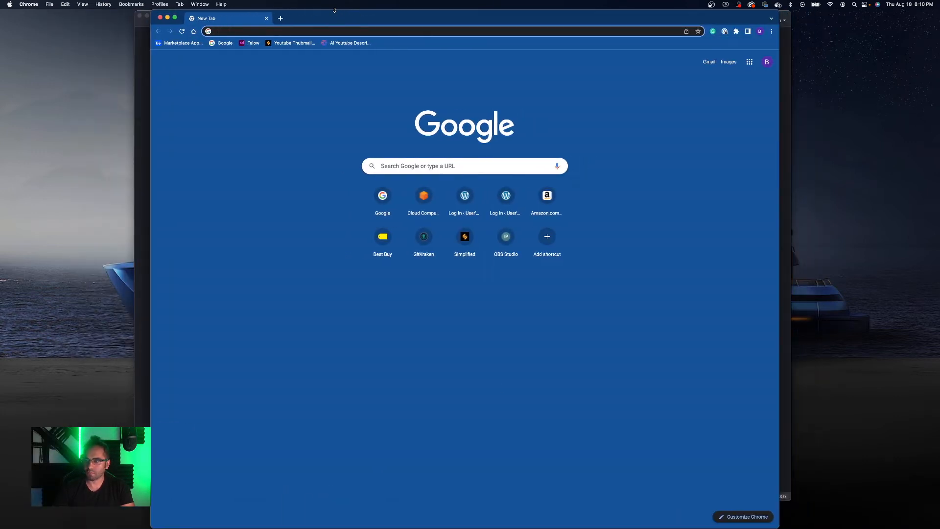
pyautogui.write('Githu')
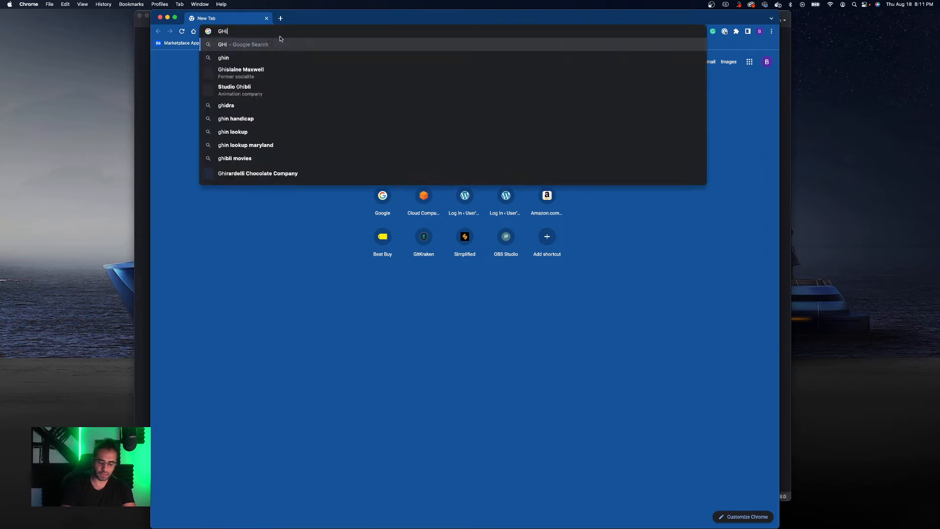
pyautogui.write('b')
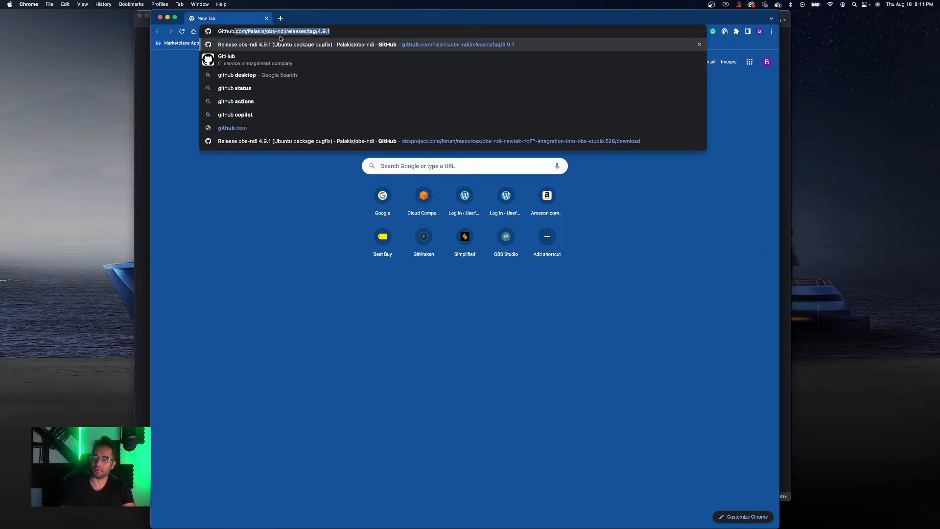
pyautogui.write('.com')
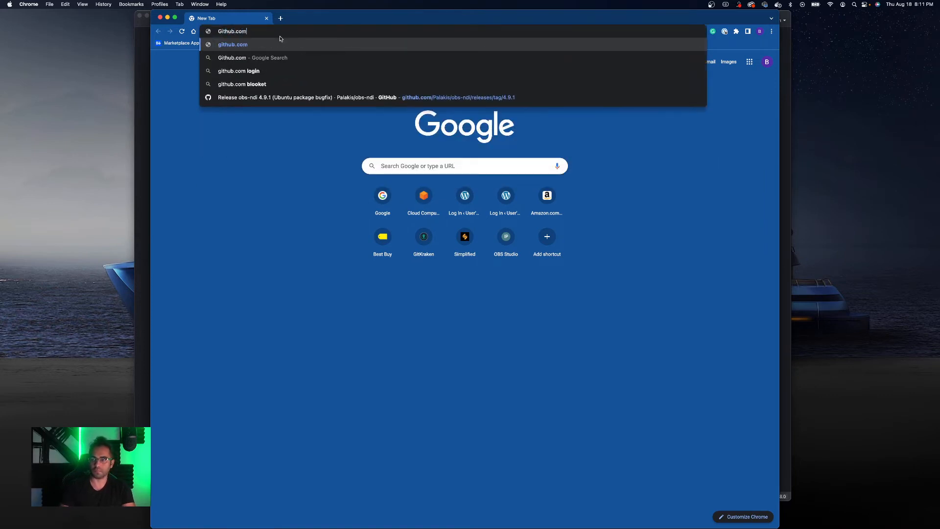
pyautogui.press('Return')
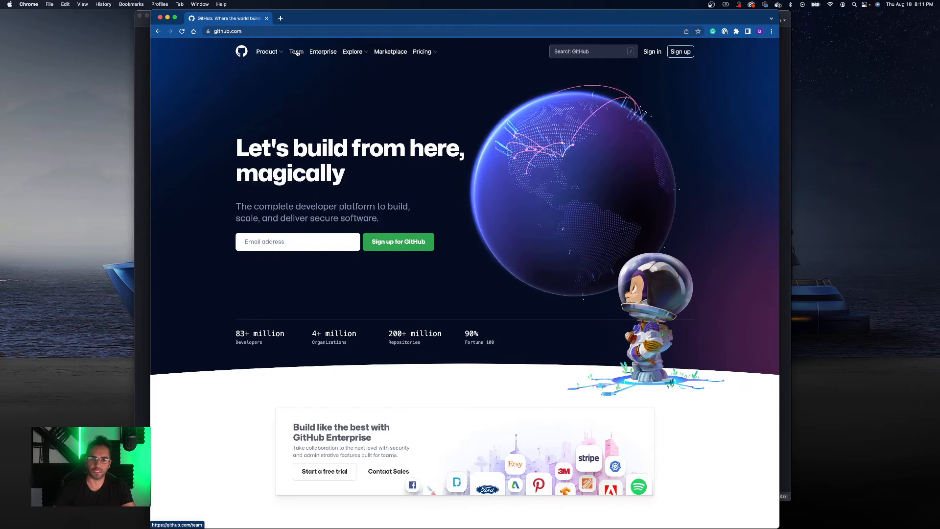
# - Search Google for bitbucket, open the Bitbucket product page, and return to the search results
pyautogui.click(251, 33)
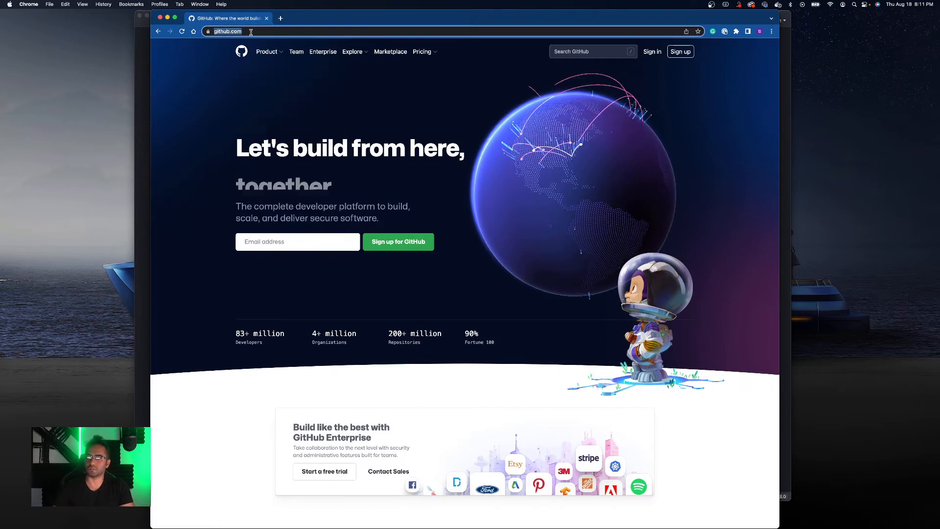
pyautogui.write('bitbucket')
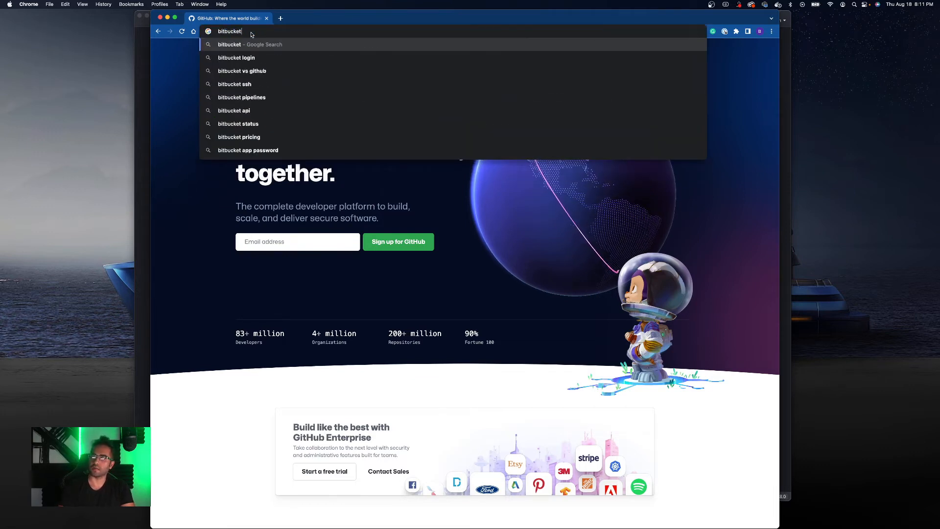
pyautogui.press('Return')
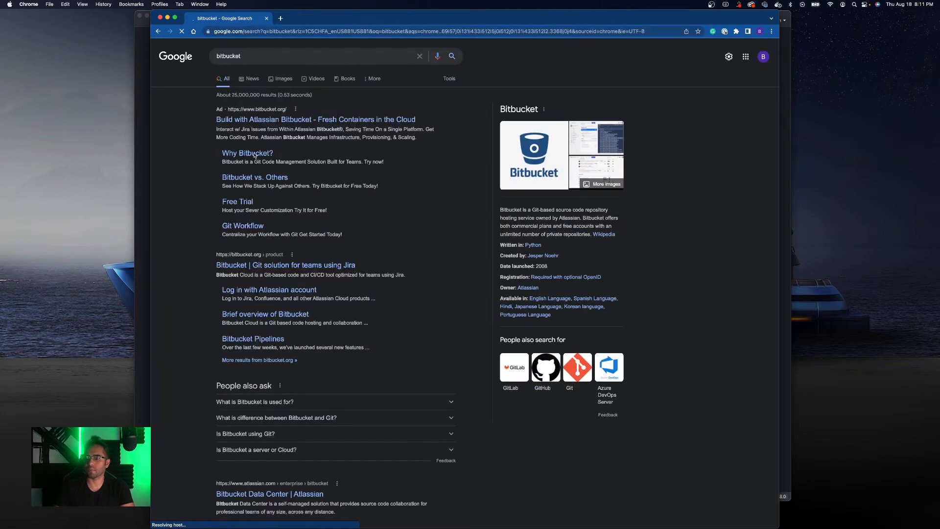
pyautogui.click(267, 265)
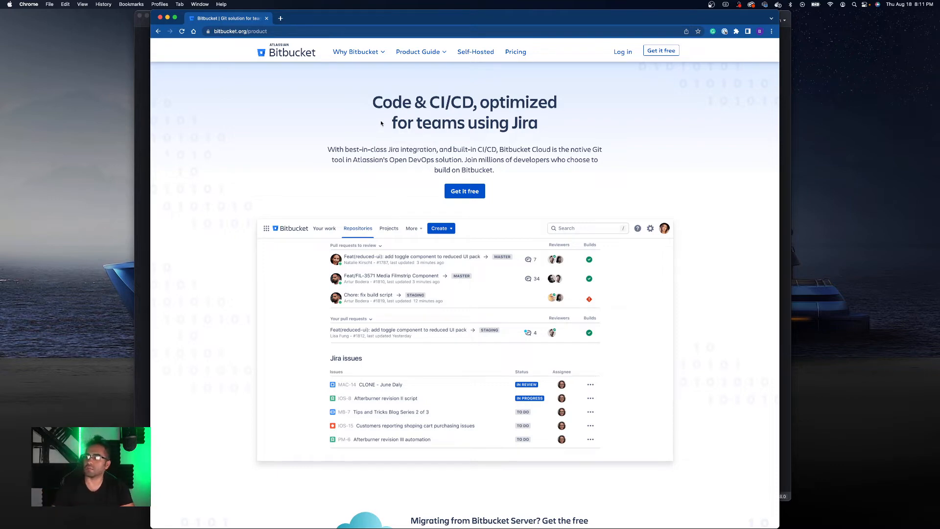
pyautogui.click(157, 32)
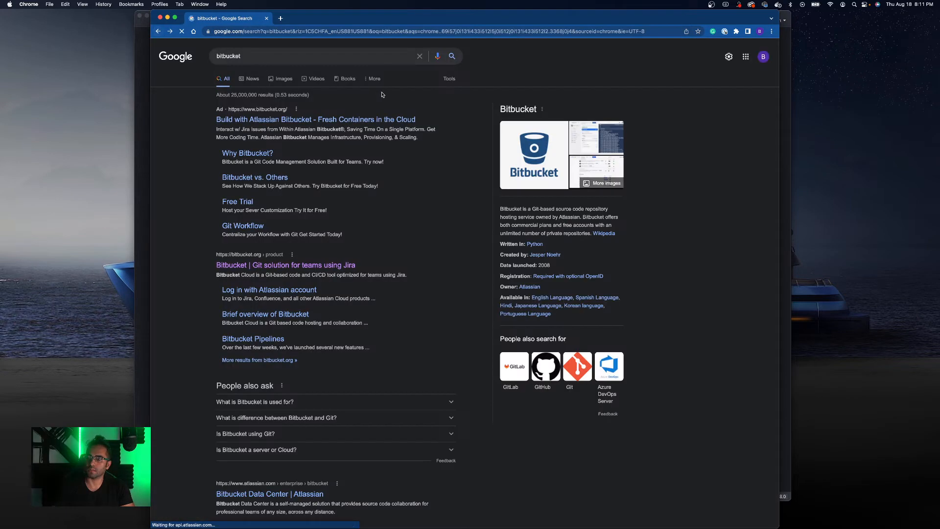
# - Search Google for gitlab
pyautogui.click(254, 57)
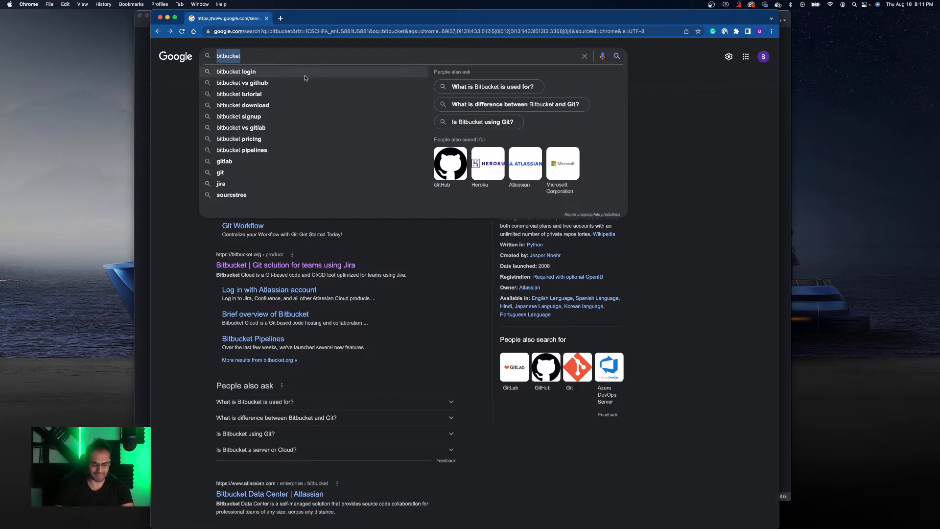
pyautogui.write('gitlab')
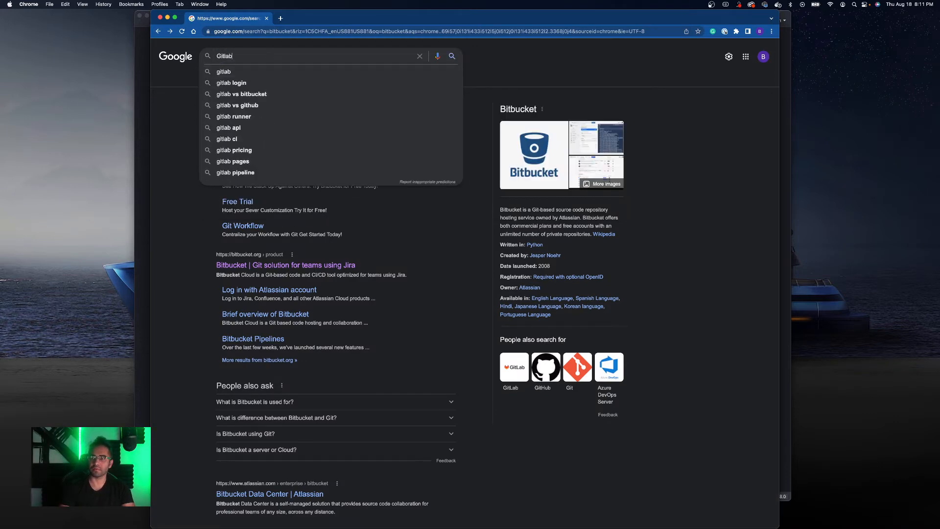
pyautogui.press('Return')
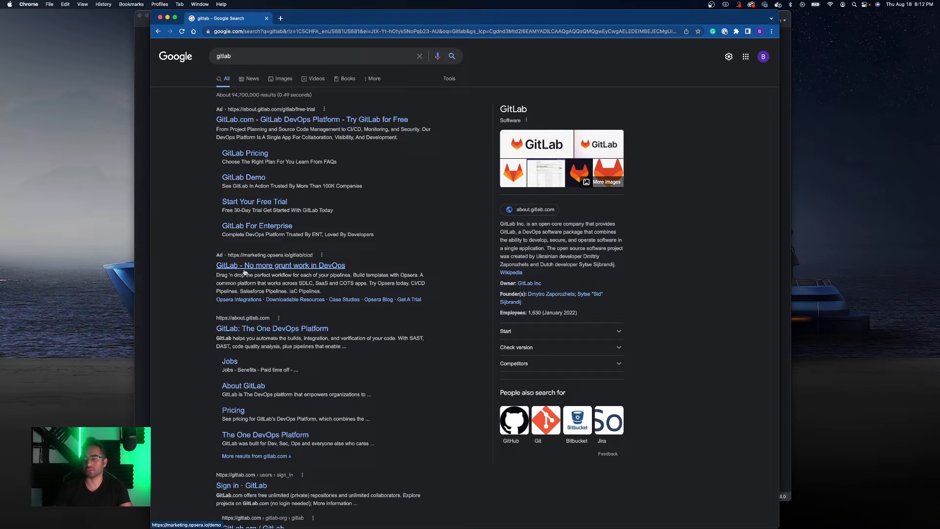
# - Return to GitKraken Client, open Preferences' Integrations, and disconnect the GitHub account
pyautogui.click(160, 18)
pyautogui.click(355, 179)
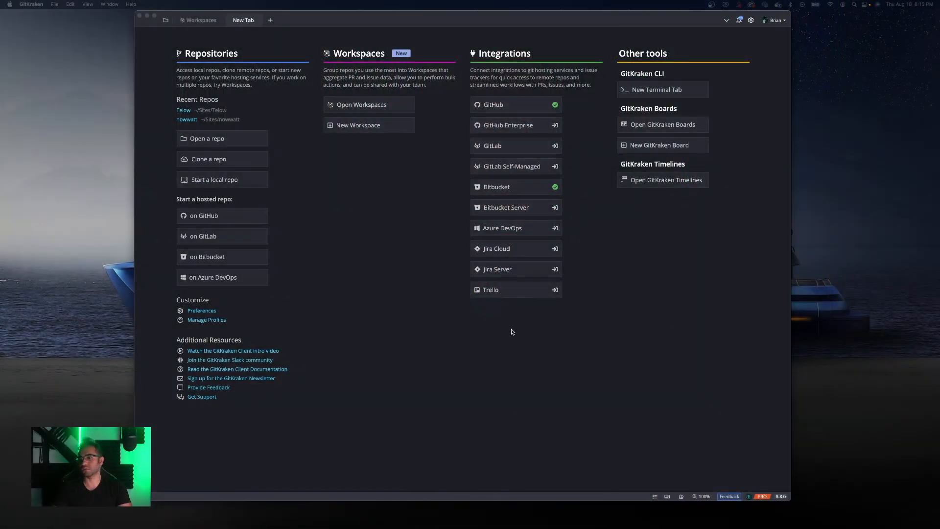
pyautogui.click(332, 195)
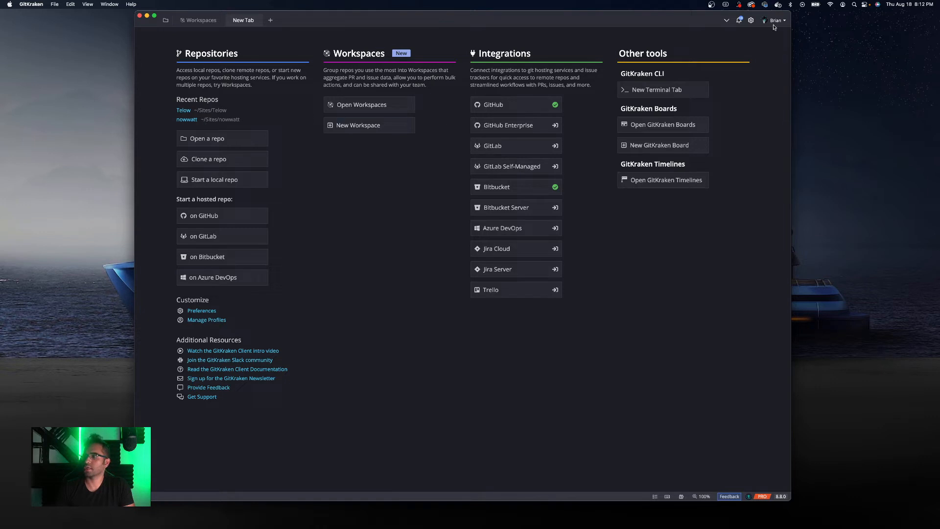
pyautogui.click(751, 21)
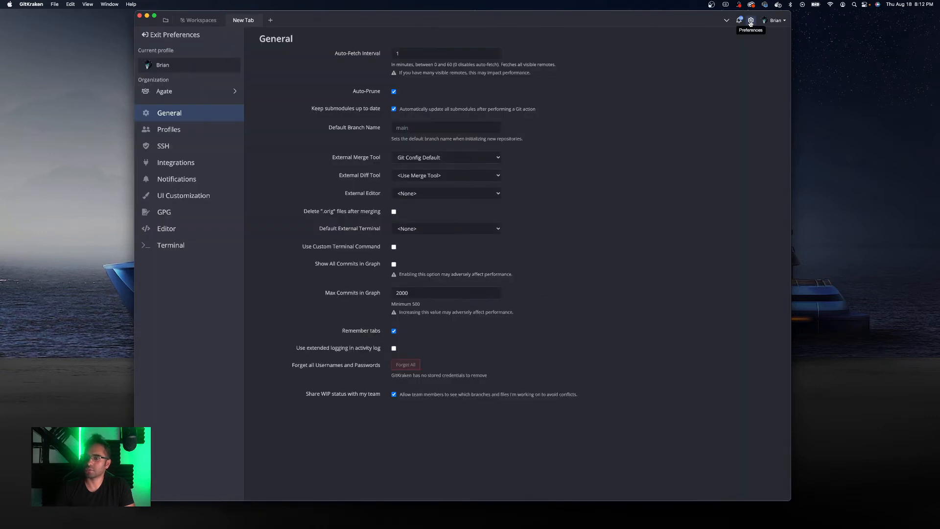
pyautogui.click(191, 165)
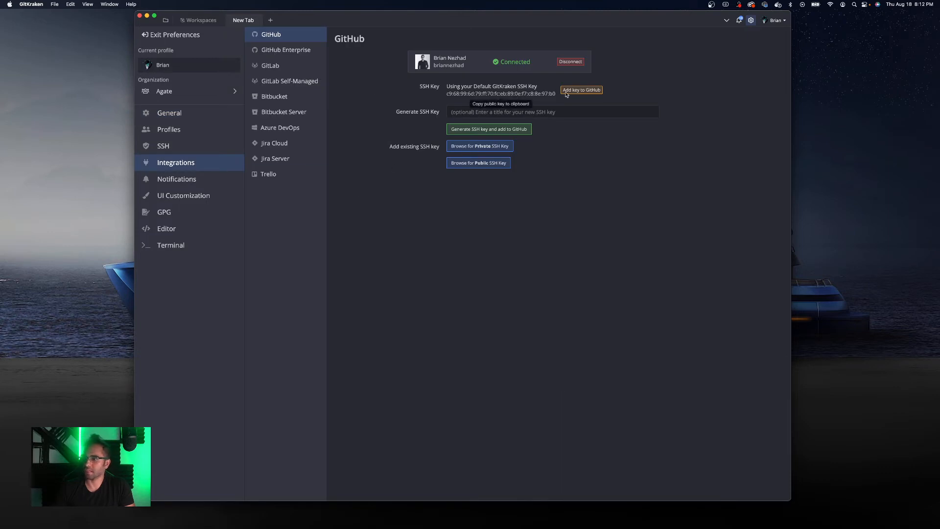
pyautogui.click(570, 62)
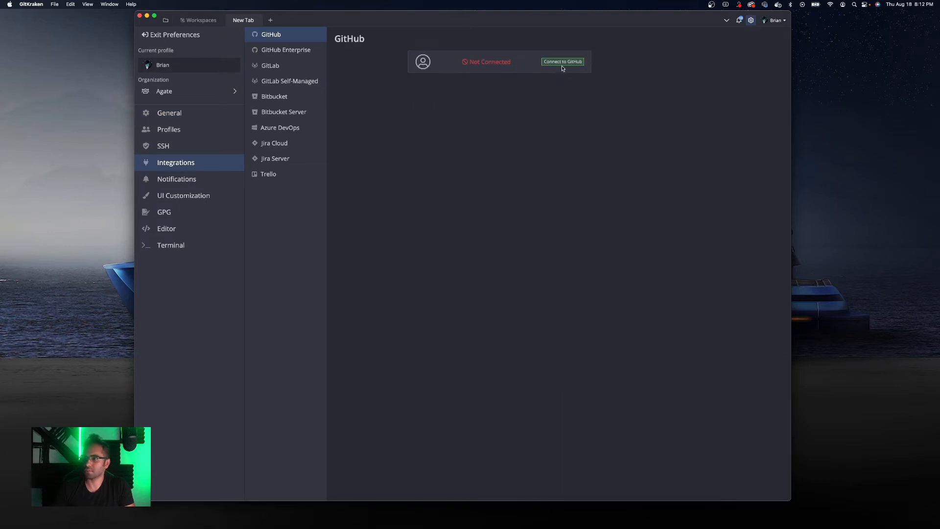
# - View the GitHub Enterprise integration settings, go back to GitHub, and exit Preferences
pyautogui.click(285, 50)
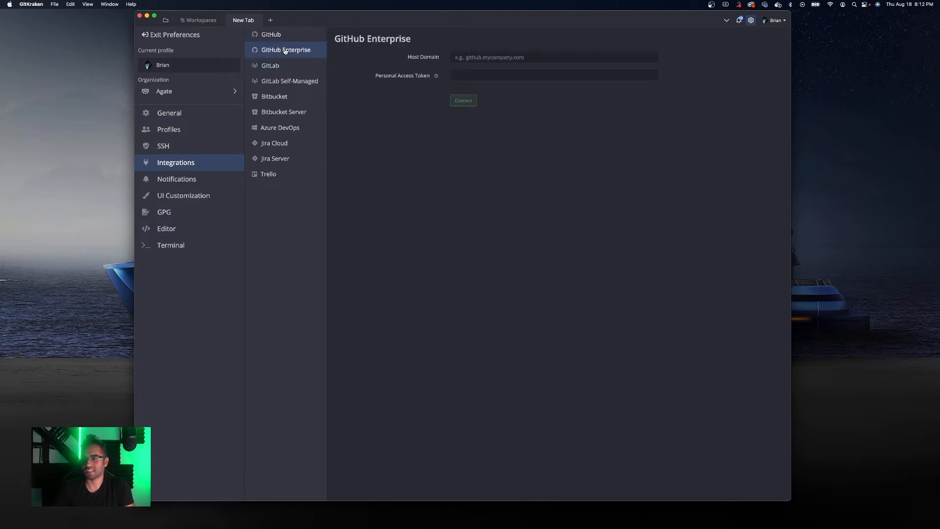
pyautogui.click(264, 35)
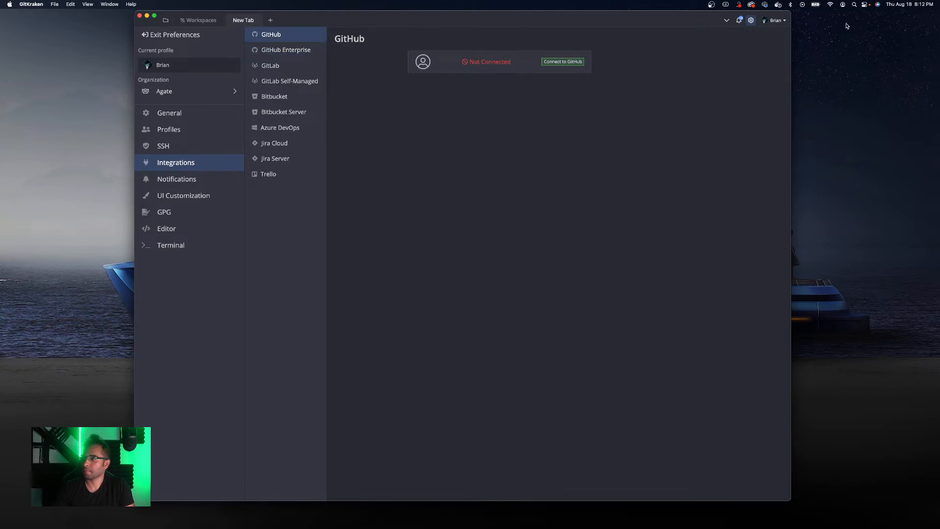
pyautogui.click(186, 38)
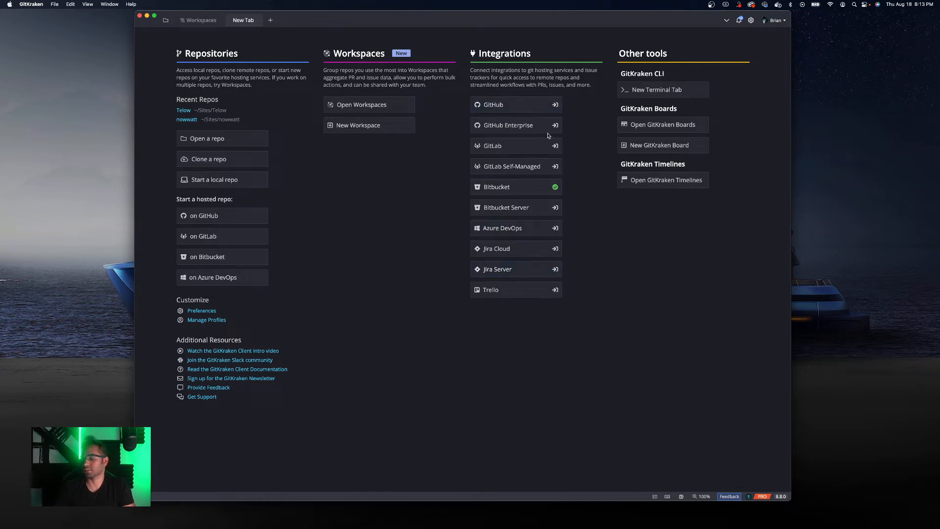
# - Open the GitHub integration settings and start connecting GitKraken to GitHub
pyautogui.click(502, 106)
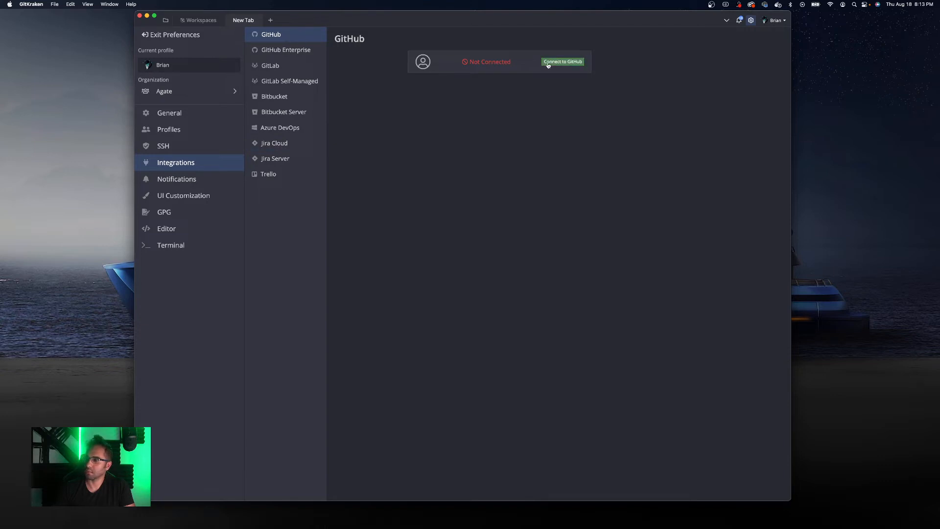
pyautogui.click(563, 62)
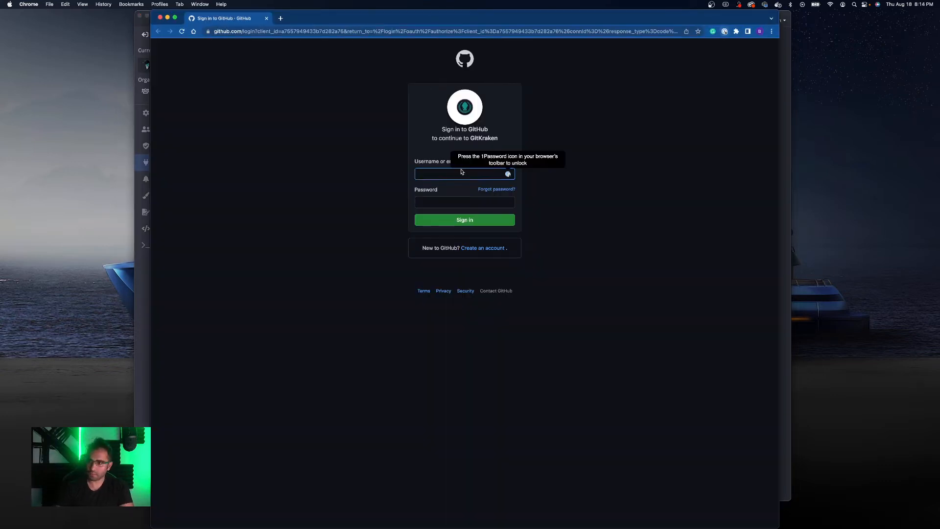
# - Unlock the password manager with its master password, autofill the GitHub username and password, and sign in
pyautogui.press('super+shift+x')
pyautogui.write('••')
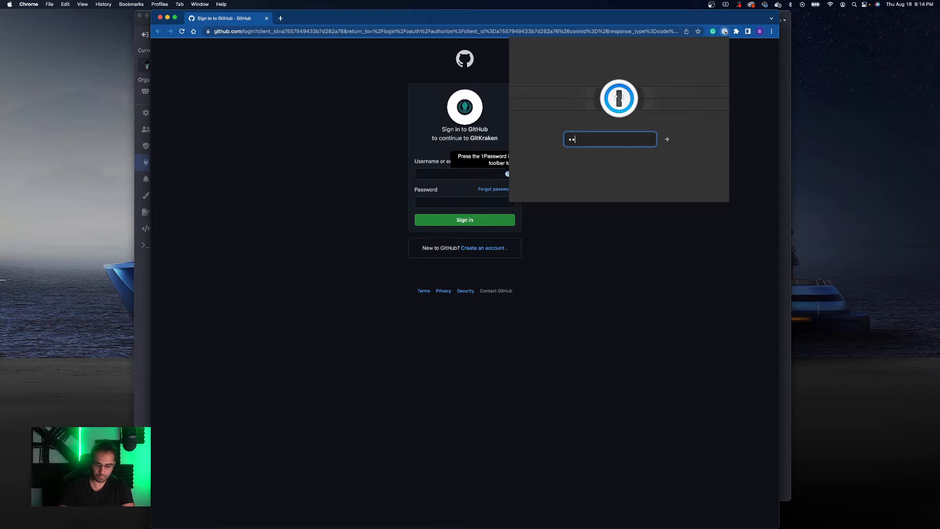
pyautogui.write('••••••••••••')
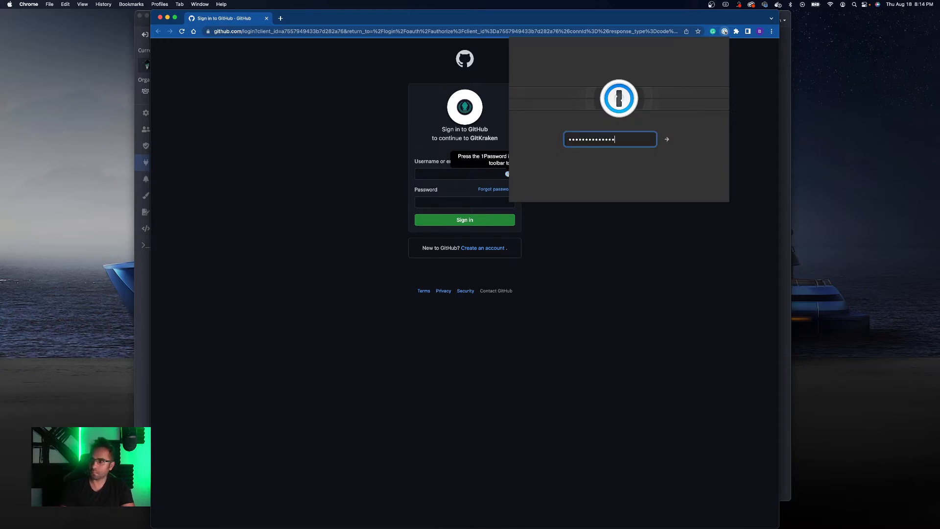
pyautogui.press('Return')
pyautogui.click(450, 191)
pyautogui.click(459, 191)
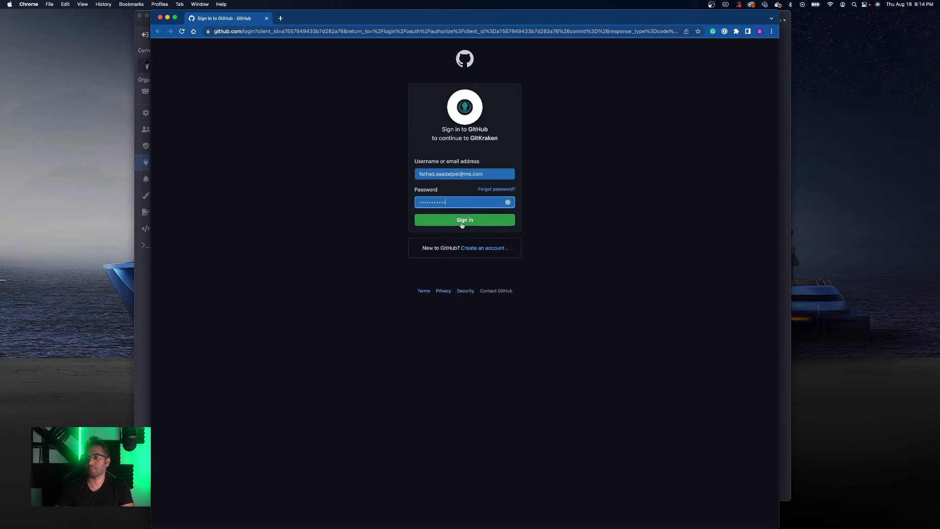
pyautogui.click(462, 221)
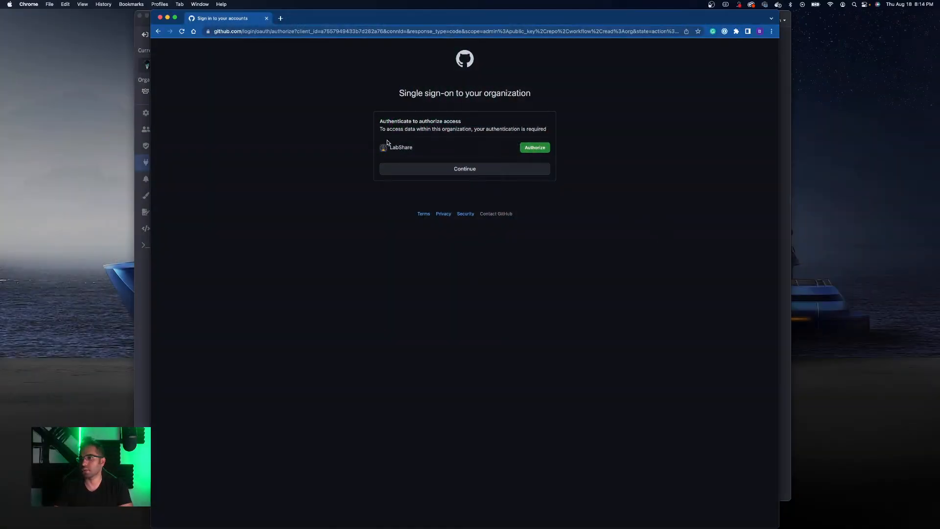
# - Continue past the organization single sign-on page and let the browser open GitKraken to finish the connection
pyautogui.click(486, 172)
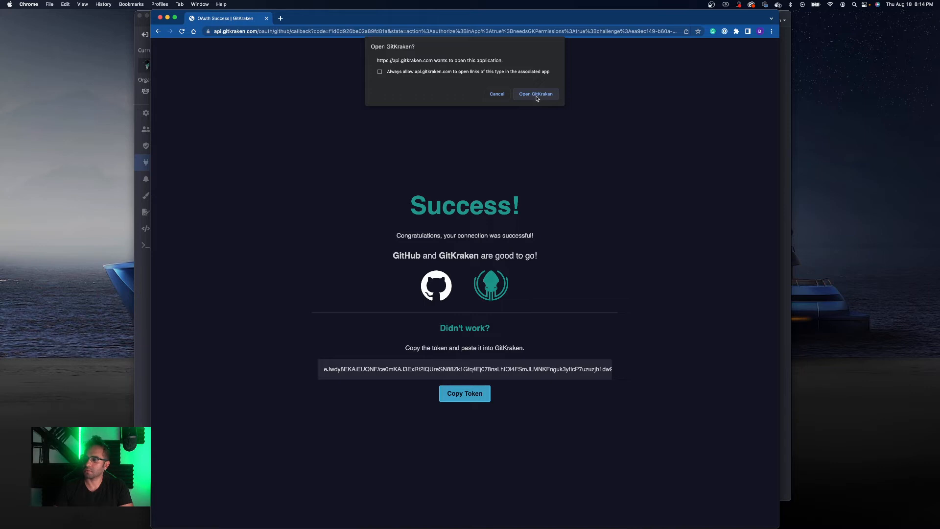
pyautogui.click(540, 98)
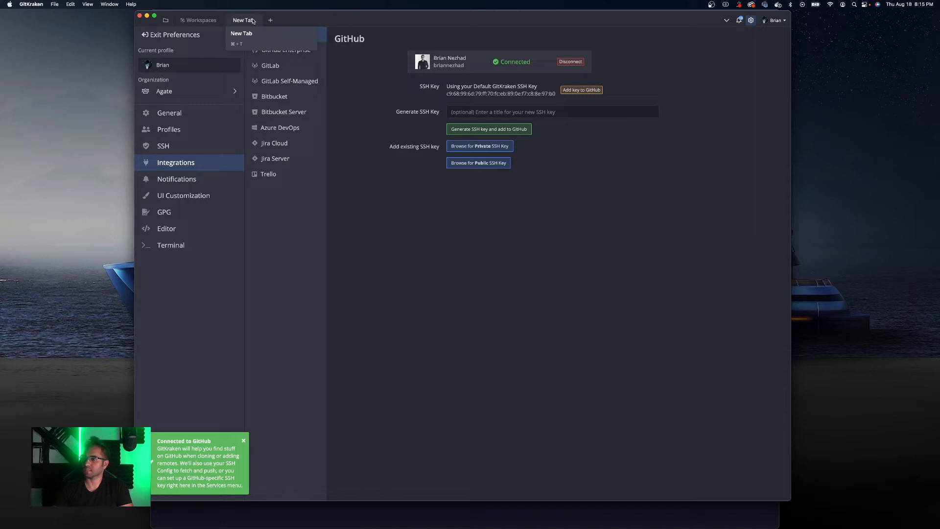
# - Switch to the Workspaces tab, return to the New Tab, and close the Workspaces tab
pyautogui.click(212, 24)
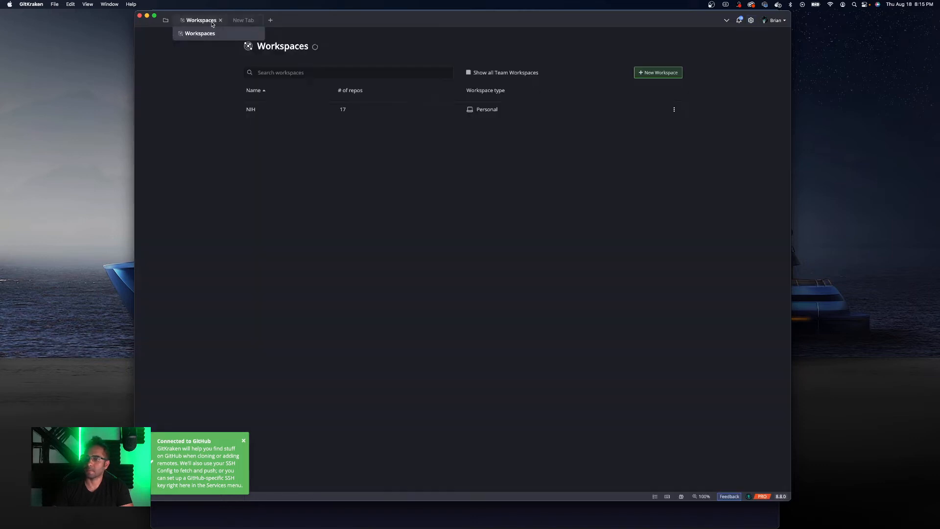
pyautogui.click(237, 25)
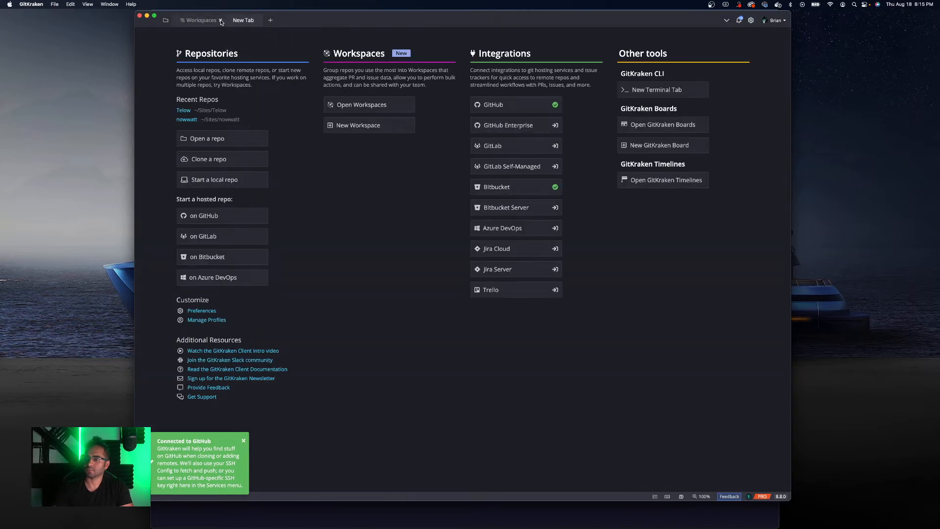
pyautogui.click(220, 21)
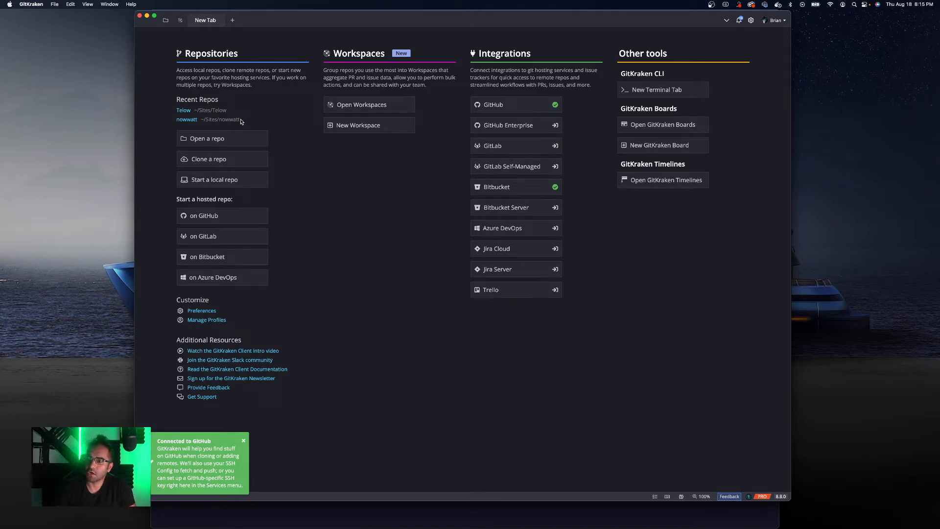
# - Open the repository manager's Clone section and pick the Bemail repository from GitHub.com
pyautogui.click(207, 142)
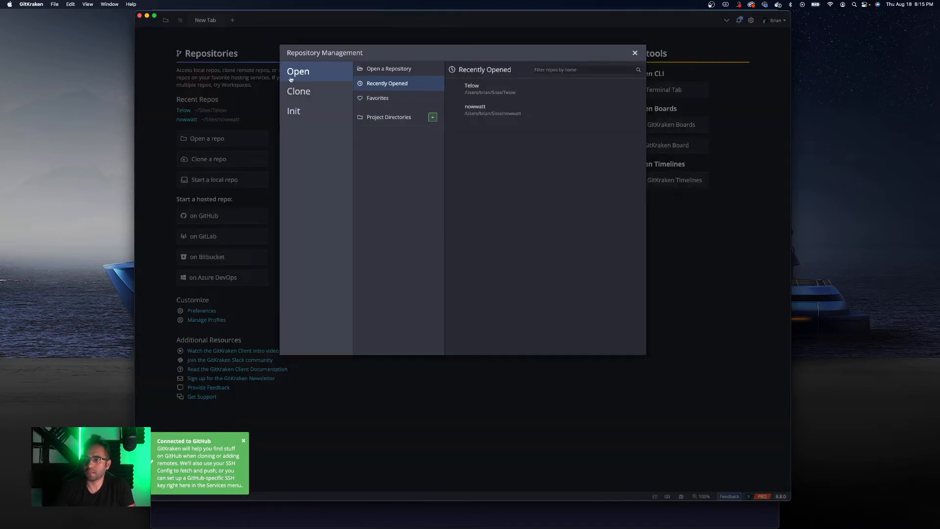
pyautogui.click(309, 93)
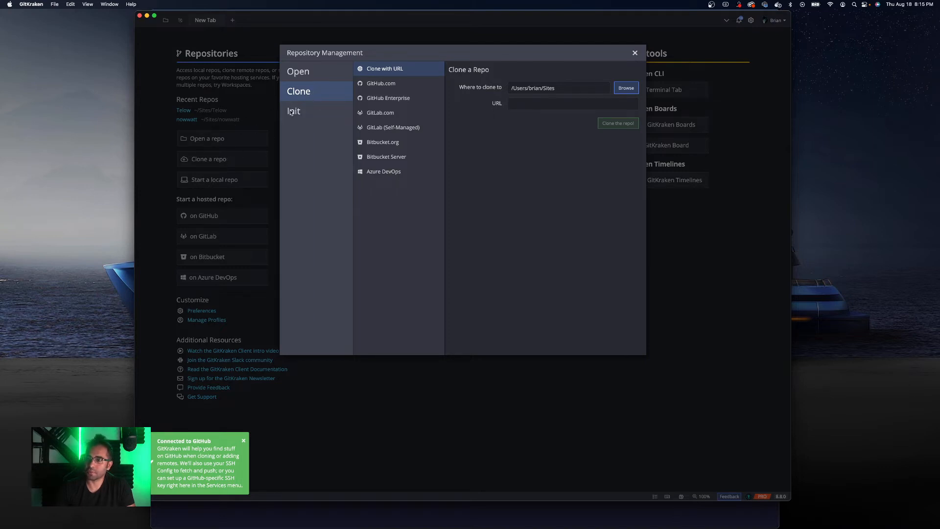
pyautogui.click(400, 89)
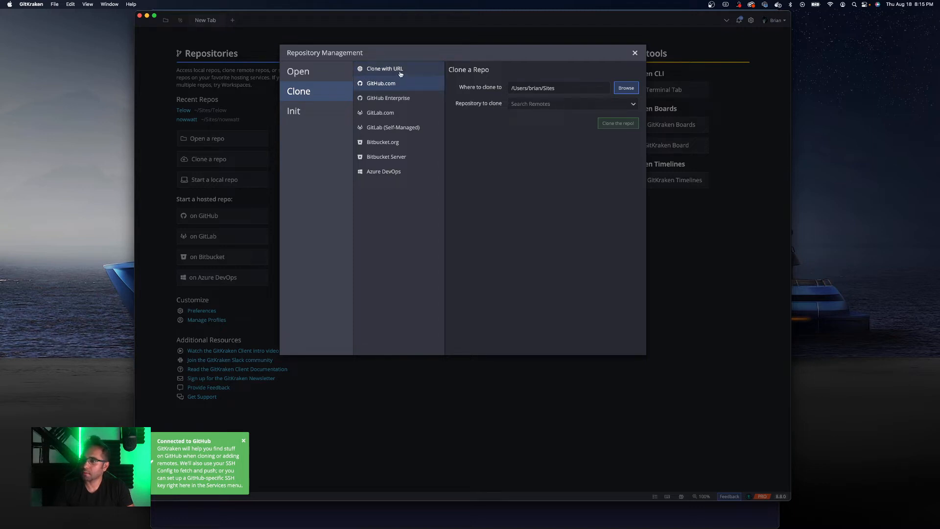
pyautogui.click(543, 107)
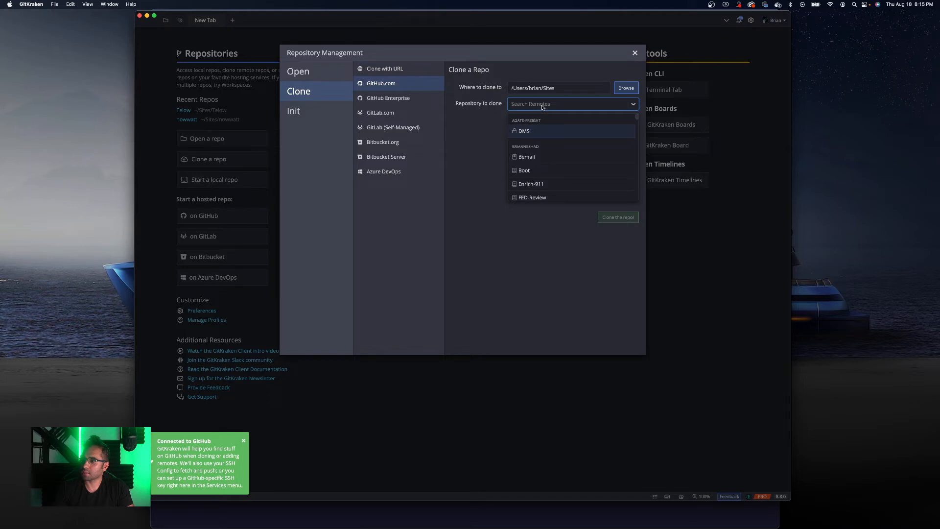
pyautogui.click(530, 161)
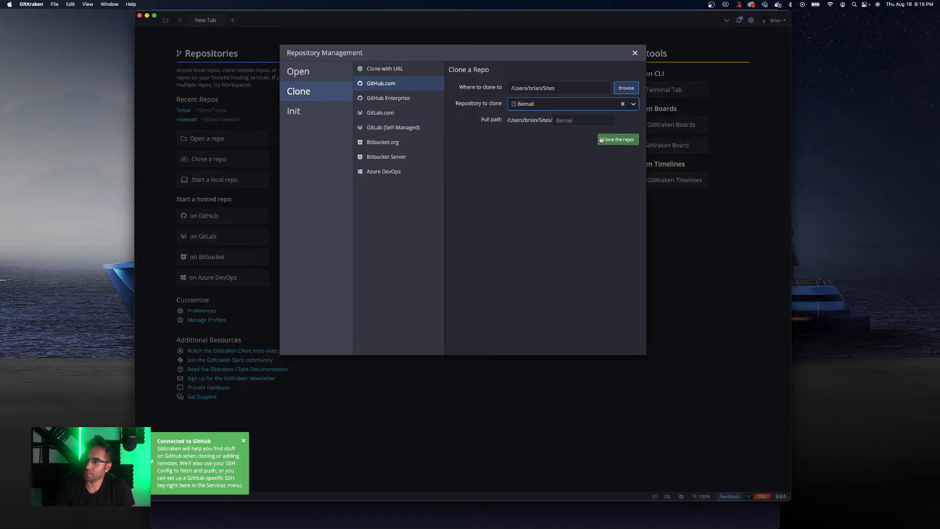
# - Change the clone destination folder to Desktop
pyautogui.click(561, 122)
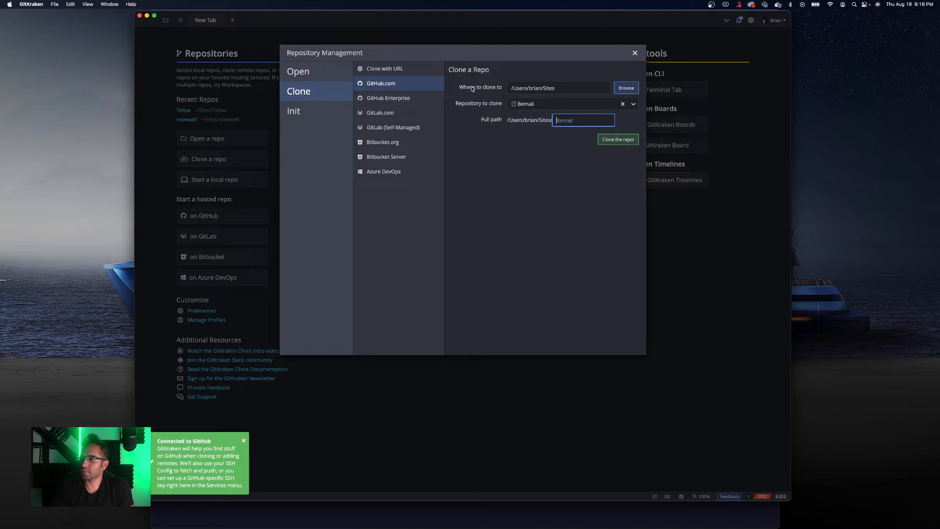
pyautogui.click(632, 93)
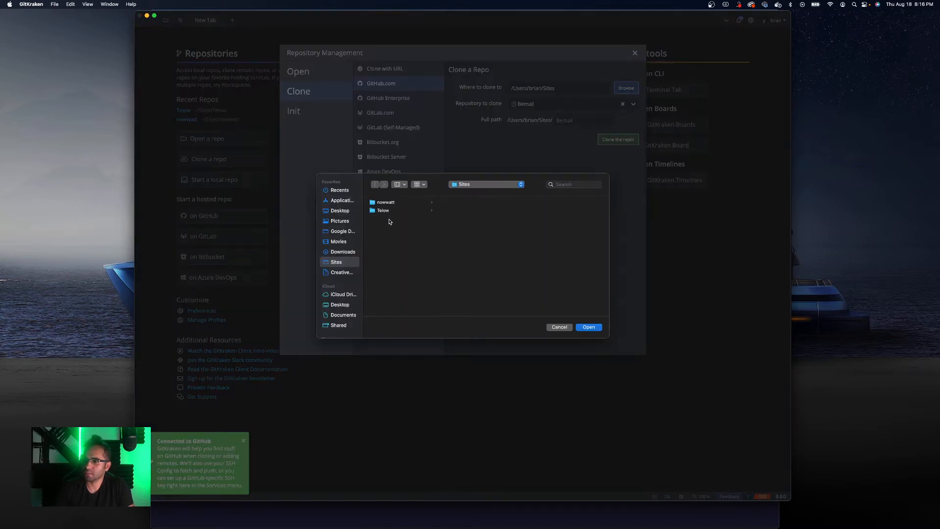
pyautogui.click(348, 212)
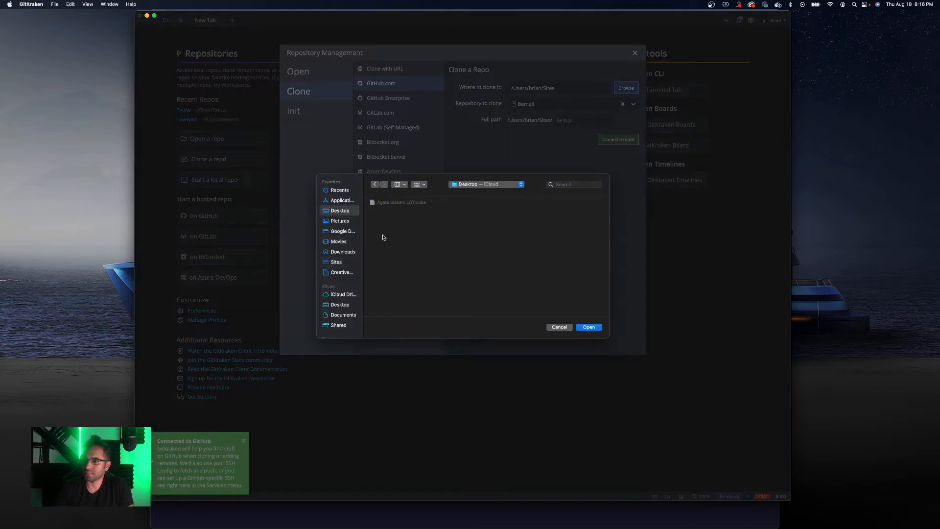
pyautogui.click(596, 327)
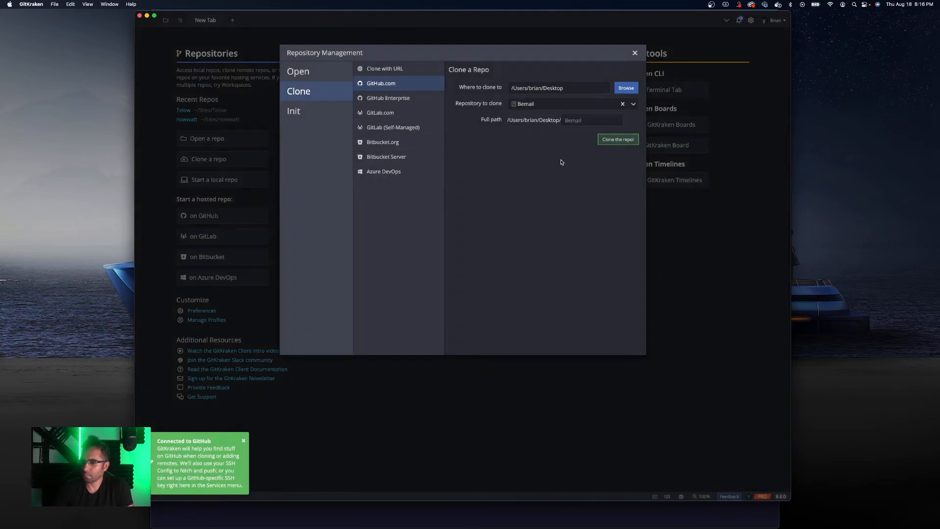
# - Change the clone destination folder back to Sites
pyautogui.click(626, 90)
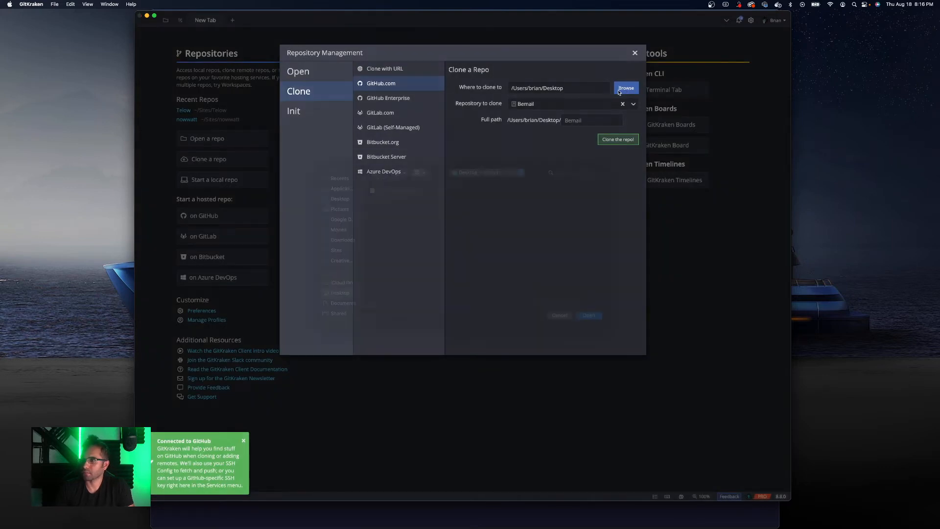
pyautogui.click(344, 265)
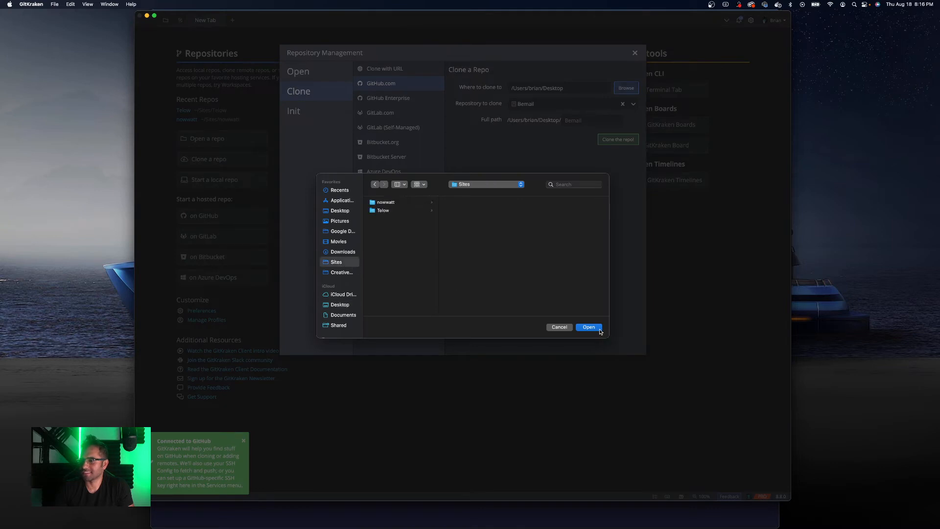
pyautogui.click(592, 328)
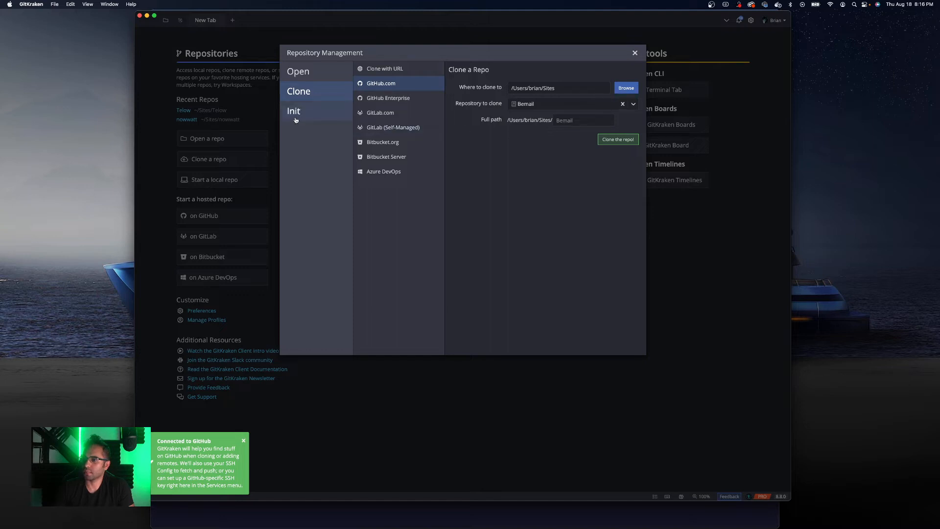
# - Clone the Bemail repository and open it
pyautogui.click(624, 141)
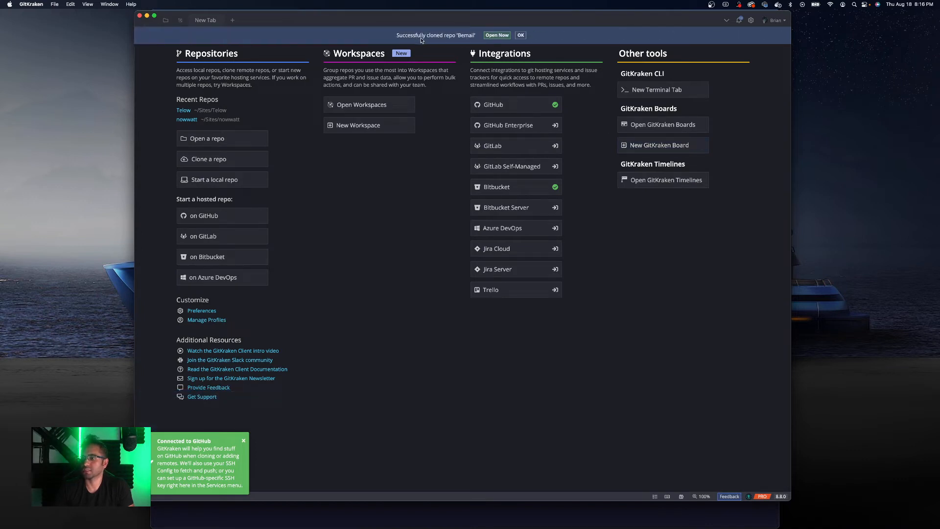
pyautogui.click(502, 36)
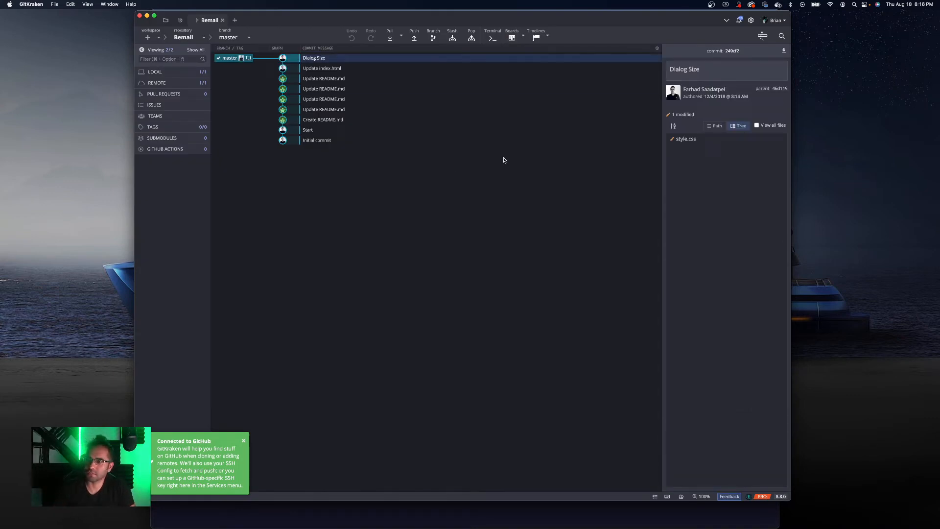
# - Look at the repository and branch selectors, then dismiss the Connected to GitHub notification
pyautogui.click(191, 41)
pyautogui.click(191, 41)
pyautogui.click(232, 40)
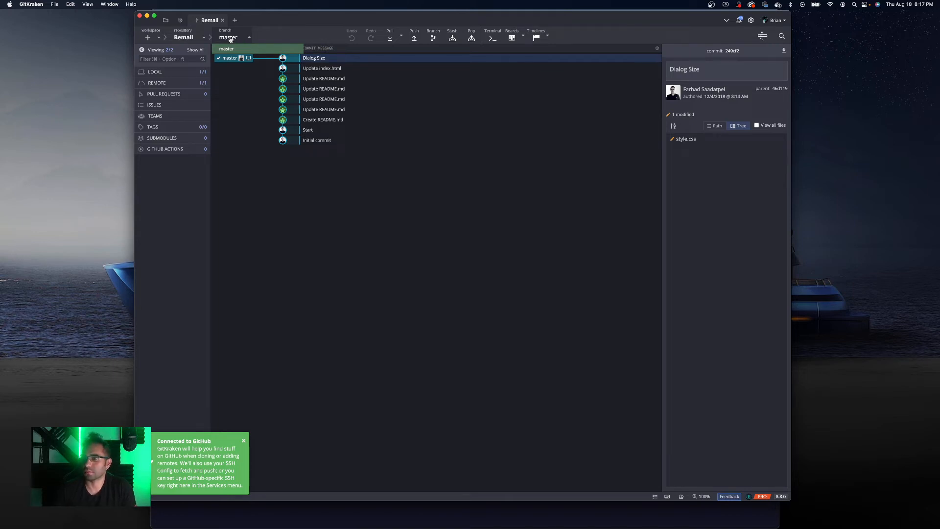
pyautogui.click(244, 441)
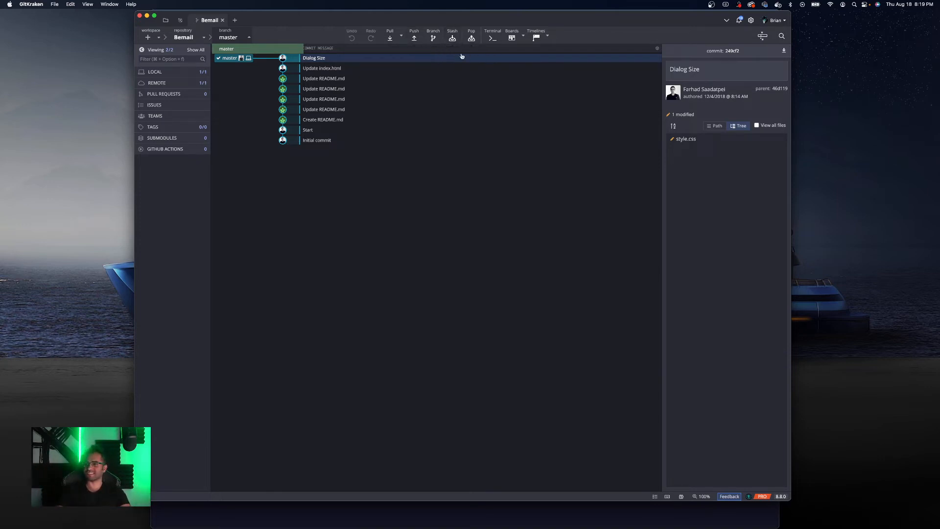
# - Open the built-in terminal panel and close it again
pyautogui.click(488, 38)
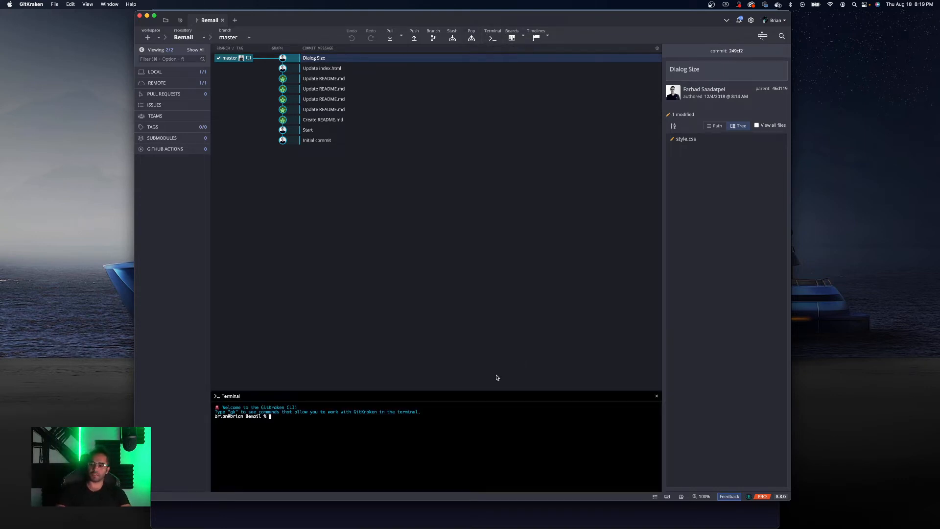
pyautogui.doubleClick(314, 419)
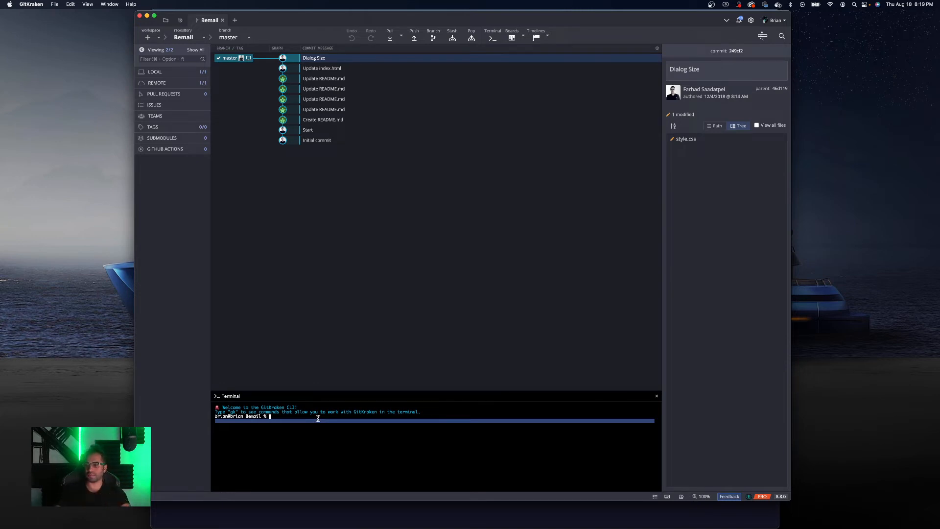
pyautogui.click(657, 396)
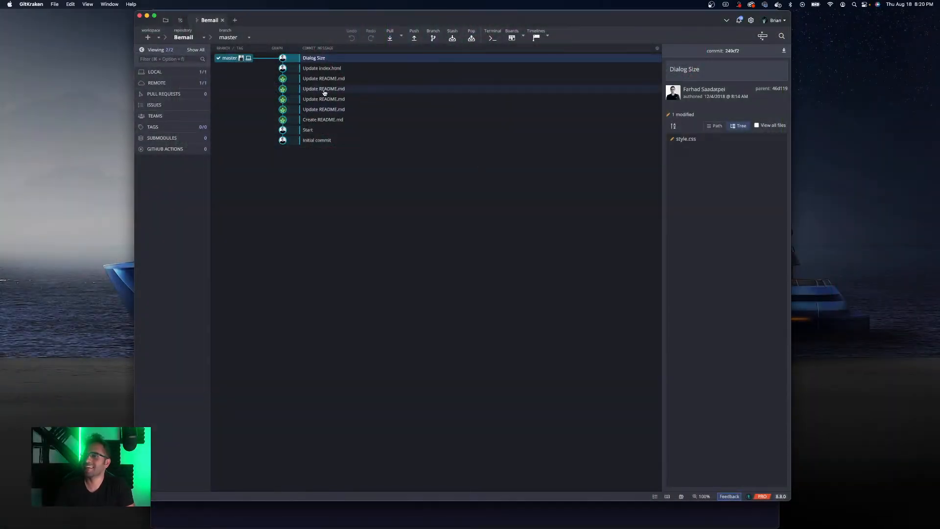
# - Expand and collapse the Local and Remote branch sections in the sidebar
pyautogui.click(171, 72)
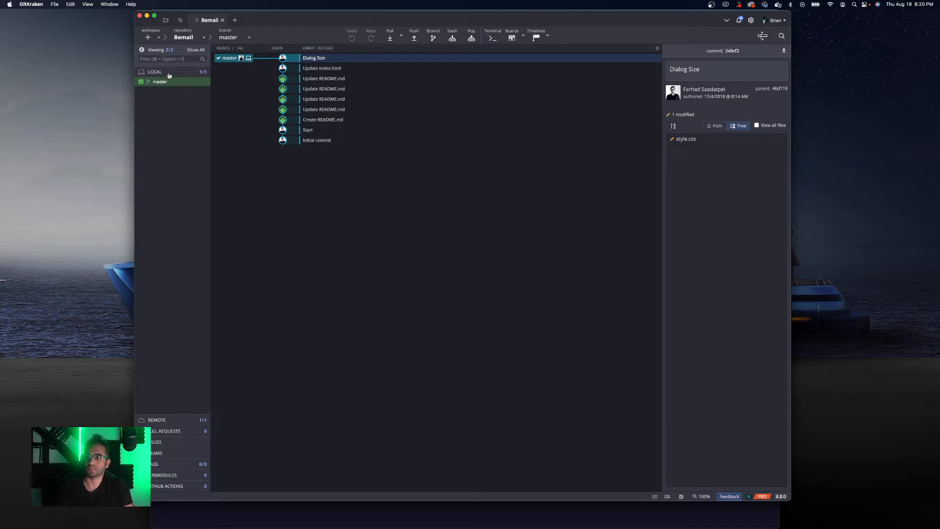
pyautogui.click(169, 73)
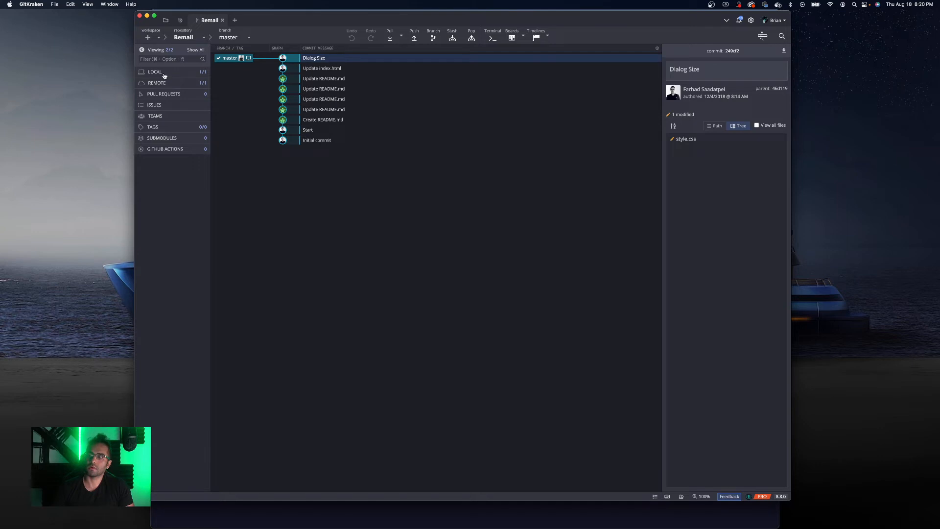
pyautogui.click(164, 74)
pyautogui.click(164, 74)
pyautogui.click(167, 83)
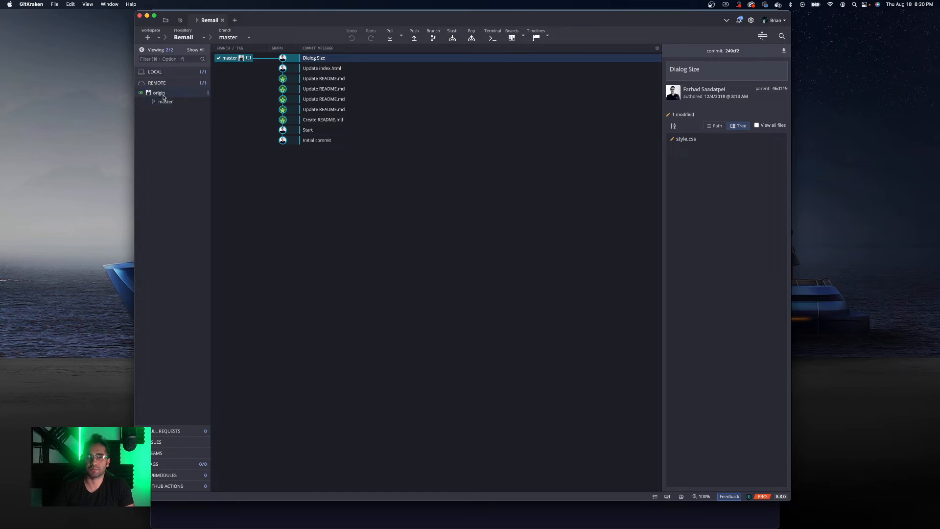
pyautogui.click(165, 83)
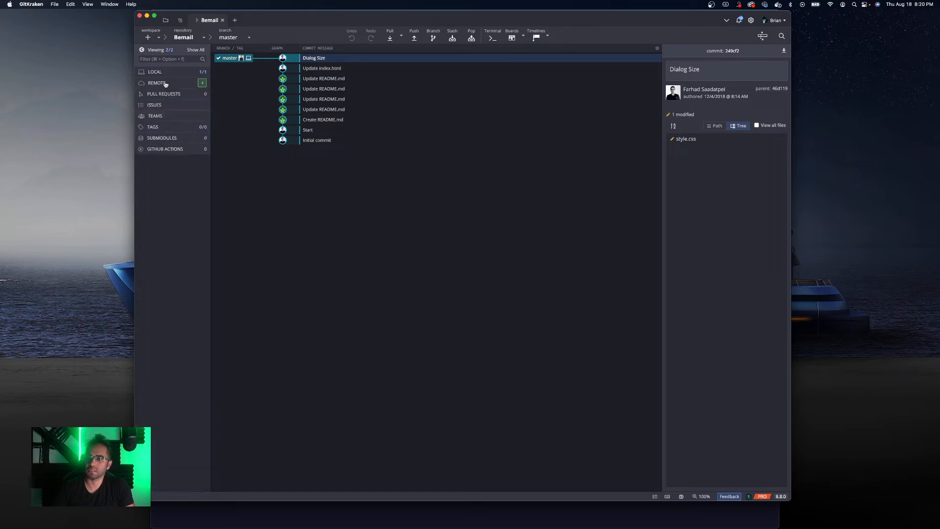
pyautogui.click(165, 75)
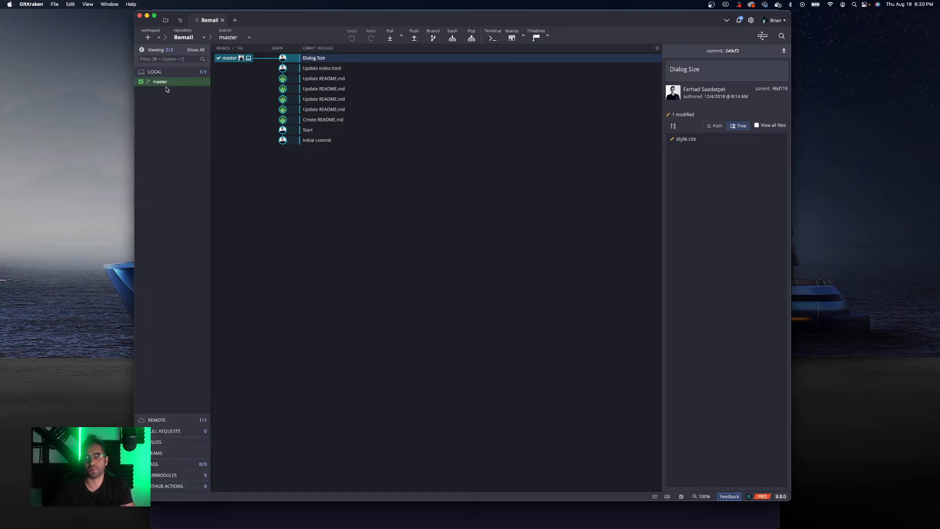
# - Expand and collapse the Pull Requests and Issues sections in the sidebar
pyautogui.click(166, 73)
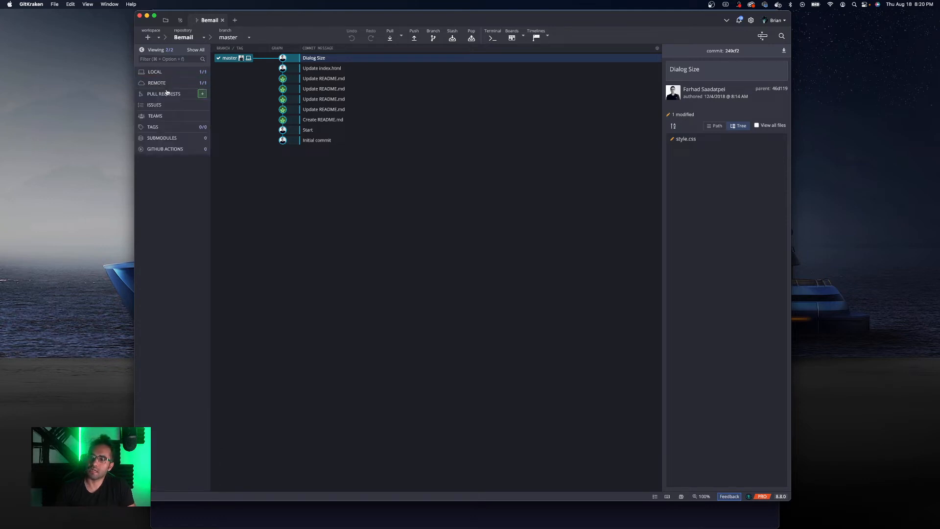
pyautogui.click(167, 94)
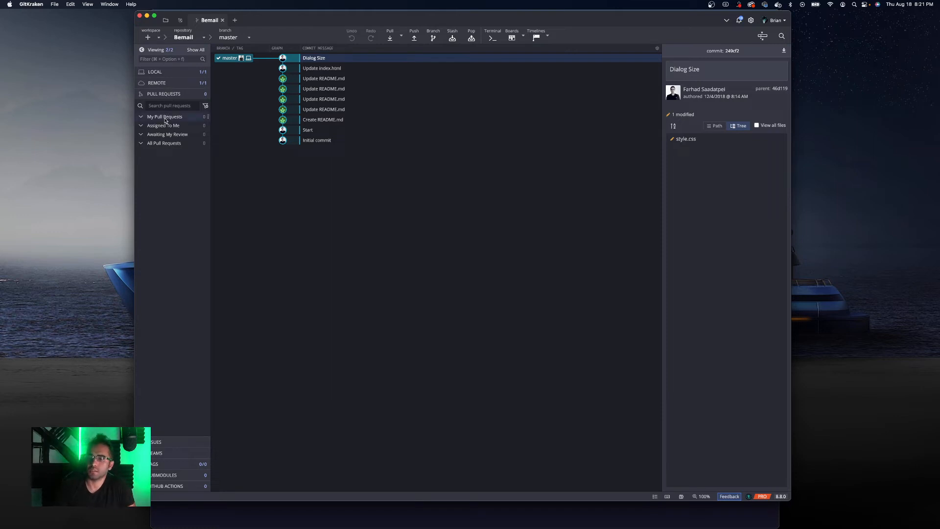
pyautogui.click(162, 143)
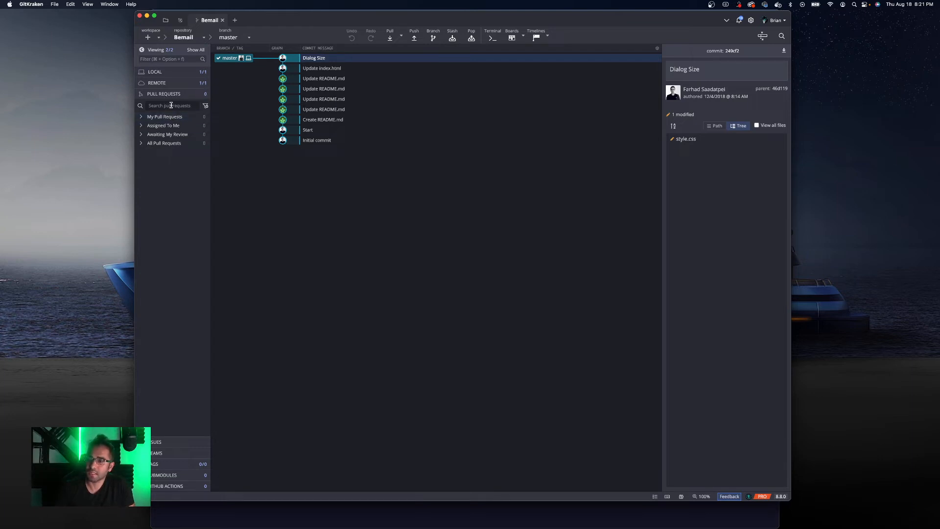
pyautogui.click(166, 99)
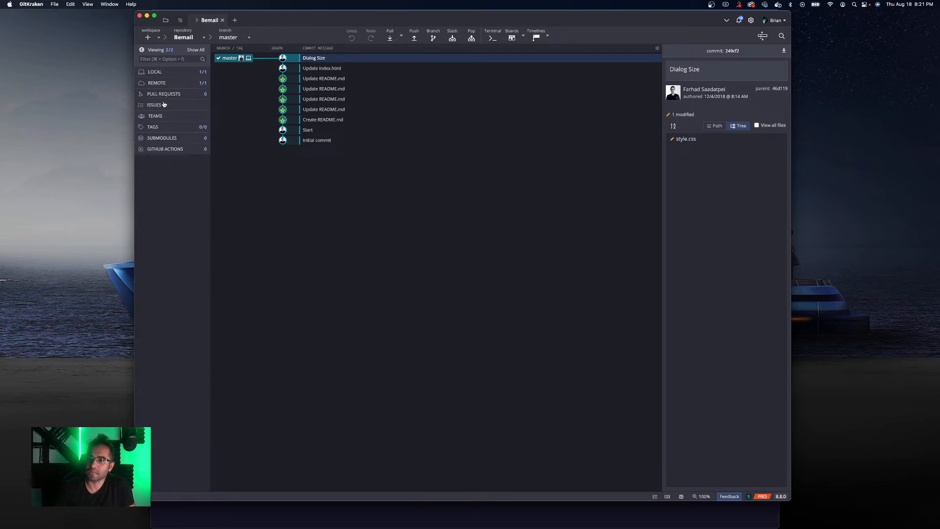
pyautogui.click(164, 107)
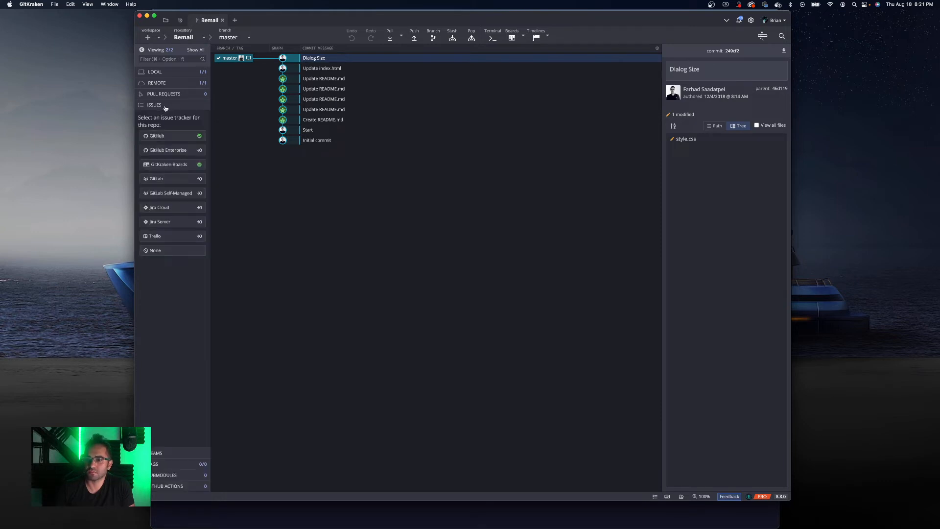
pyautogui.click(165, 107)
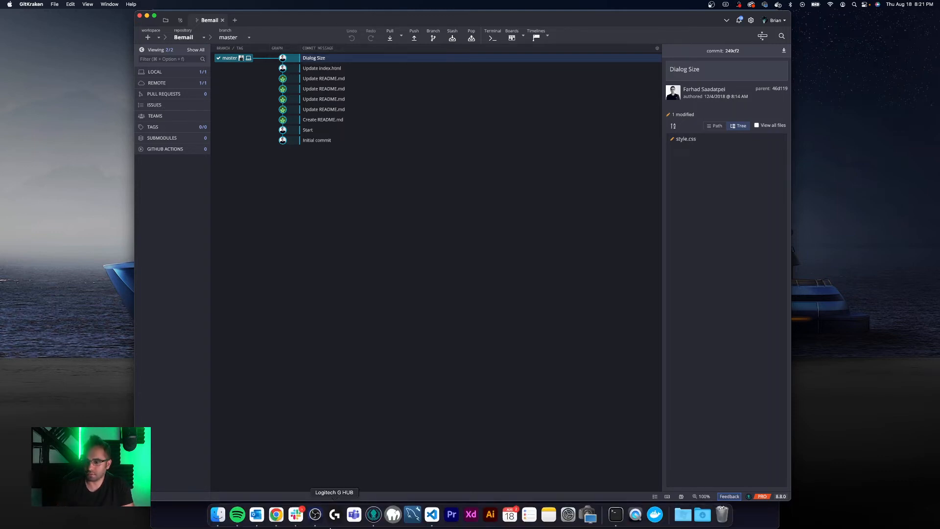
# - Switch to Chrome, open GitHub, view the Telow repository's Issues page, and return to GitKraken
pyautogui.click(269, 517)
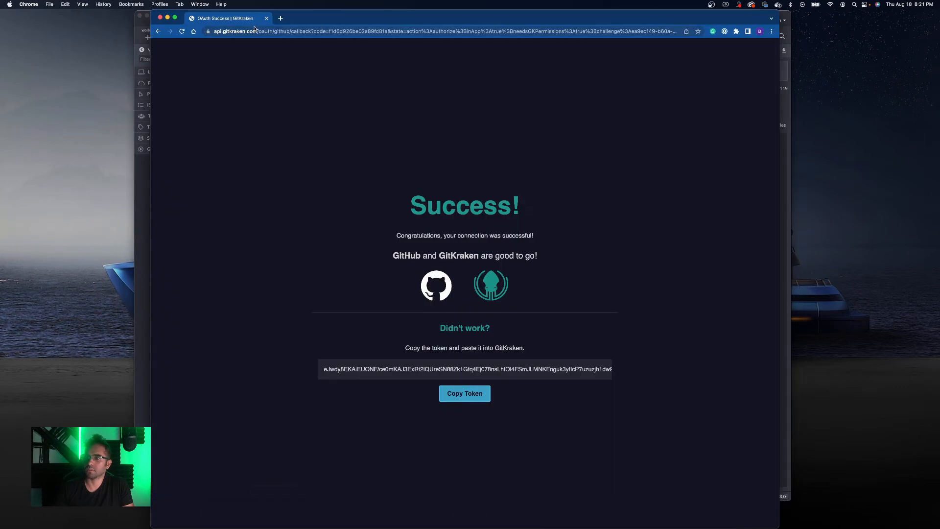
pyautogui.click(274, 31)
pyautogui.write('github')
pyautogui.press('Return')
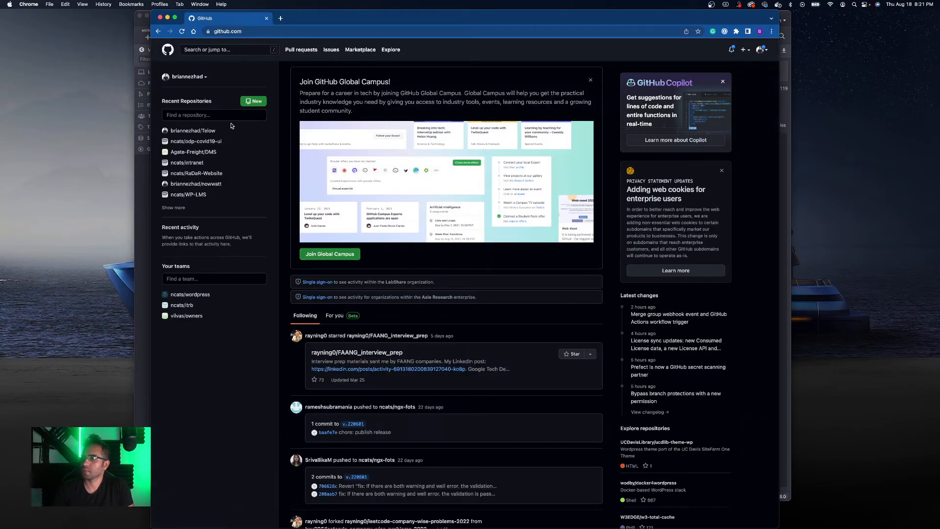
pyautogui.click(199, 130)
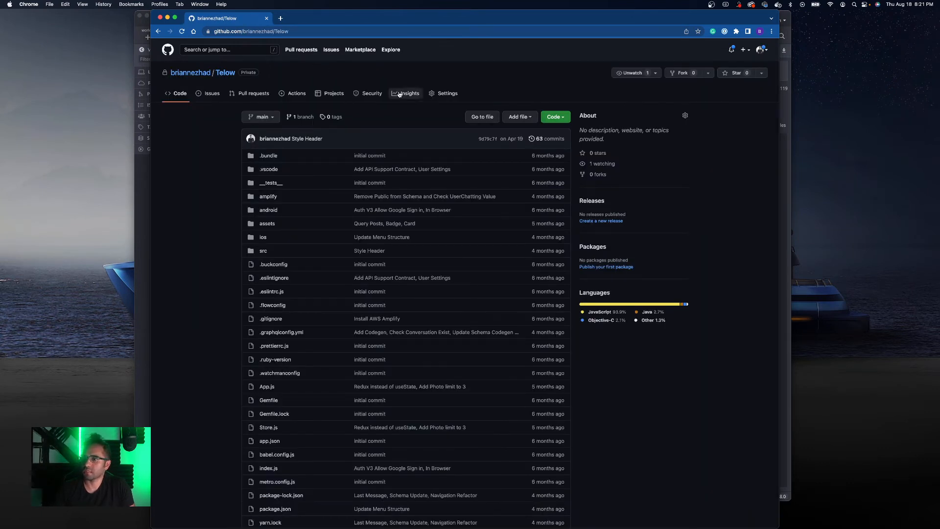
pyautogui.click(216, 93)
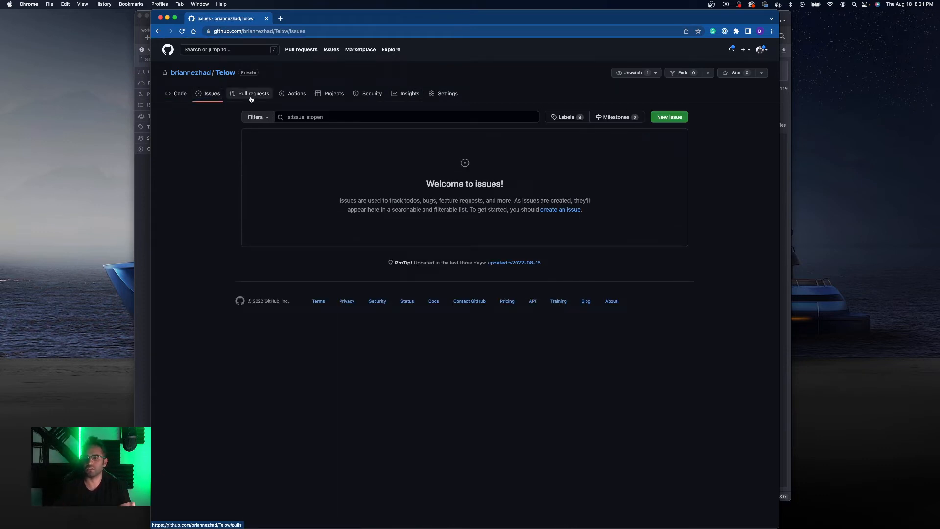
pyautogui.click(146, 179)
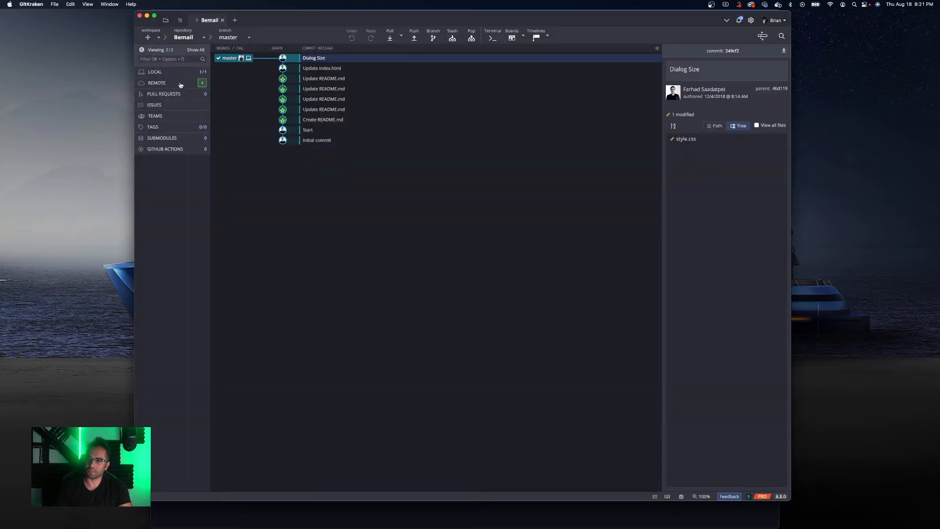
# - Choose GitHub as the repository's issue tracker and decline setting it as the default tracker
pyautogui.click(158, 106)
pyautogui.click(169, 135)
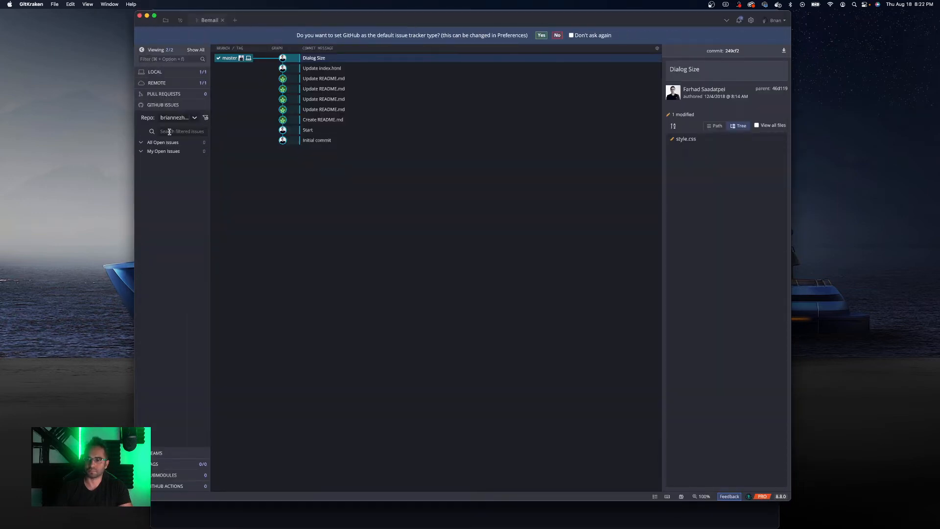
pyautogui.click(181, 118)
pyautogui.click(176, 134)
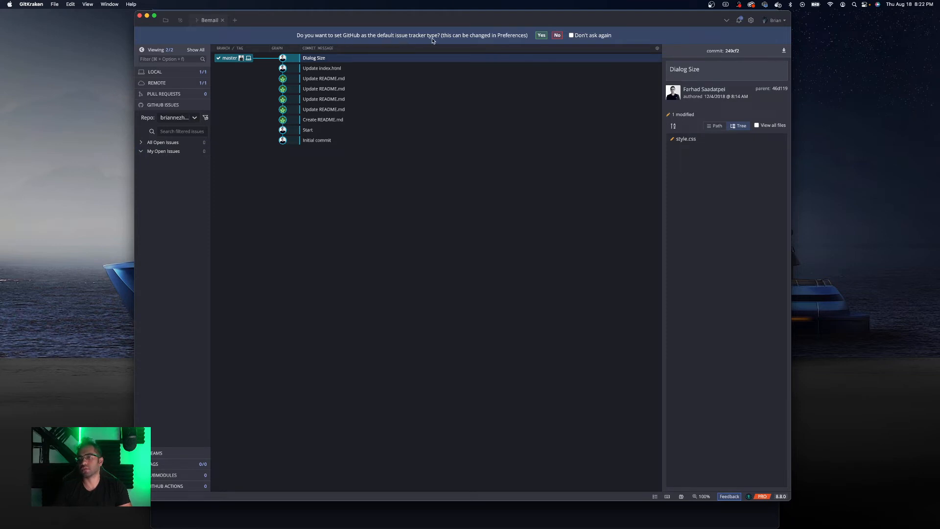
pyautogui.click(558, 36)
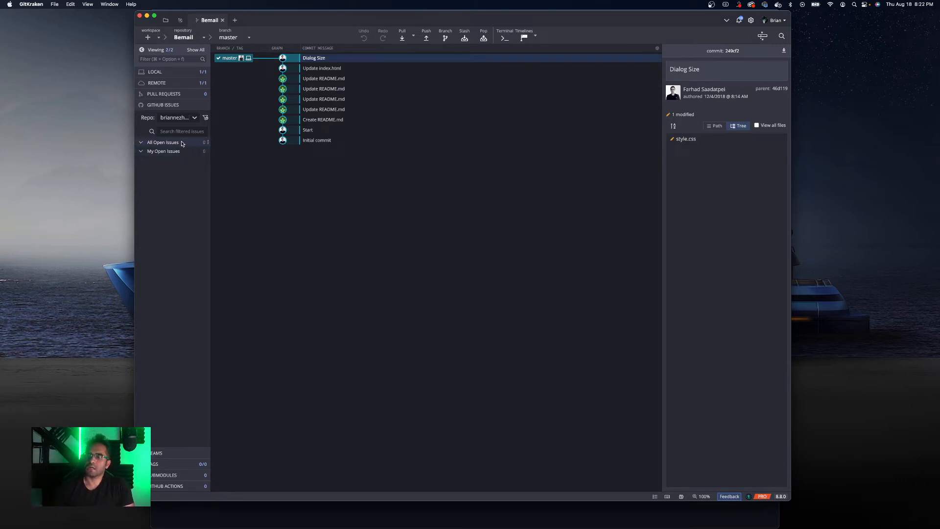
# - Collapse the GitHub Issues section and expand and collapse the Teams section
pyautogui.click(168, 106)
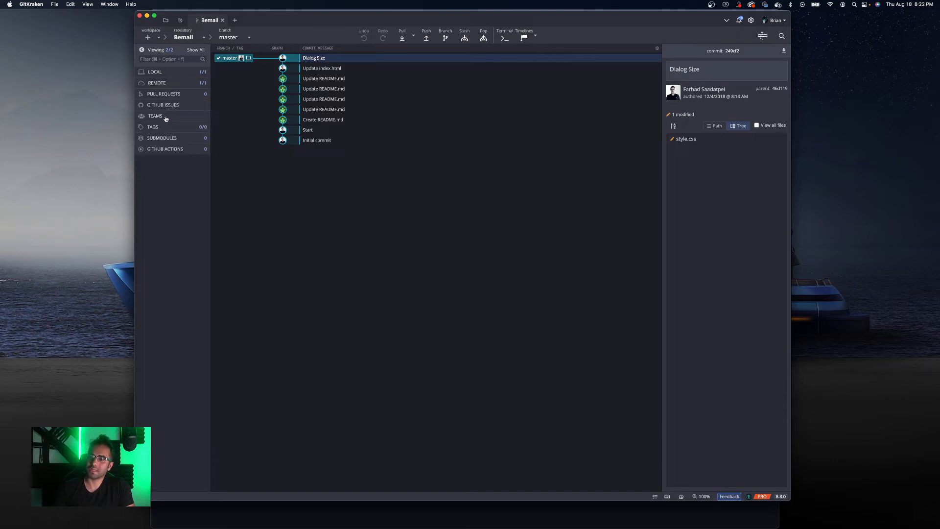
pyautogui.click(166, 119)
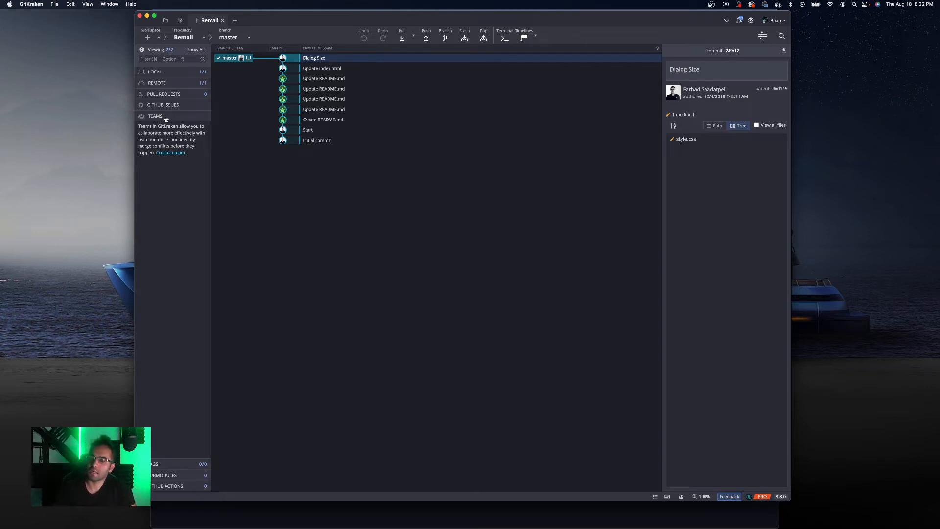
pyautogui.click(166, 119)
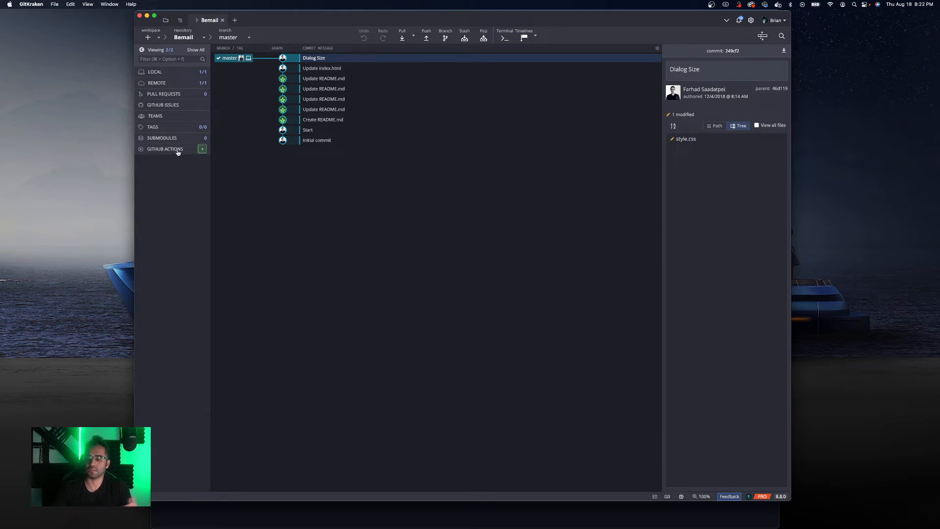
# - Open the Create a Workflow panel for GitHub Actions and close it
pyautogui.click(203, 149)
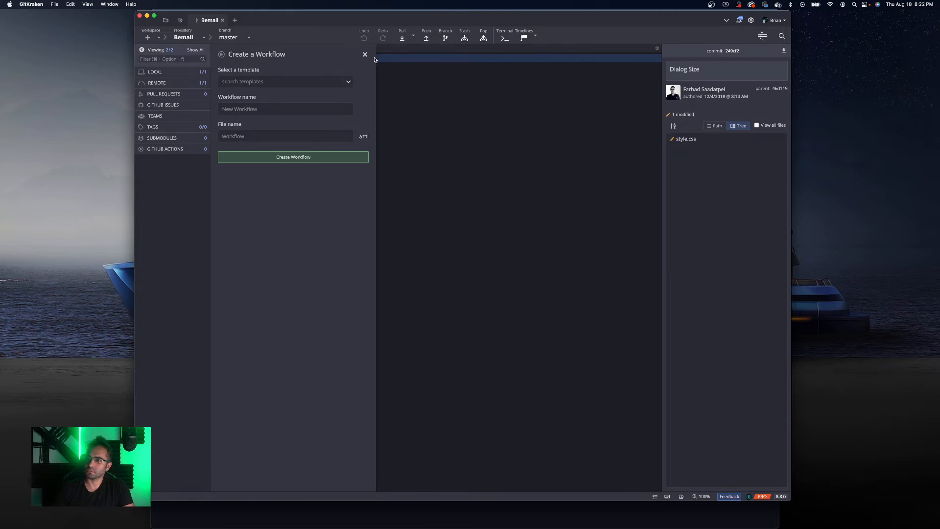
pyautogui.click(365, 54)
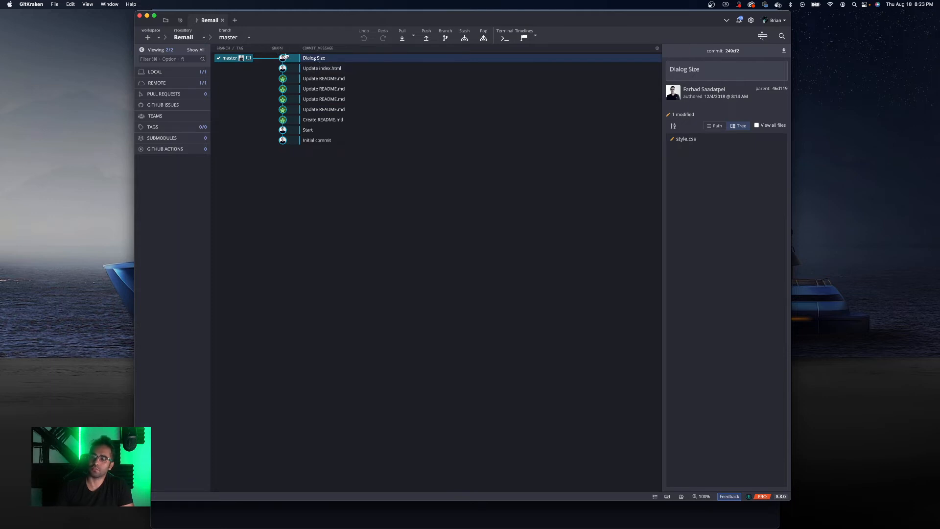
# - Create a new branch named TestBranch from master
pyautogui.rightClick(232, 59)
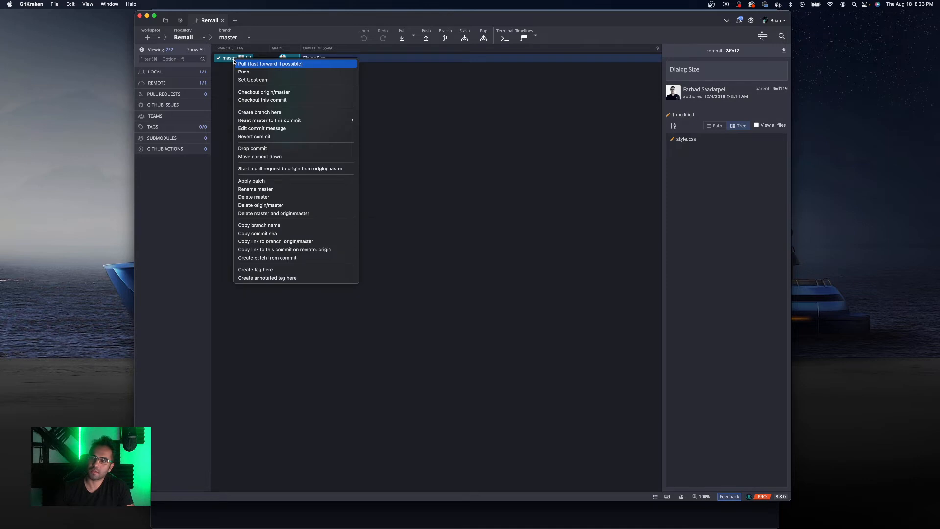
pyautogui.click(268, 113)
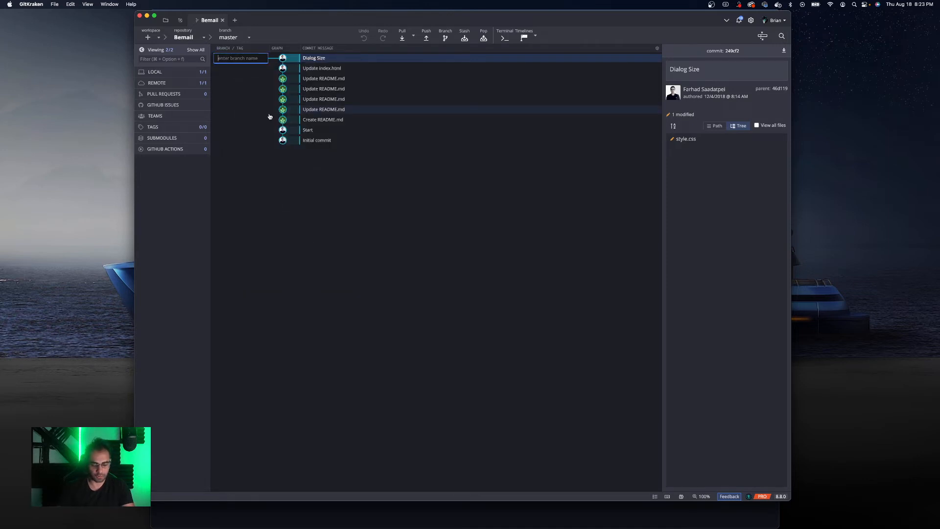
pyautogui.write('TestBranch')
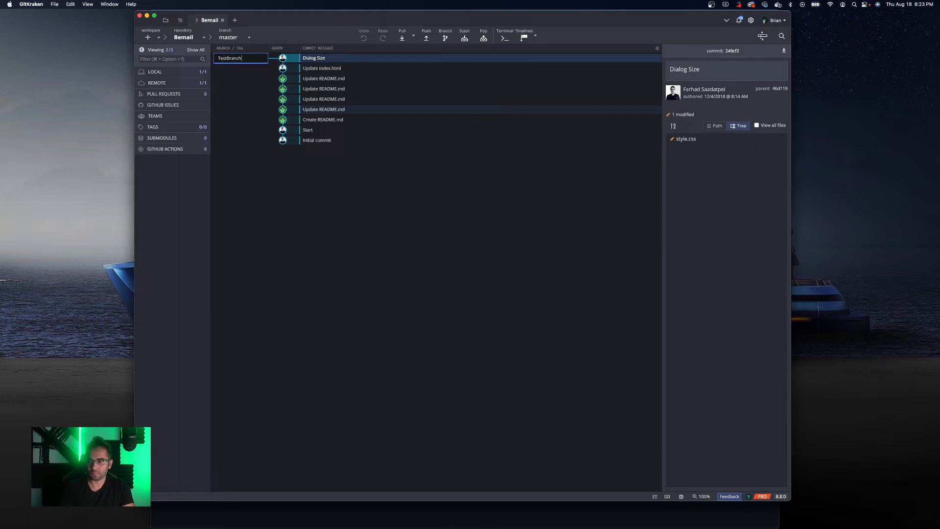
pyautogui.press('Return')
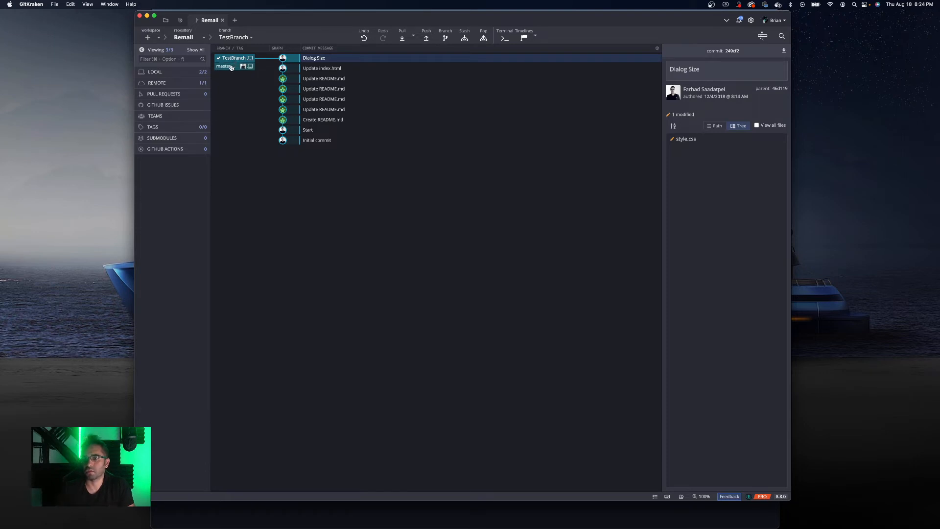
# - Check out master, then check out TestBranch again
pyautogui.doubleClick(232, 67)
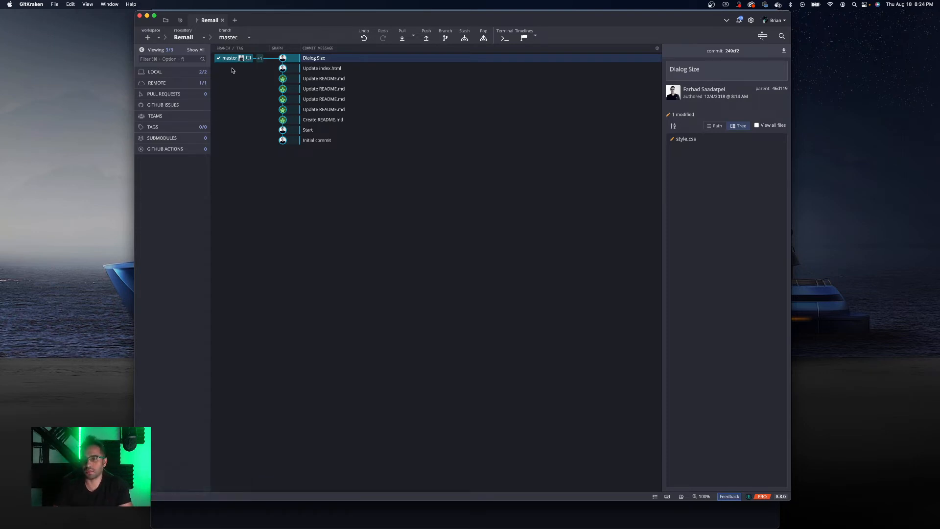
pyautogui.moveTo(232, 59)
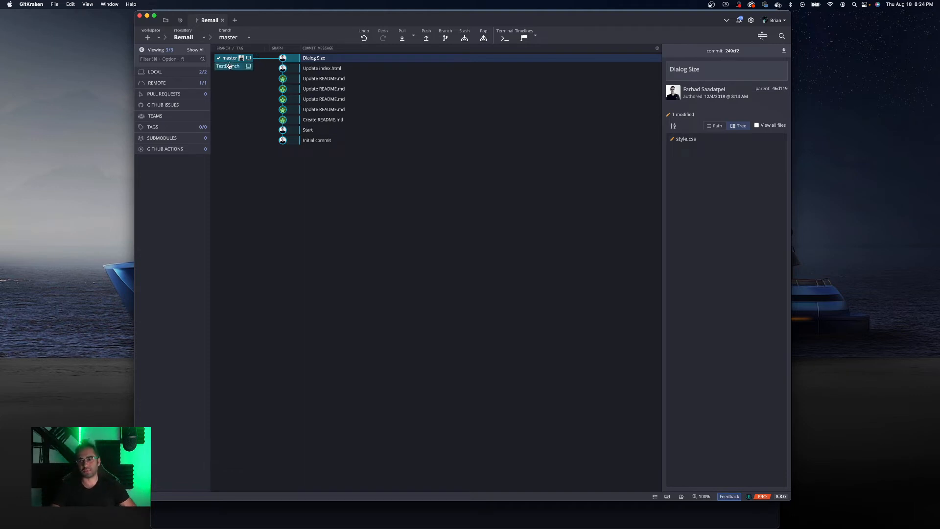
pyautogui.doubleClick(229, 66)
pyautogui.moveTo(333, 527)
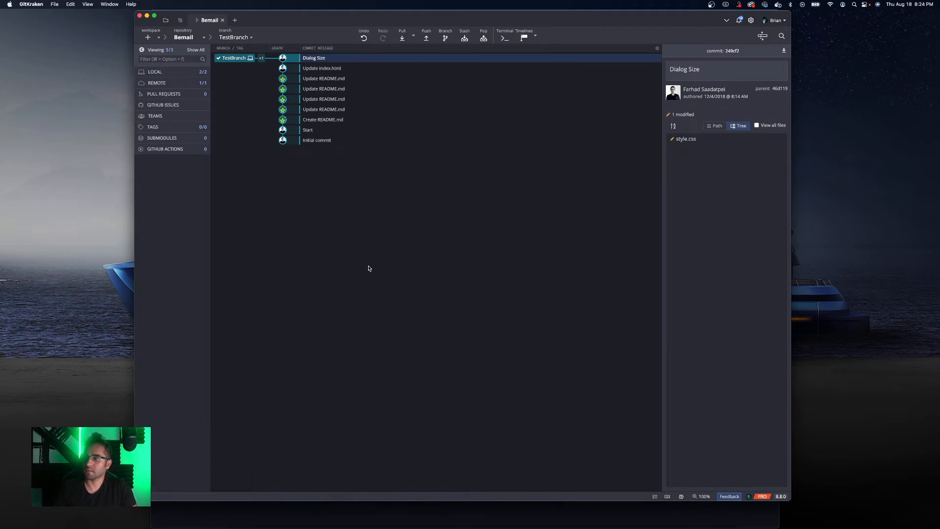
# - Move the GitKraken window aside and close the browser window
pyautogui.moveTo(250, 16); pyautogui.dragTo(394, 11)
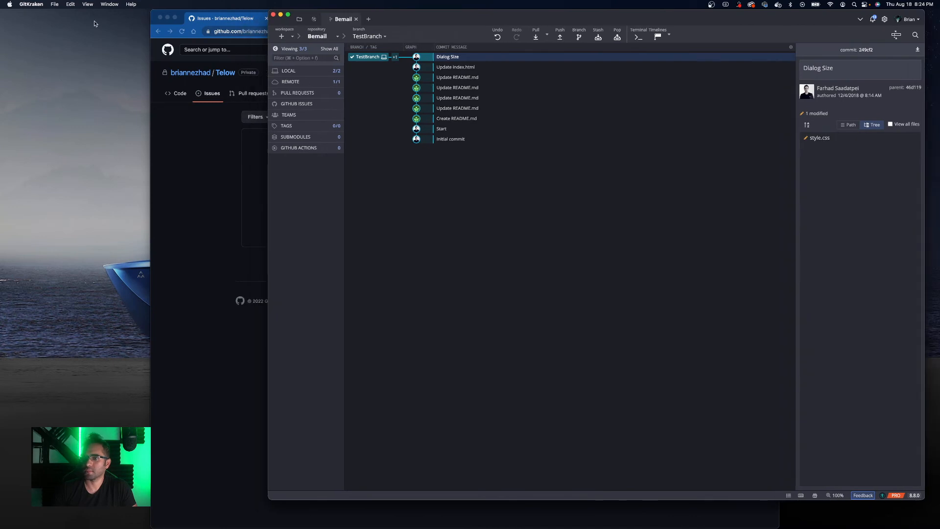
pyautogui.click(161, 17)
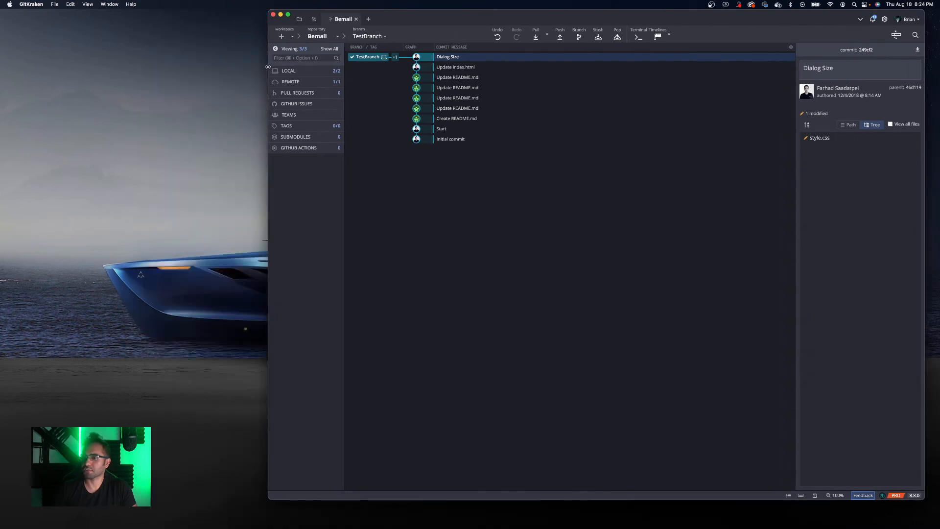
# - Reposition and resize the GitKraken window, then close it
pyautogui.moveTo(269, 66); pyautogui.dragTo(315, 66)
pyautogui.moveTo(492, 19); pyautogui.dragTo(505, 17)
pyautogui.moveTo(520, 500); pyautogui.dragTo(522, 522)
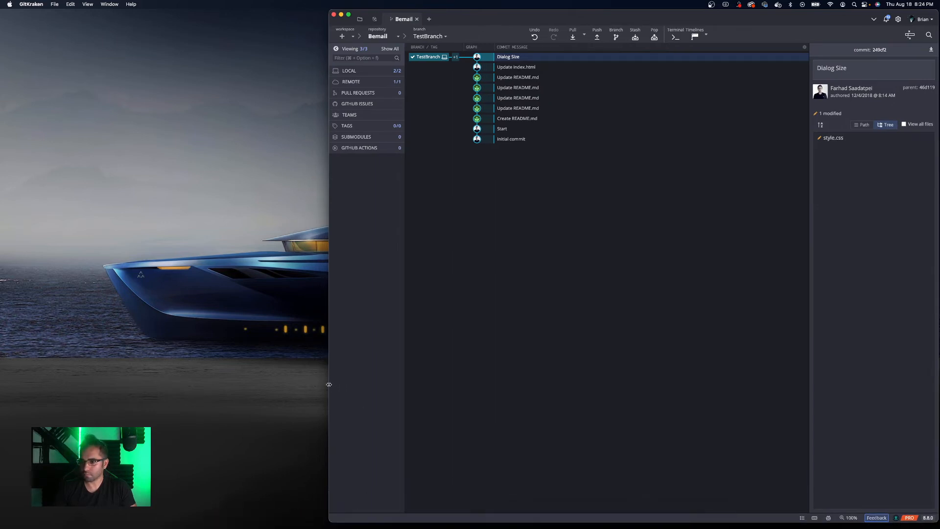
pyautogui.moveTo(329, 385); pyautogui.dragTo(245, 379)
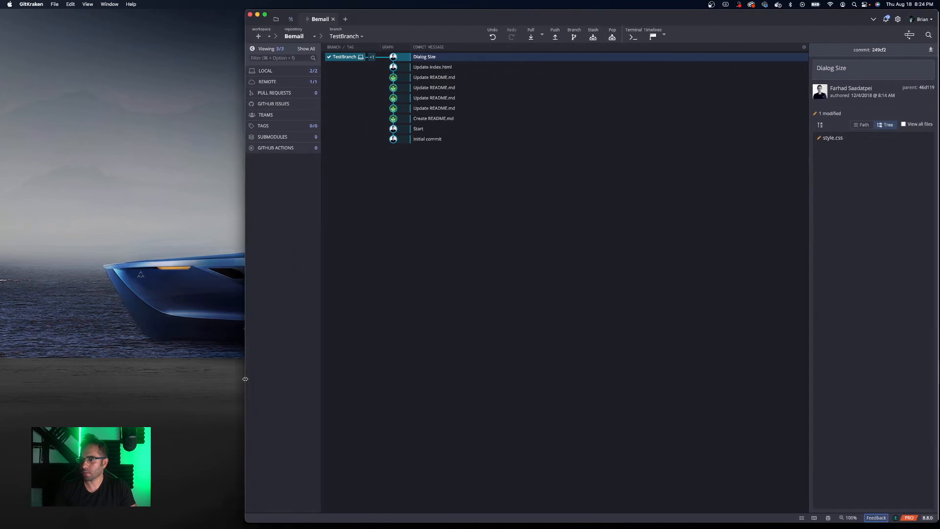
pyautogui.moveTo(372, 21); pyautogui.dragTo(286, 21)
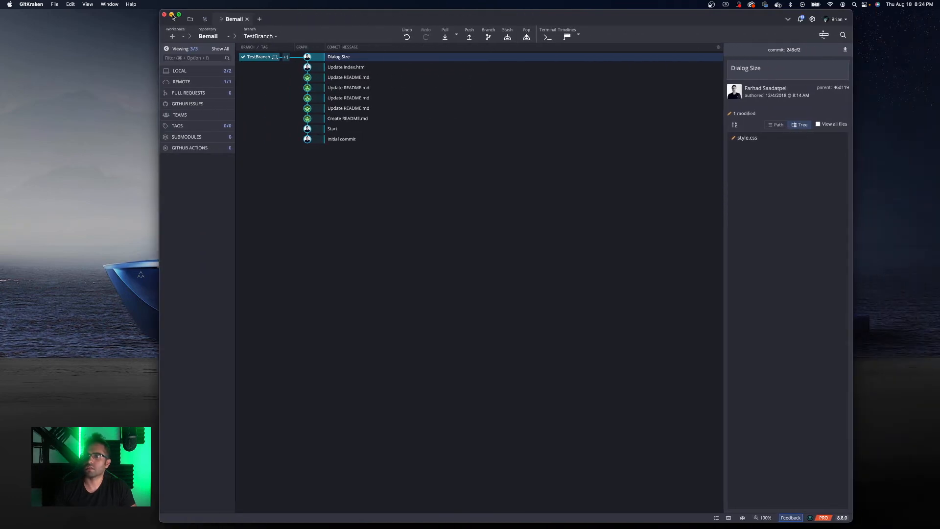
pyautogui.click(172, 15)
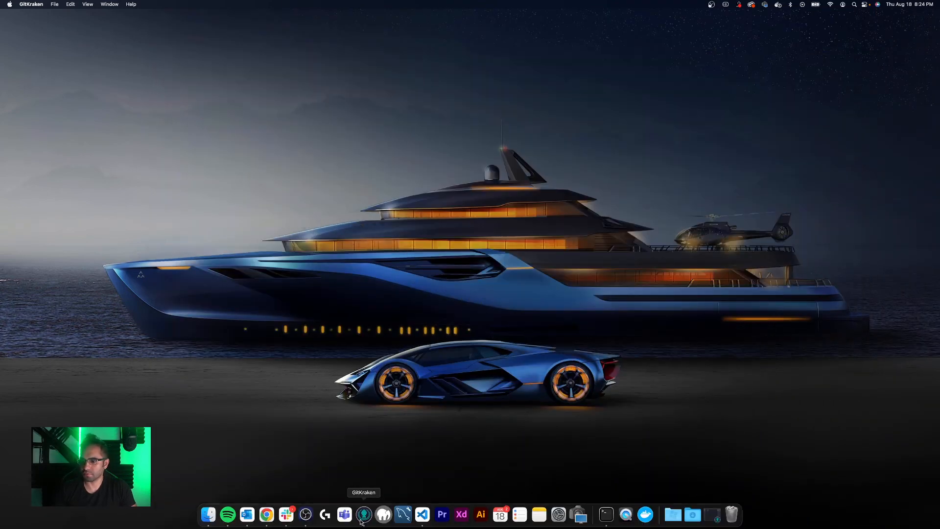
# - Launch VS Code and open the Bemail folder from Sites
pyautogui.click(423, 515)
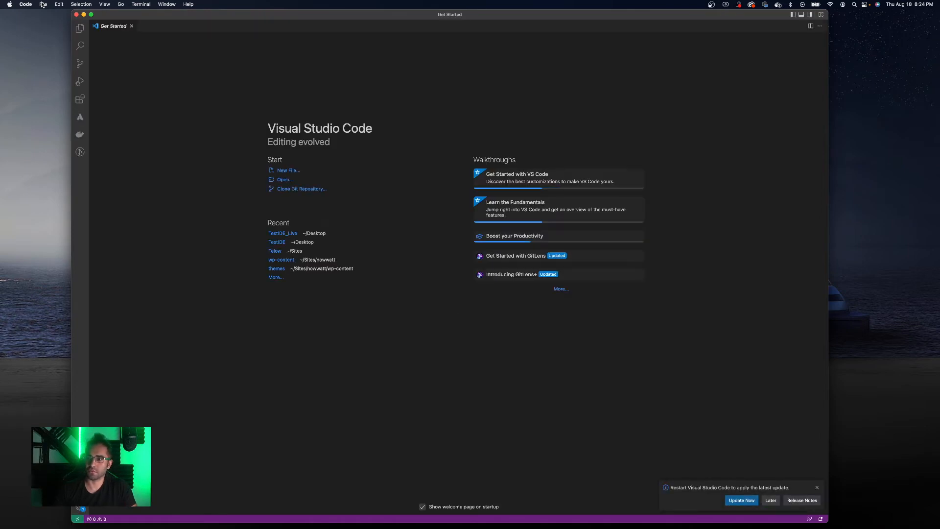
pyautogui.click(42, 4)
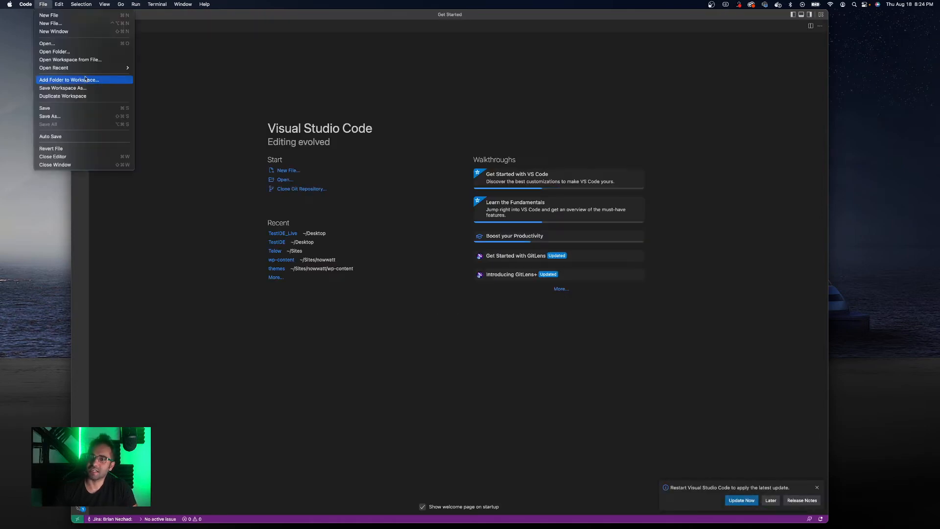
pyautogui.moveTo(83, 68)
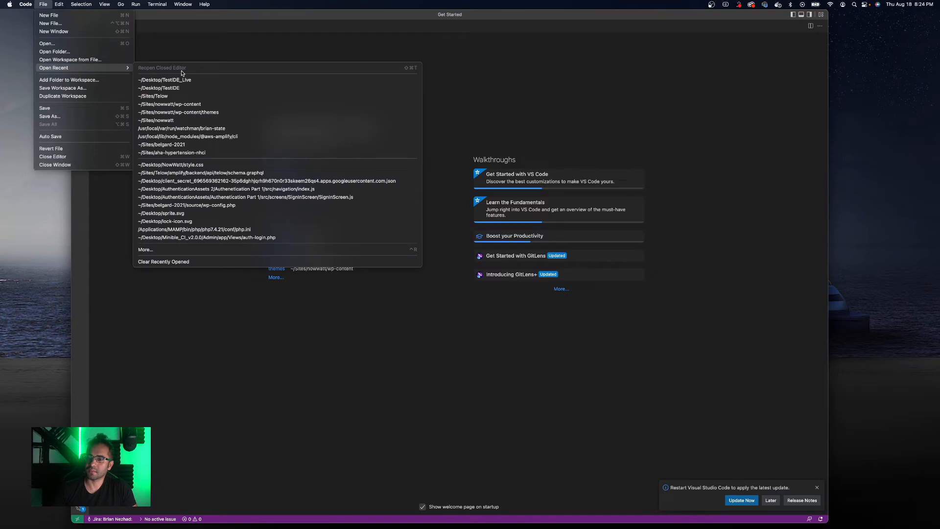
pyautogui.click(161, 39)
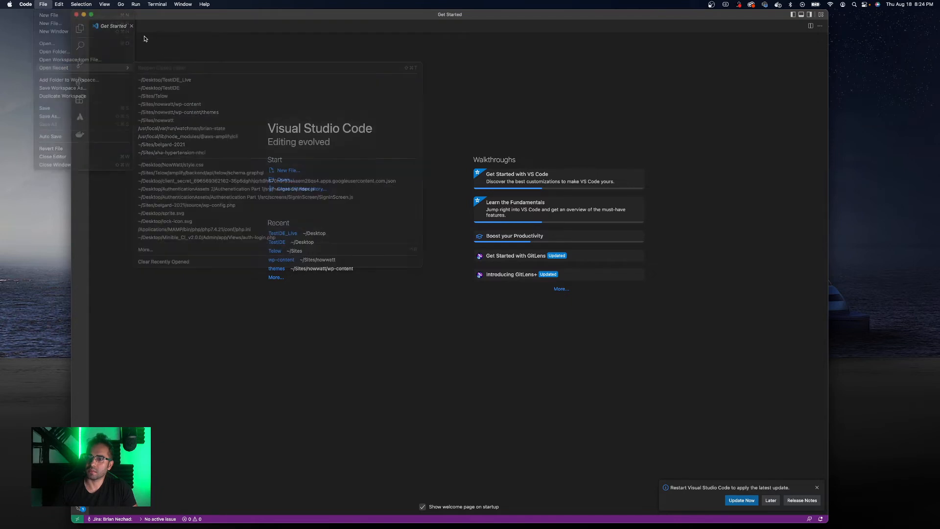
pyautogui.click(43, 5)
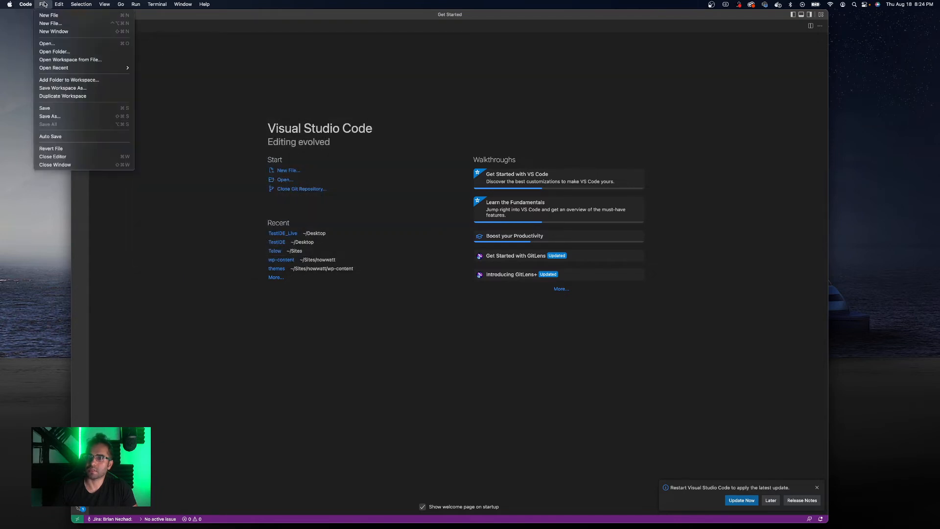
pyautogui.click(69, 43)
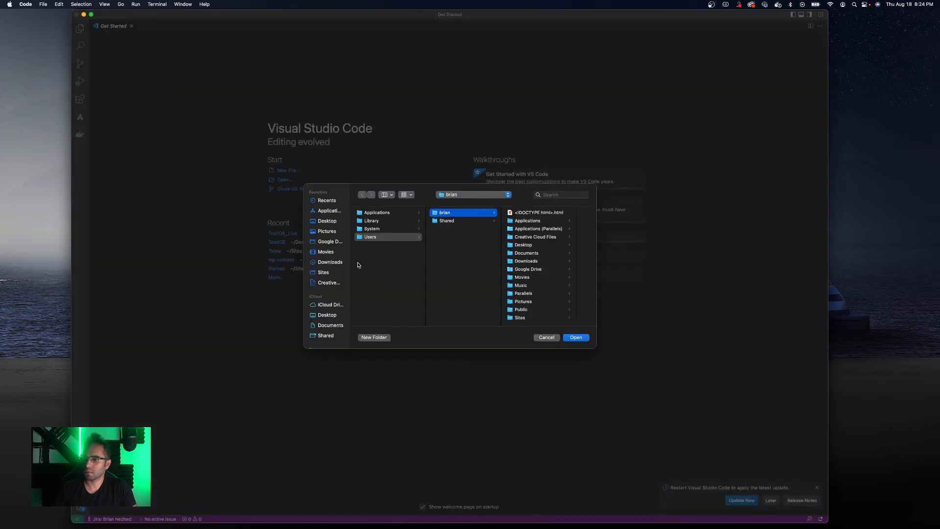
pyautogui.click(323, 273)
pyautogui.click(380, 212)
pyautogui.press('Return')
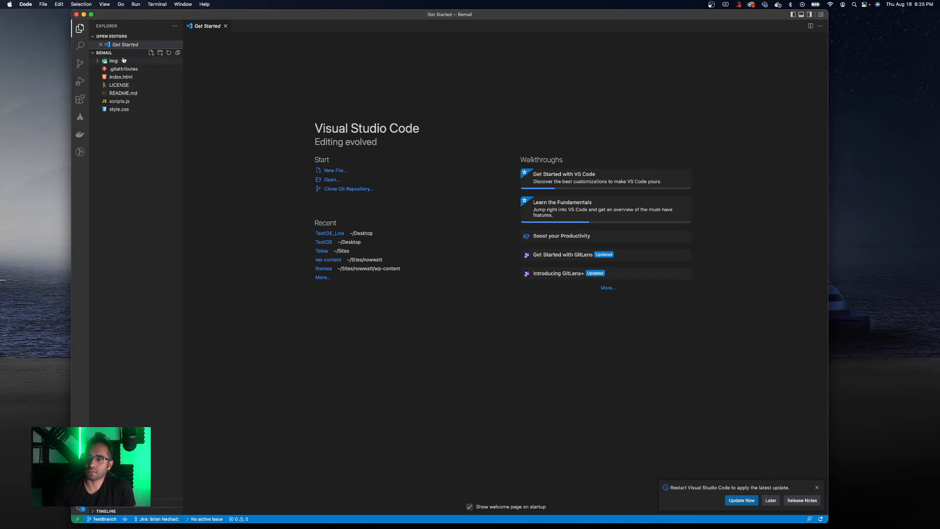
# - Open index.html, change the h1 heading to "Bemail - Is Awesome!" and save the file
pyautogui.click(125, 78)
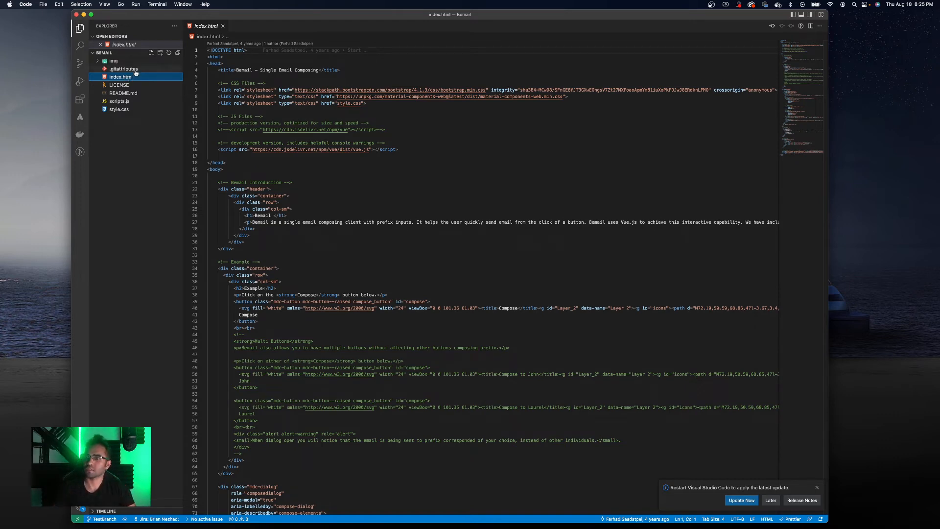
pyautogui.click(304, 196)
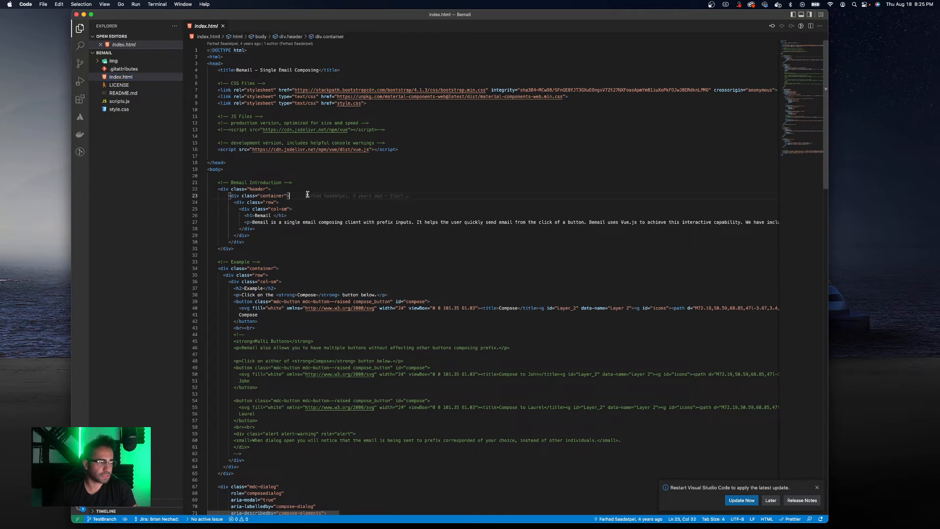
pyautogui.moveTo(302, 196)
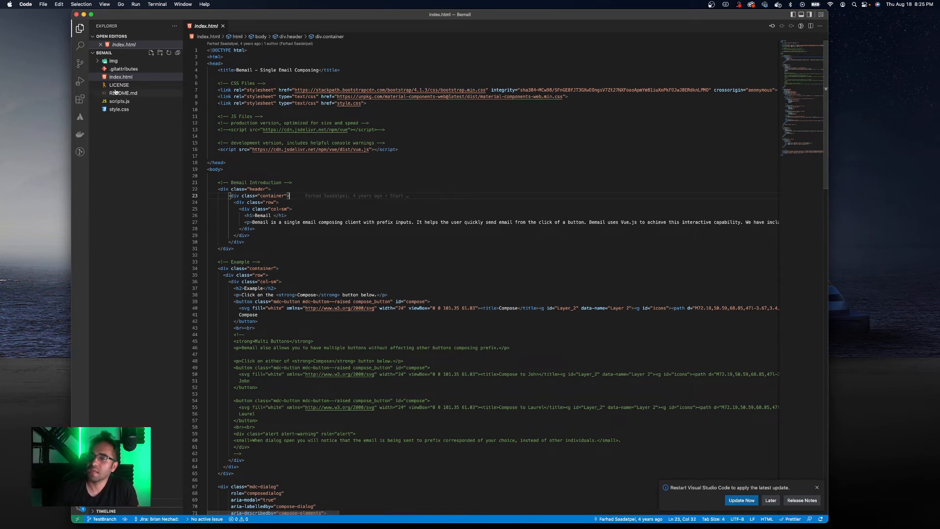
pyautogui.click(272, 214)
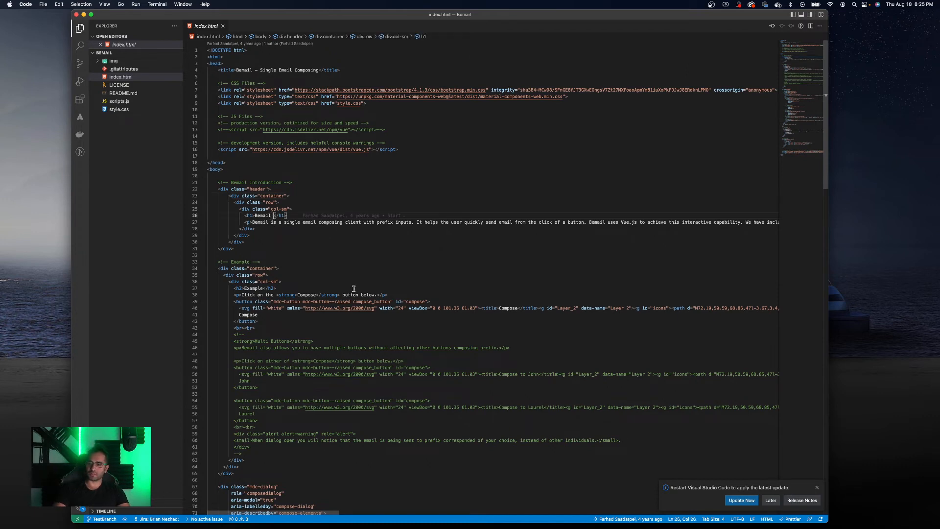
pyautogui.write('- Ch')
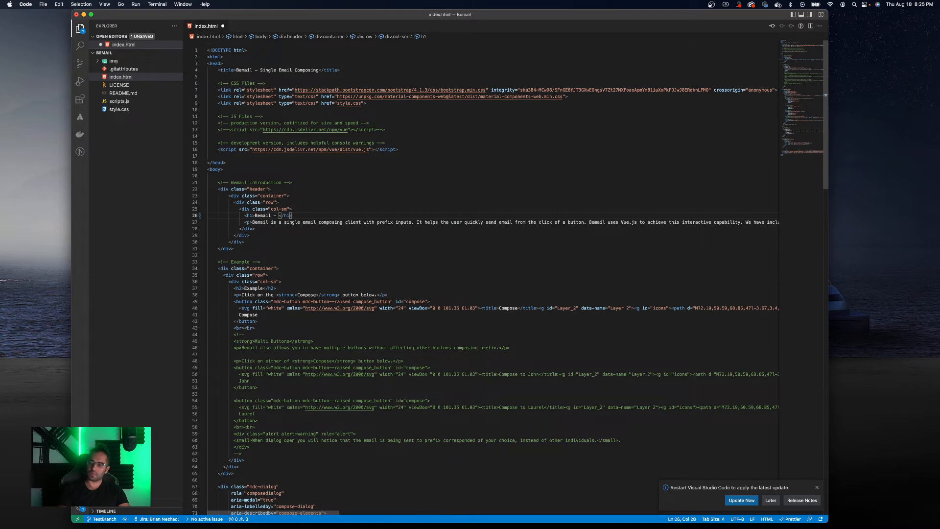
pyautogui.write('Is Awesome')
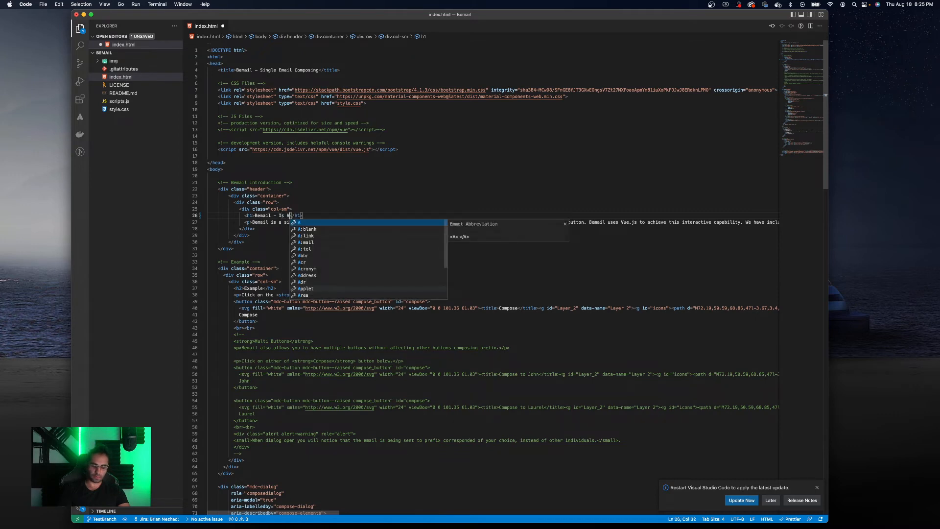
pyautogui.press('BackSpace')
pyautogui.write('!')
pyautogui.press('cmd+s')
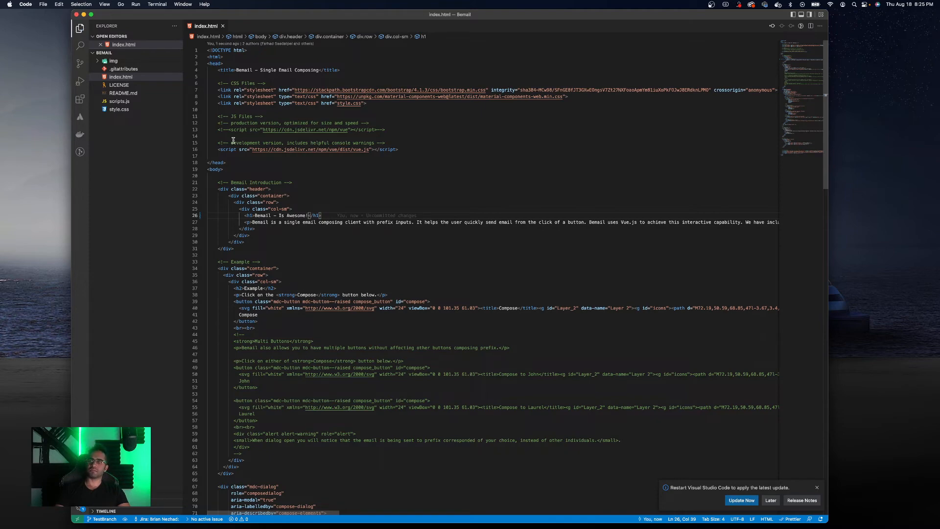
# - Browse the LICENSE, README.md, scripts.js and style.css files of the project
pyautogui.hotkey('ctrl', 'Up')
pyautogui.hotkey('ctrl', 'Up')
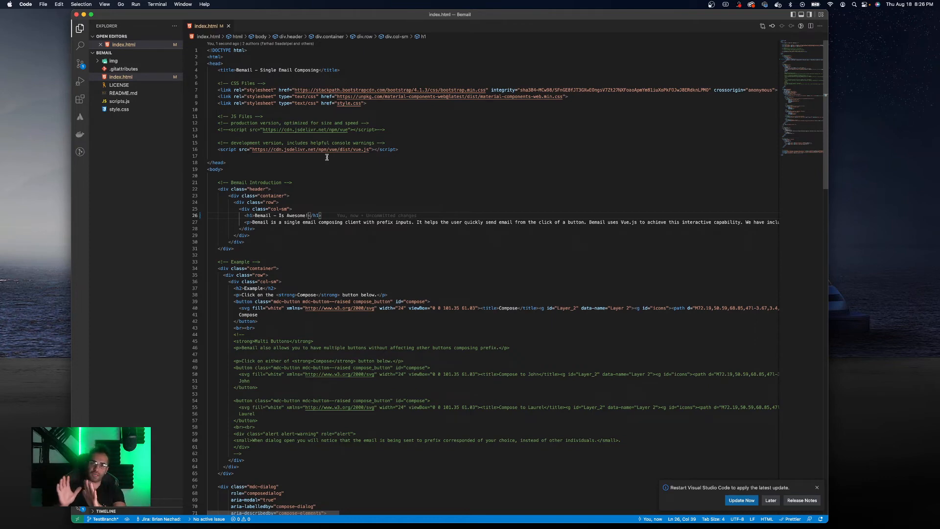
pyautogui.click(129, 85)
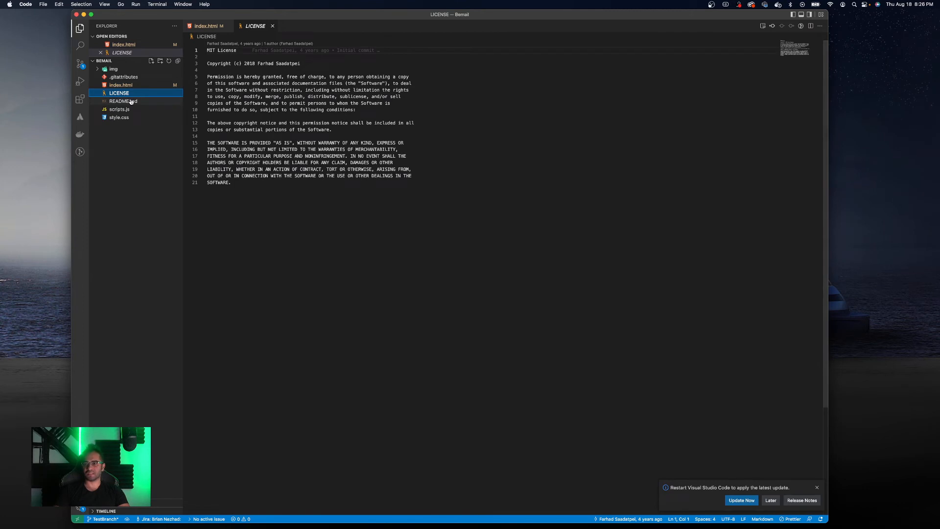
pyautogui.click(130, 102)
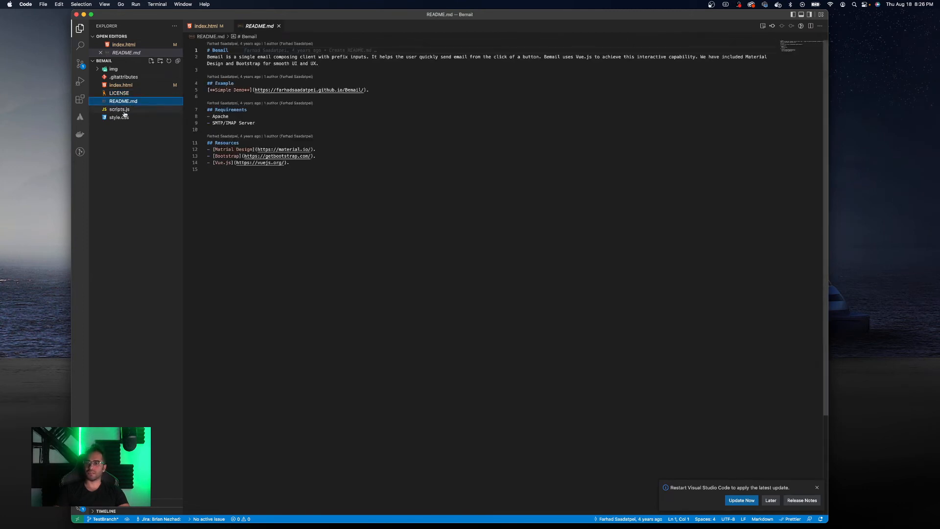
pyautogui.click(122, 109)
pyautogui.click(126, 118)
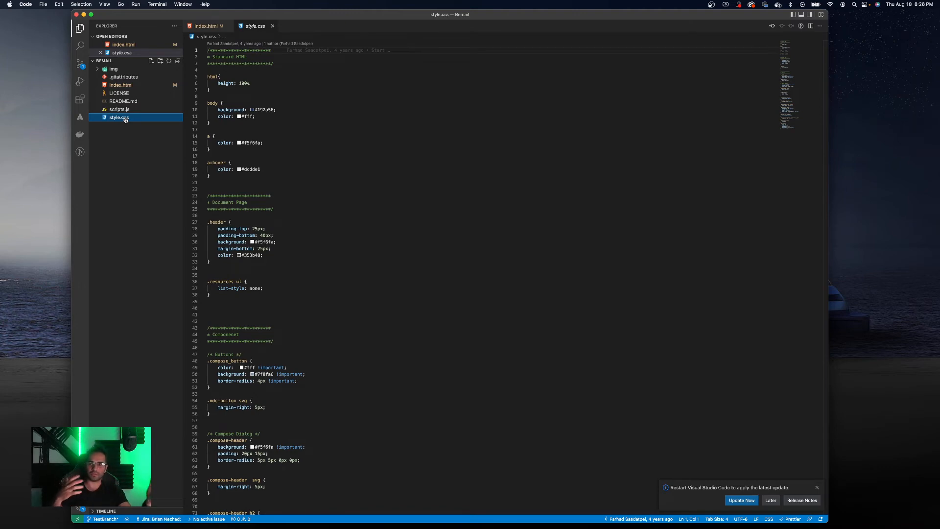
# - Open index.html from the Sites/Bemail folder in Finder in the browser, then close the Finder window
pyautogui.hotkey('ctrl', 'Up')
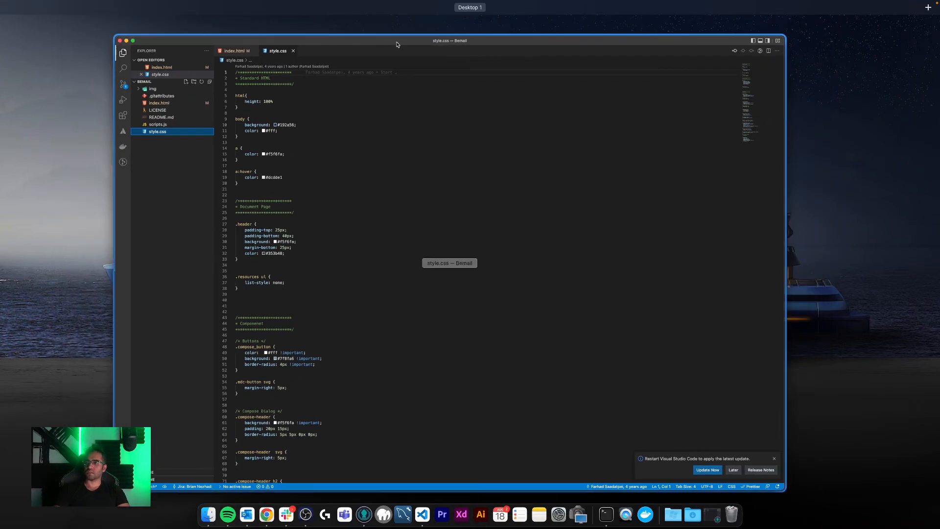
pyautogui.click(363, 527)
pyautogui.click(214, 520)
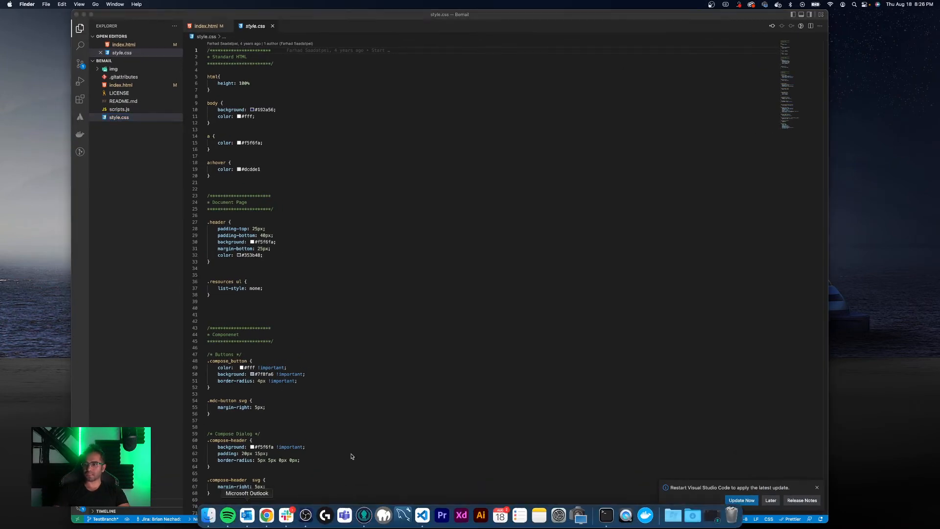
pyautogui.click(62, 156)
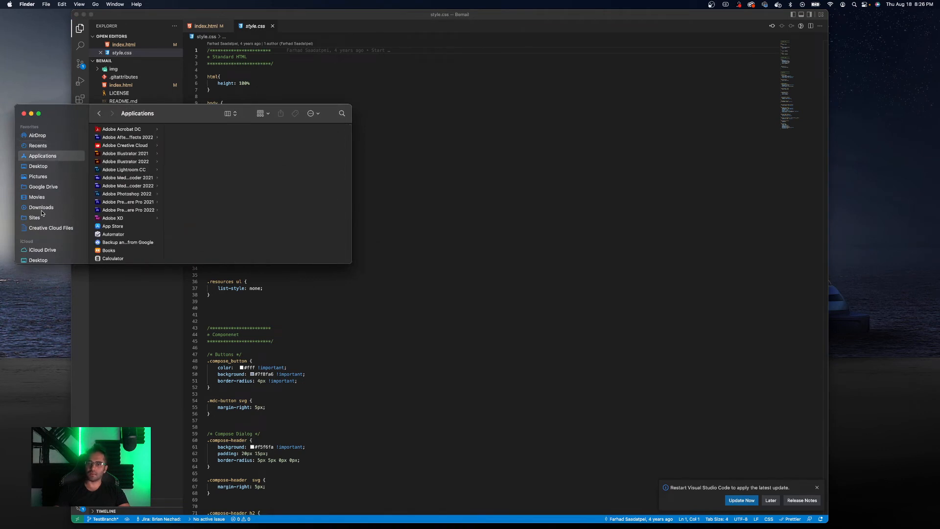
pyautogui.click(44, 218)
pyautogui.click(113, 130)
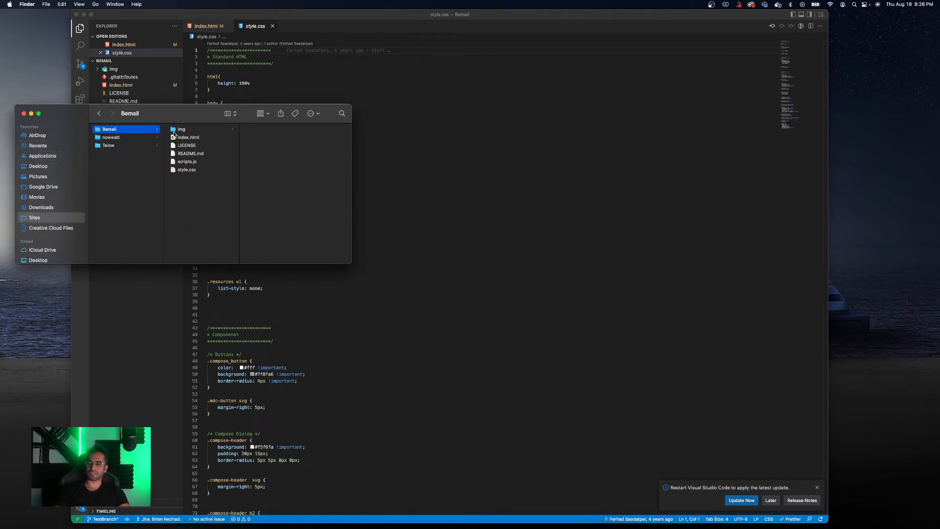
pyautogui.doubleClick(189, 137)
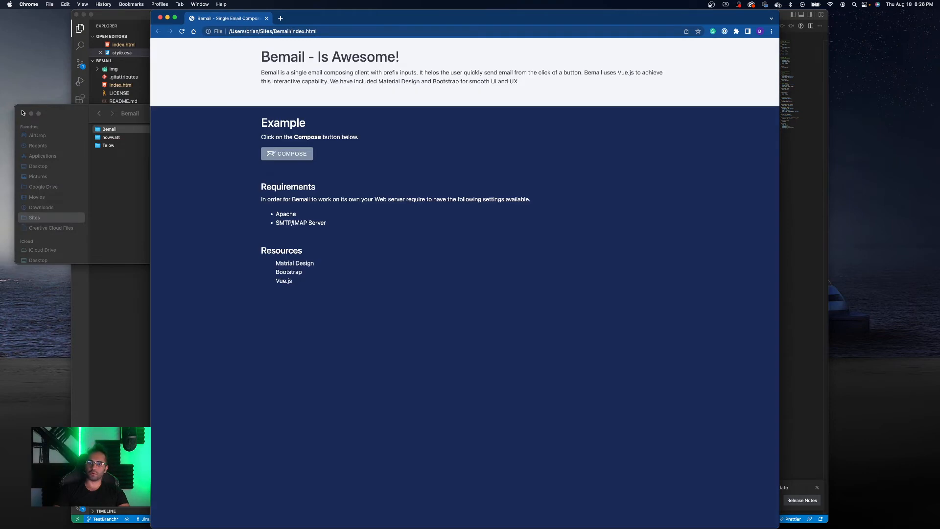
pyautogui.click(24, 114)
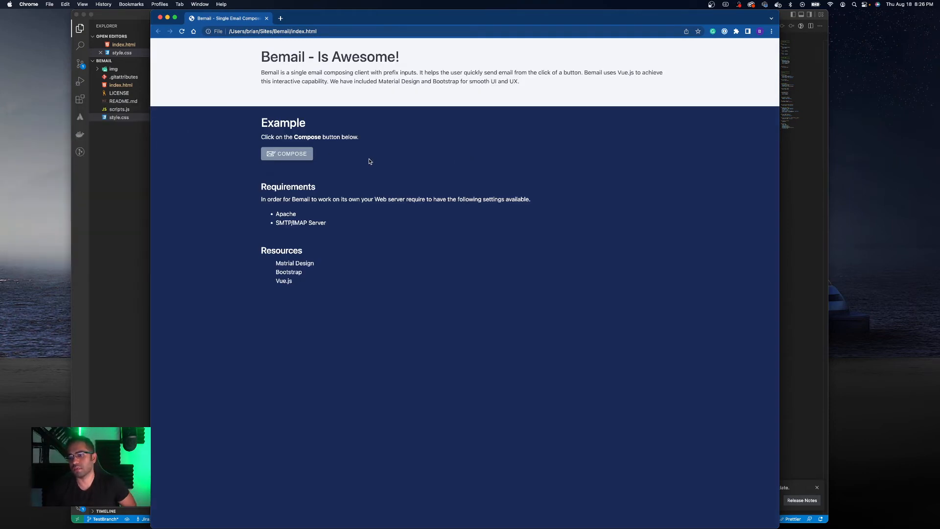
# - Test the page's Compose dialog by opening and dismissing it several times
pyautogui.click(294, 154)
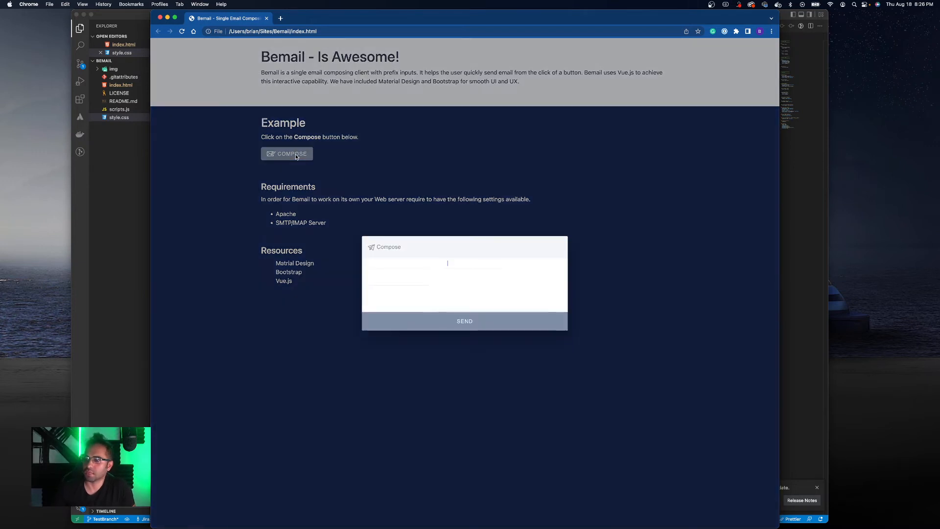
pyautogui.click(369, 167)
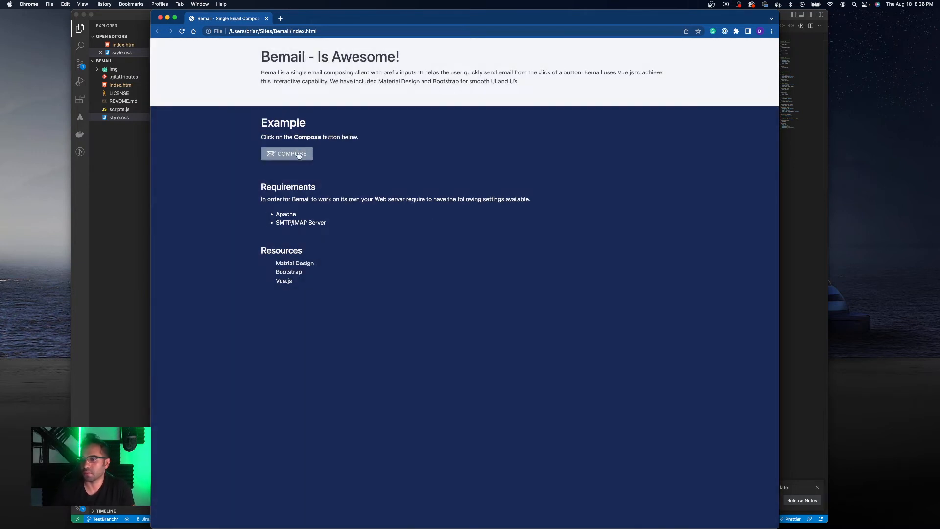
pyautogui.click(298, 155)
pyautogui.click(376, 170)
pyautogui.click(294, 153)
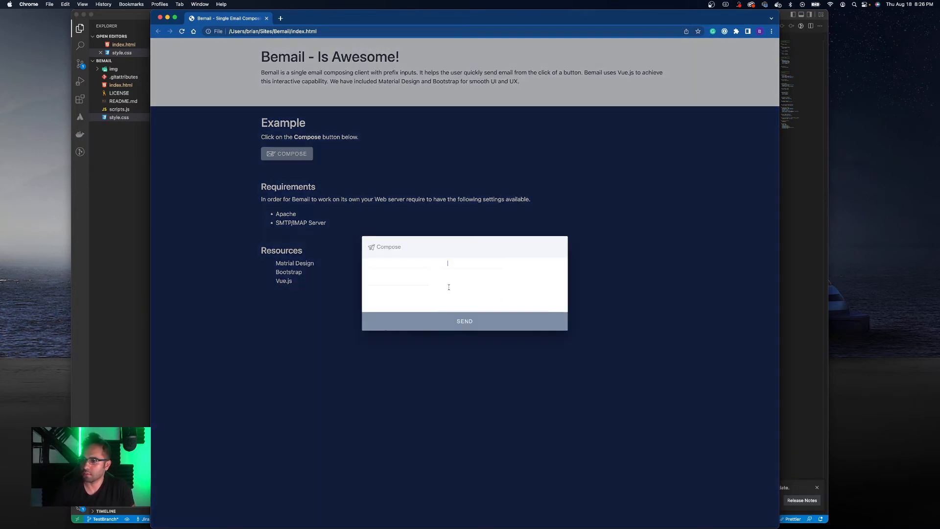
pyautogui.press('BackSpace')
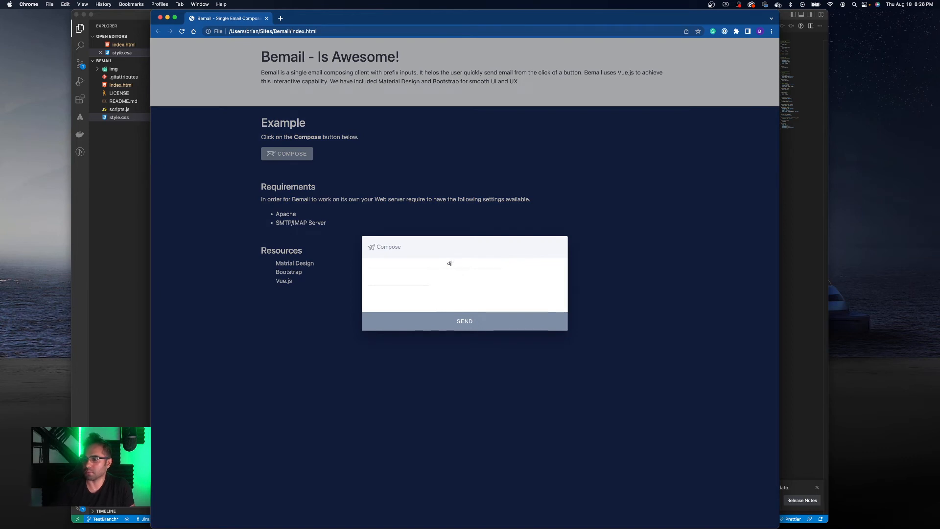
pyautogui.click(428, 215)
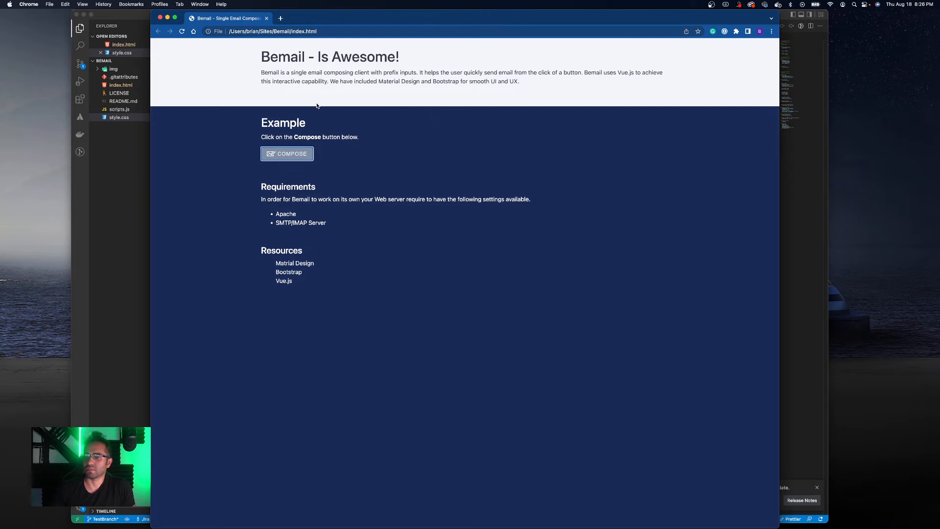
pyautogui.click(297, 157)
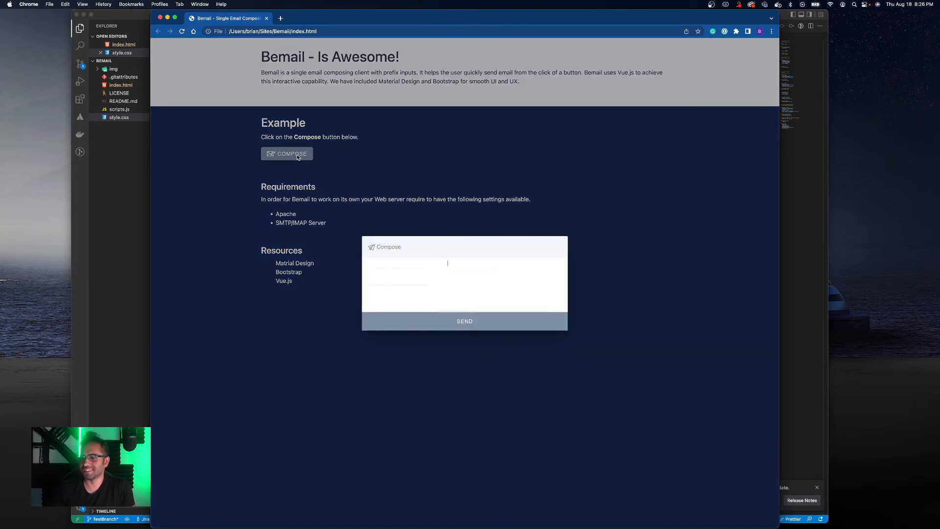
pyautogui.click(415, 178)
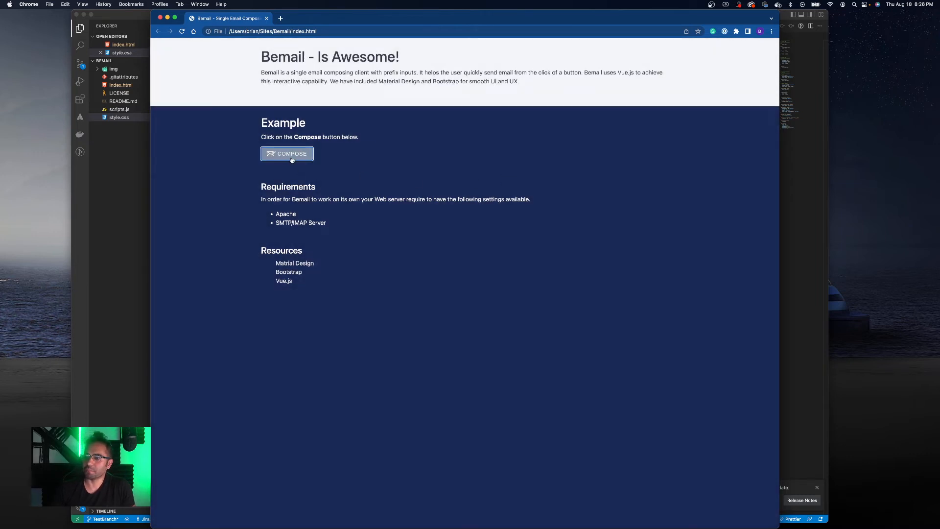
pyautogui.click(291, 58)
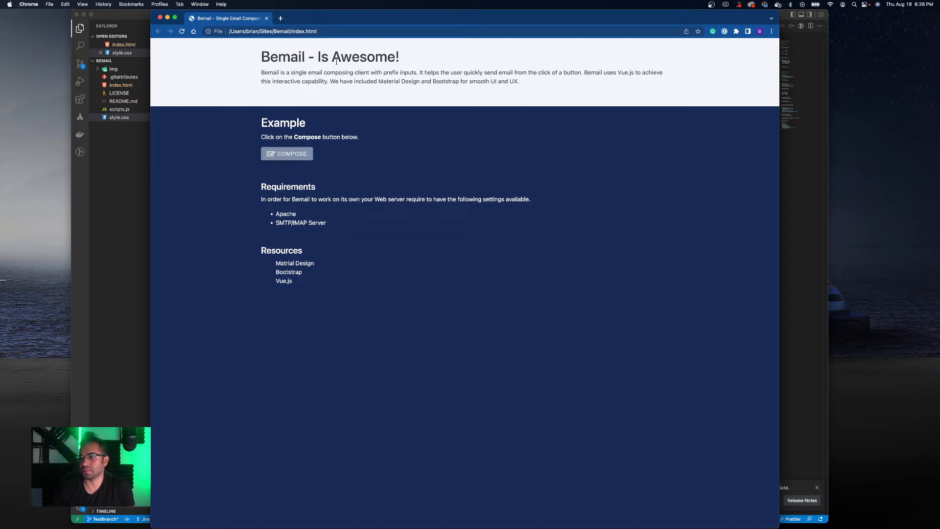
# - Close the browser window and the VS Code window
pyautogui.click(160, 17)
pyautogui.hotkey('ctrl', 'Up')
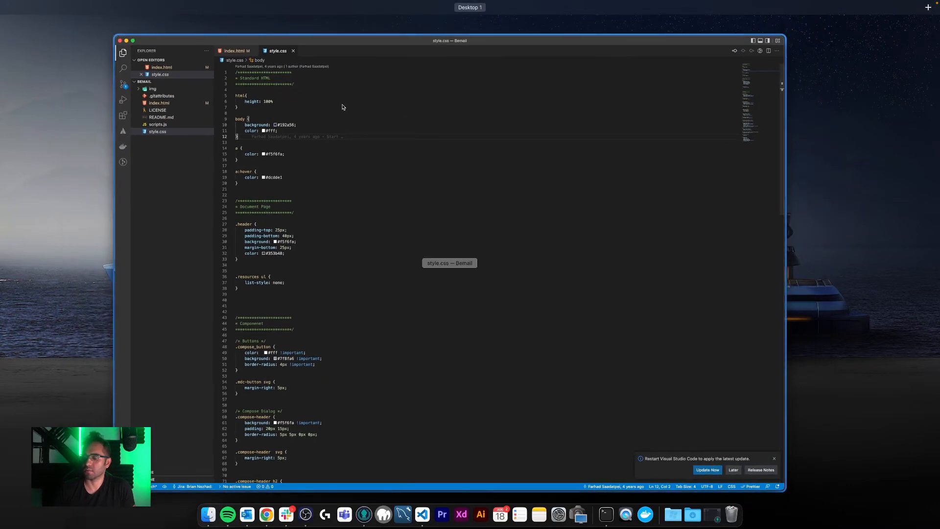
pyautogui.click(343, 107)
pyautogui.click(84, 16)
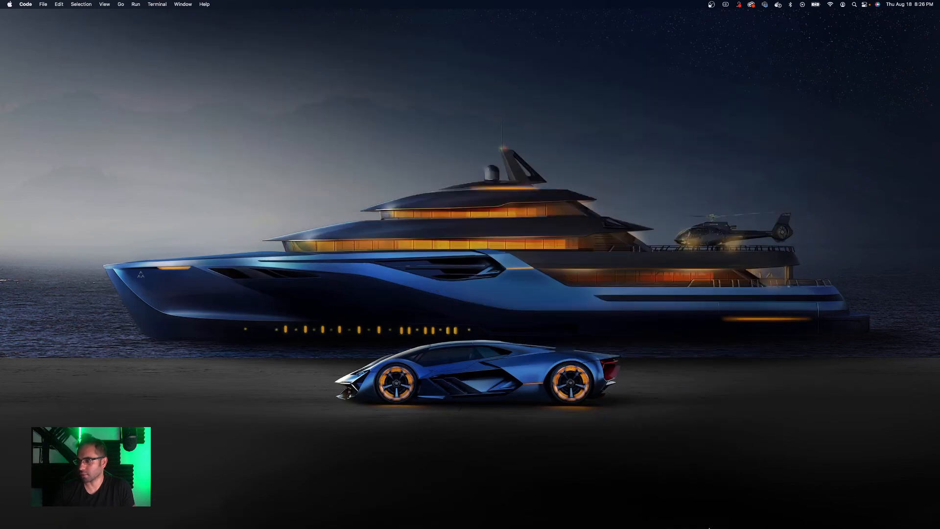
# - Switch to GitKraken, move its window, and view the diff of the unstaged index.html change
pyautogui.click(706, 520)
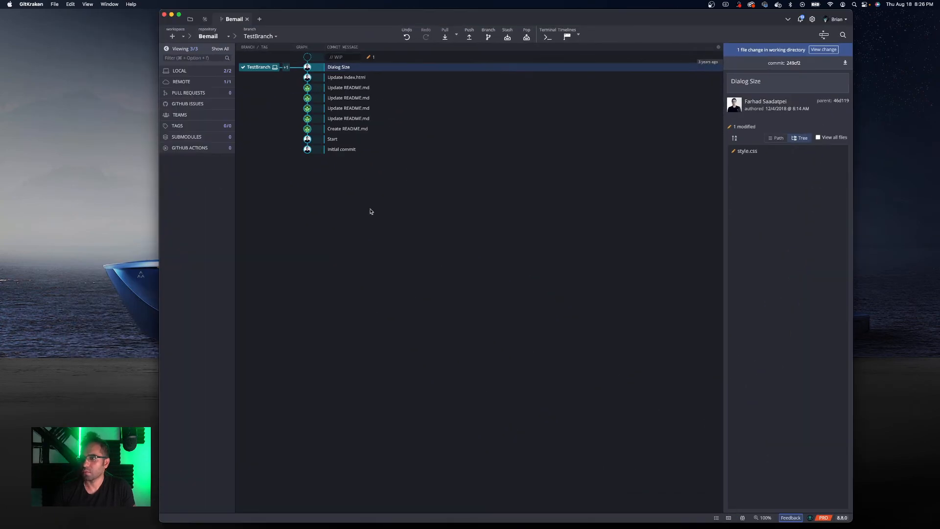
pyautogui.moveTo(260, 18); pyautogui.dragTo(222, 18)
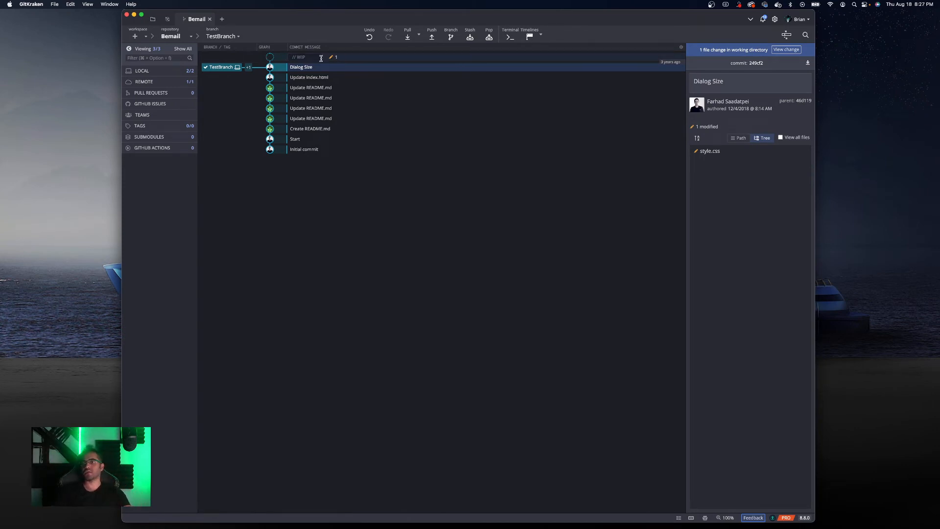
pyautogui.click(349, 61)
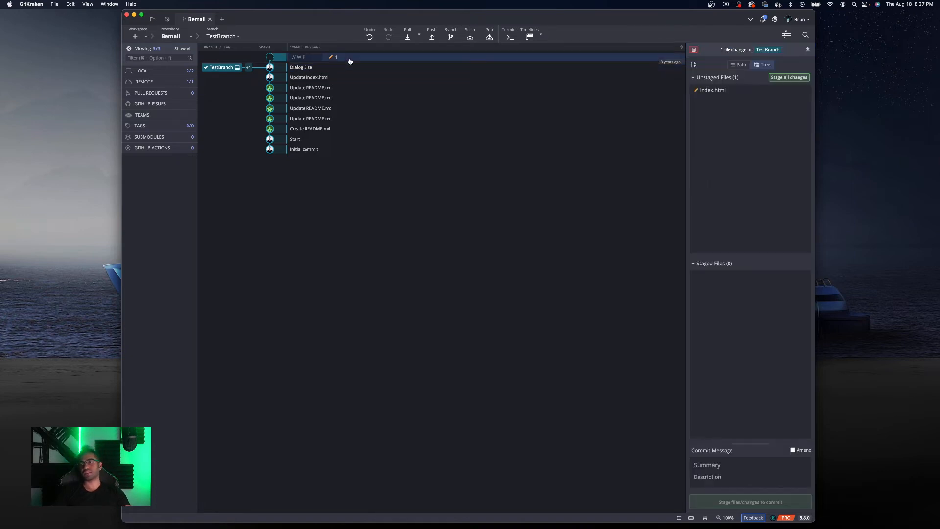
pyautogui.click(724, 91)
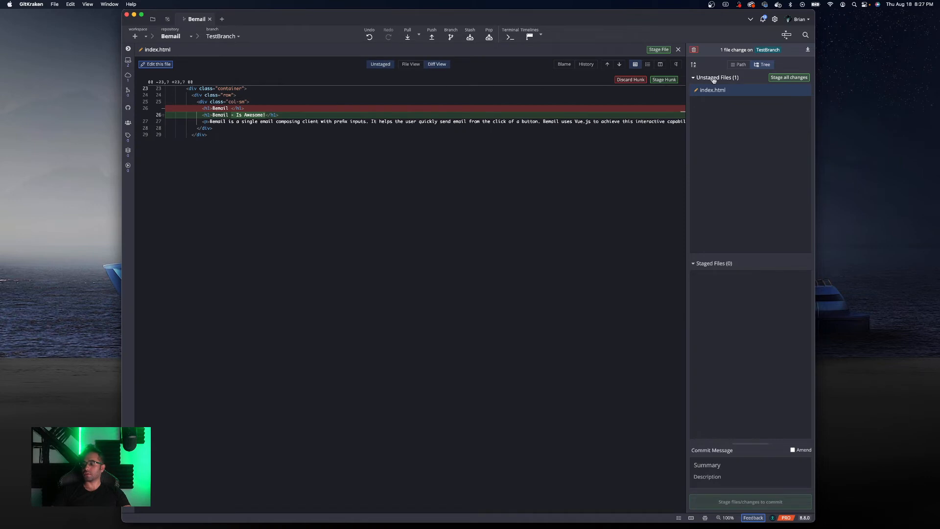
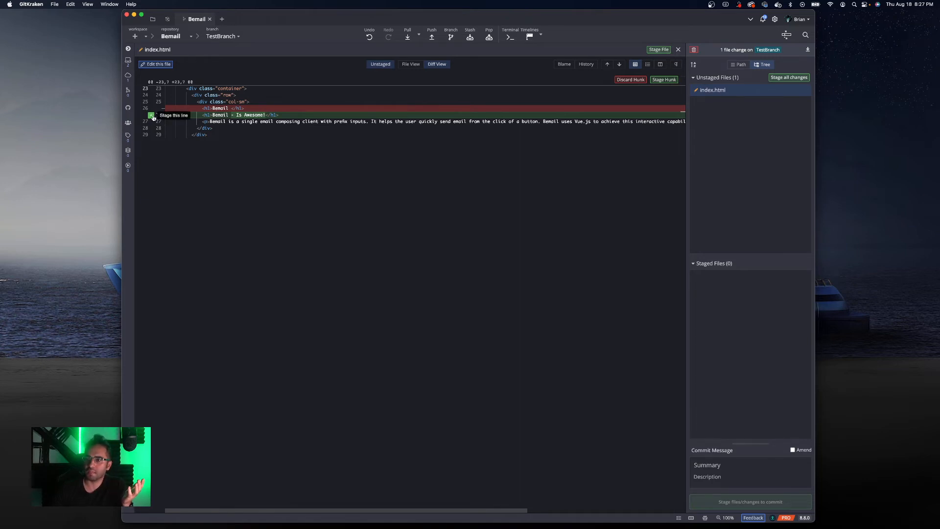
# - Stage the modified index.html file
pyautogui.moveTo(739, 92)
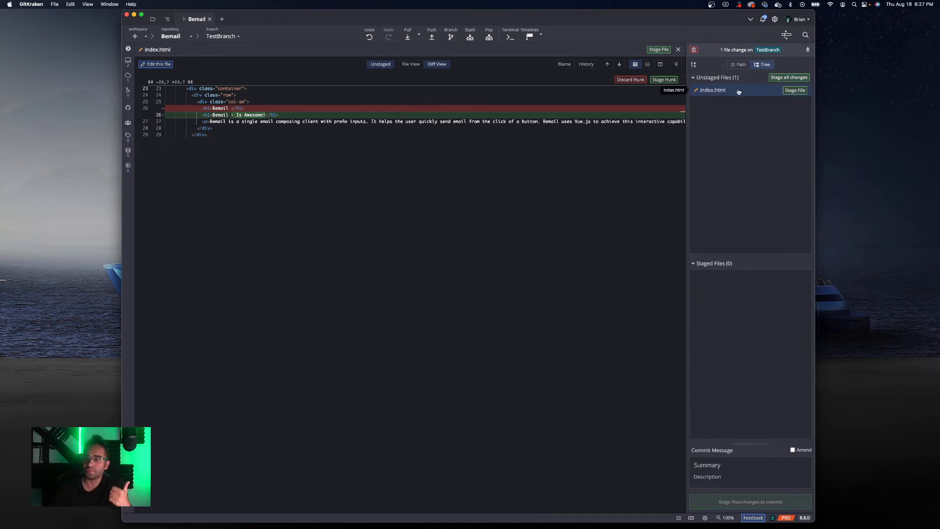
pyautogui.click(733, 92)
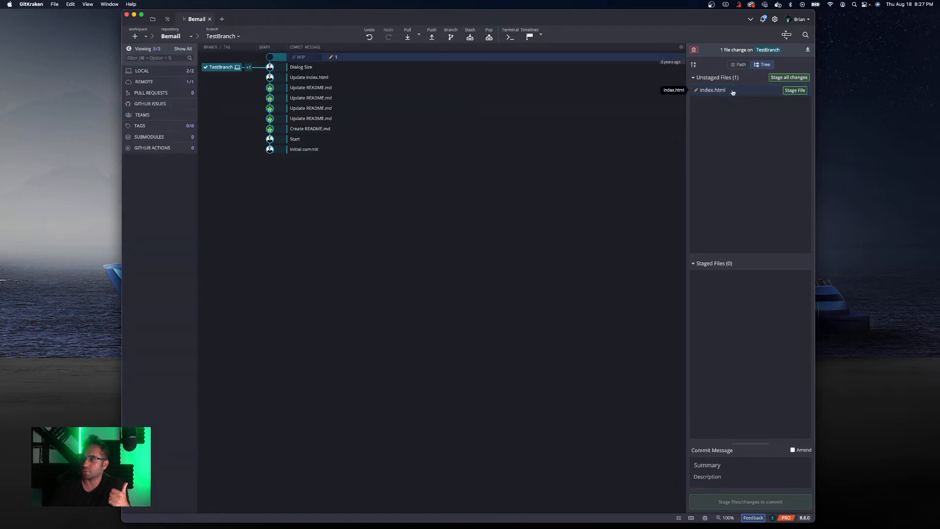
pyautogui.click(795, 90)
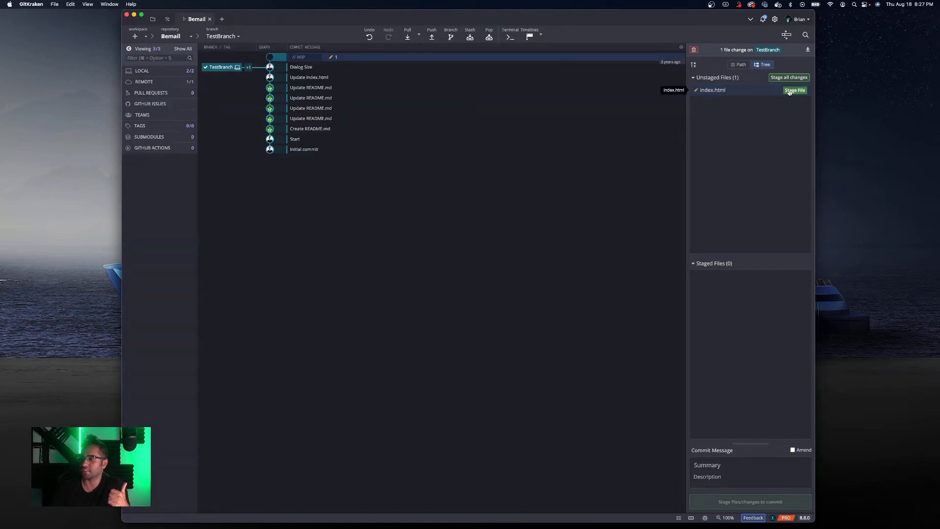
# - Commit the staged change with the summary "Add Text" and the description "For Demo Purposes"
pyautogui.click(713, 463)
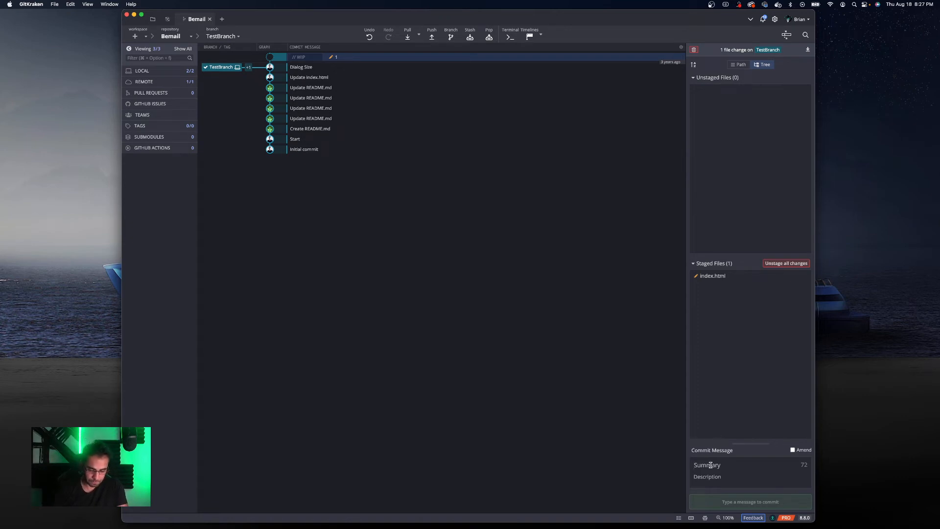
pyautogui.write('Add Text')
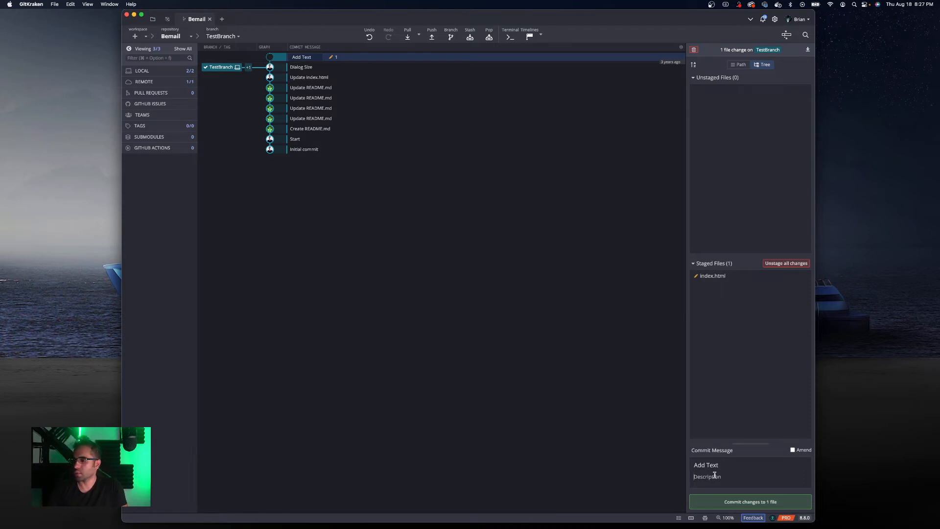
pyautogui.write('Fo')
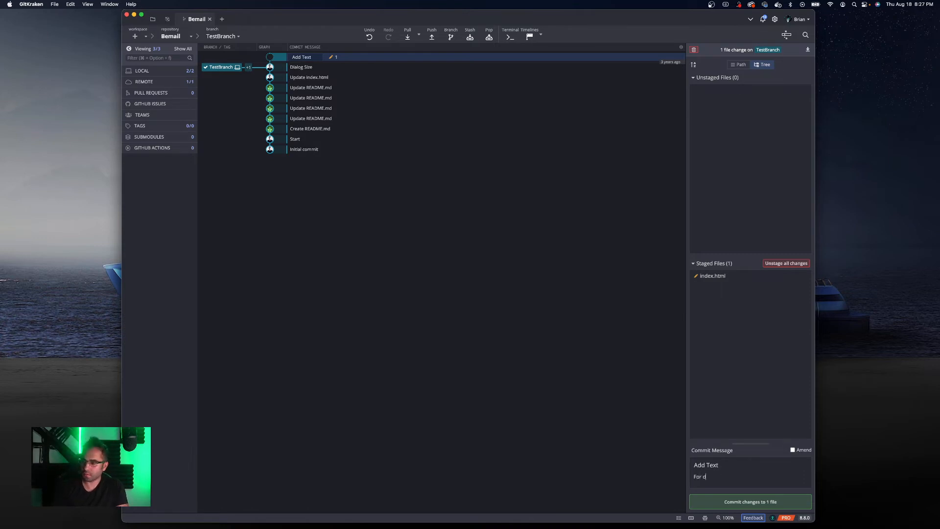
pyautogui.write('r Demo P')
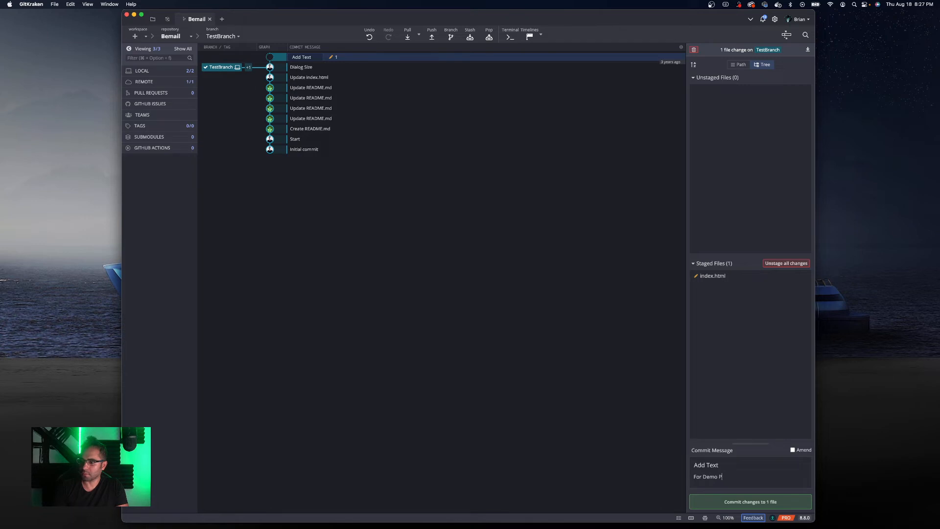
pyautogui.write('urposes')
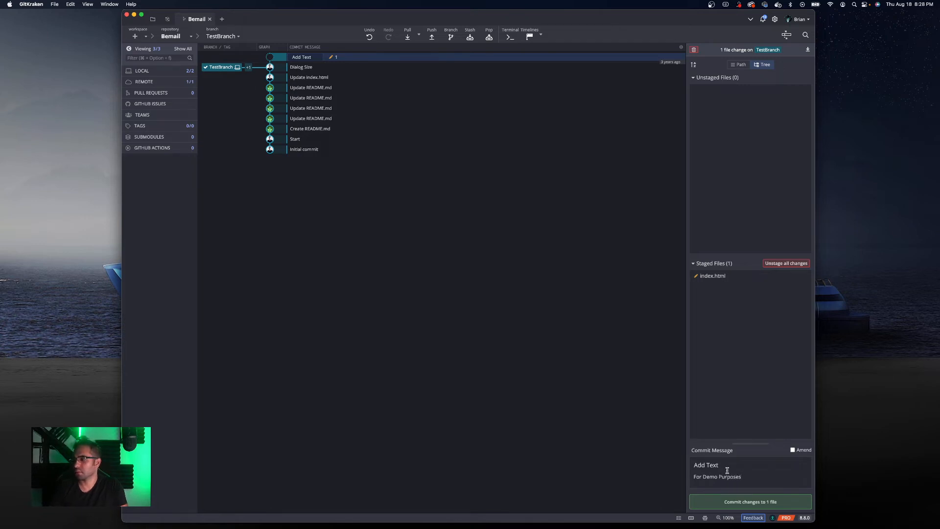
pyautogui.click(747, 501)
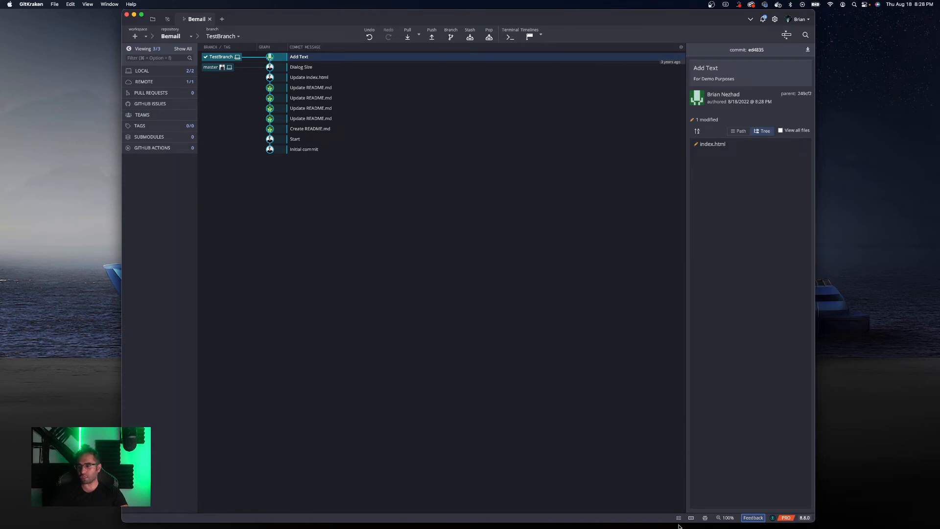
# - Switch from GitKraken to the Chrome browser
pyautogui.moveTo(698, 528)
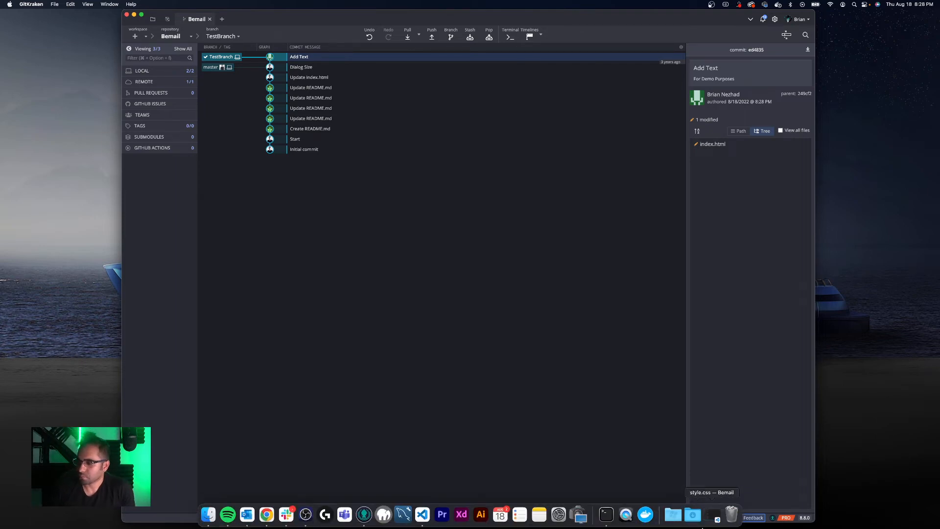
pyautogui.hotkey('ctrl', 'Up')
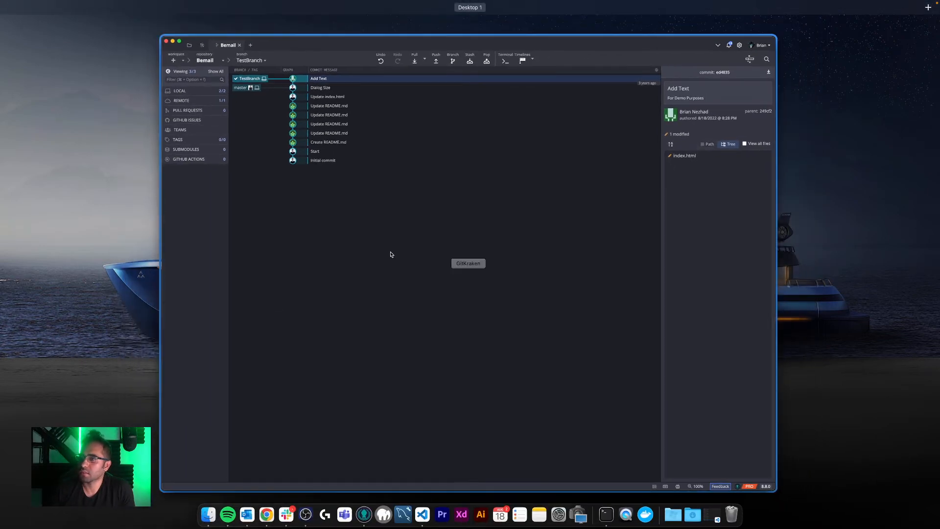
pyautogui.click(391, 254)
pyautogui.click(266, 515)
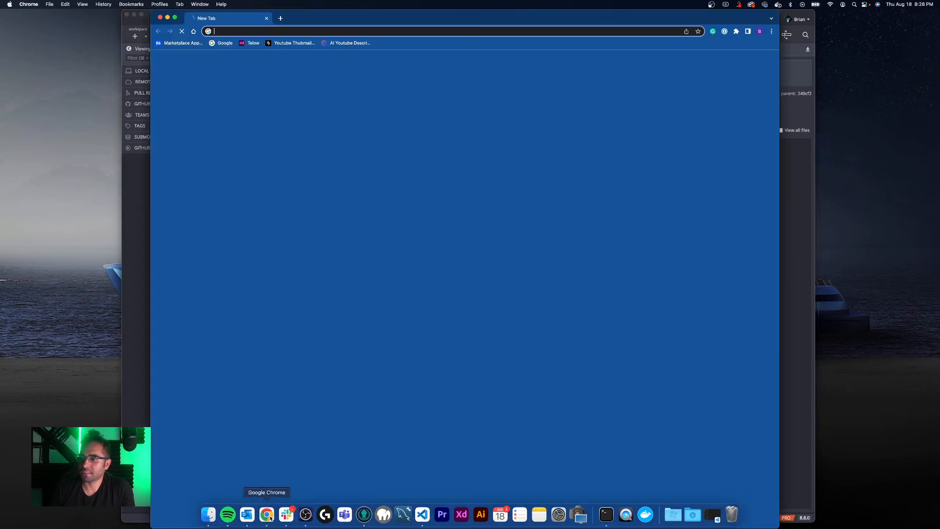
# - Open github.com in a new tab and reposition the browser window
pyautogui.write('giuthub')
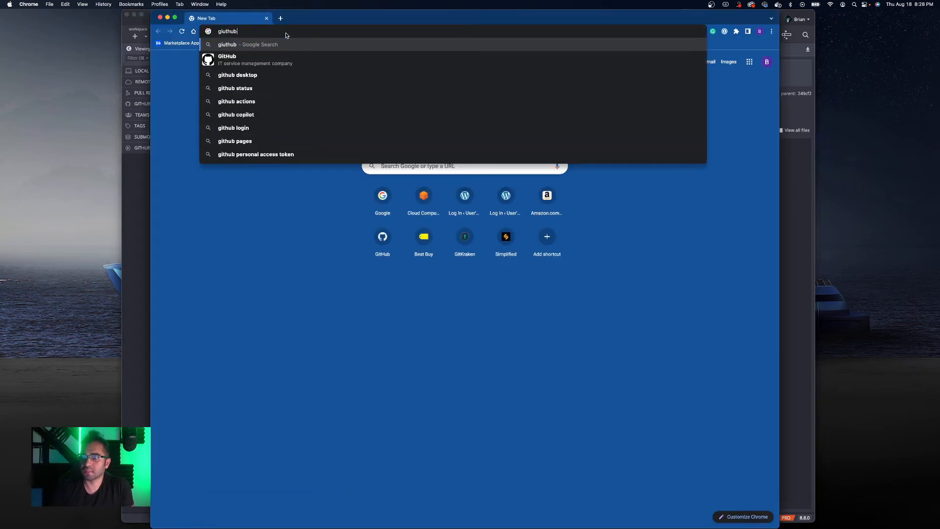
pyautogui.press('BackSpace')
pyautogui.press('BackSpace')
pyautogui.write('thub')
pyautogui.press('Return')
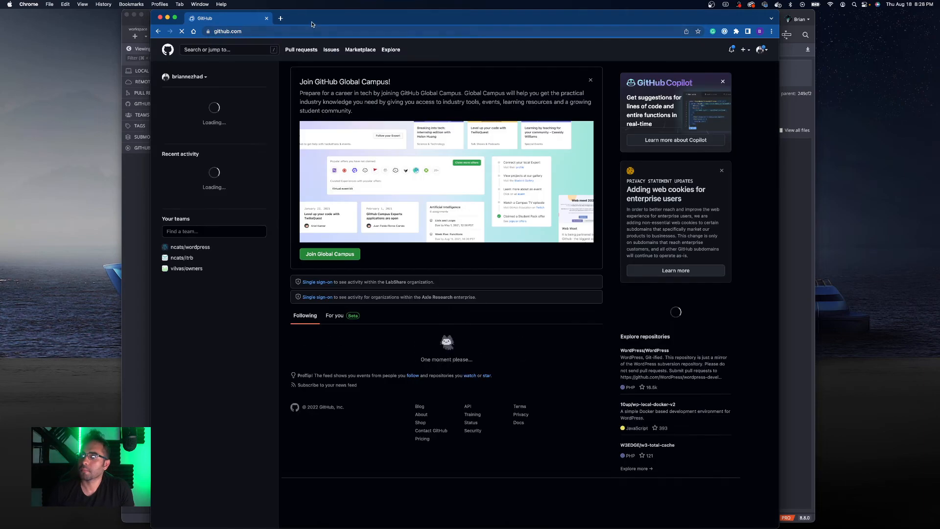
pyautogui.moveTo(312, 23); pyautogui.dragTo(329, 17)
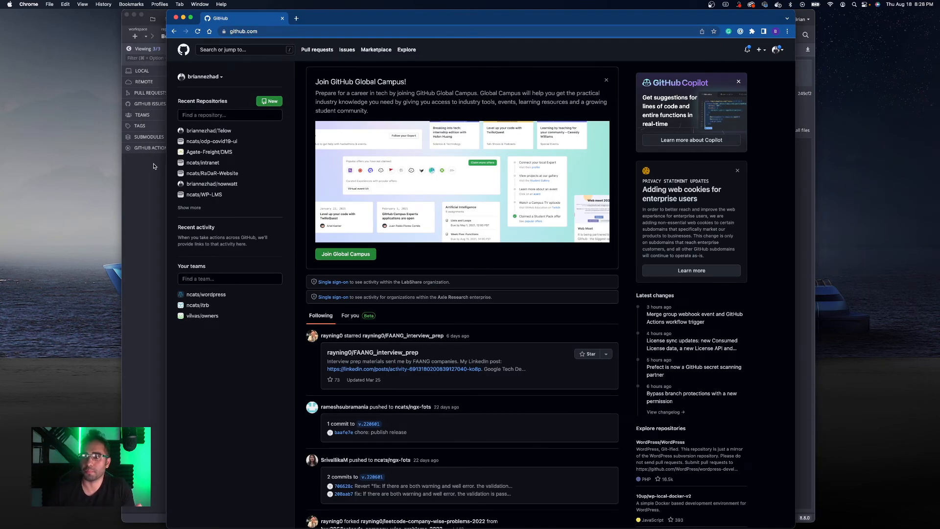
# - Find and open the Bemail repository on GitHub and view its branch list
pyautogui.click(210, 114)
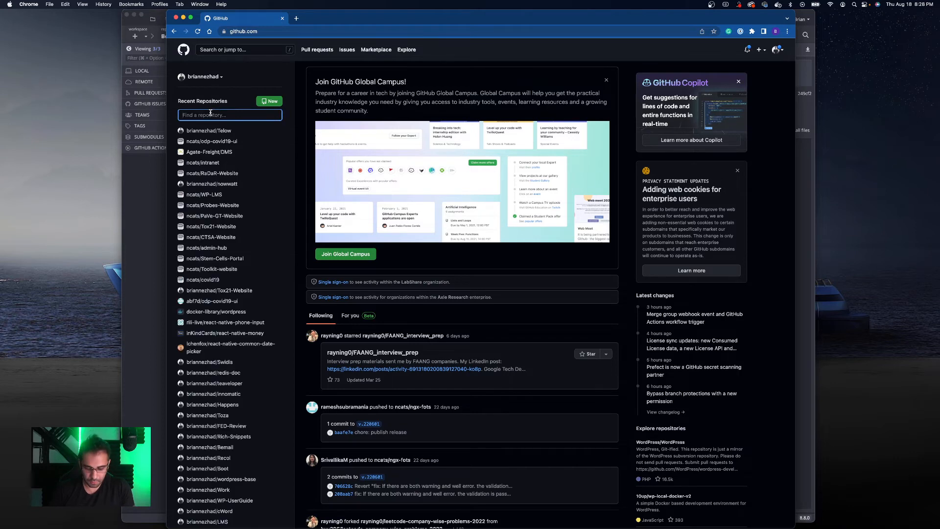
pyautogui.write('beam')
pyautogui.press('BackSpace')
pyautogui.press('BackSpace')
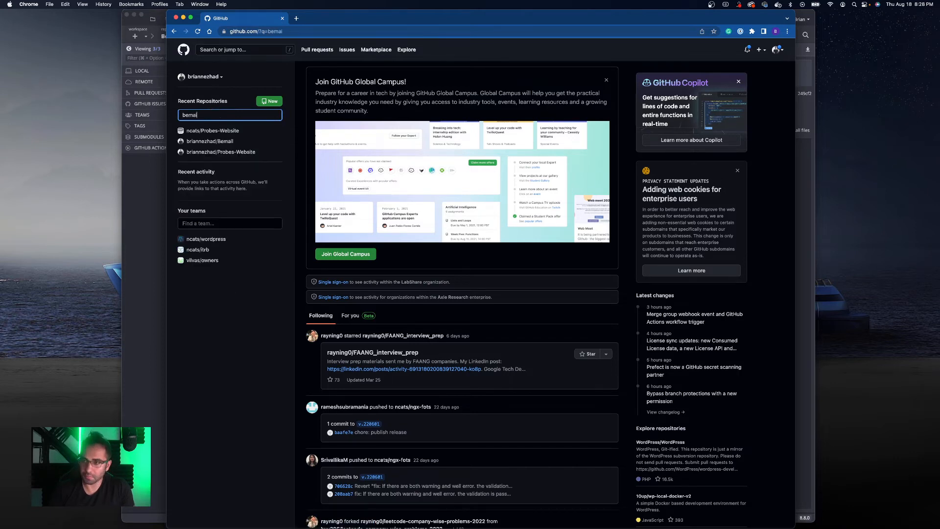
pyautogui.write('mail')
pyautogui.scroll(-1, 212, 118)
pyautogui.click(212, 108)
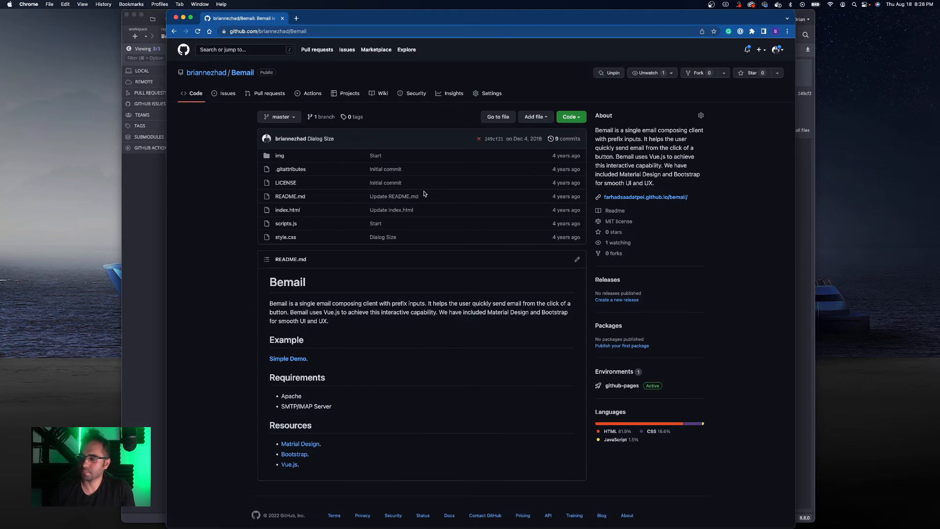
pyautogui.scroll(-1, 424, 193)
pyautogui.click(288, 108)
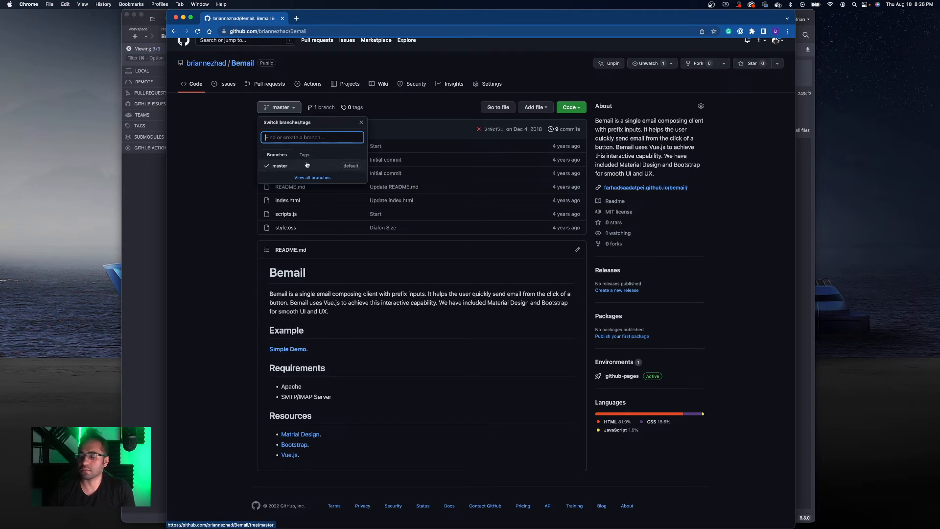
# - Push TestBranch from GitKraken to the origin remote as origin/TestBranch
pyautogui.click(139, 177)
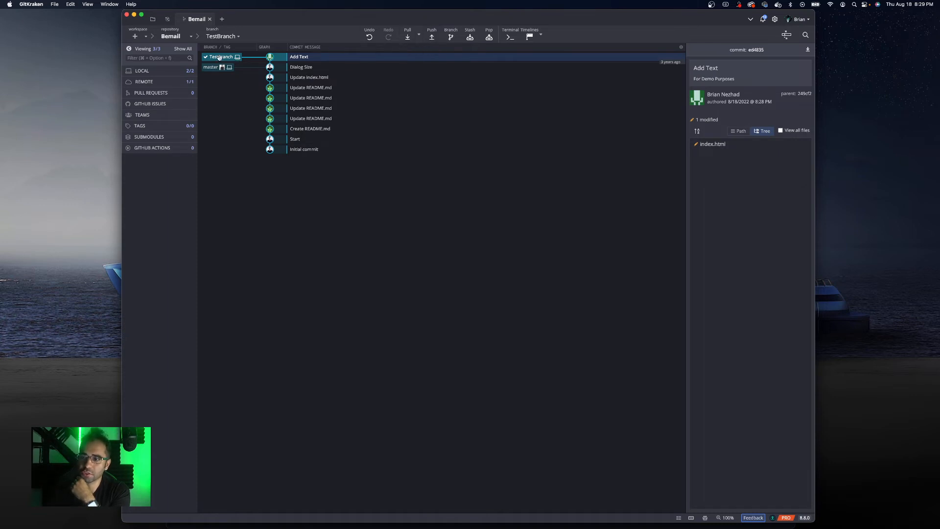
pyautogui.click(433, 36)
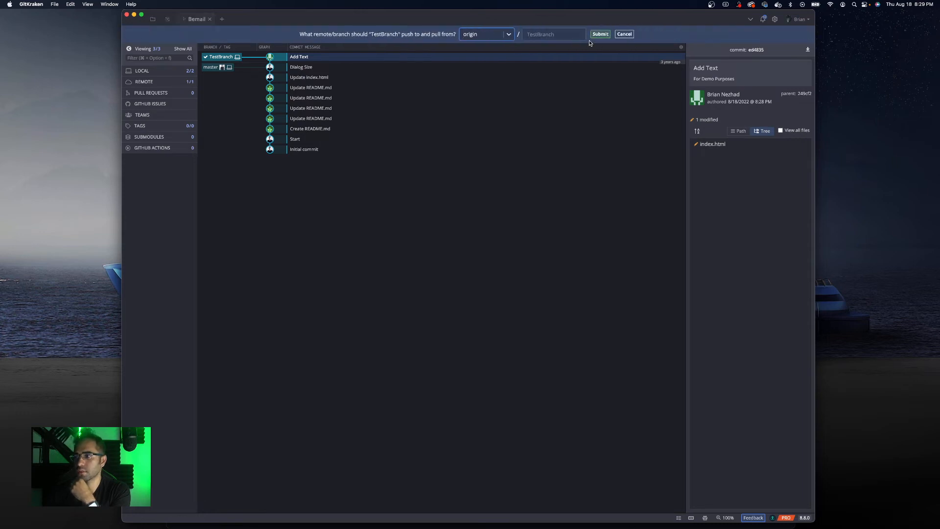
pyautogui.click(510, 35)
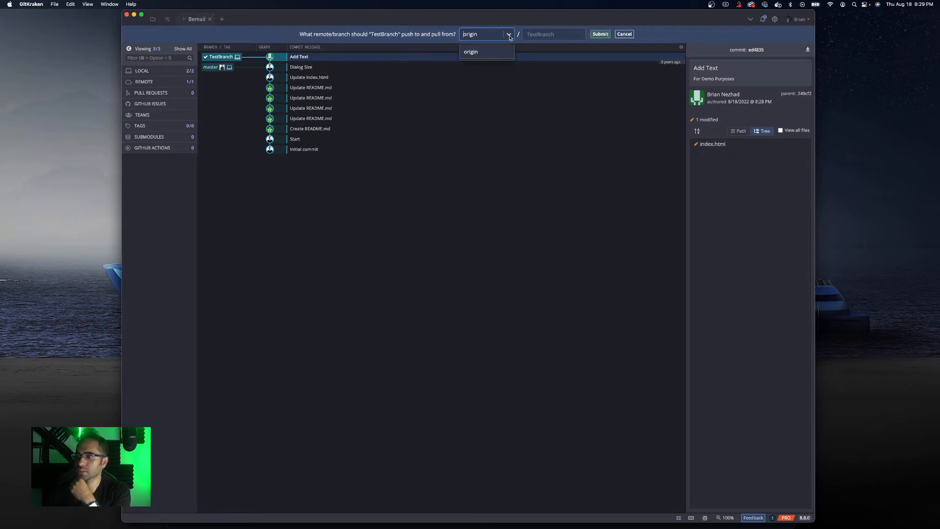
pyautogui.click(509, 37)
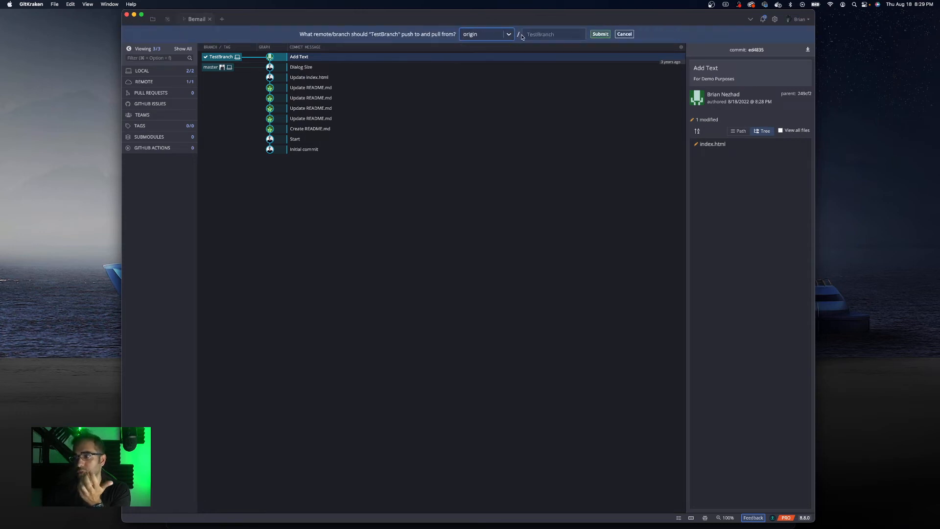
pyautogui.click(601, 35)
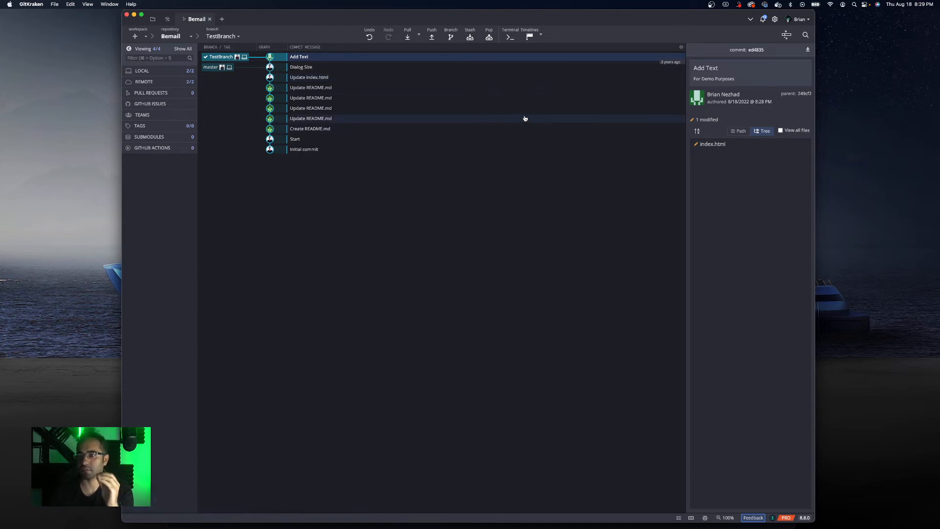
# - Reload the Bemail repository page on GitHub and switch it to the TestBranch branch
pyautogui.hotkey('ctrl', 'Up')
pyautogui.click(613, 140)
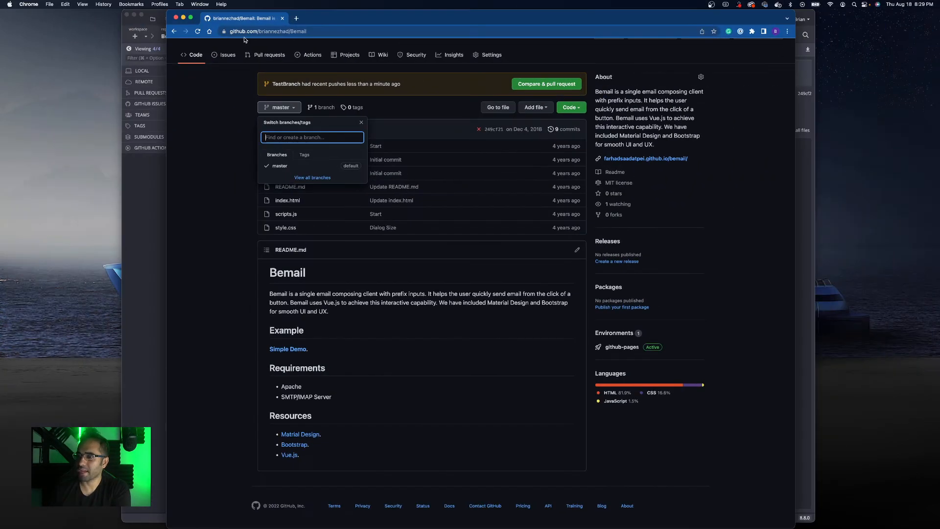
pyautogui.click(198, 32)
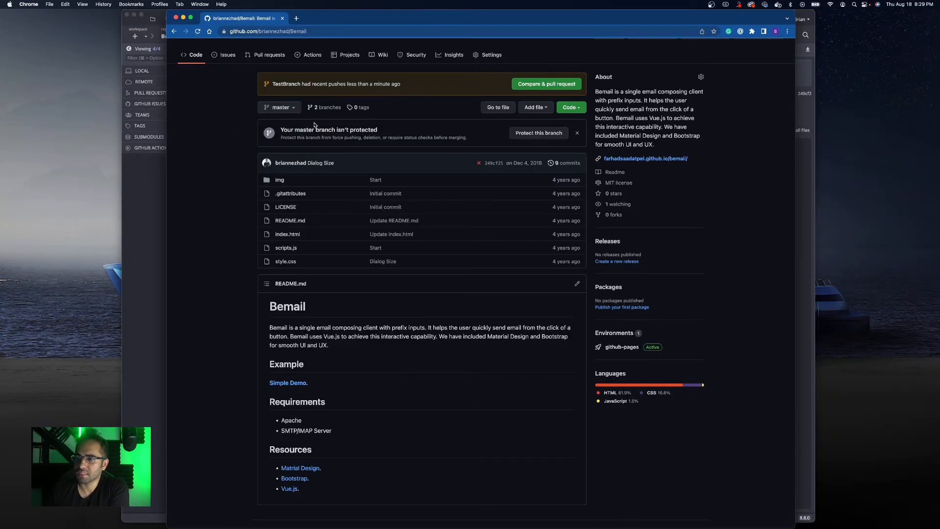
pyautogui.click(287, 109)
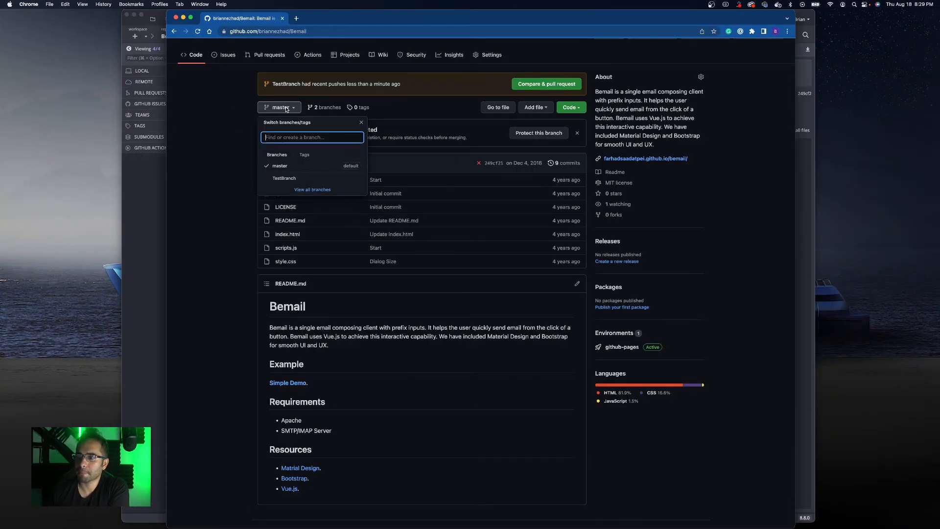
pyautogui.click(286, 179)
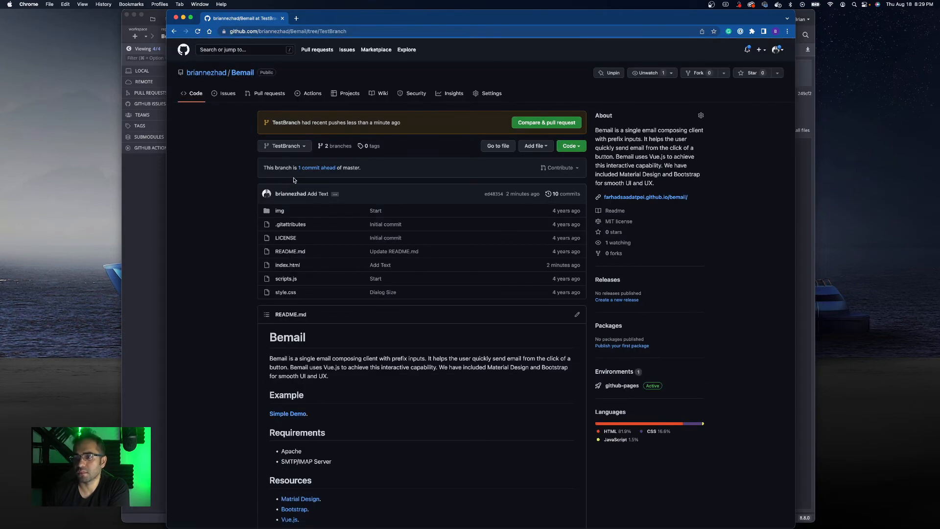
# - Open the comparison of TestBranch against master and review the index.html diff
pyautogui.scroll(-2, 316, 162)
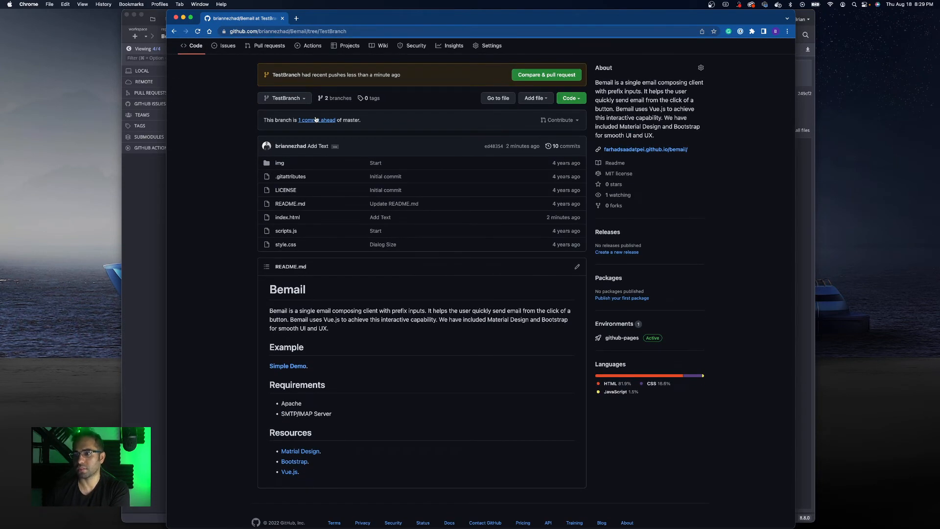
pyautogui.click(317, 121)
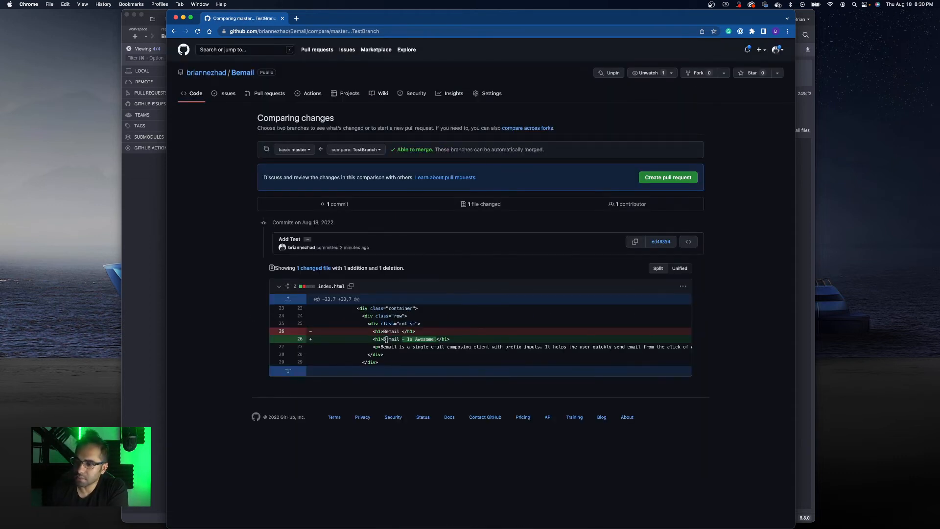
pyautogui.moveTo(384, 341); pyautogui.dragTo(422, 343)
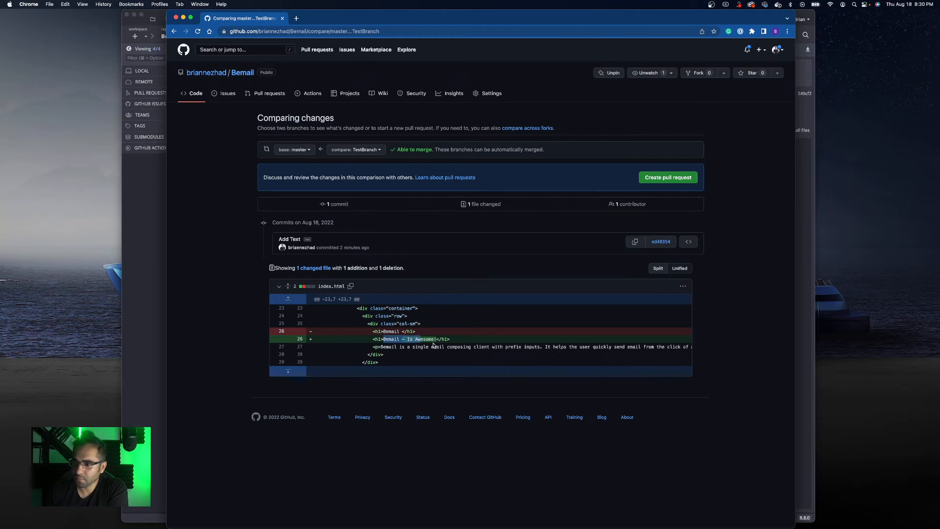
pyautogui.doubleClick(438, 347)
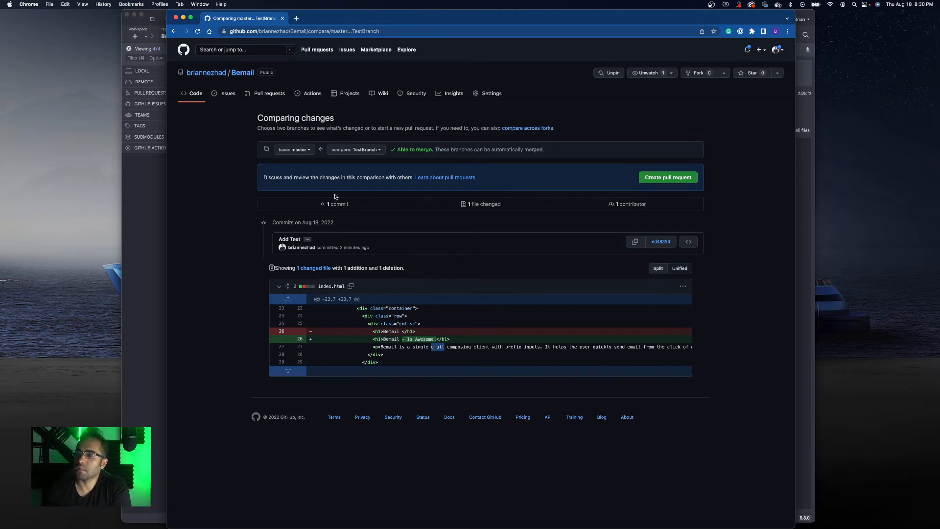
# - Return to GitKraken and start a pull request from origin/TestBranch into origin/master by dropping TestBranch onto master
pyautogui.click(172, 31)
pyautogui.click(147, 180)
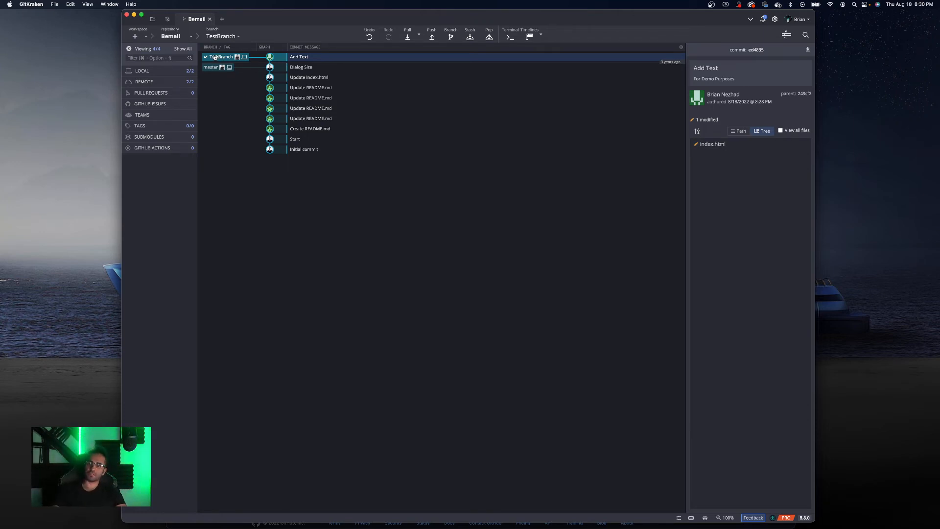
pyautogui.moveTo(216, 57)
pyautogui.mouseDown()
pyautogui.moveTo(226, 60)
pyautogui.moveTo(216, 68)
pyautogui.mouseUp()
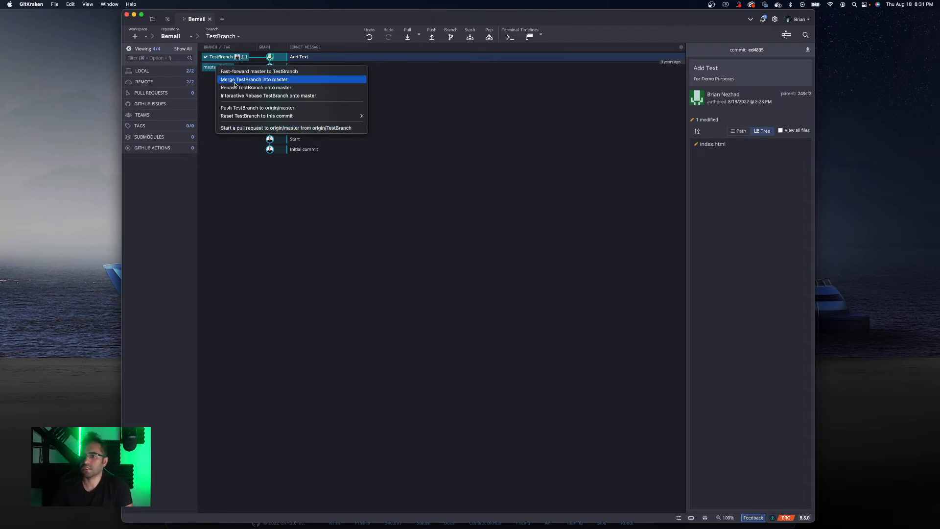
pyautogui.rightClick(226, 58)
pyautogui.click(218, 58)
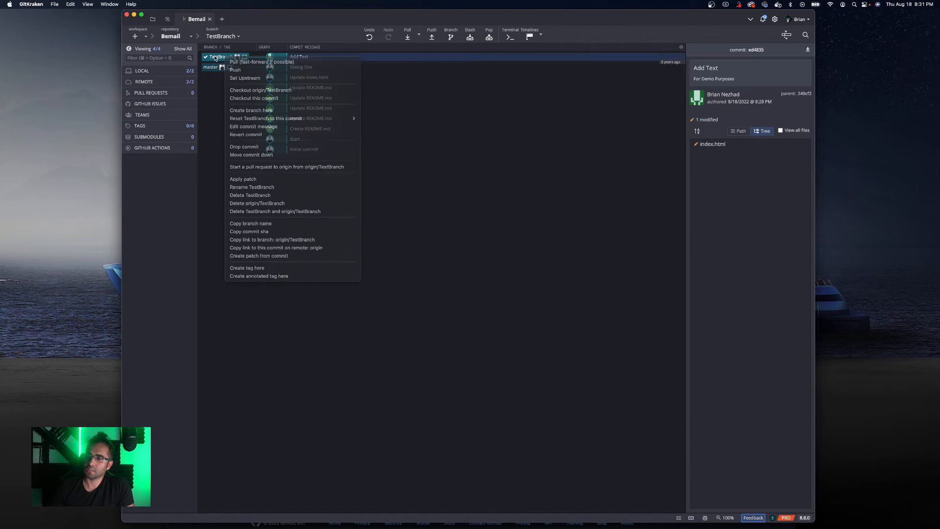
pyautogui.moveTo(217, 58); pyautogui.dragTo(220, 67)
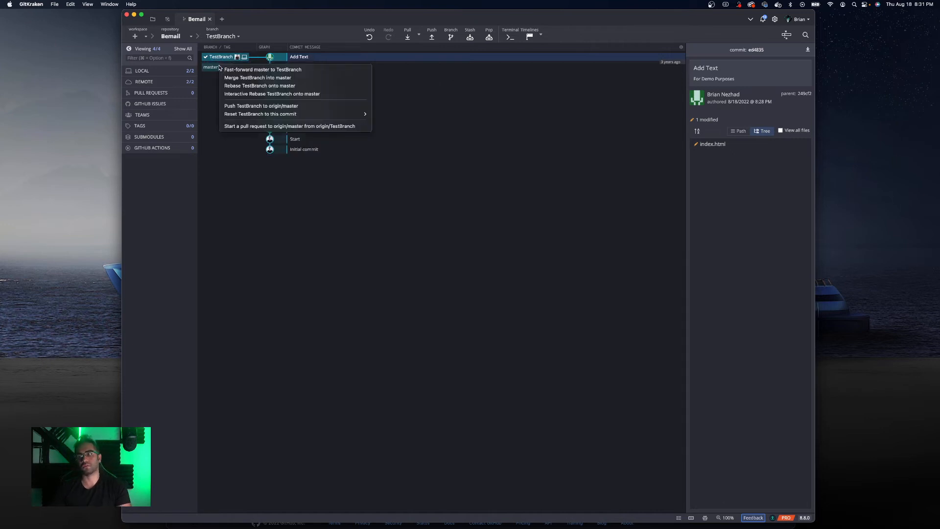
pyautogui.click(251, 127)
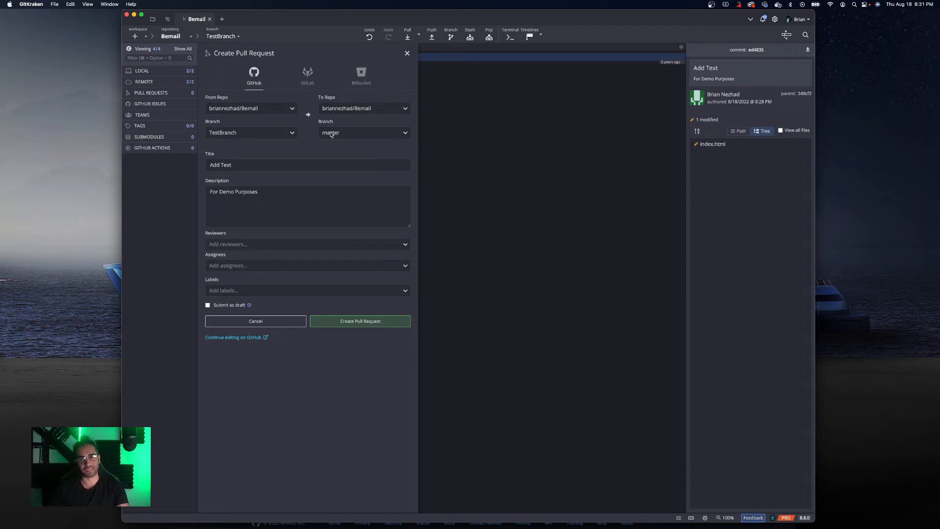
# - Examine the pull request's title, reviewers, assignees and labels options, then cancel the pull request
pyautogui.click(227, 164)
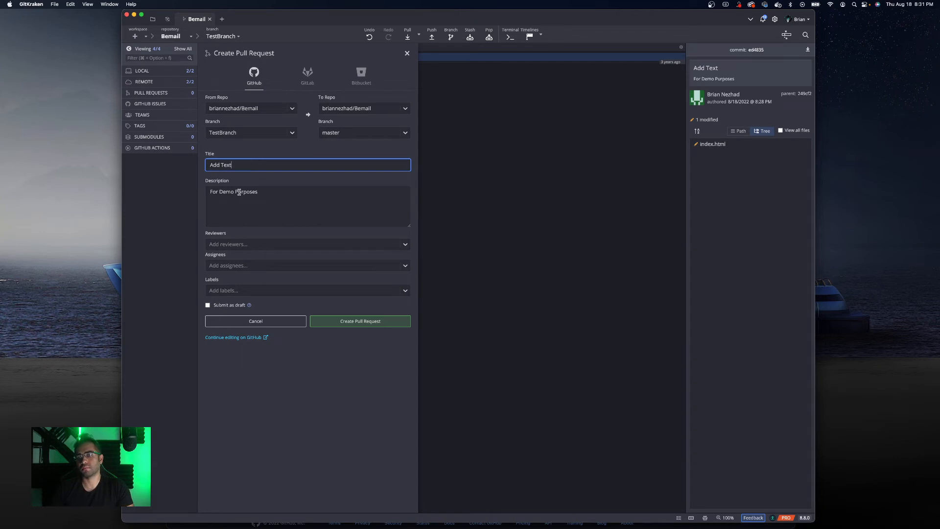
pyautogui.click(246, 246)
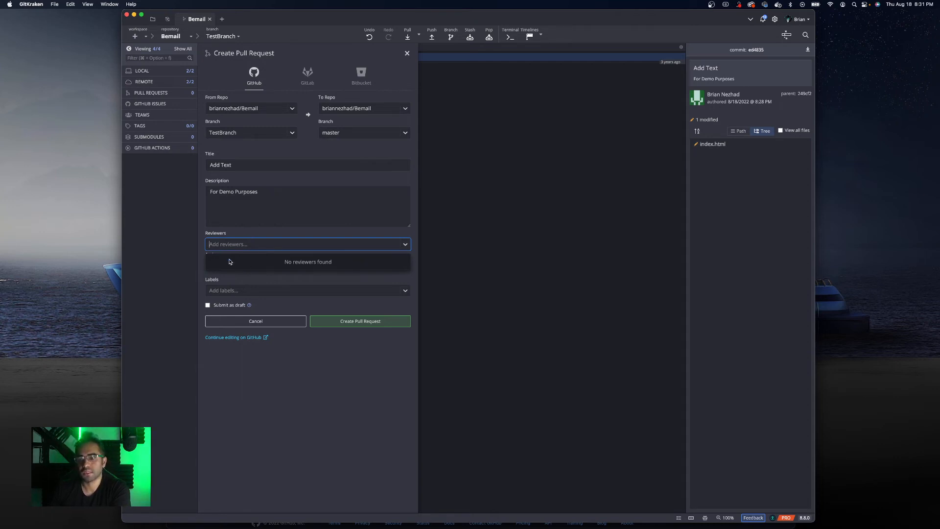
pyautogui.click(254, 234)
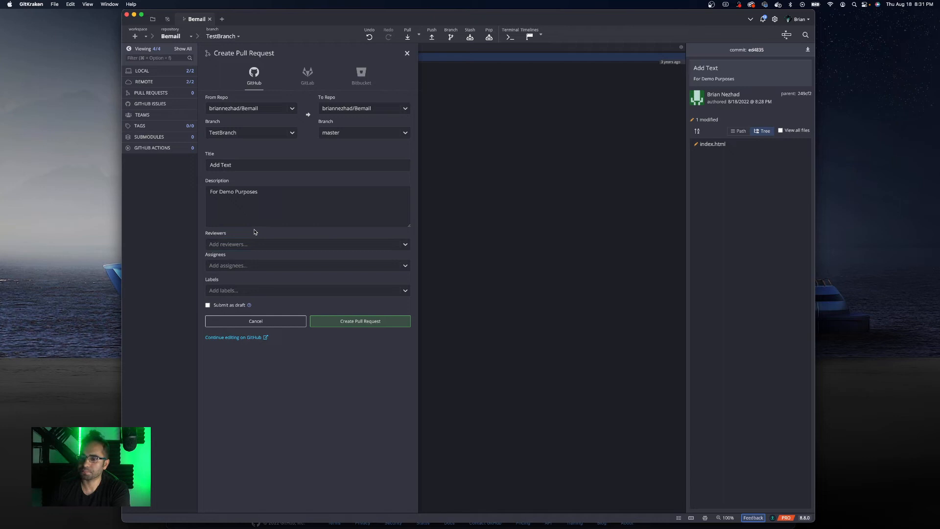
pyautogui.click(242, 268)
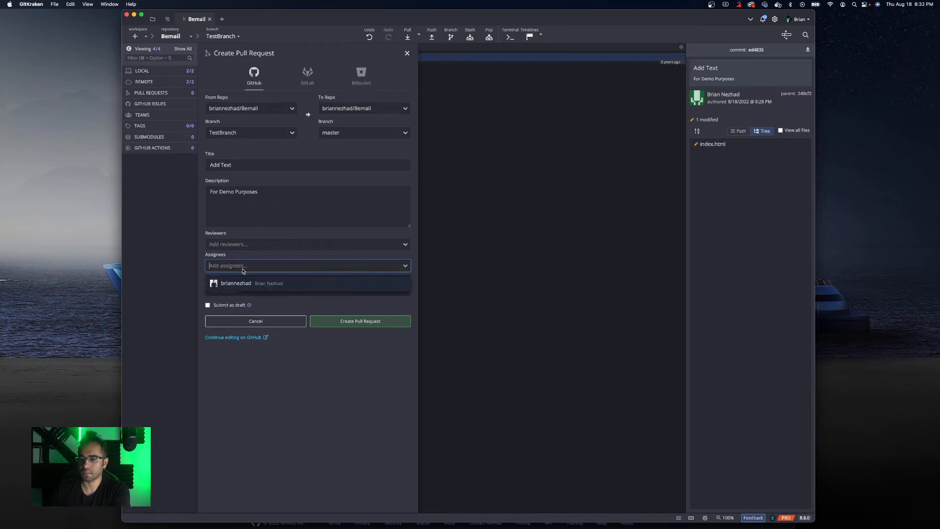
pyautogui.click(211, 255)
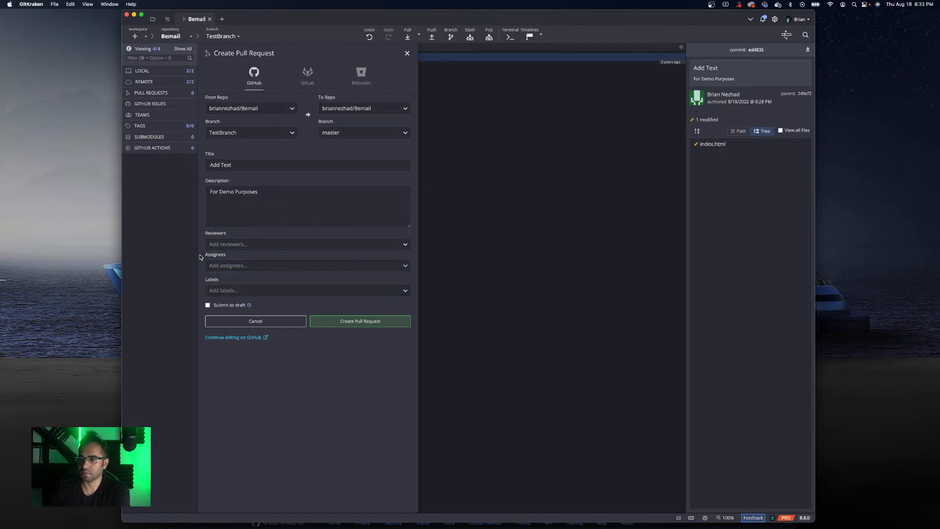
pyautogui.click(233, 290)
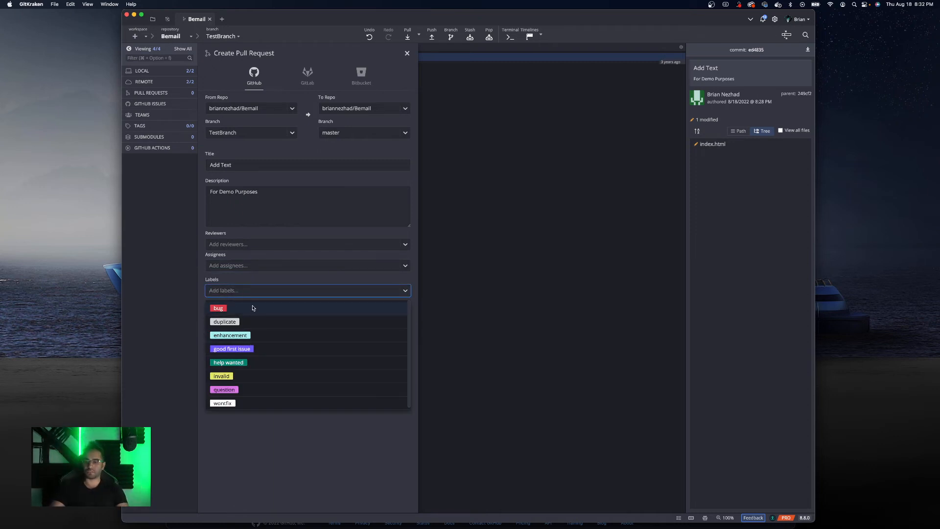
pyautogui.click(157, 288)
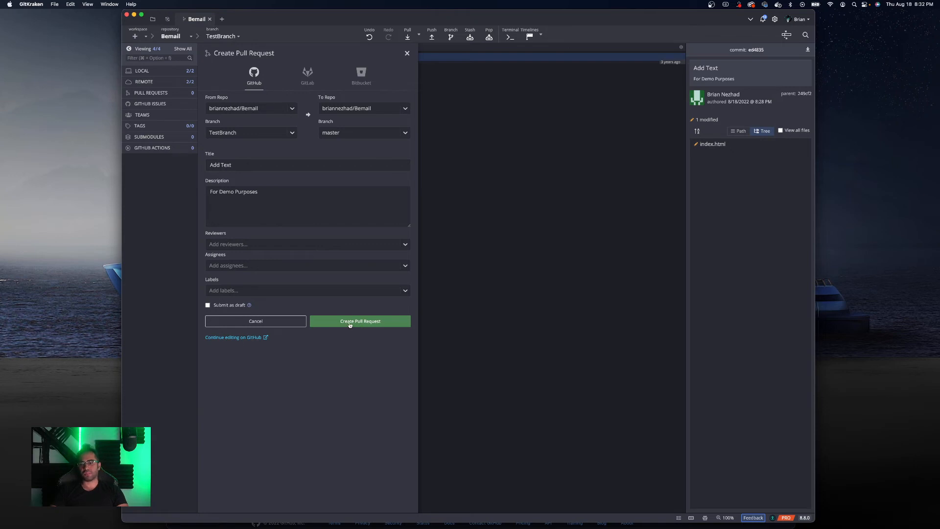
pyautogui.click(147, 93)
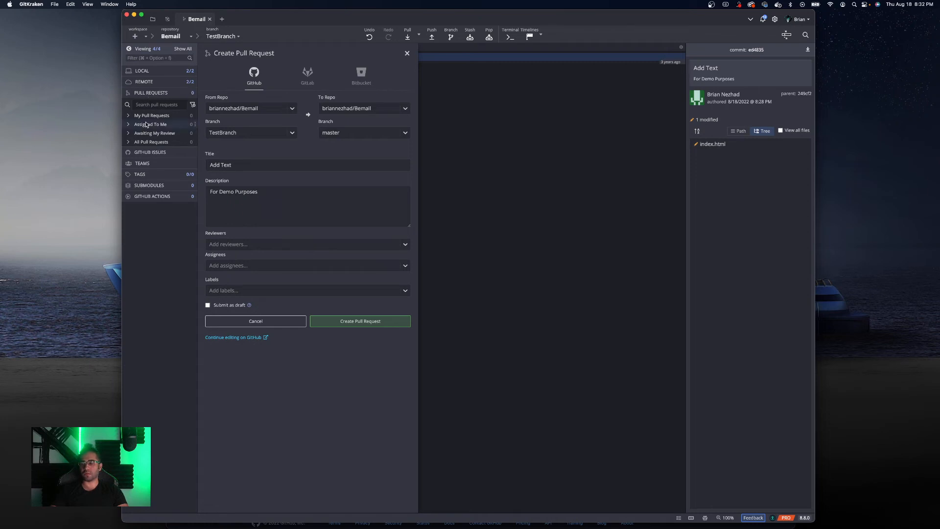
pyautogui.click(249, 323)
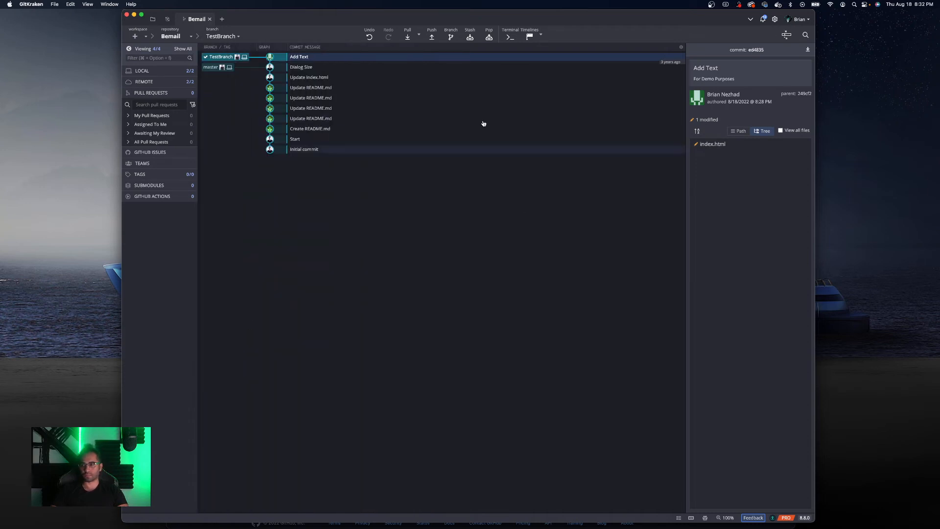
# - Merge TestBranch into master by dropping TestBranch onto the master branch
pyautogui.moveTo(214, 58); pyautogui.dragTo(221, 67)
pyautogui.moveTo(221, 67); pyautogui.dragTo(221, 67)
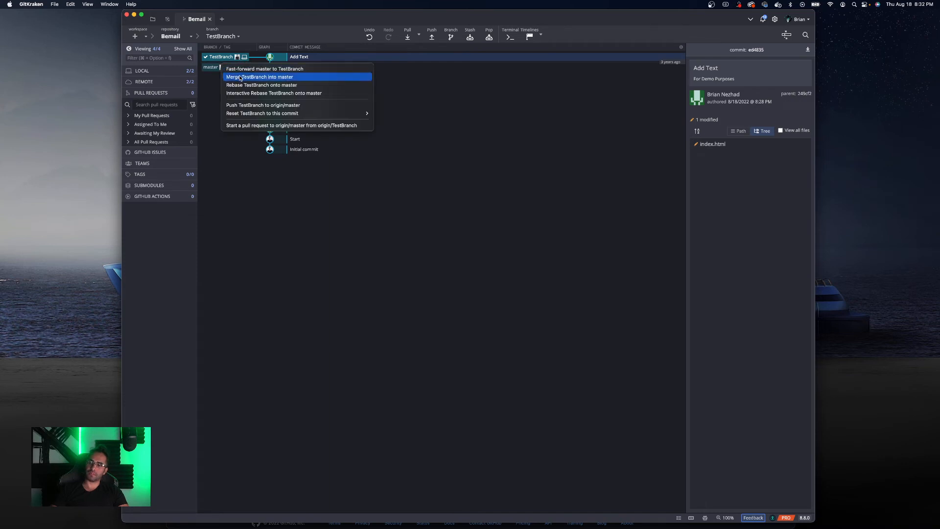
pyautogui.click(241, 77)
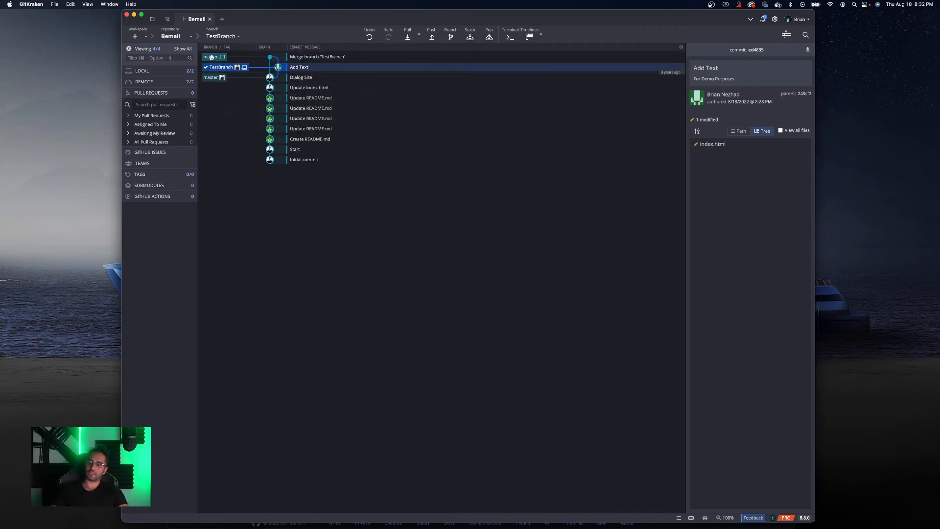
# - Check out the master branch and push it to origin/master
pyautogui.click(211, 57)
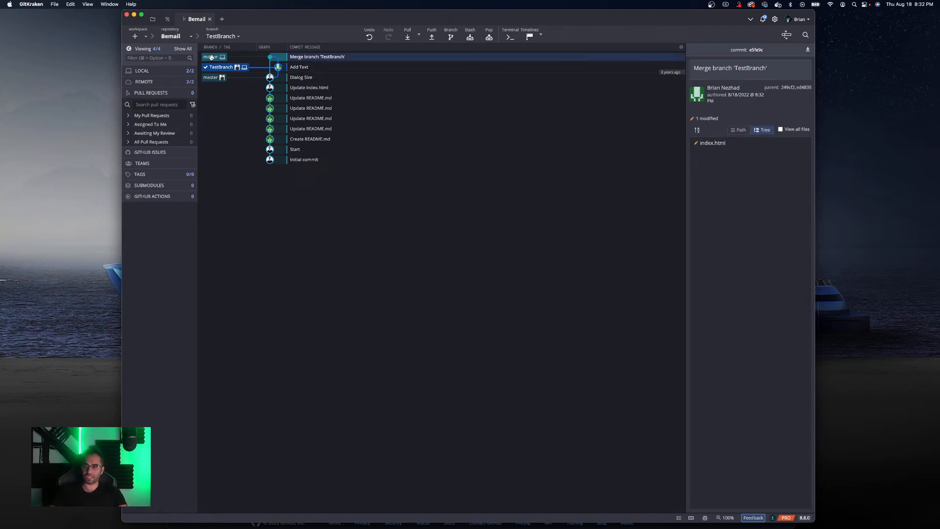
pyautogui.doubleClick(211, 57)
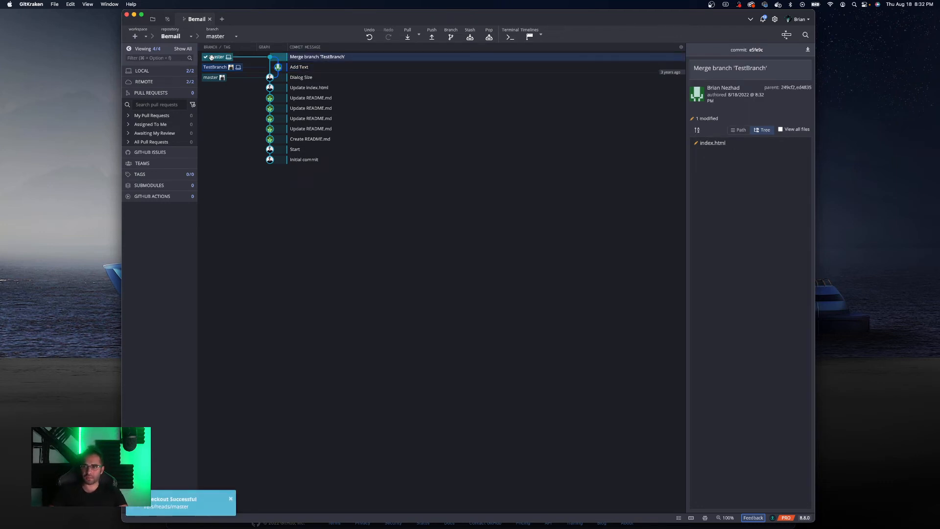
pyautogui.click(432, 38)
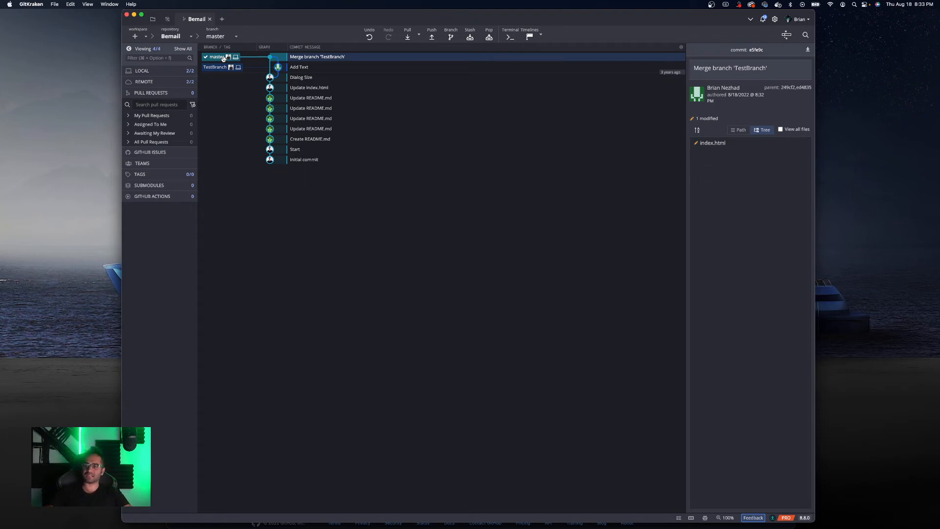
# - Switch to the Bemail page on GitHub, reload it, and switch the repository view to the master branch
pyautogui.click(303, 79)
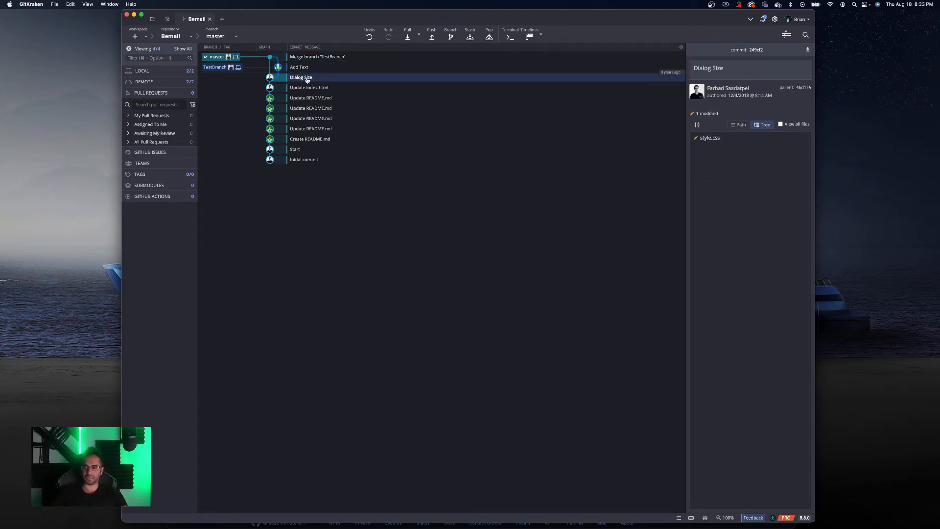
pyautogui.hotkey('ctrl', 'Up')
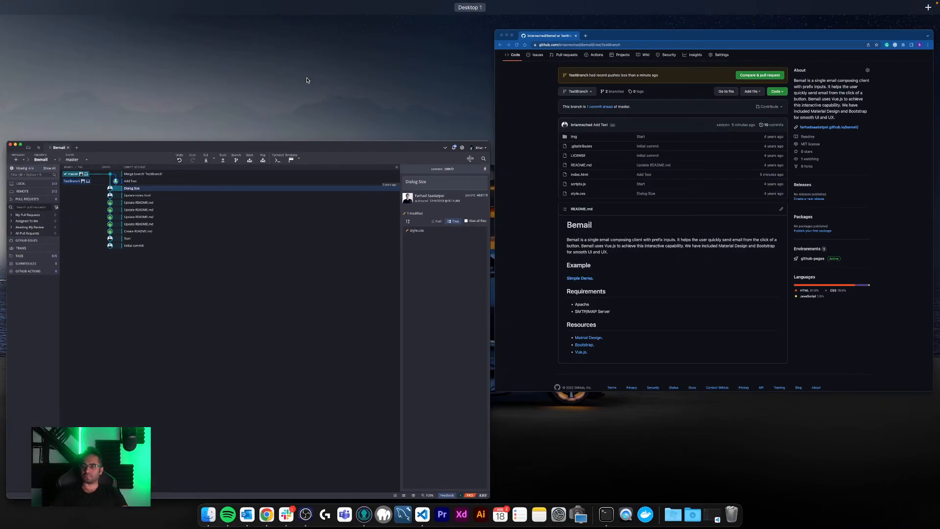
pyautogui.click(674, 185)
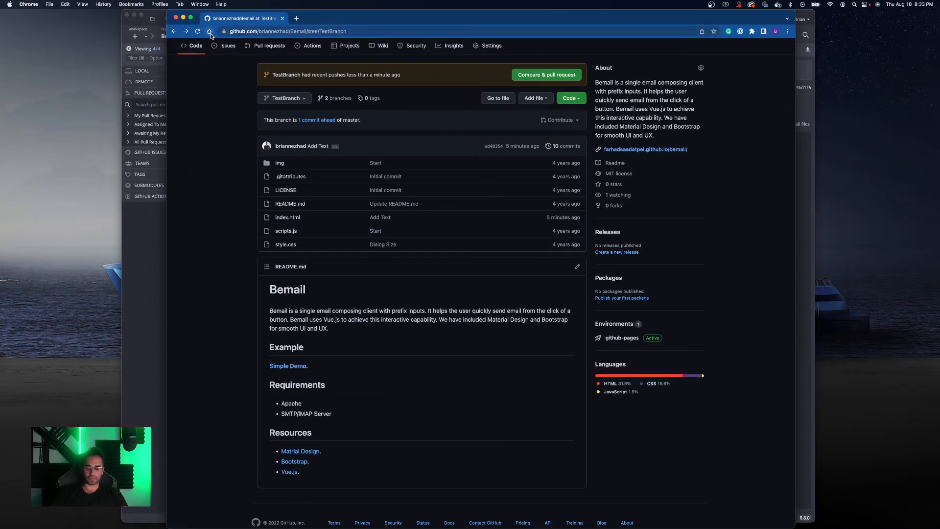
pyautogui.press('super+r')
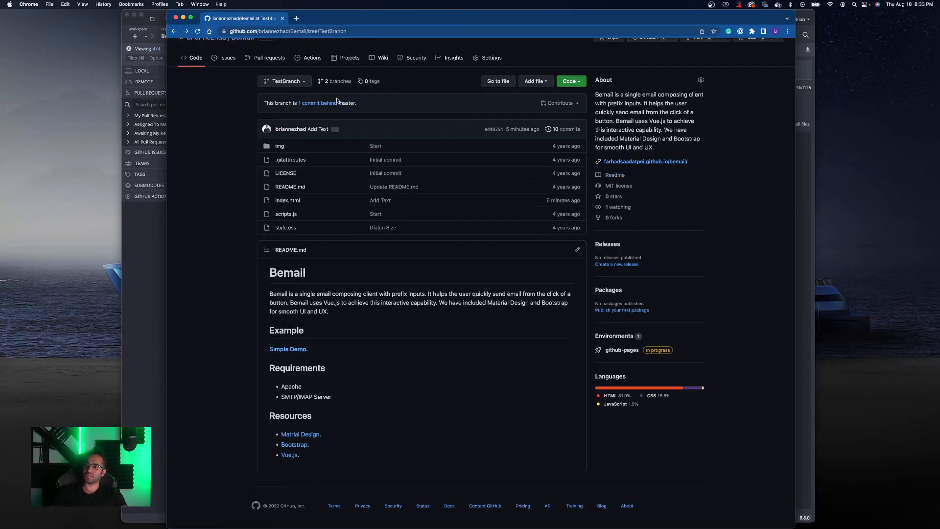
pyautogui.click(293, 86)
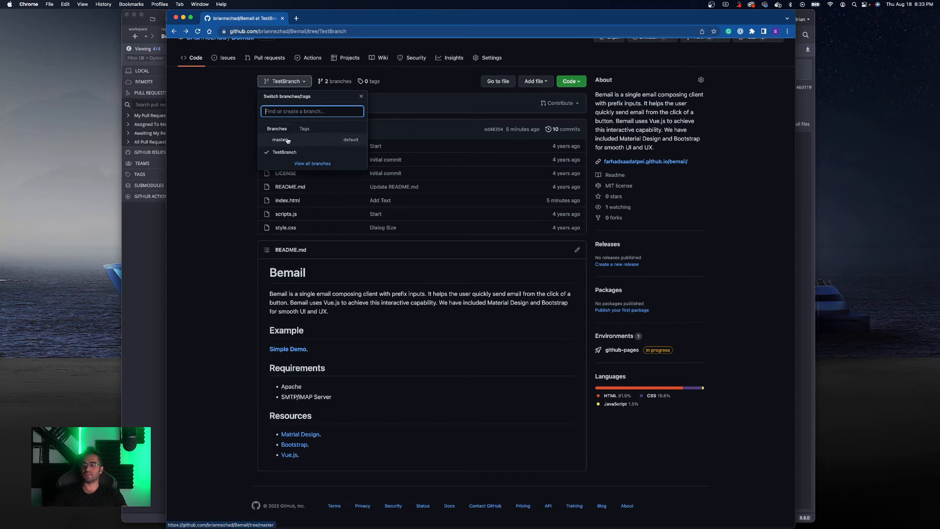
pyautogui.click(288, 141)
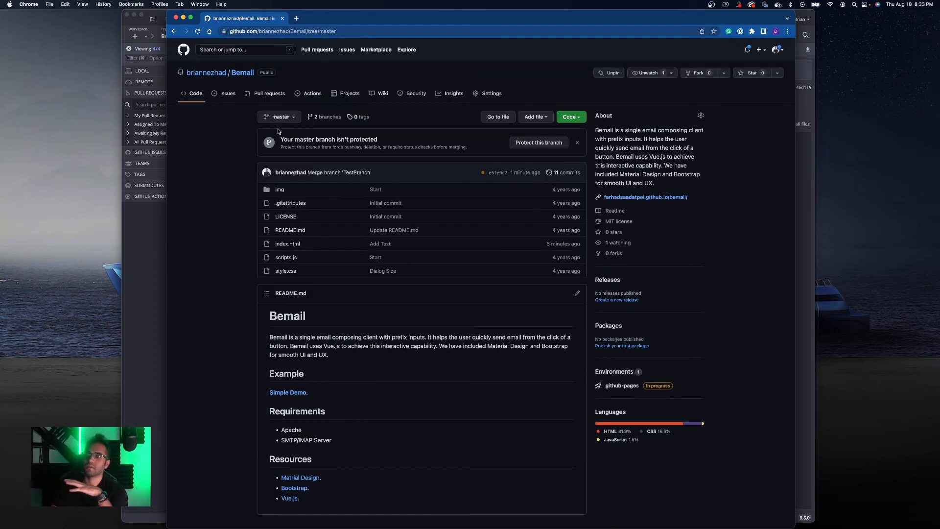
# - Open index.html on master to inspect the merged heading line, then go back to the repository page
pyautogui.click(288, 118)
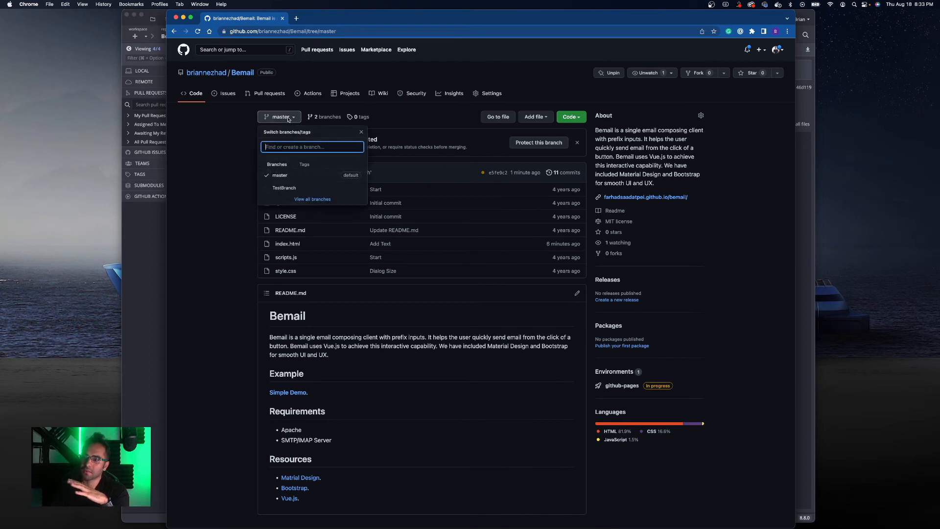
pyautogui.click(215, 148)
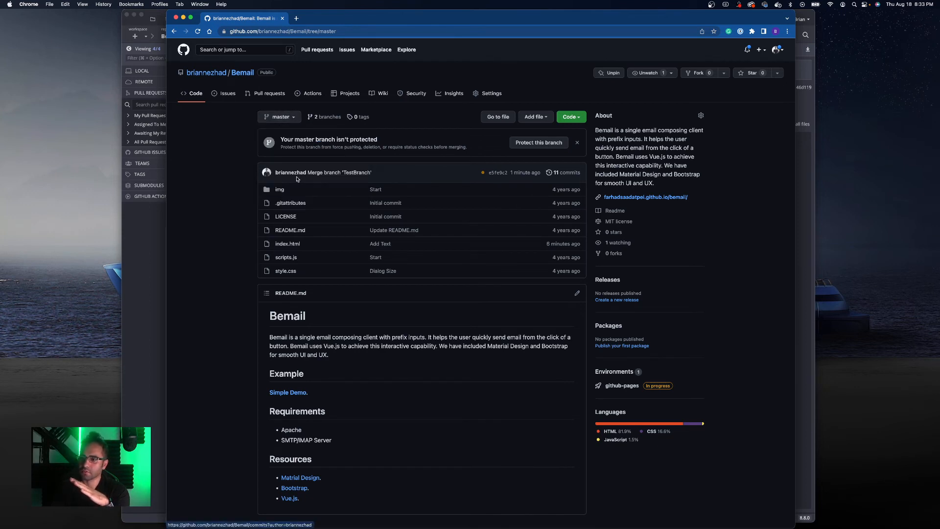
pyautogui.click(288, 244)
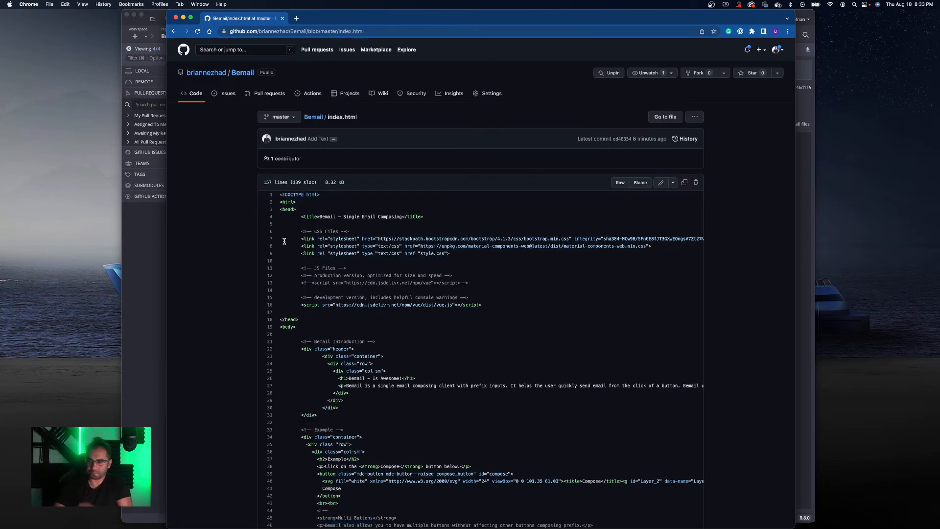
pyautogui.scroll(-2, 294, 244)
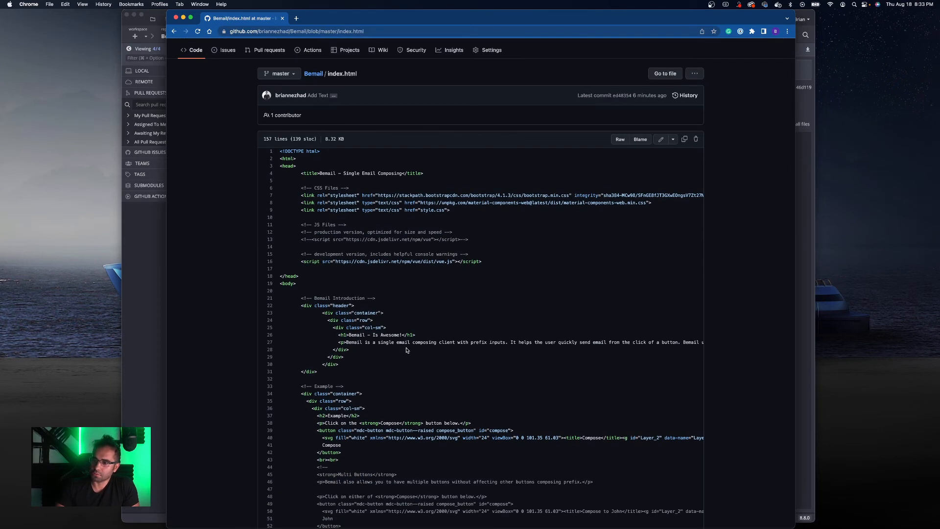
pyautogui.moveTo(397, 335); pyautogui.dragTo(348, 335)
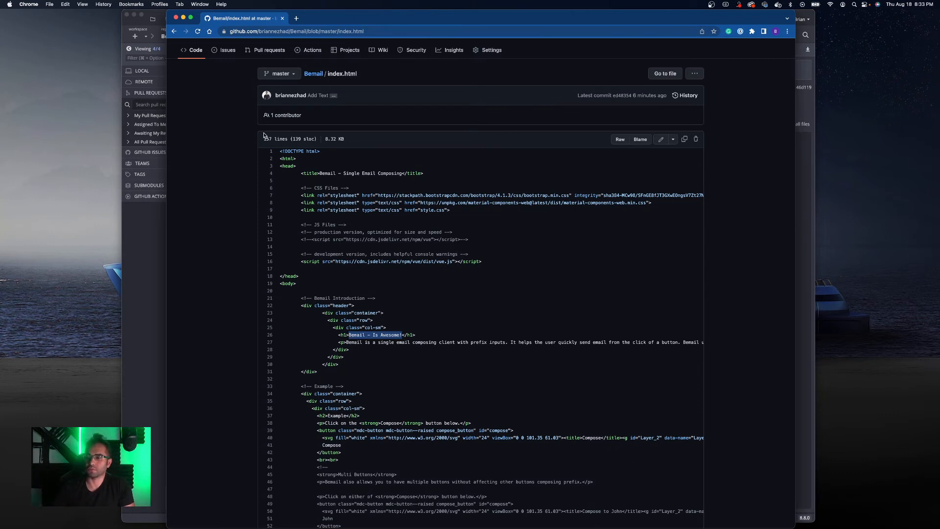
pyautogui.click(175, 32)
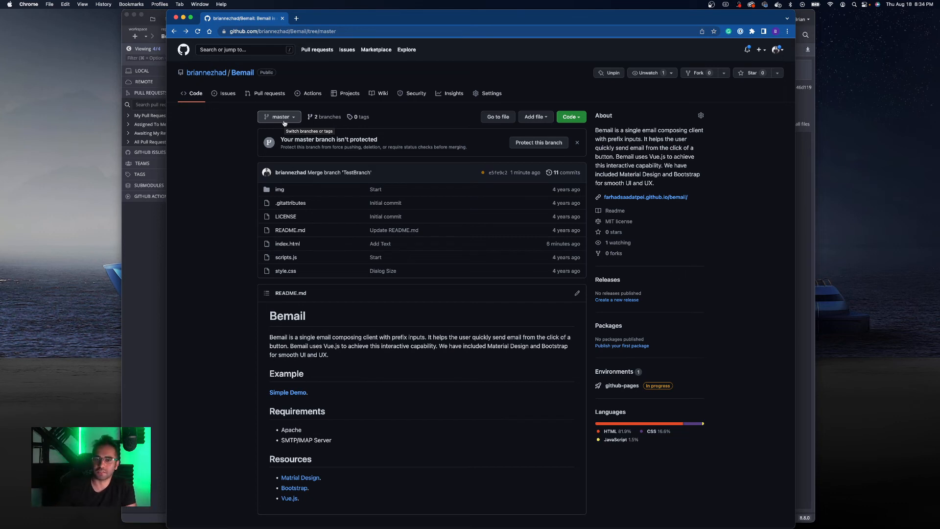
# - Create a branch named Revert at the Dialog Size commit and push it to origin
pyautogui.click(139, 214)
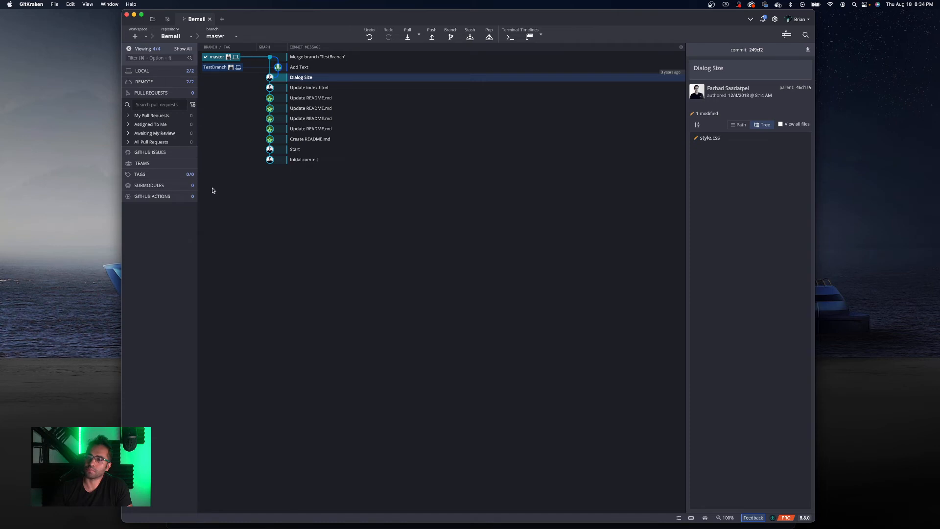
pyautogui.rightClick(303, 79)
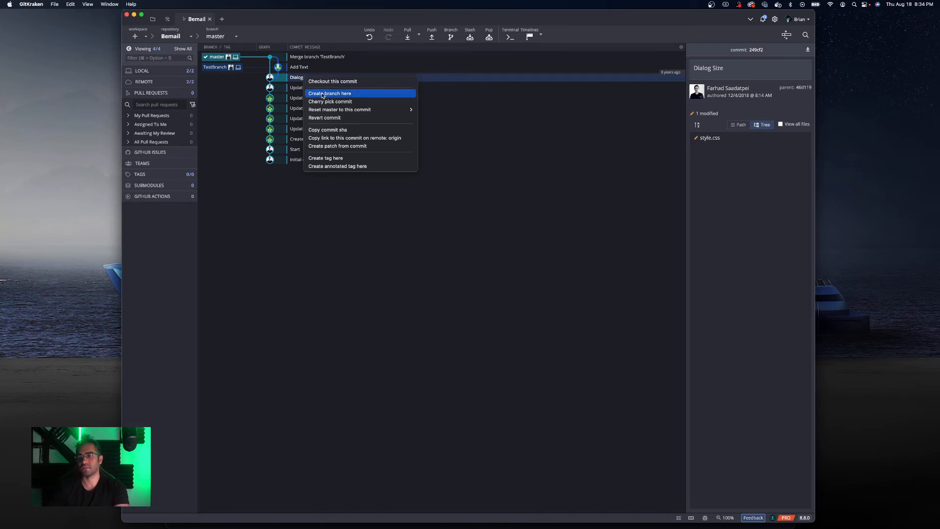
pyautogui.click(299, 80)
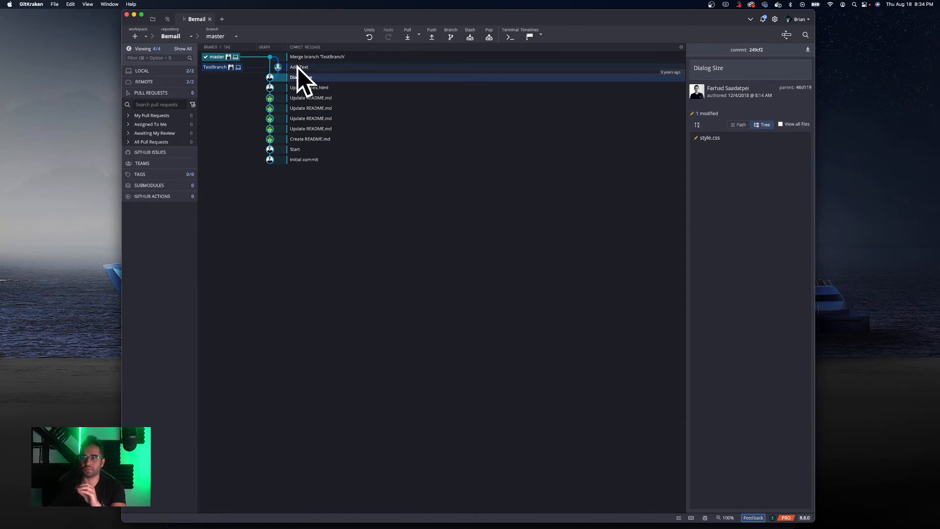
pyautogui.rightClick(302, 79)
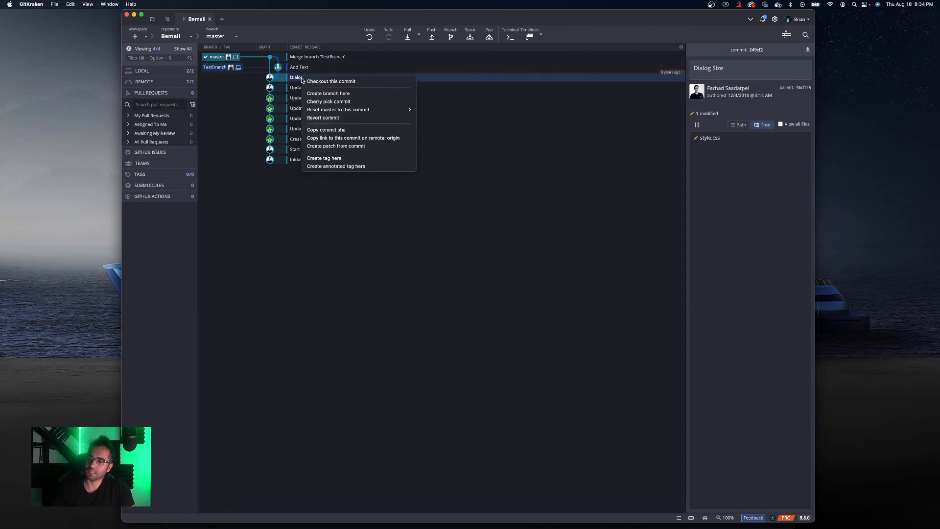
pyautogui.click(326, 93)
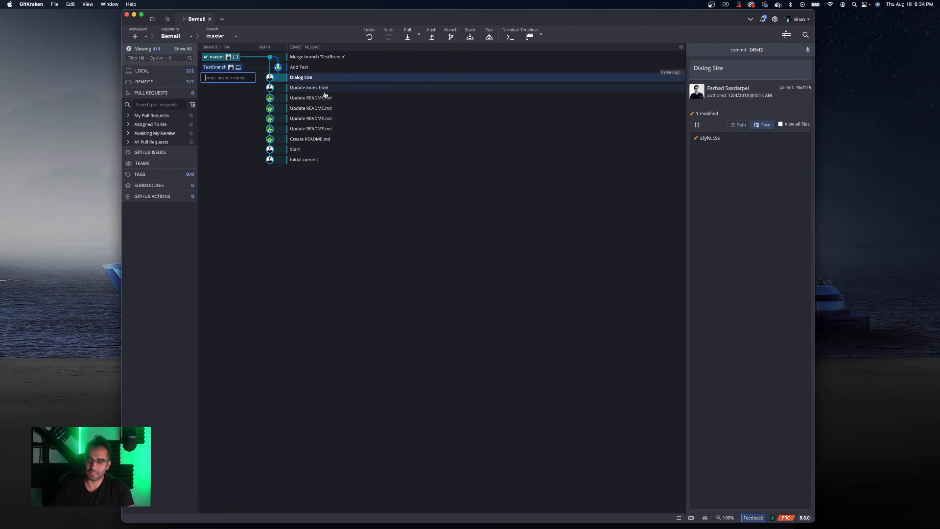
pyautogui.write('Revert')
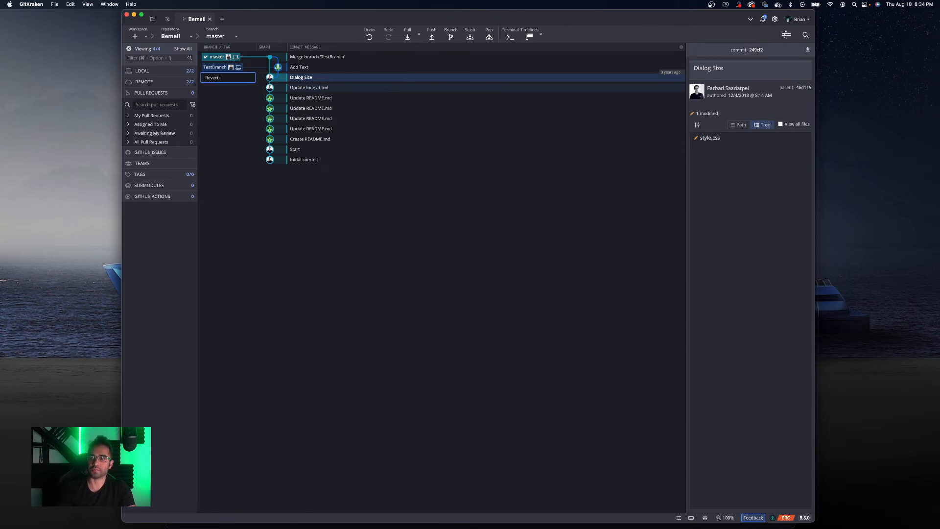
pyautogui.press('Return')
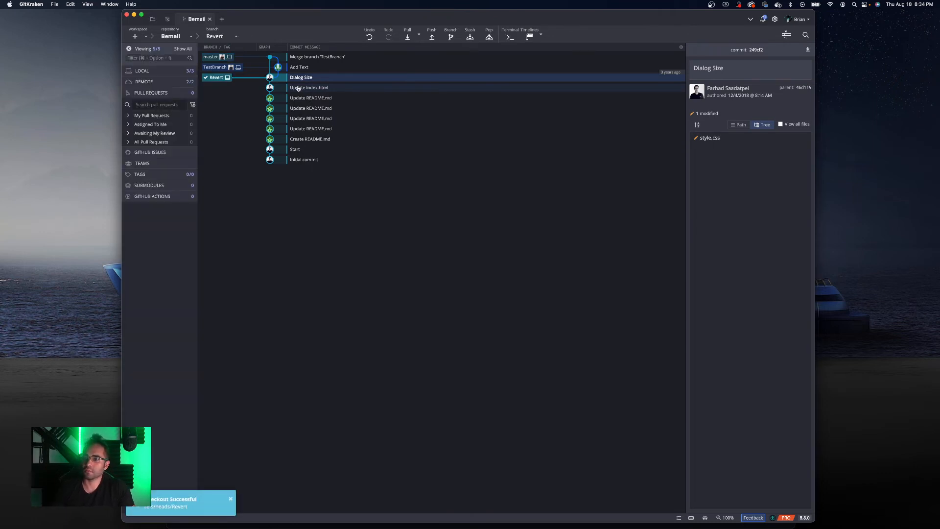
pyautogui.click(432, 38)
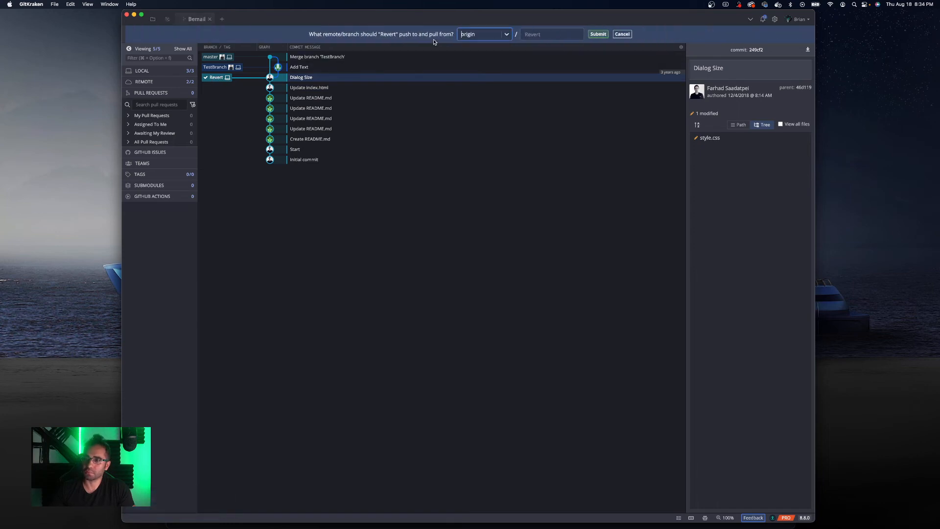
pyautogui.click(598, 33)
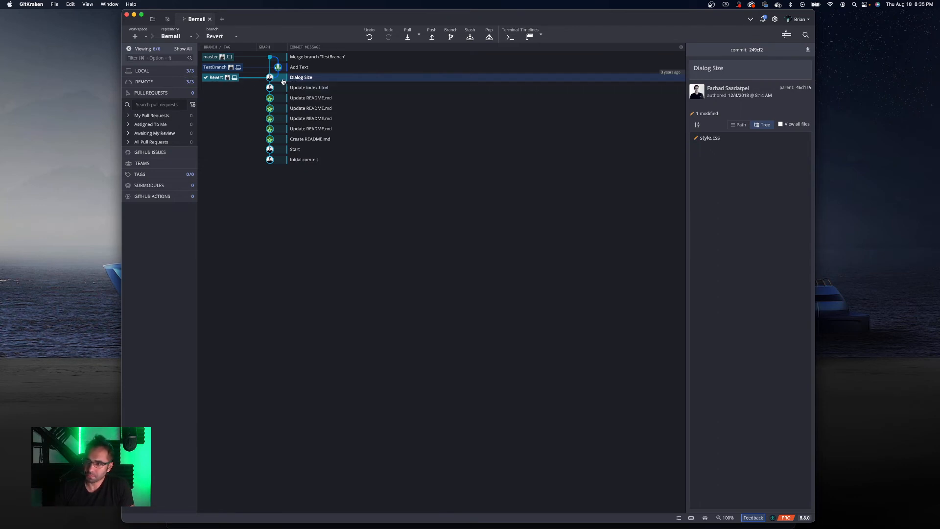
# - Delete TestBranch together with origin/TestBranch
pyautogui.rightClick(214, 68)
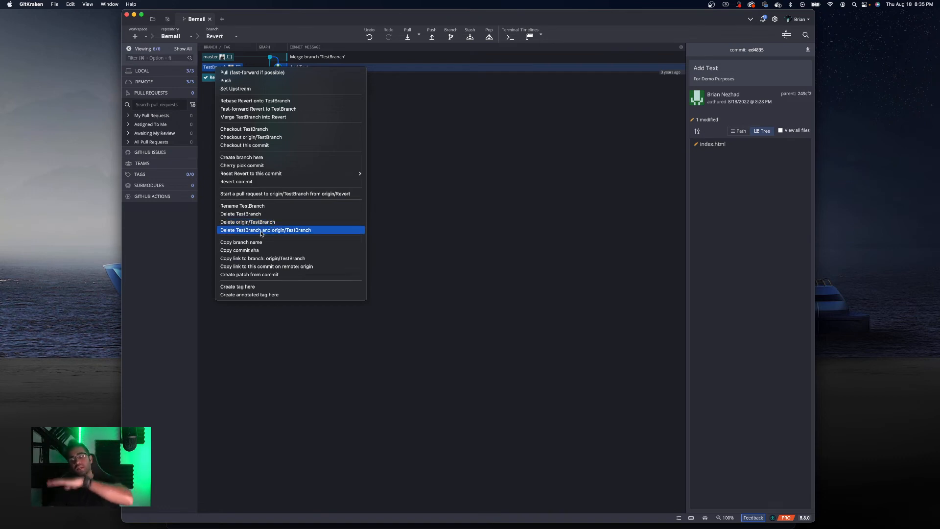
pyautogui.click(261, 233)
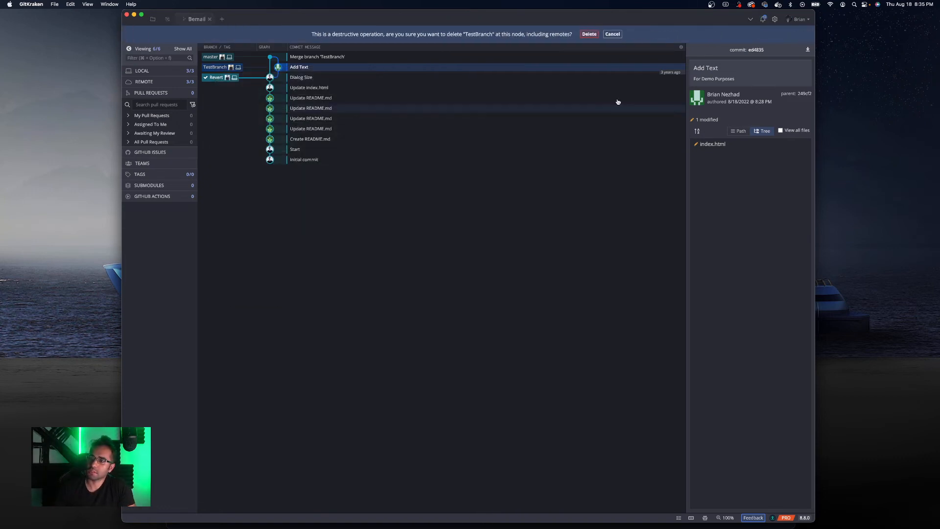
pyautogui.click(598, 35)
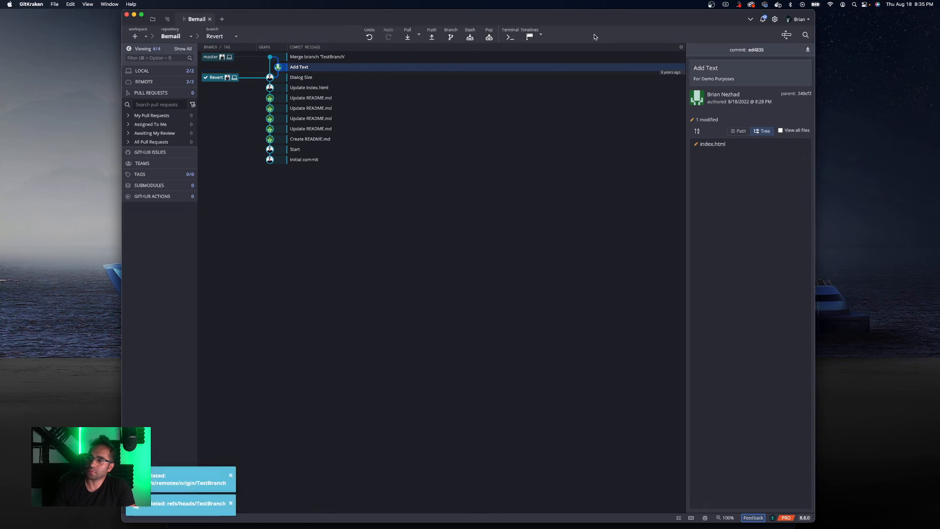
pyautogui.click(219, 78)
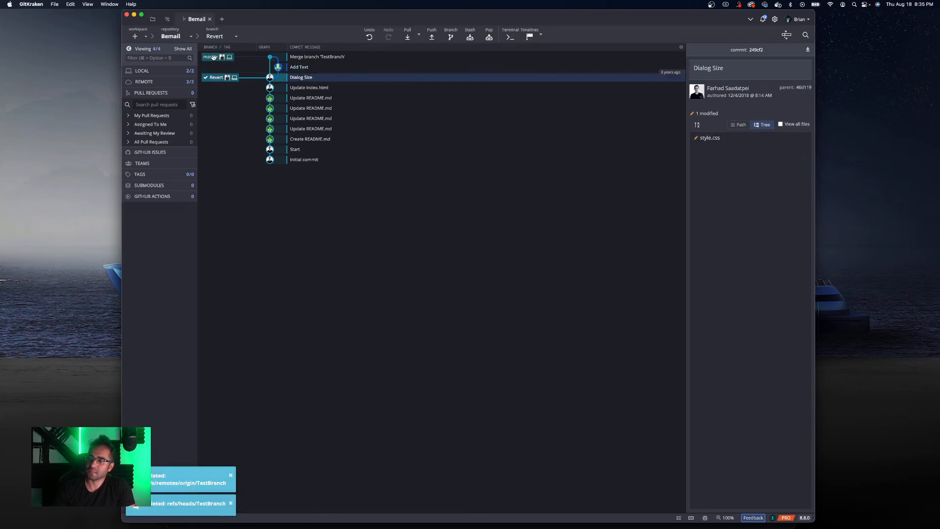
pyautogui.moveTo(213, 58); pyautogui.dragTo(223, 81)
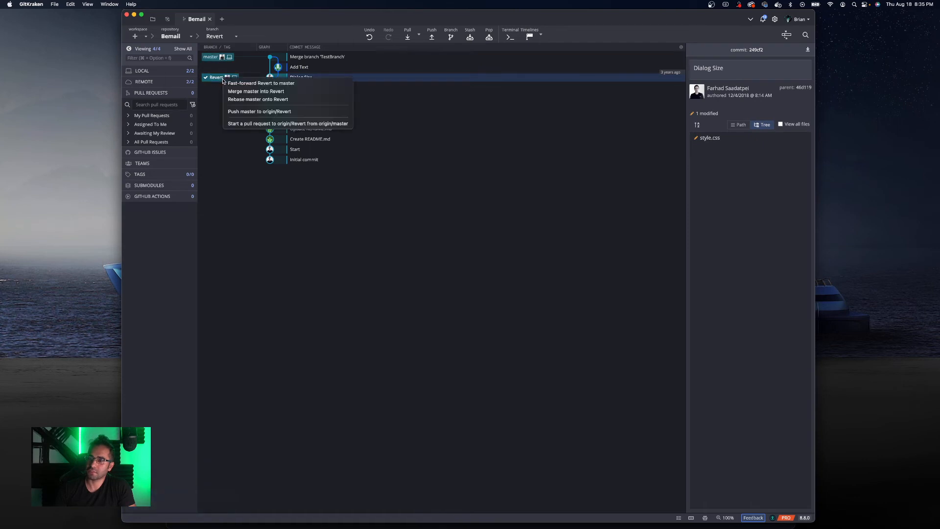
pyautogui.click(219, 92)
pyautogui.rightClick(218, 77)
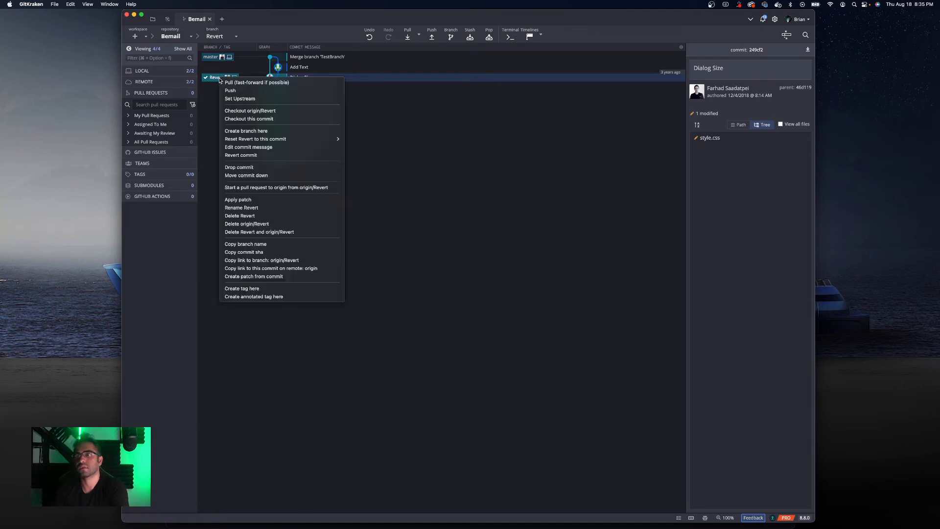
pyautogui.click(217, 83)
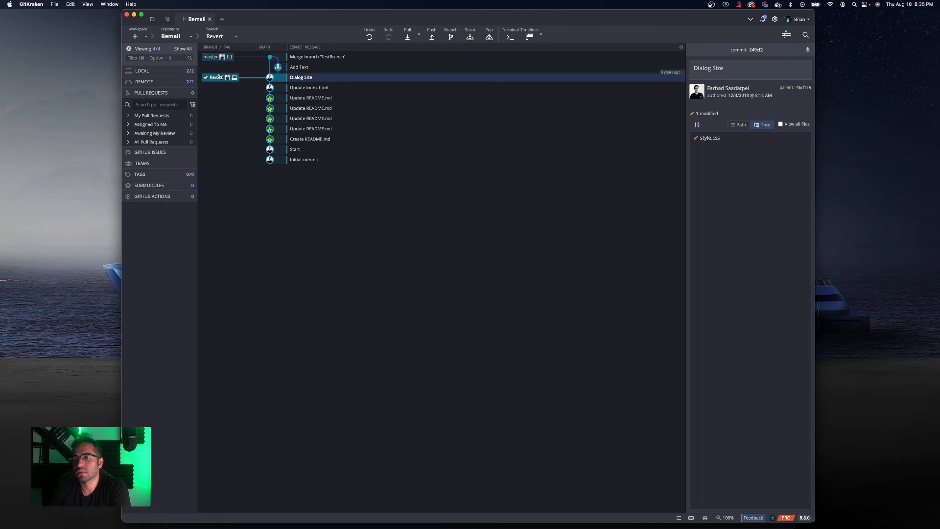
pyautogui.rightClick(220, 77)
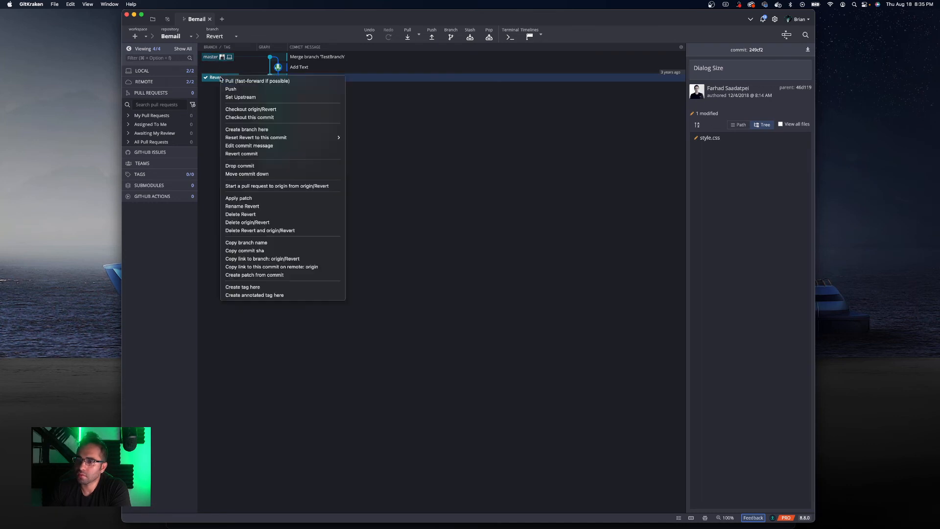
pyautogui.moveTo(288, 138)
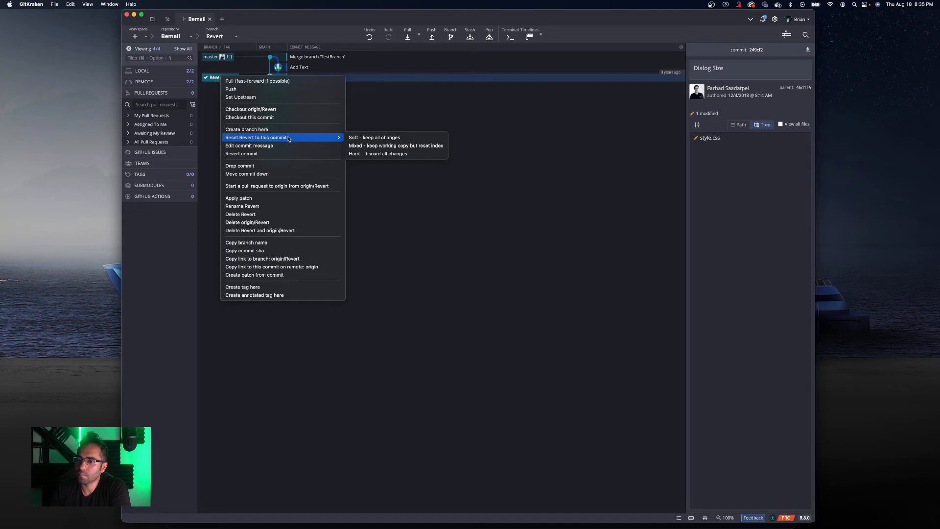
pyautogui.click(208, 105)
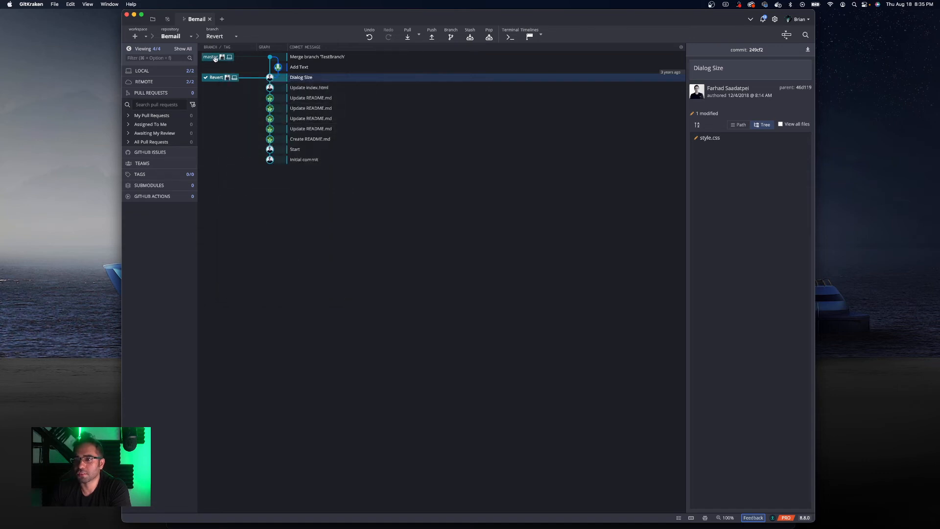
# - Merge master into Revert, undo the merge and the branch deletion, then redo the merge
pyautogui.moveTo(215, 59); pyautogui.dragTo(222, 80)
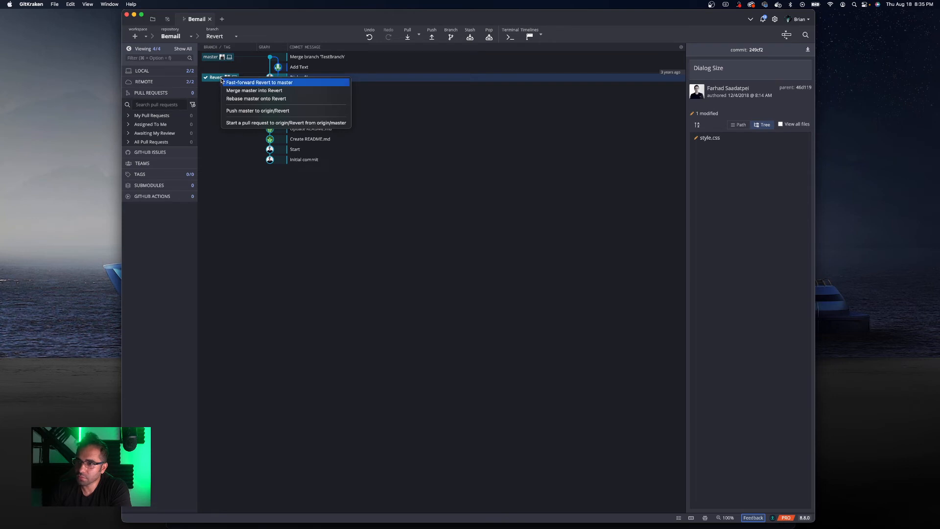
pyautogui.click(260, 91)
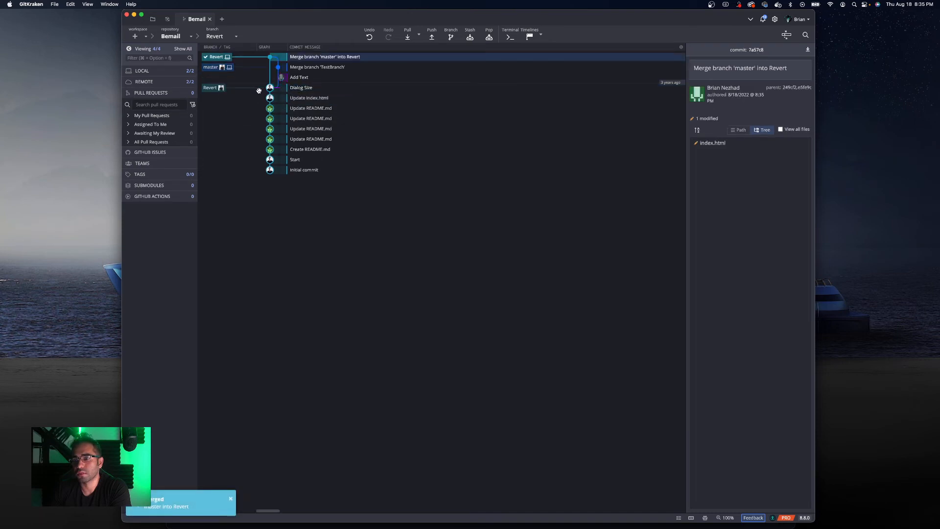
pyautogui.click(370, 37)
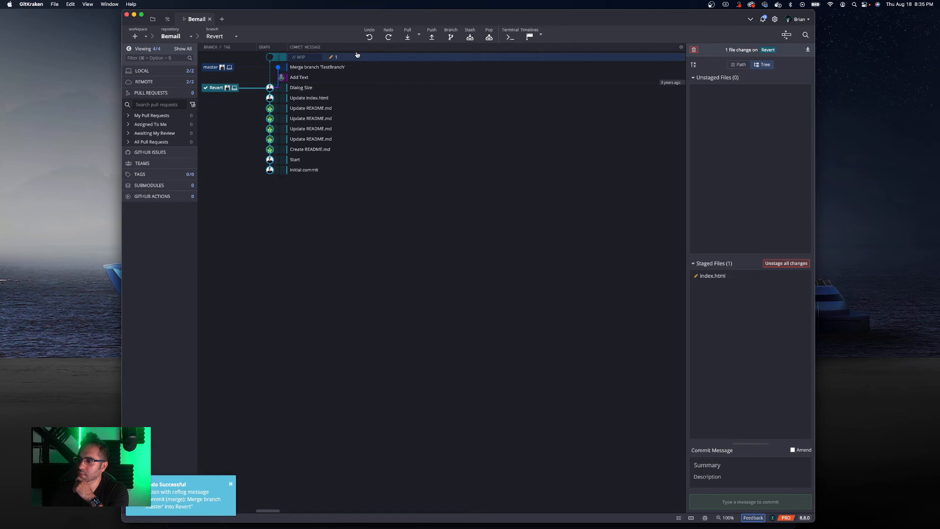
pyautogui.click(389, 37)
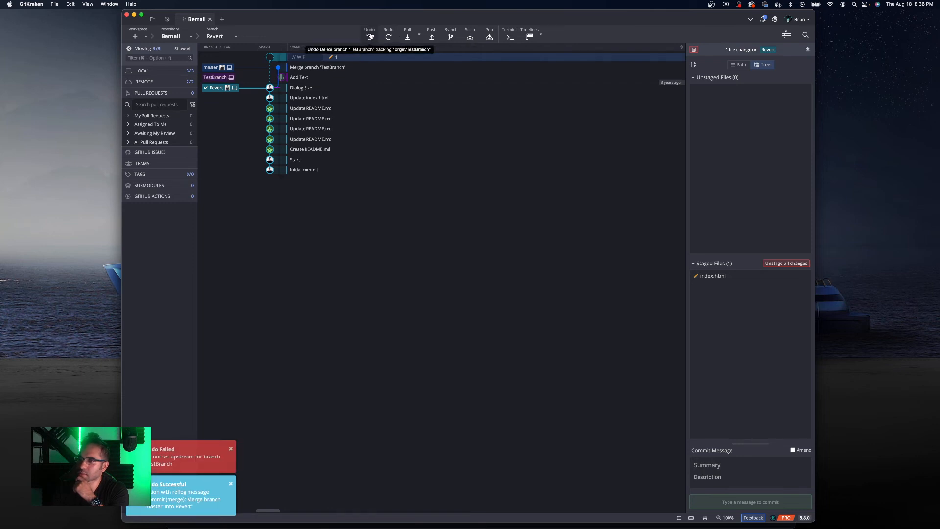
pyautogui.click(389, 37)
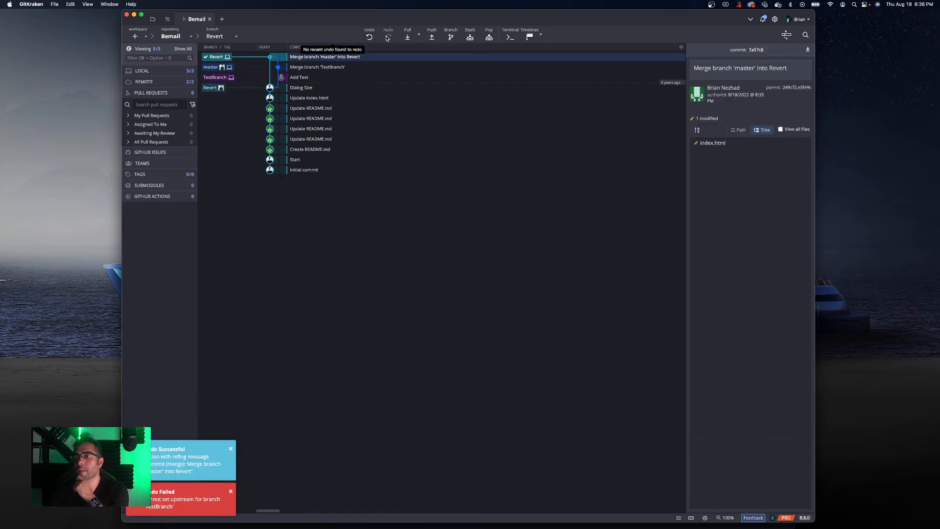
# - Reset the local Revert branch back to origin/Revert, discarding the merge
pyautogui.rightClick(212, 54)
pyautogui.rightClick(212, 54)
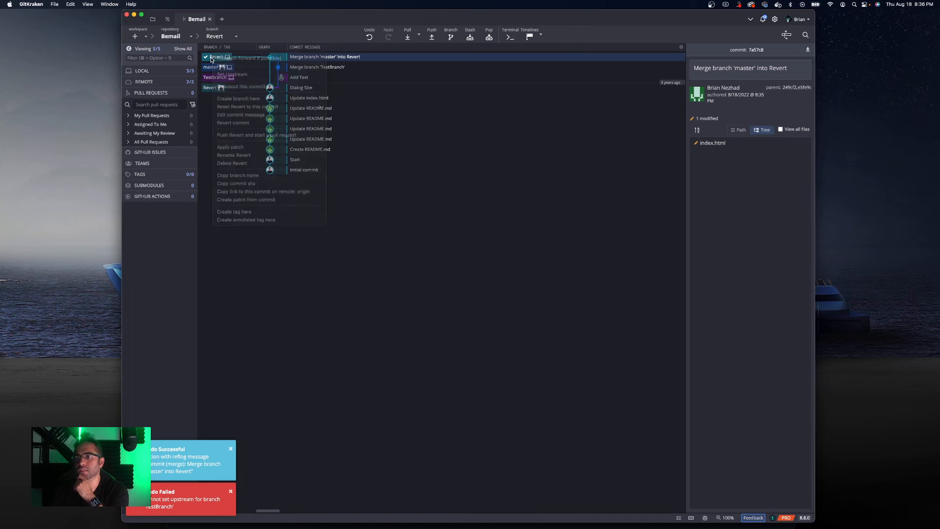
pyautogui.click(245, 165)
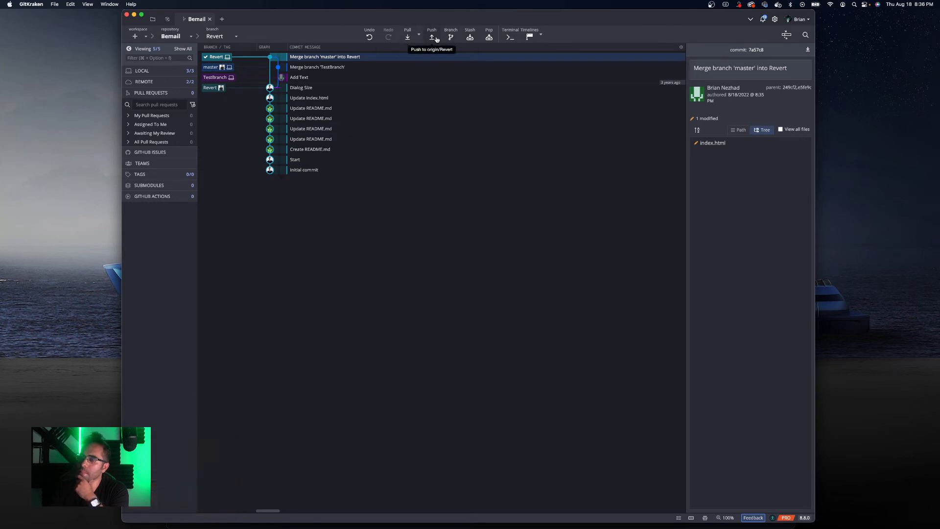
pyautogui.doubleClick(210, 88)
pyautogui.click(567, 34)
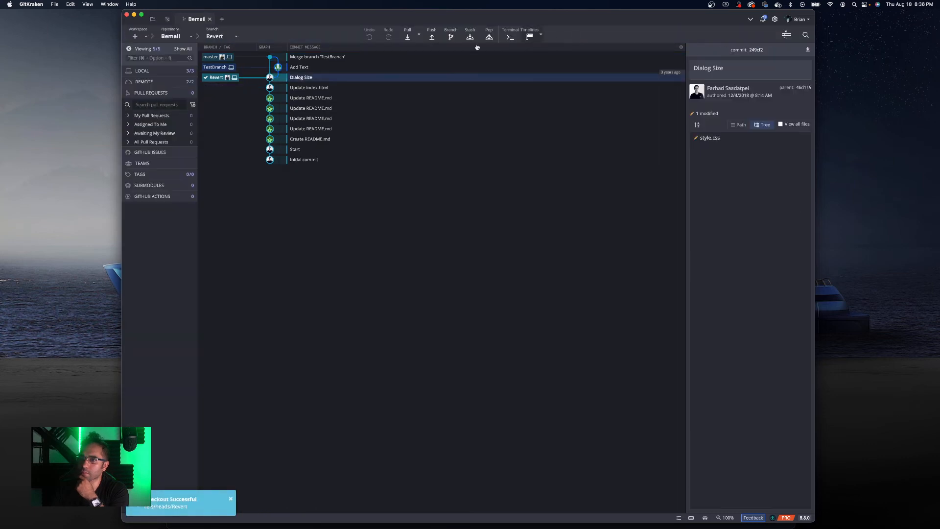
# - Check out TestBranch and try to delete it
pyautogui.click(220, 57)
pyautogui.doubleClick(215, 67)
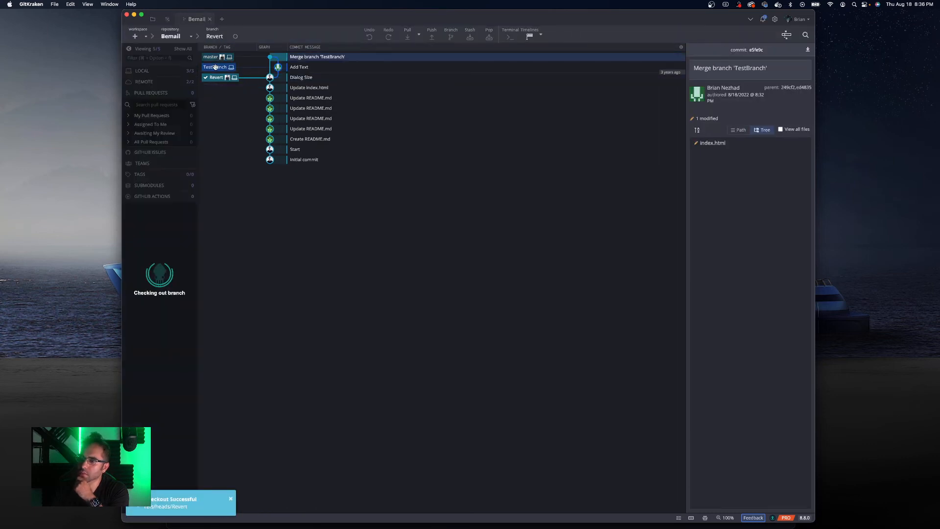
pyautogui.rightClick(218, 67)
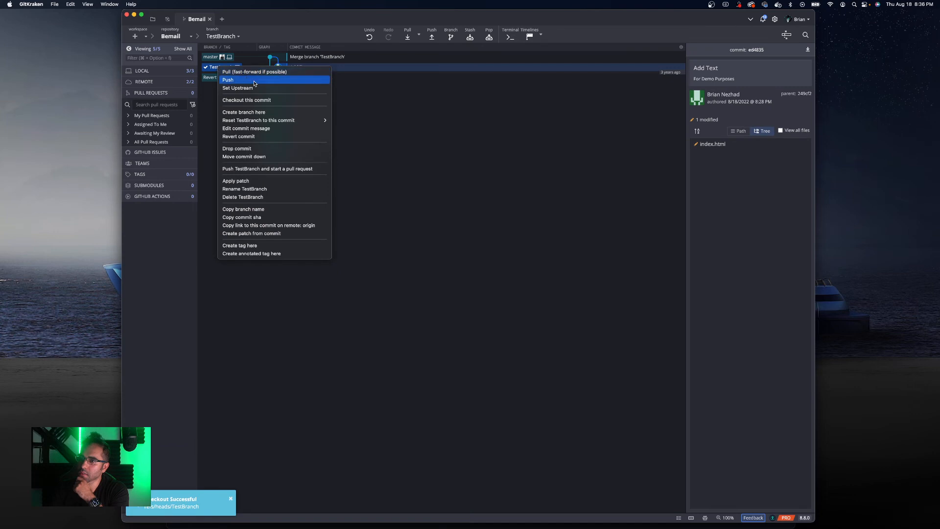
pyautogui.click(247, 197)
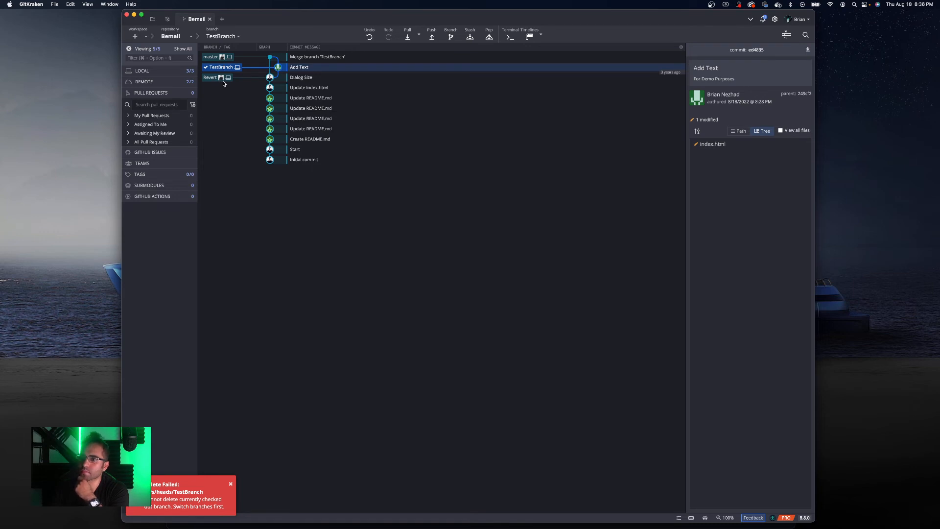
# - Check out the Revert branch and delete the local TestBranch
pyautogui.doubleClick(221, 77)
pyautogui.rightClick(220, 68)
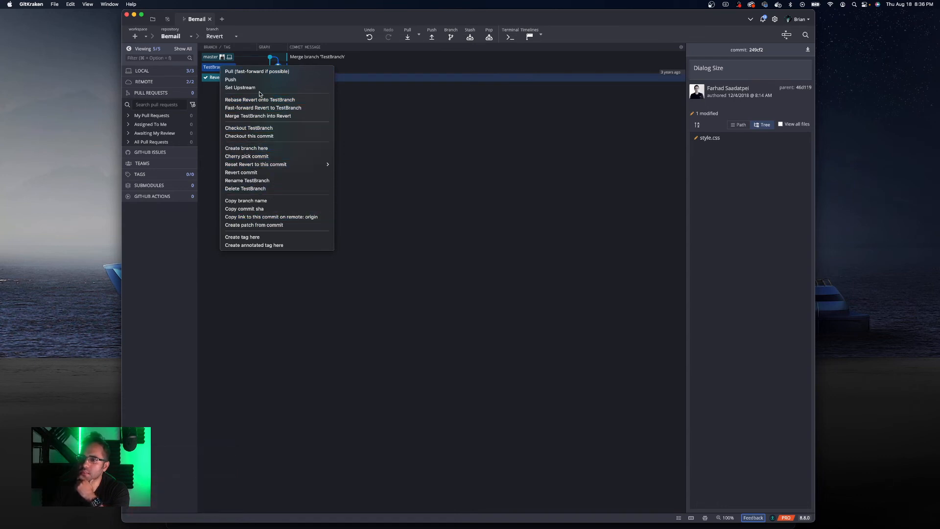
pyautogui.click(263, 189)
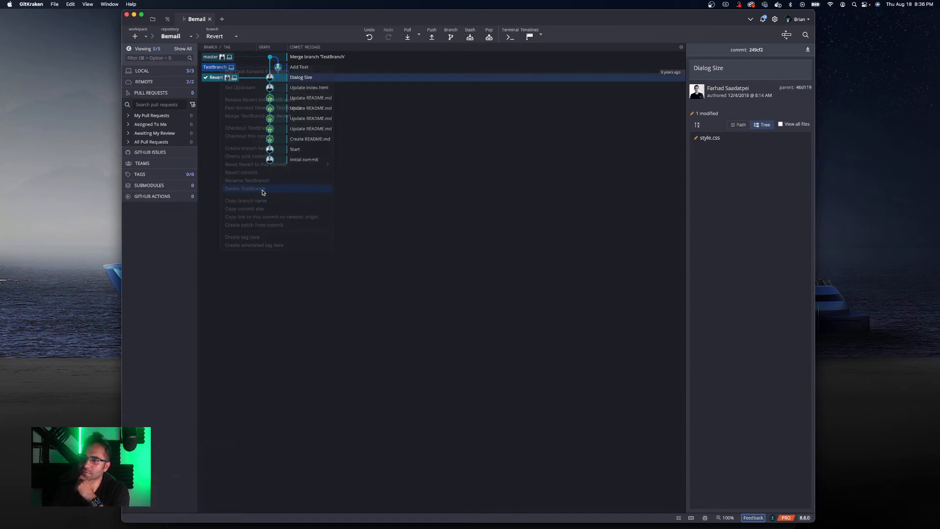
pyautogui.click(554, 35)
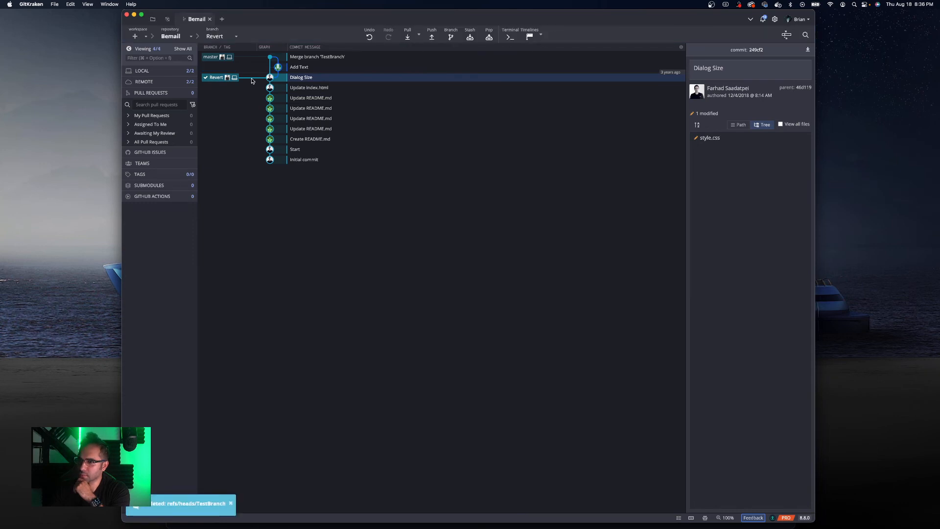
pyautogui.rightClick(300, 80)
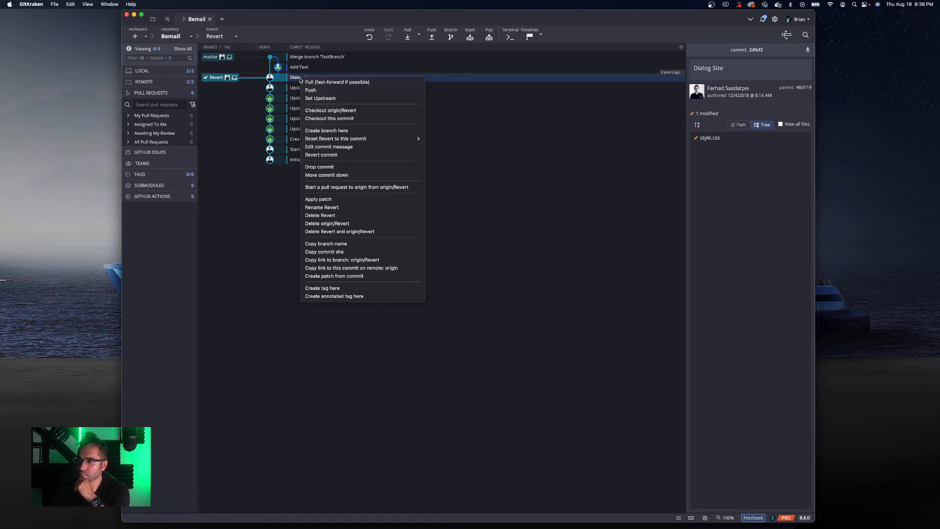
pyautogui.click(249, 89)
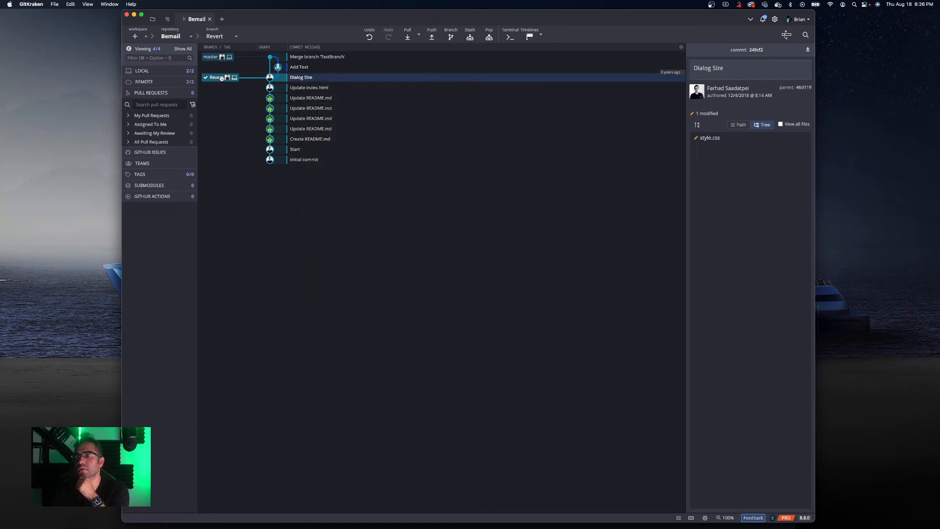
# - Check out the master branch
pyautogui.click(302, 57)
pyautogui.rightClick(300, 58)
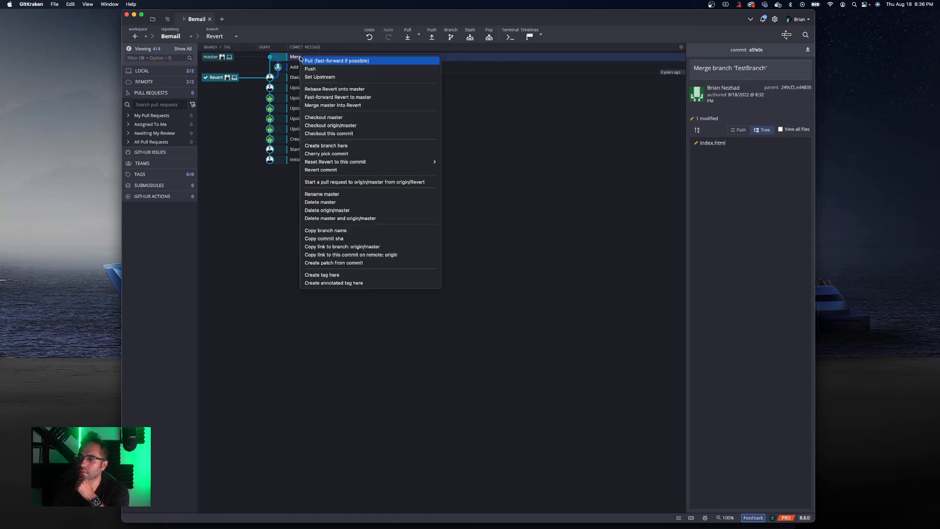
pyautogui.press('Escape')
pyautogui.rightClick(218, 77)
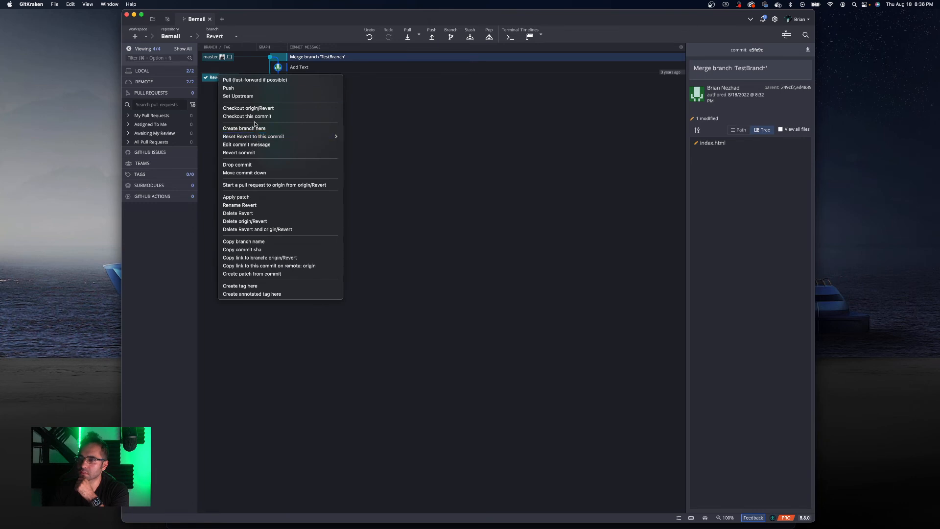
pyautogui.doubleClick(218, 58)
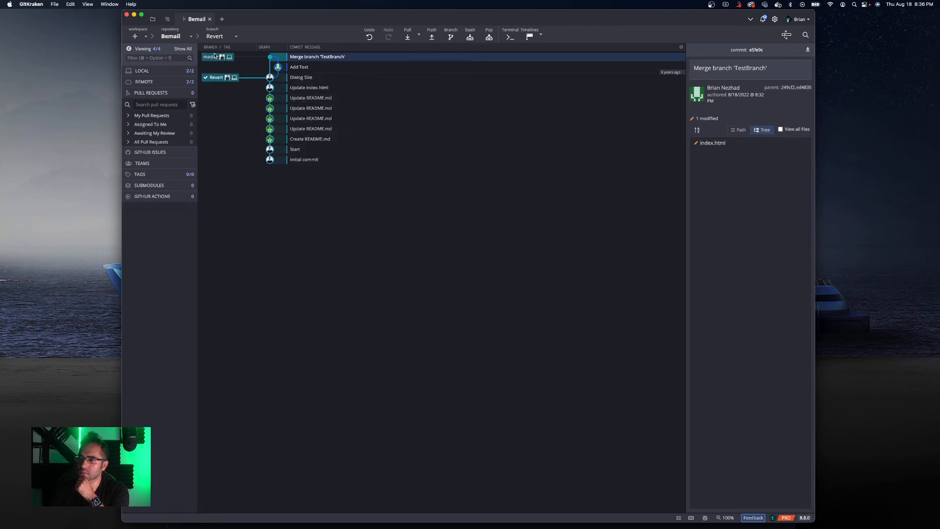
# - Hard reset master to the Revert branch's commit, discarding all changes
pyautogui.rightClick(219, 78)
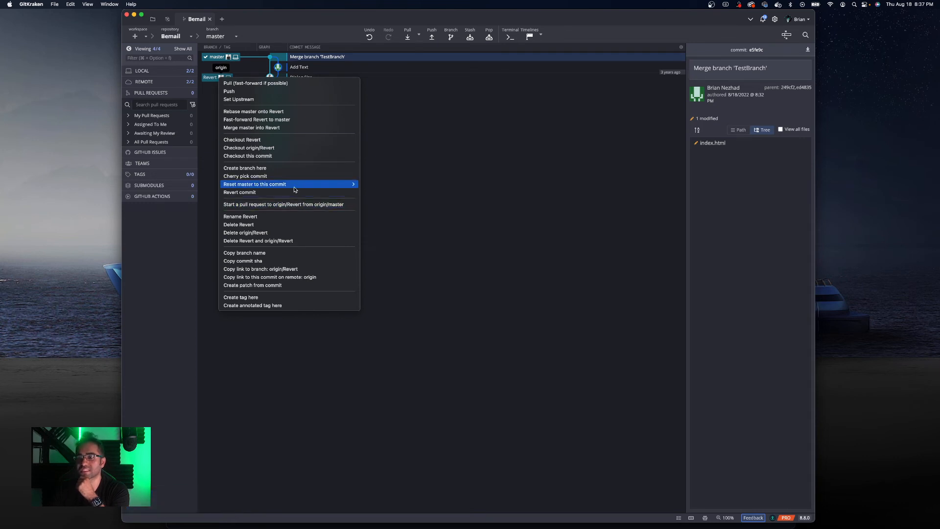
pyautogui.moveTo(297, 185)
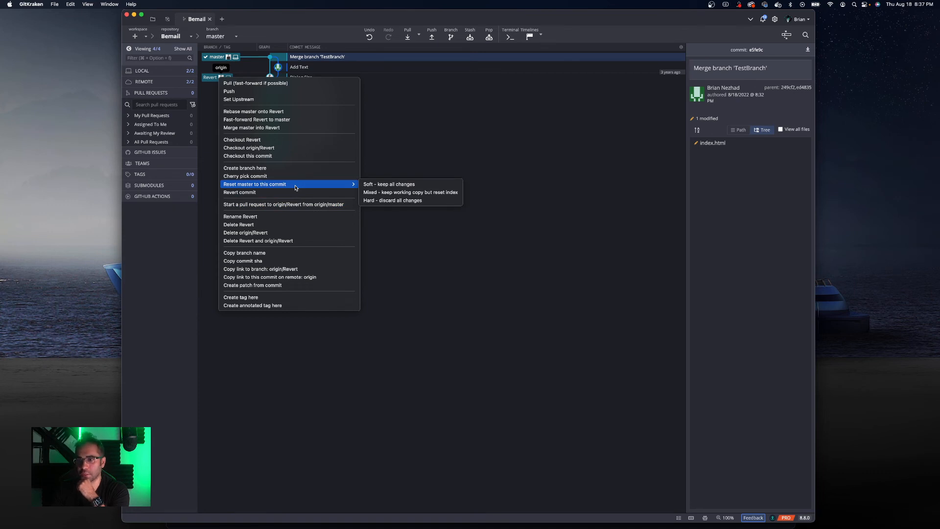
pyautogui.click(214, 97)
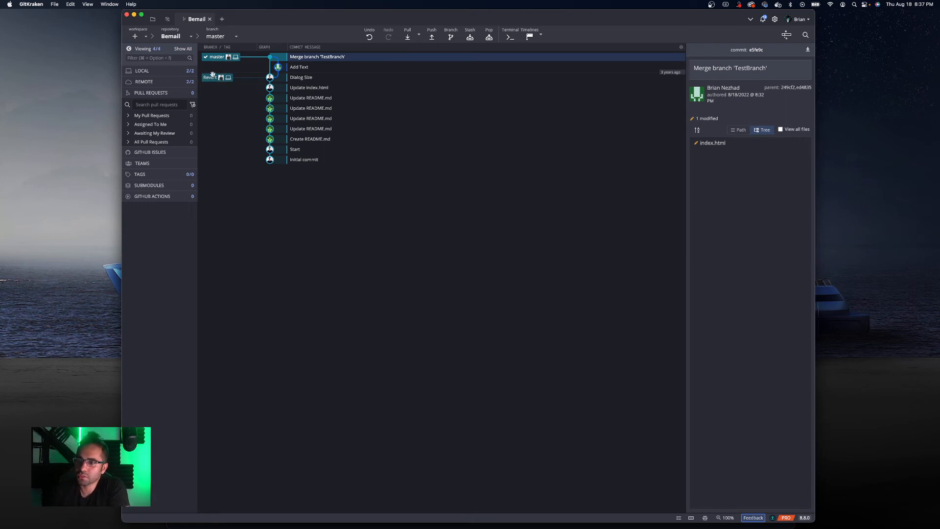
pyautogui.rightClick(217, 79)
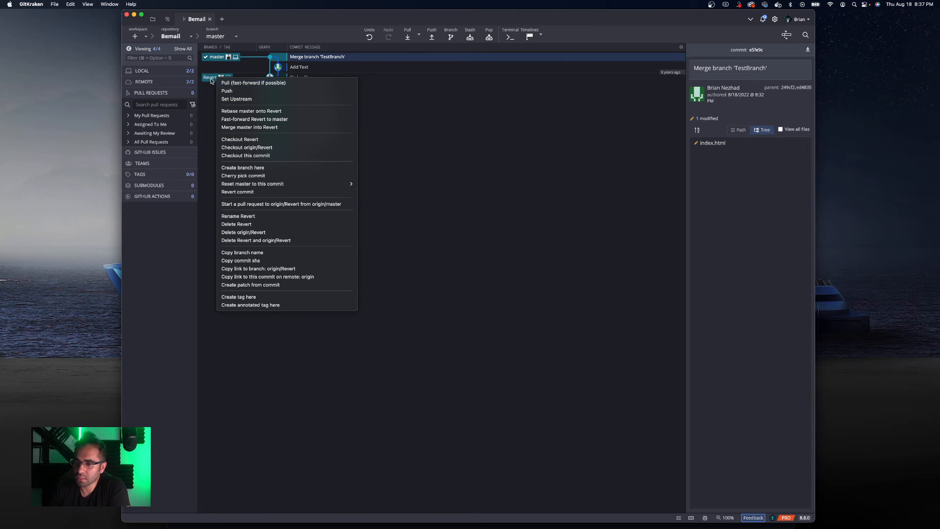
pyautogui.moveTo(281, 184)
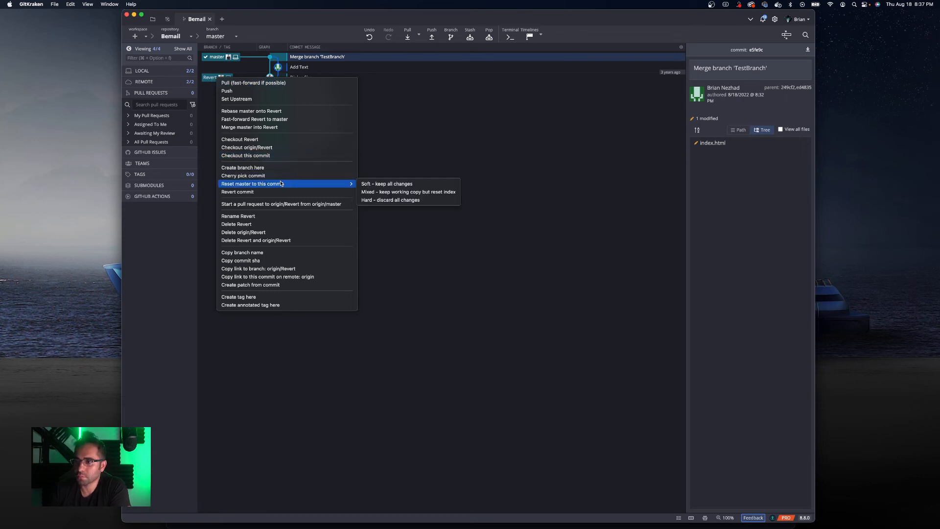
pyautogui.click(384, 200)
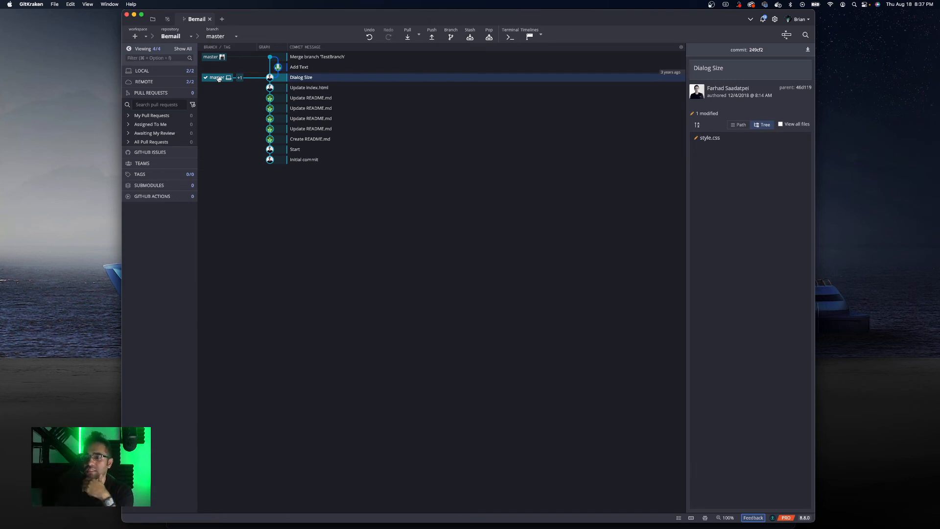
# - Force push the reset master branch to origin
pyautogui.click(432, 37)
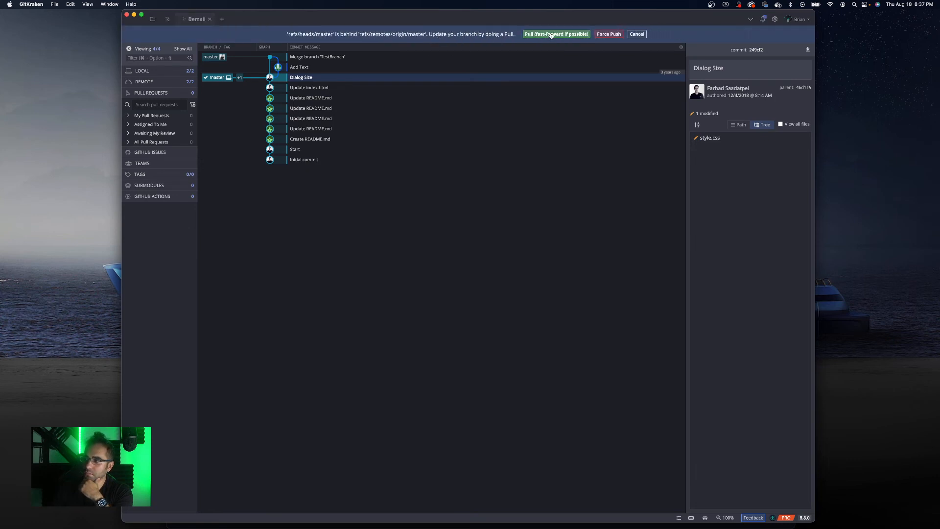
pyautogui.click(610, 34)
pyautogui.click(545, 34)
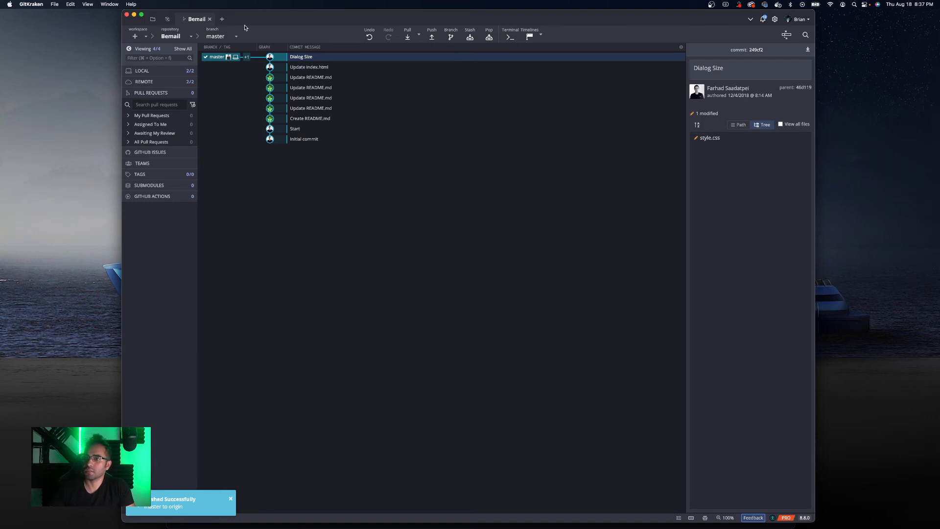
# - Switch to VS Code to inspect the h1 heading in index.html, then close its window
pyautogui.moveTo(441, 528)
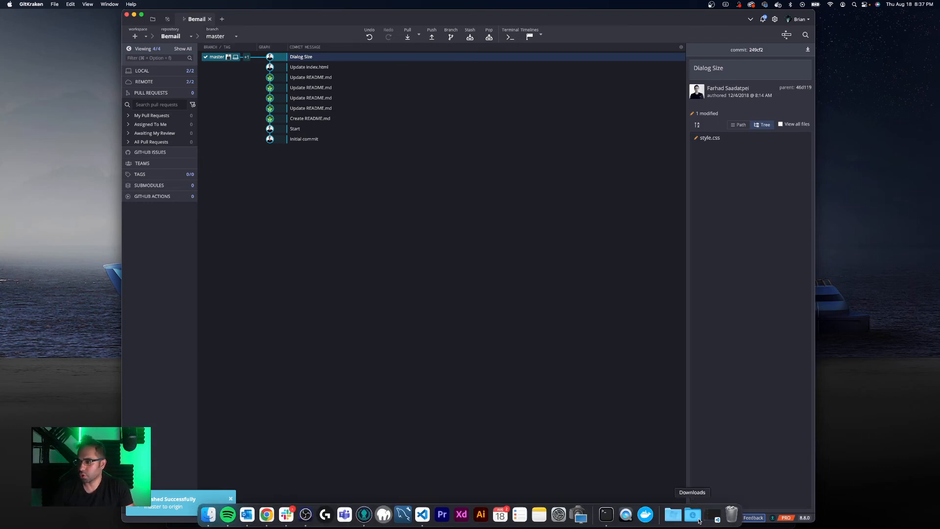
pyautogui.click(714, 515)
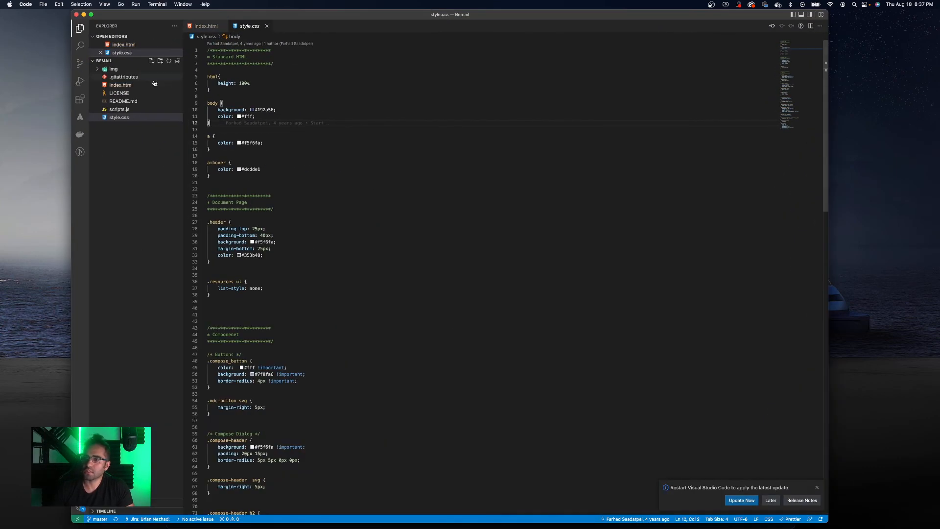
pyautogui.click(127, 86)
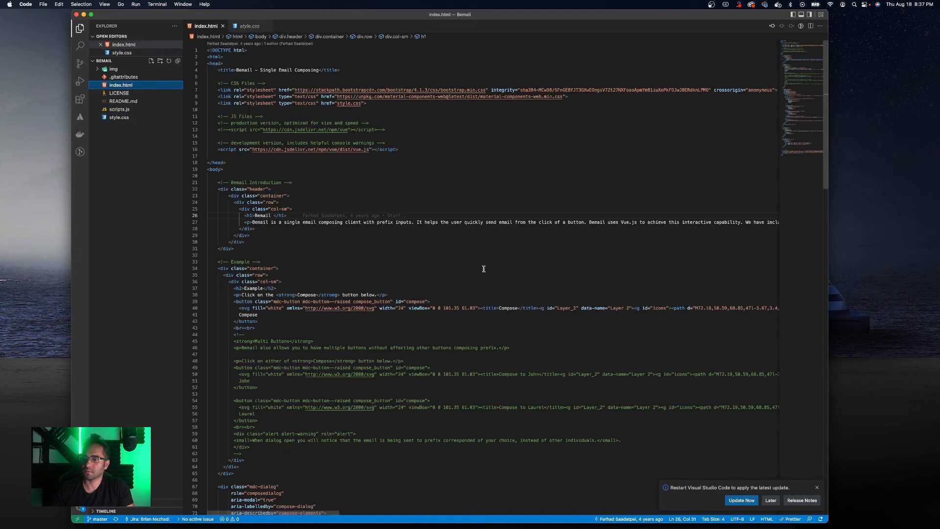
pyautogui.click(319, 295)
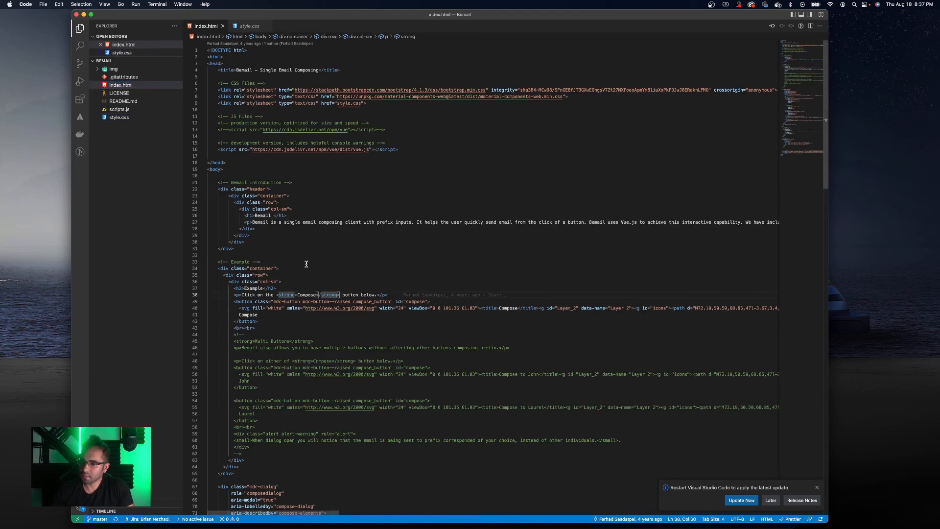
pyautogui.tripleClick(265, 217)
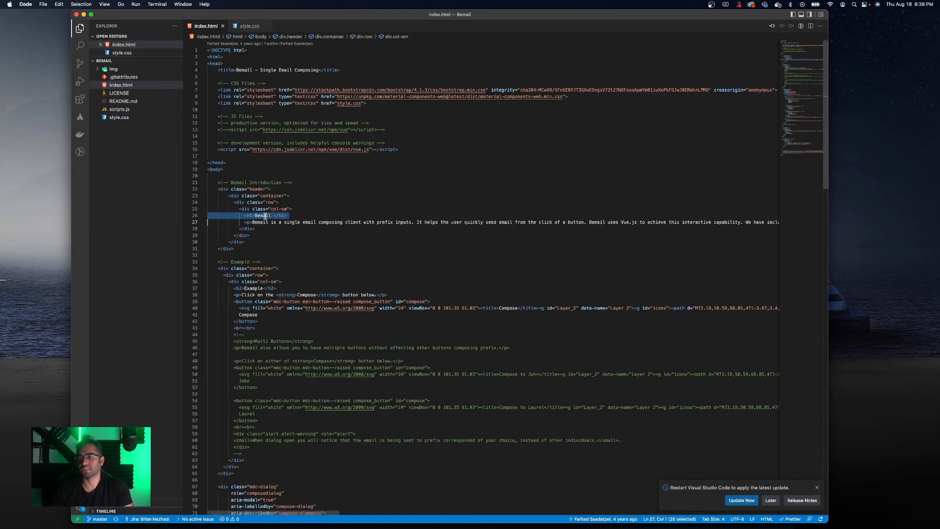
pyautogui.click(76, 15)
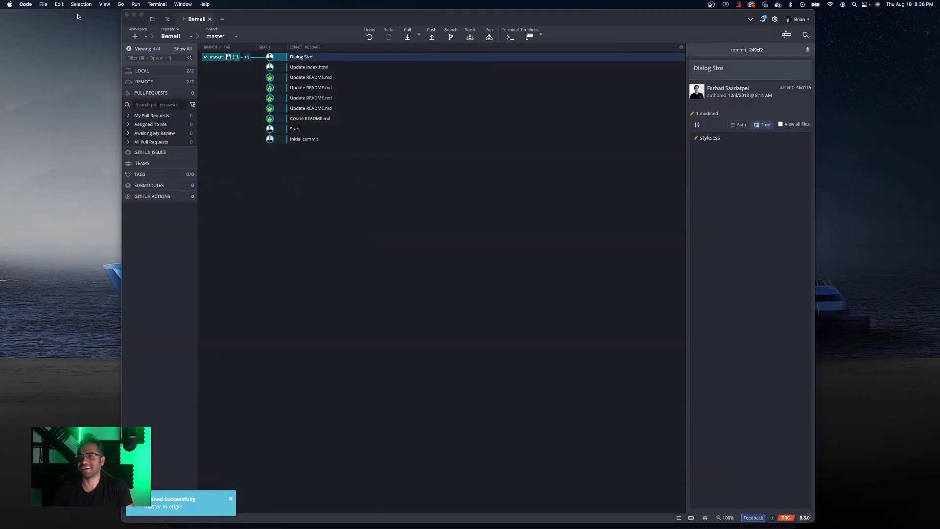
pyautogui.click(427, 203)
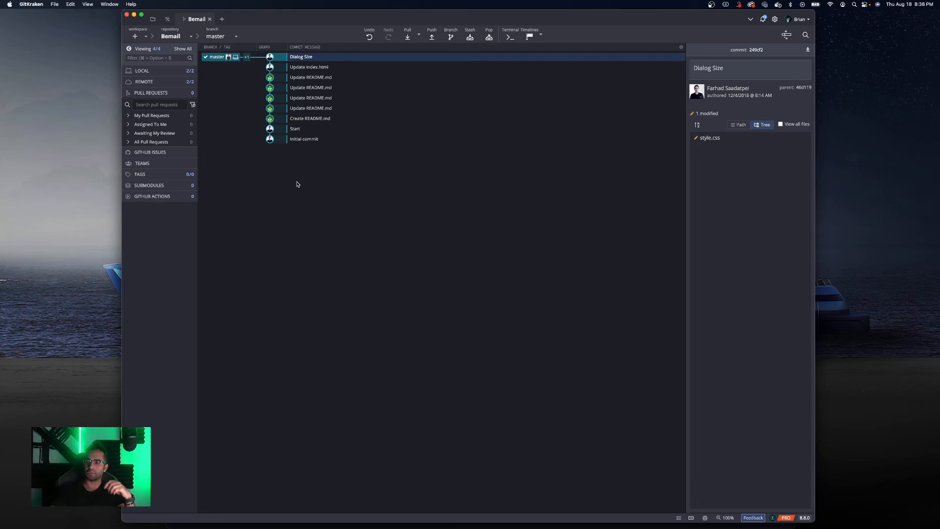
# - Reopen the Bemail project folder in VS Code from the recent items
pyautogui.moveTo(263, 520)
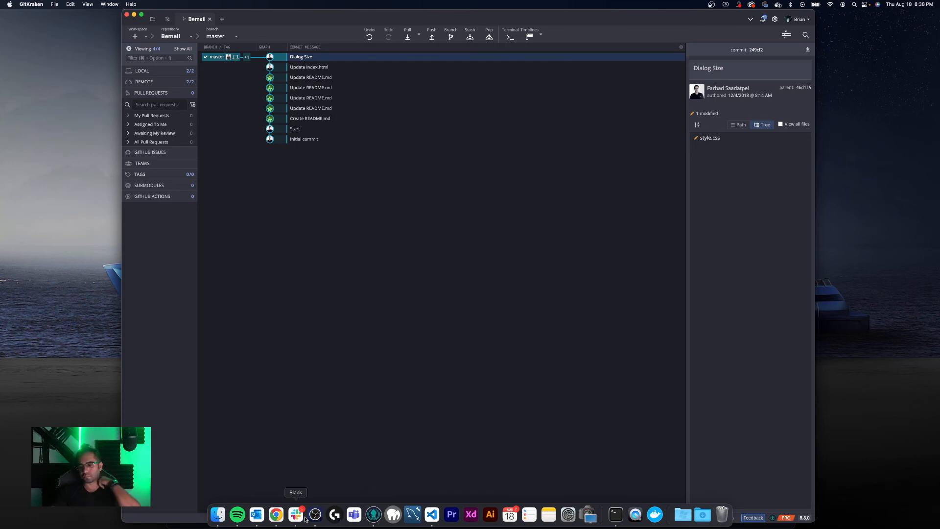
pyautogui.click(432, 514)
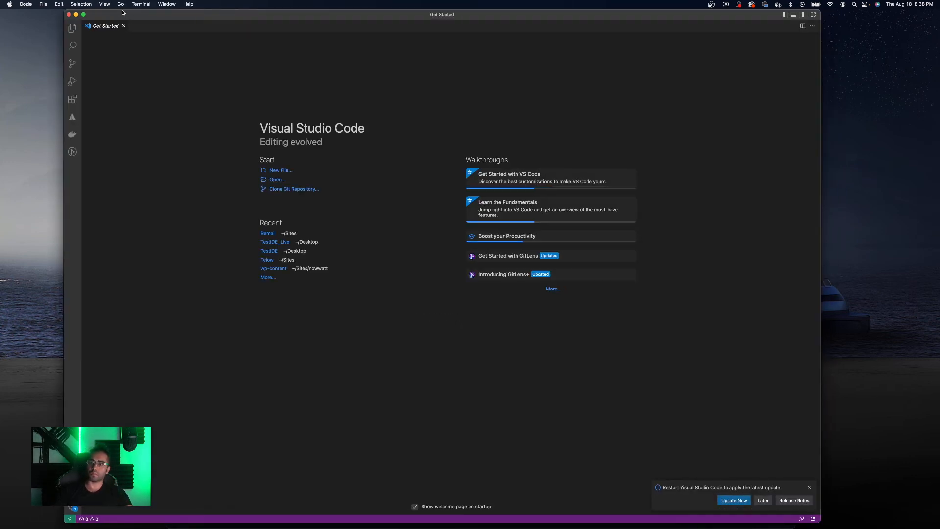
pyautogui.click(72, 28)
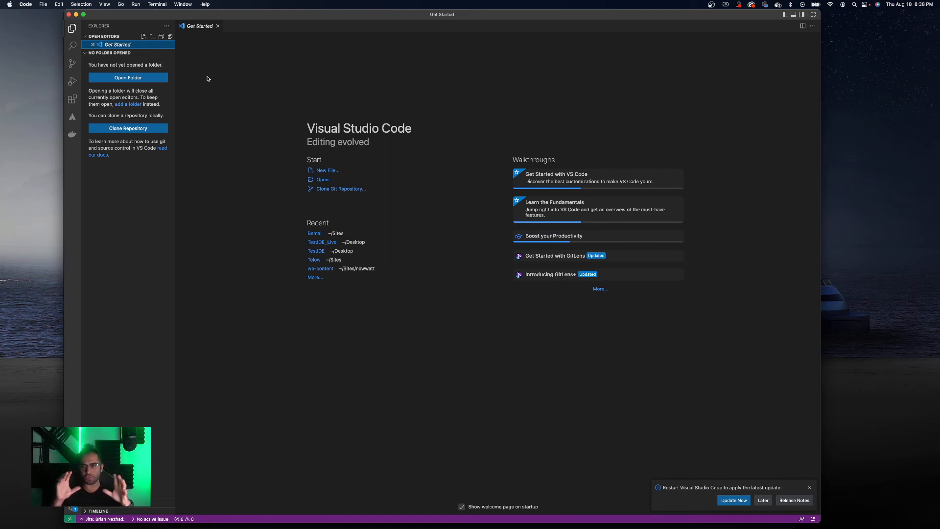
pyautogui.click(42, 5)
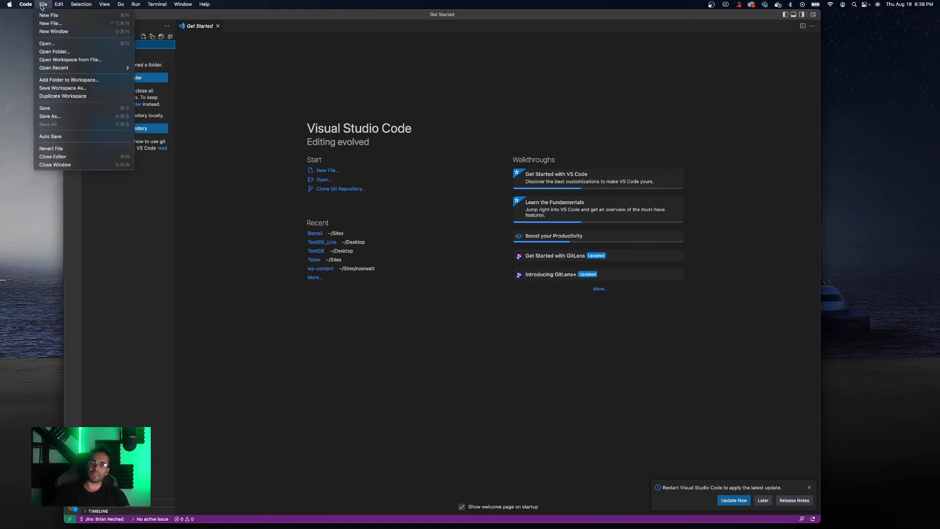
pyautogui.moveTo(97, 69)
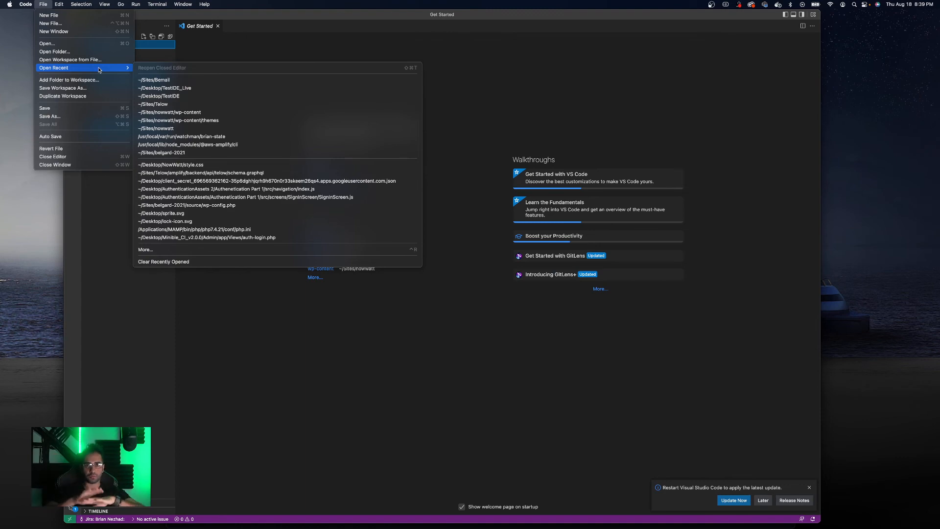
pyautogui.click(165, 80)
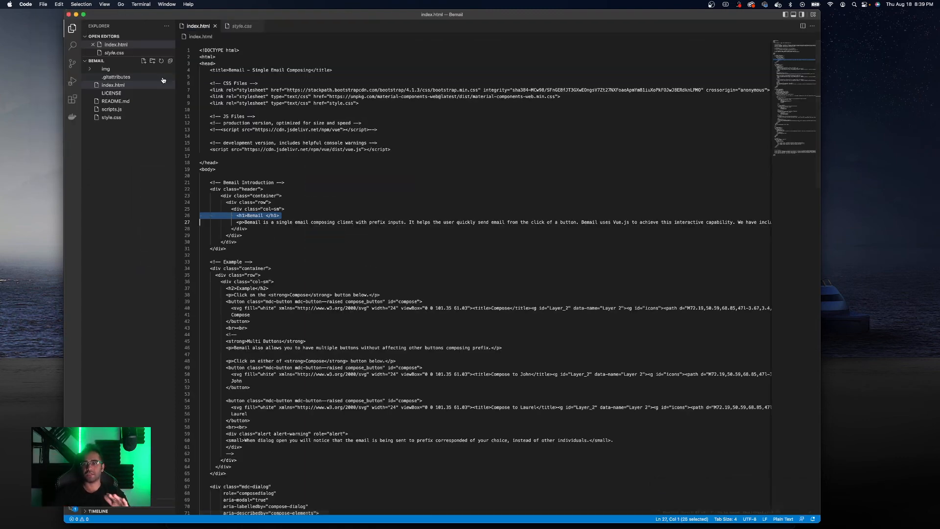
# - Change the h1 heading in index.html to "Bemail - Changes" and save the file
pyautogui.click(282, 216)
pyautogui.click(270, 216)
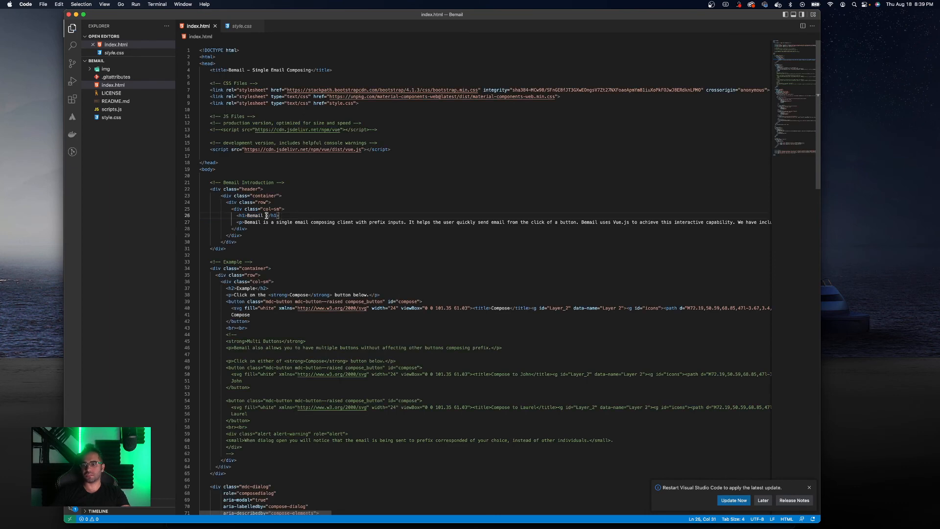
pyautogui.write('- ')
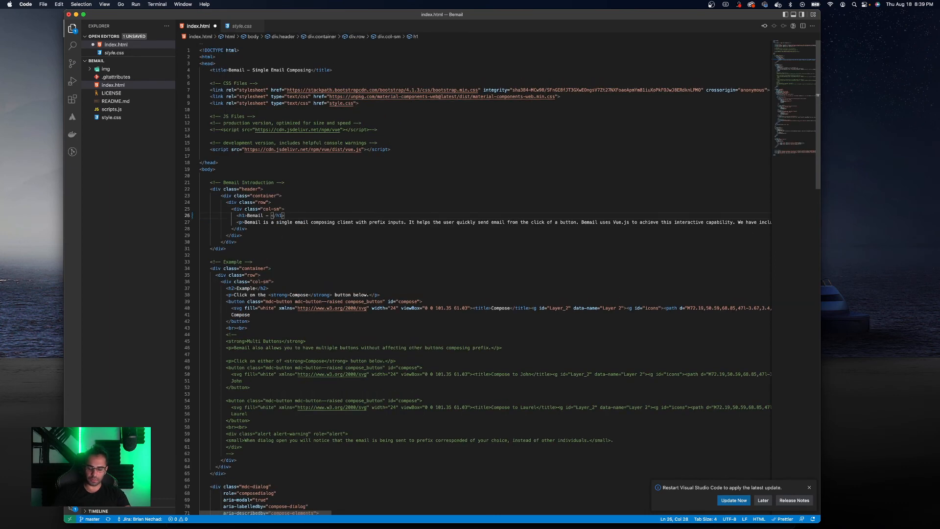
pyautogui.write('Changed')
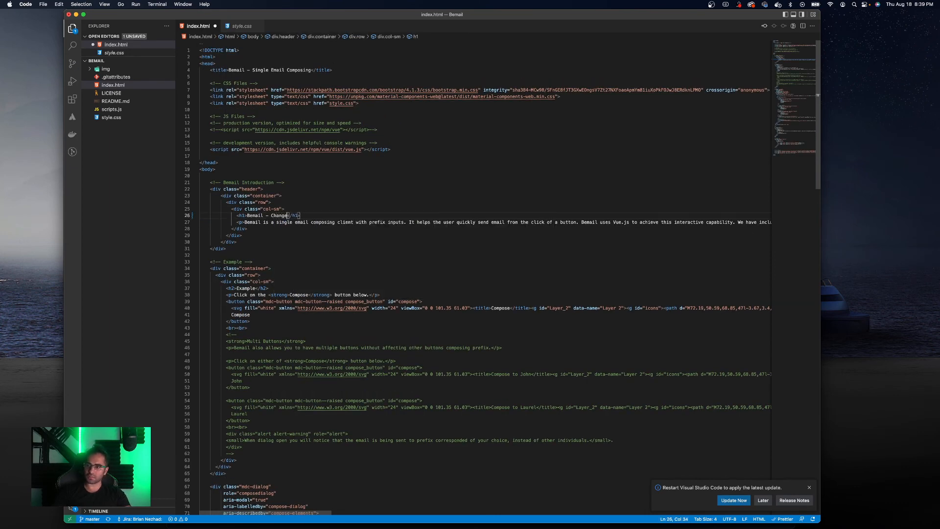
pyautogui.press('BackSpace')
pyautogui.write('s')
pyautogui.press('super+s')
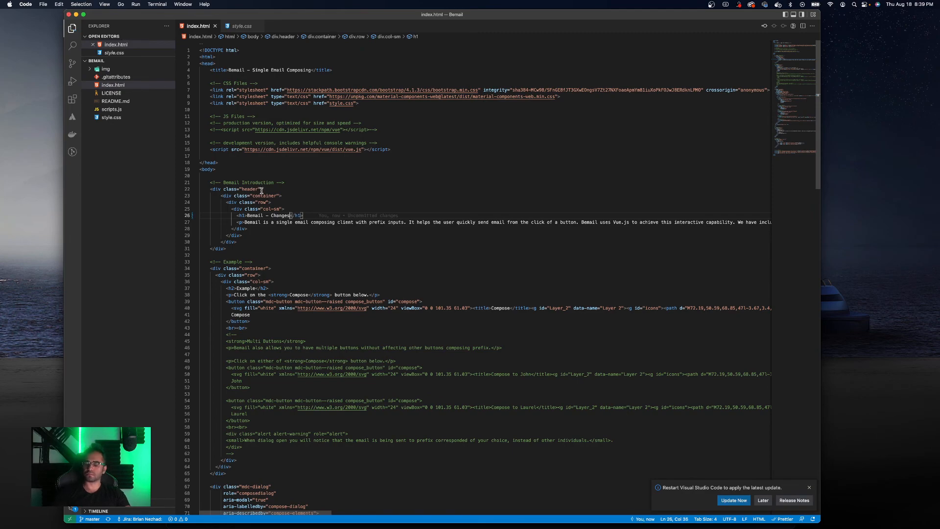
# - Back in GitKraken, delete the Revert branch both locally and on origin
pyautogui.hotkey('ctrl', 'Up')
pyautogui.click(485, 382)
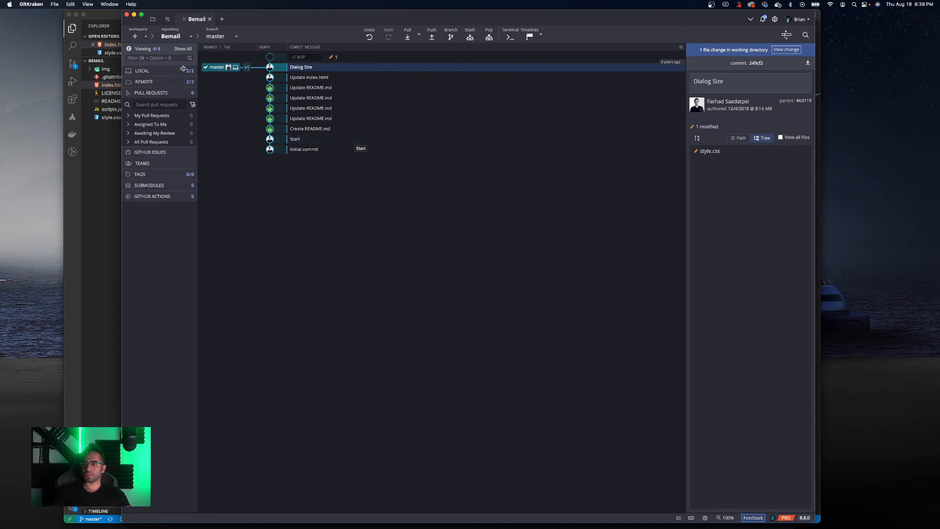
pyautogui.click(348, 59)
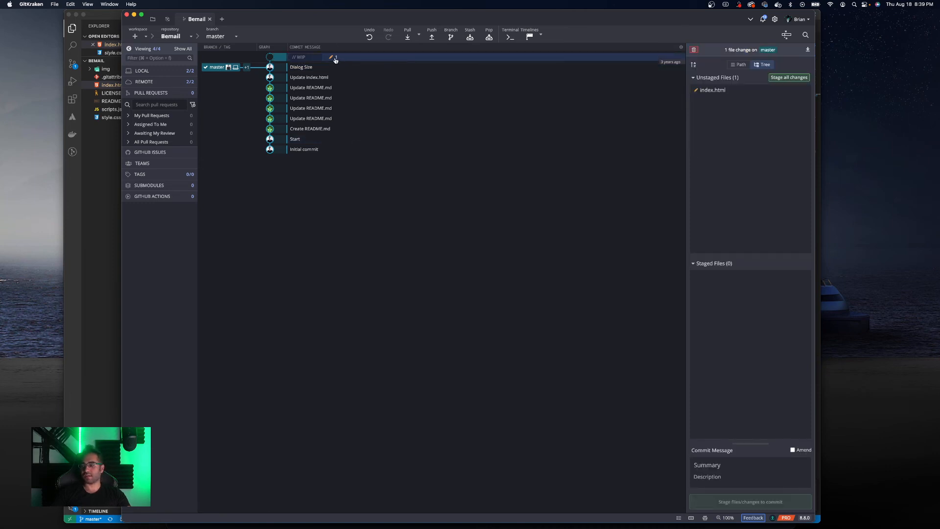
pyautogui.moveTo(226, 68)
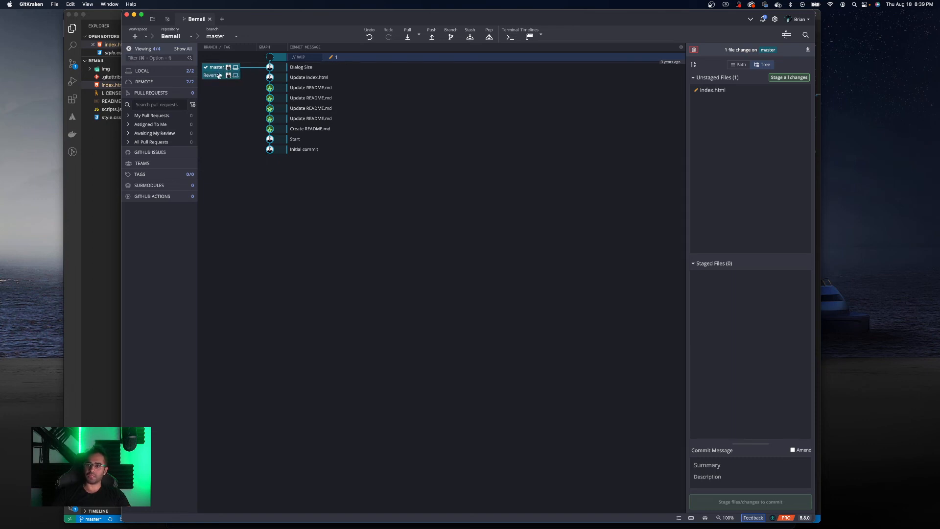
pyautogui.rightClick(220, 75)
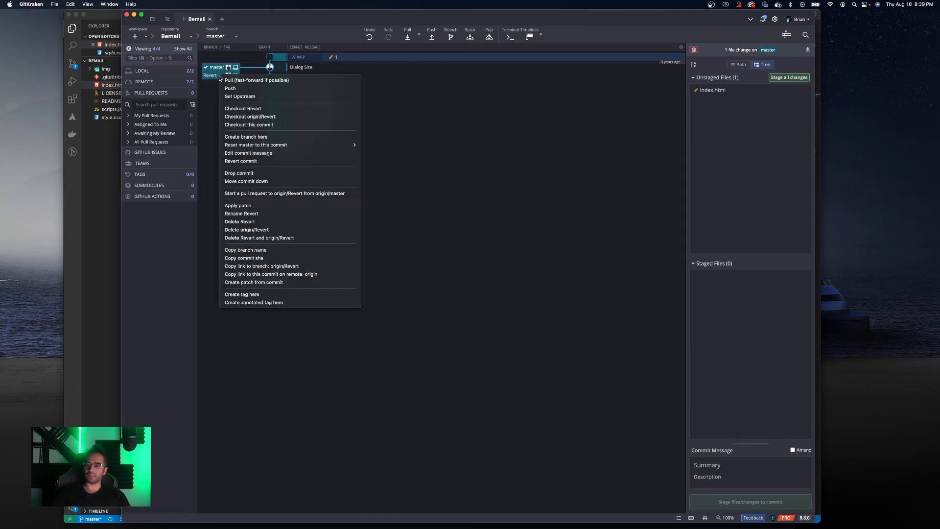
pyautogui.click(257, 238)
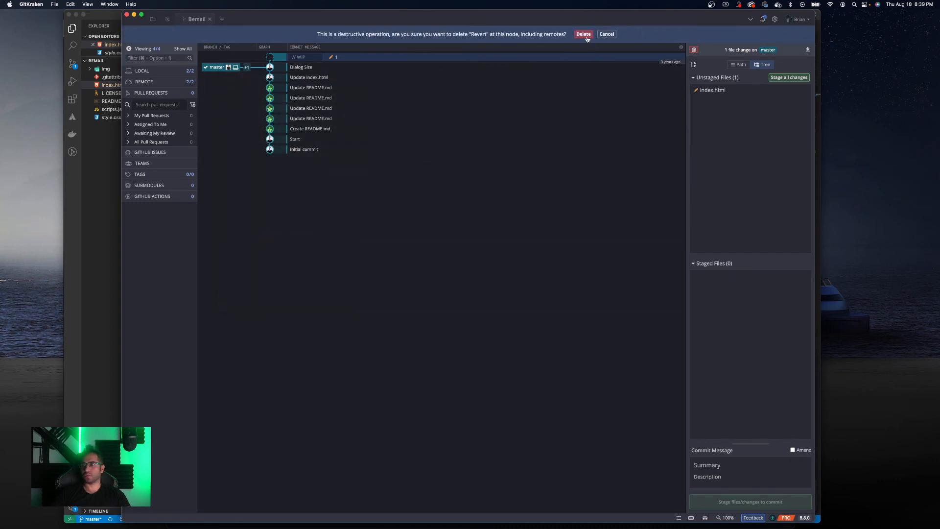
pyautogui.click(584, 35)
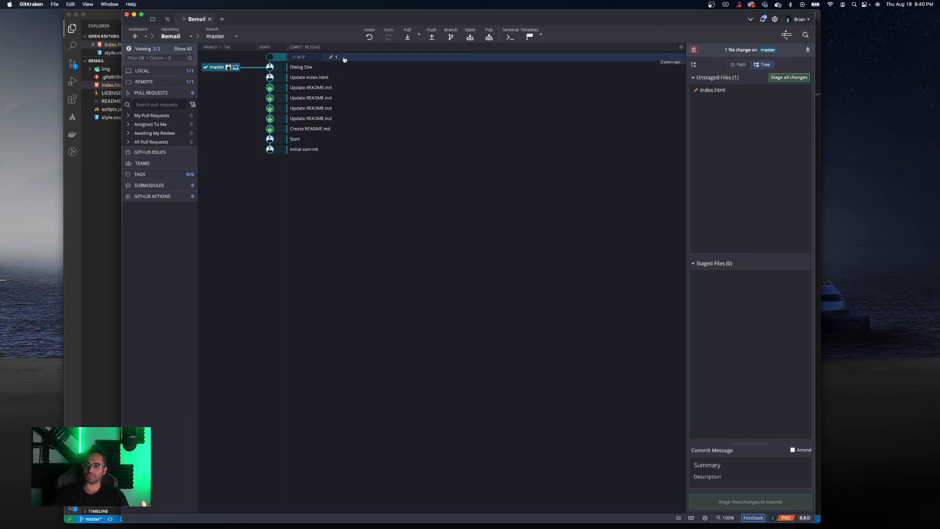
# - Stash the uncommitted index.html change on master
pyautogui.click(470, 37)
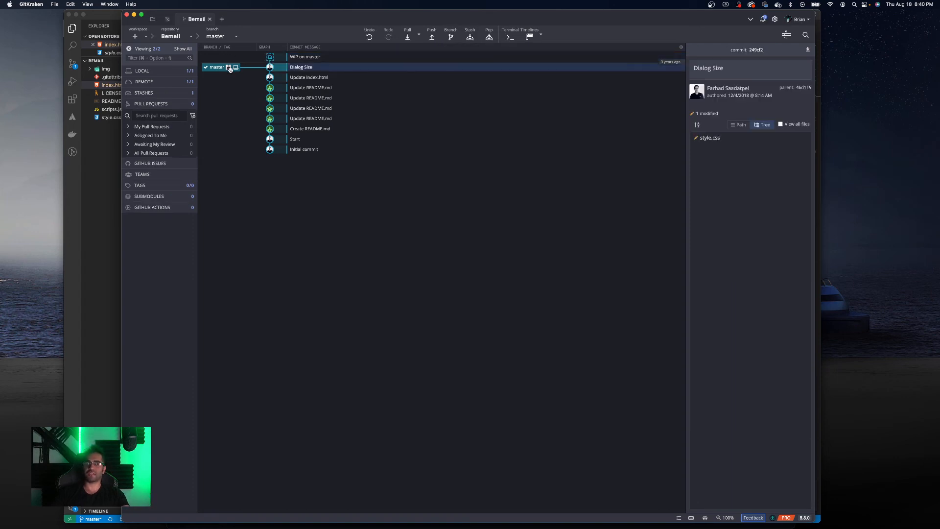
# - In VS Code, change the h1 heading in index.html to "Bemail - New Changes" and save the file
pyautogui.click(83, 194)
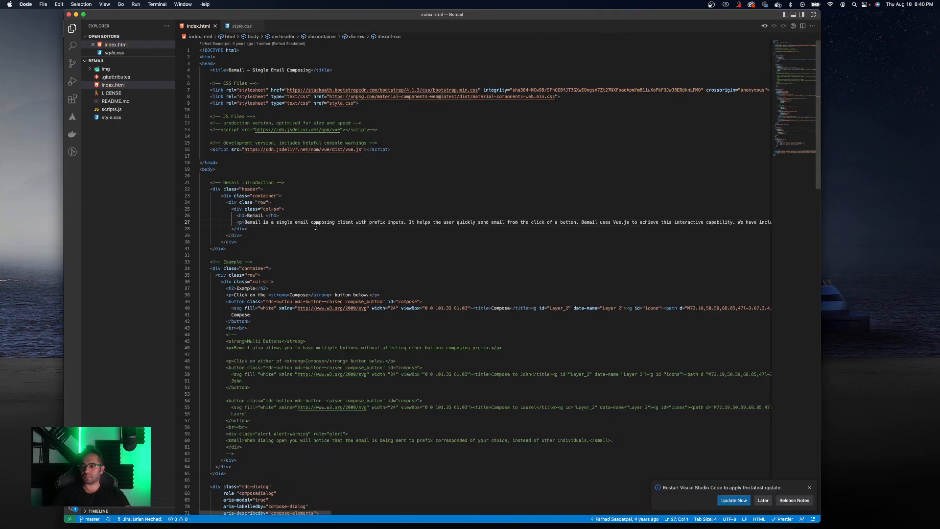
pyautogui.click(264, 216)
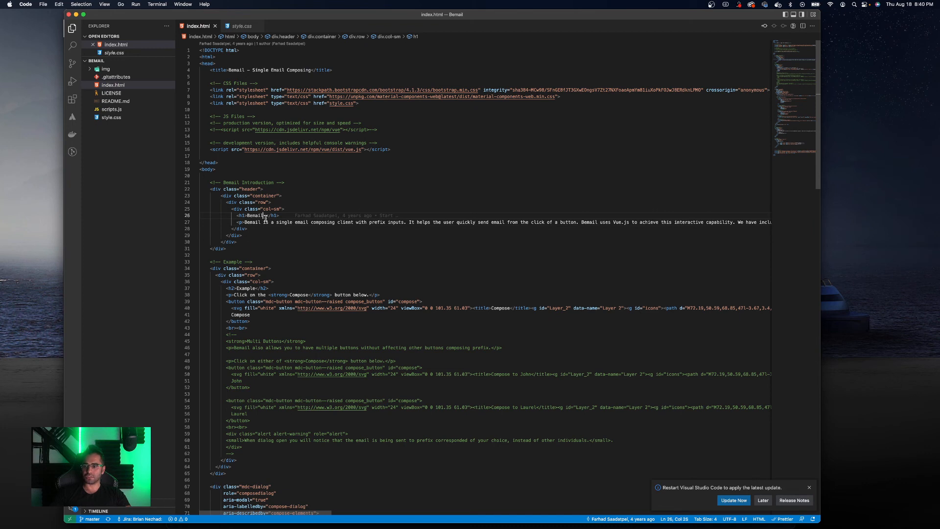
pyautogui.write('- New CHanges')
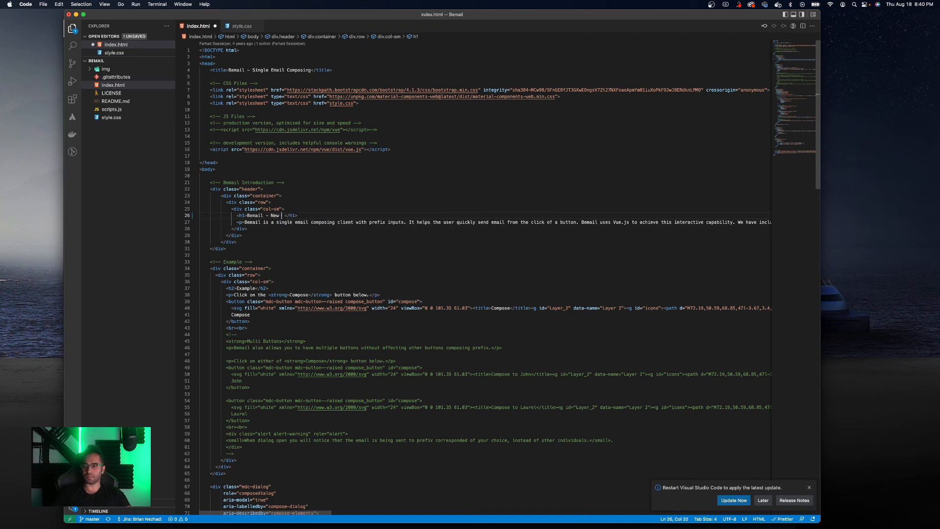
pyautogui.press('BackSpace')
pyautogui.press('BackSpace')
pyautogui.press('BackSpace')
pyautogui.press('BackSpace')
pyautogui.press('BackSpace')
pyautogui.press('BackSpace')
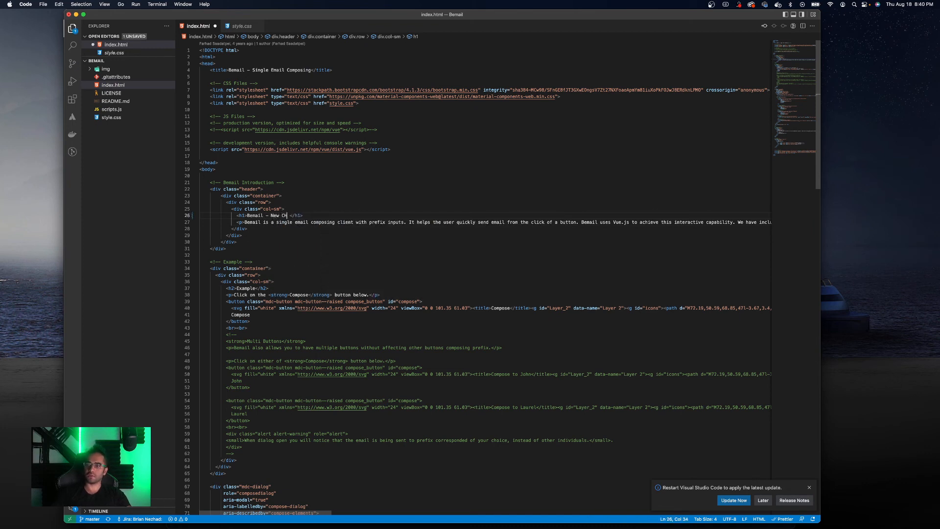
pyautogui.write('hanges')
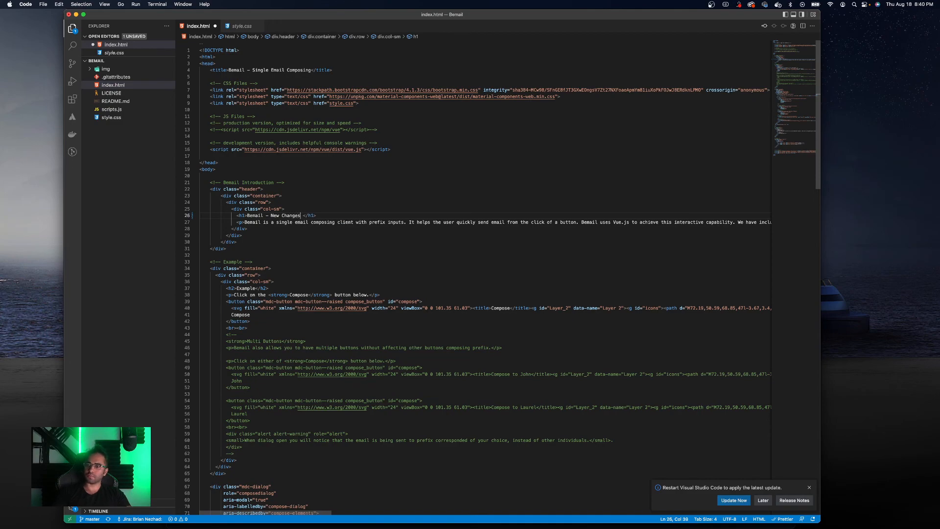
pyautogui.press('cmd+s')
# - Back in GitKraken, discard all uncommitted changes in the working directory on master
pyautogui.hotkey('ctrl', 'Up')
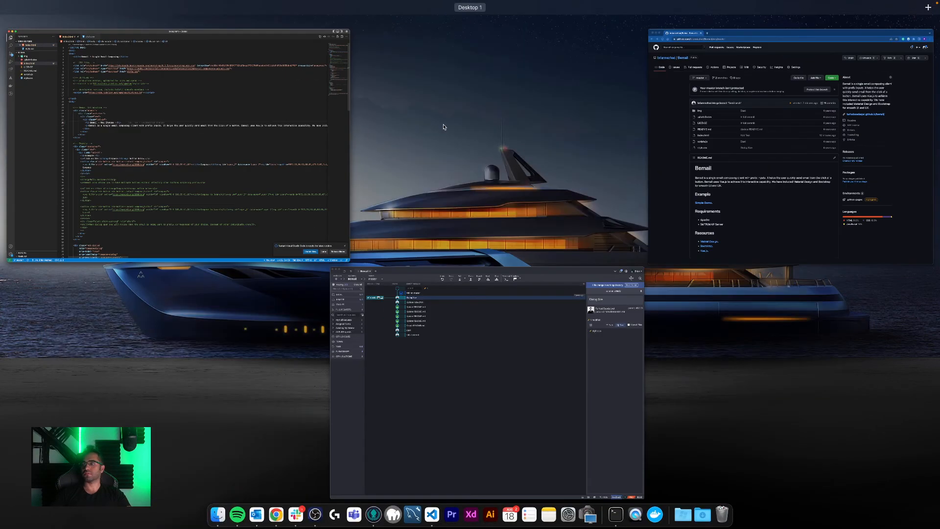
pyautogui.click(497, 357)
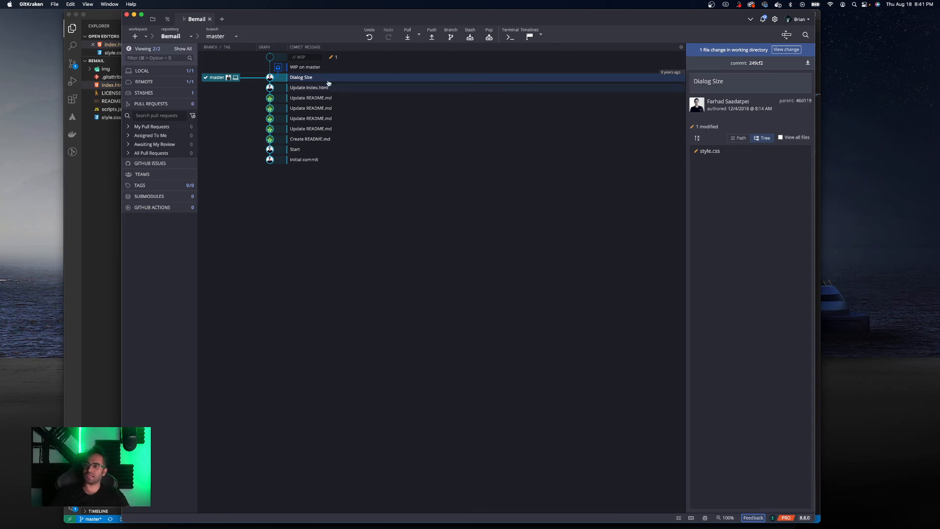
pyautogui.click(346, 57)
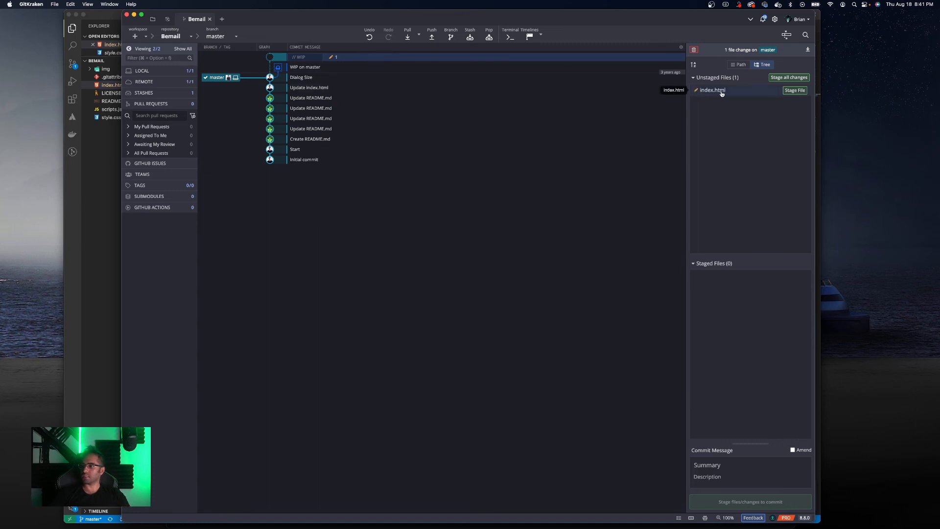
pyautogui.click(695, 51)
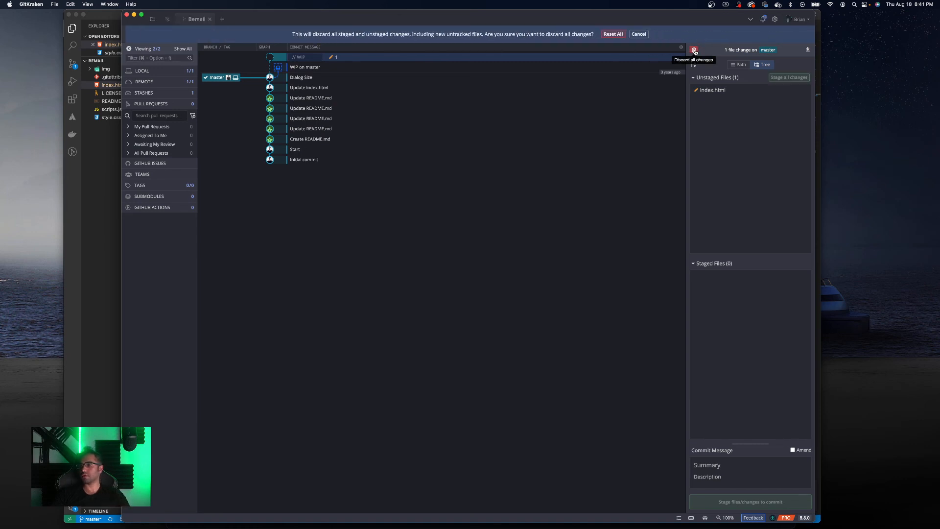
pyautogui.click(611, 36)
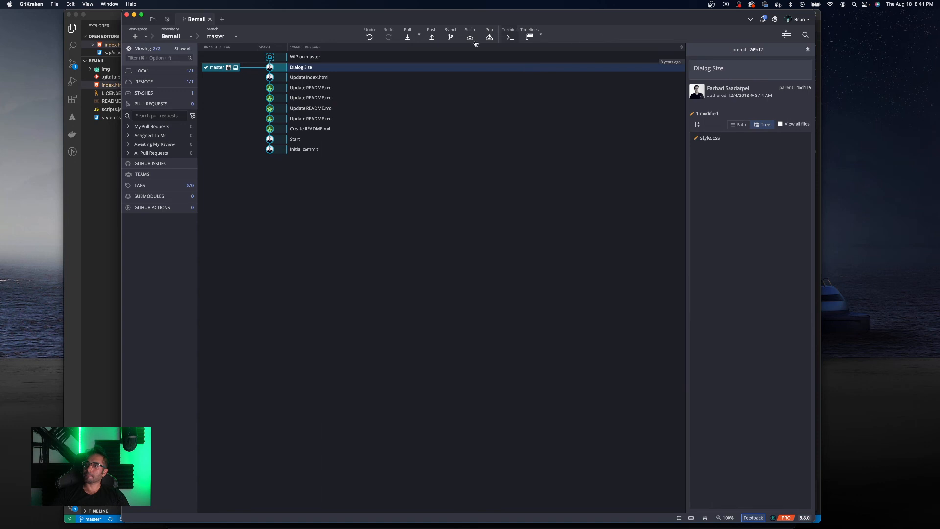
pyautogui.click(304, 61)
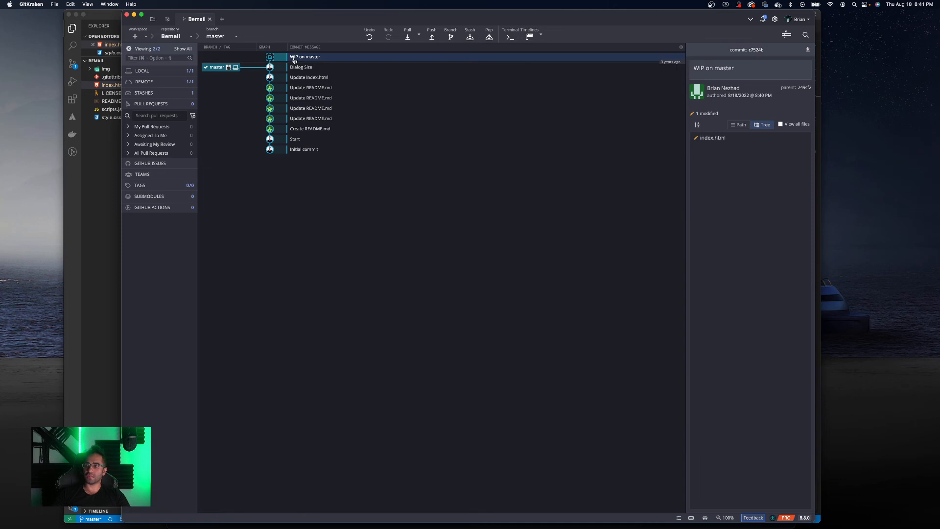
pyautogui.rightClick(304, 57)
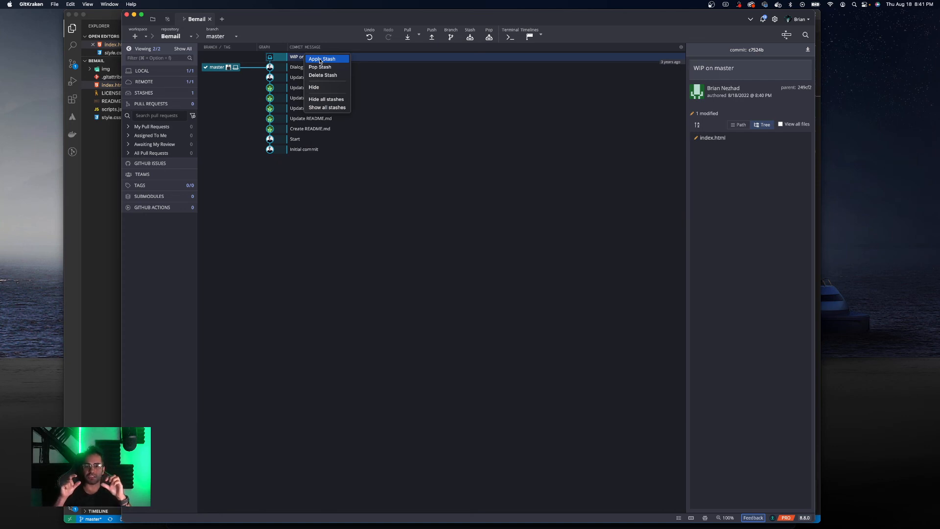
pyautogui.click(211, 85)
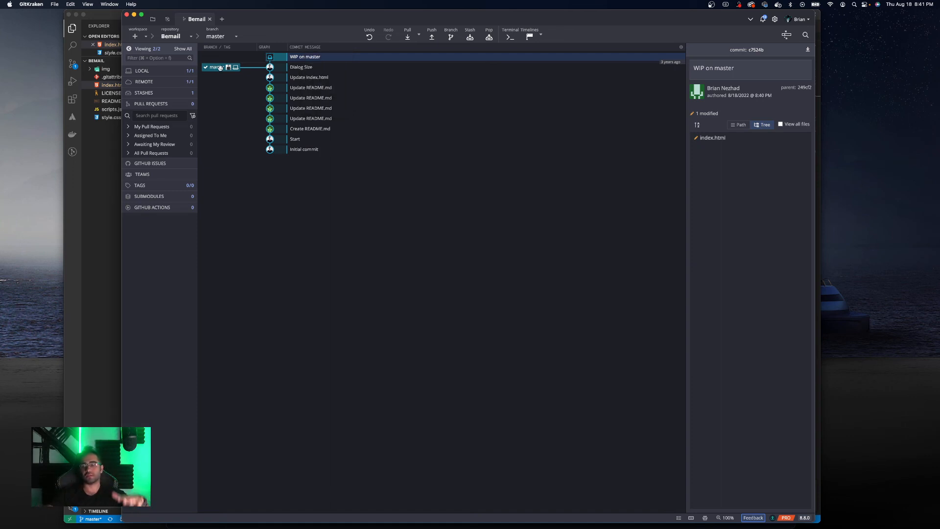
# - Create a new branch named AnotherBranch at the master commit and check it out
pyautogui.rightClick(221, 67)
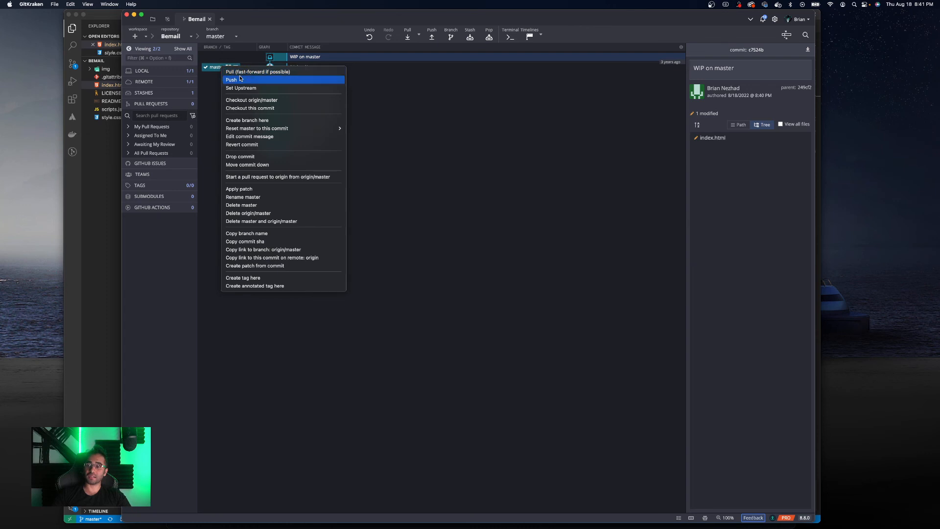
pyautogui.click(242, 120)
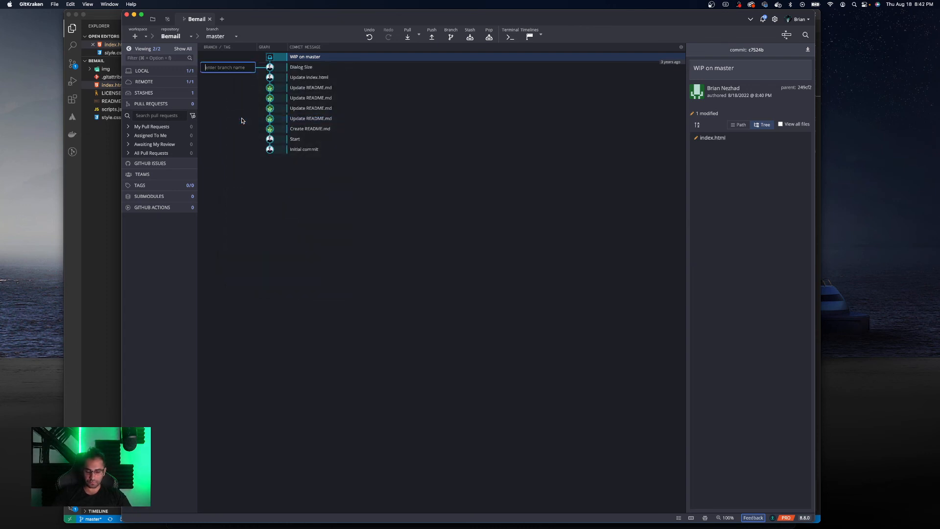
pyautogui.write('AnotherBranch')
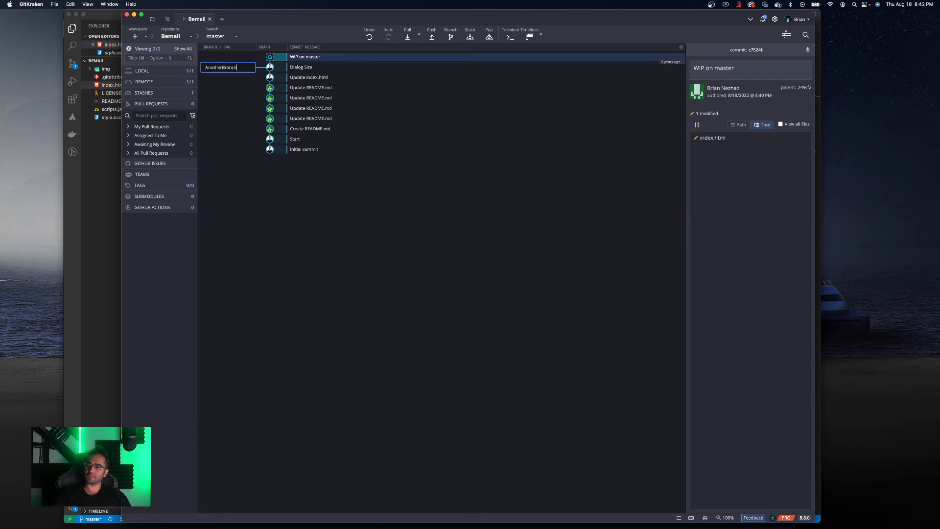
pyautogui.press('Return')
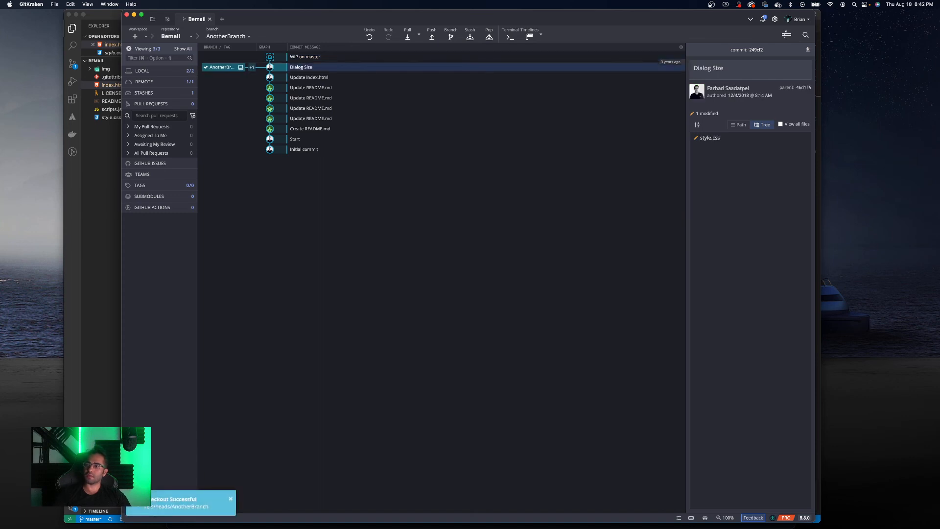
# - Apply the stash saved from master onto AnotherBranch
pyautogui.rightClick(307, 57)
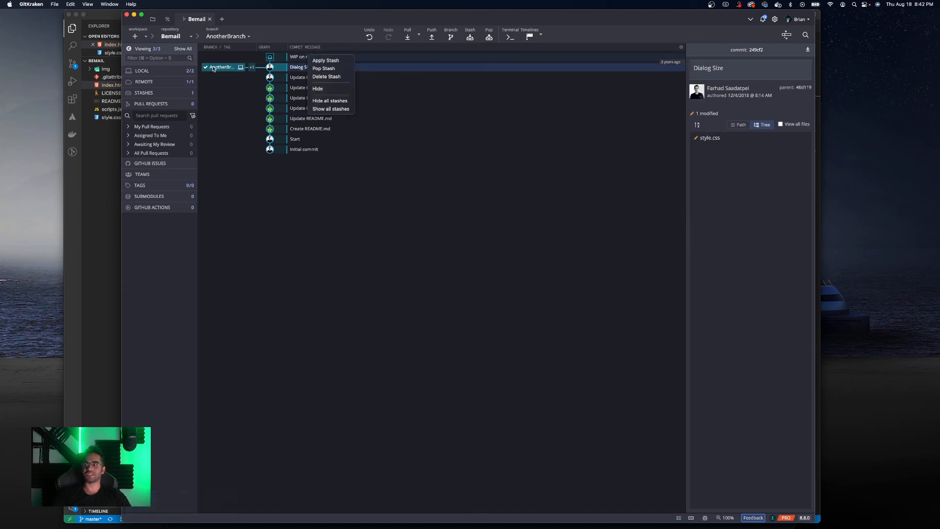
pyautogui.click(230, 87)
pyautogui.moveTo(215, 69)
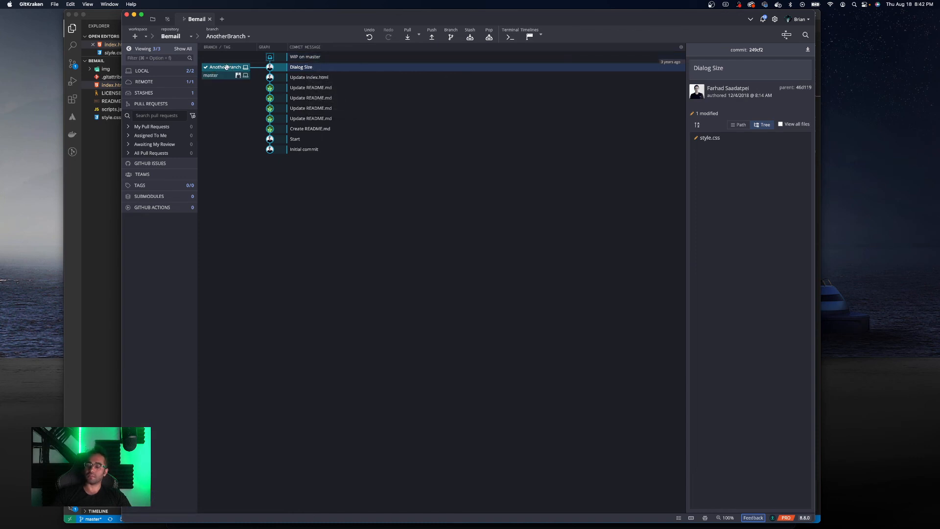
pyautogui.rightClick(327, 58)
pyautogui.click(336, 62)
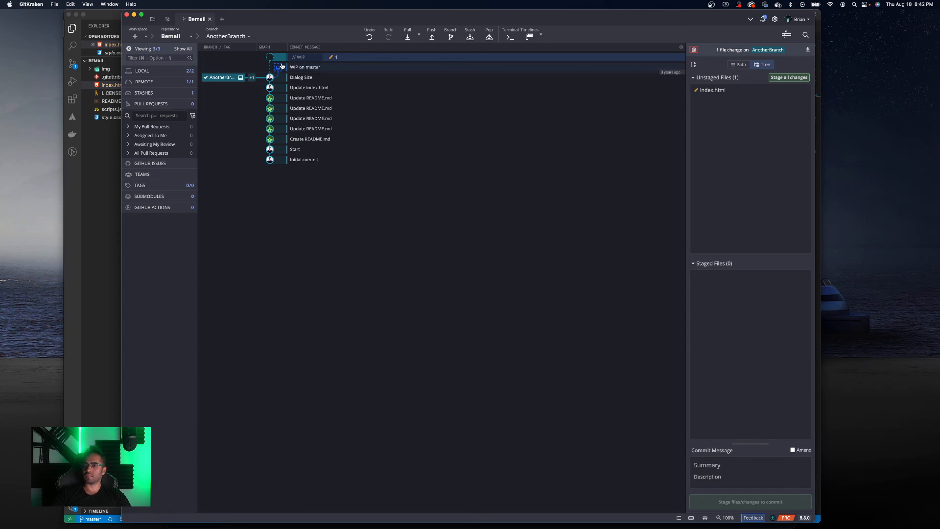
# - Stage index.html and commit it to AnotherBranch with the message "Comit to another branch"
pyautogui.moveTo(222, 78)
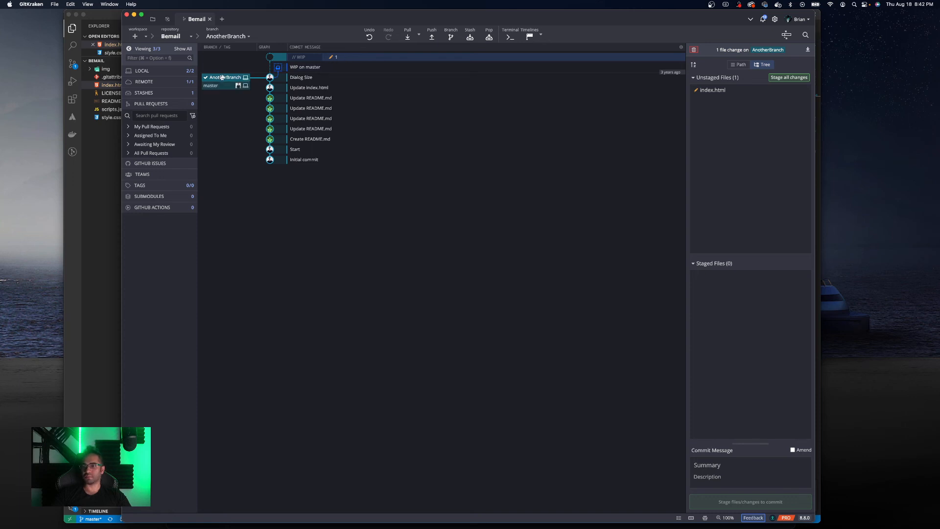
pyautogui.click(779, 92)
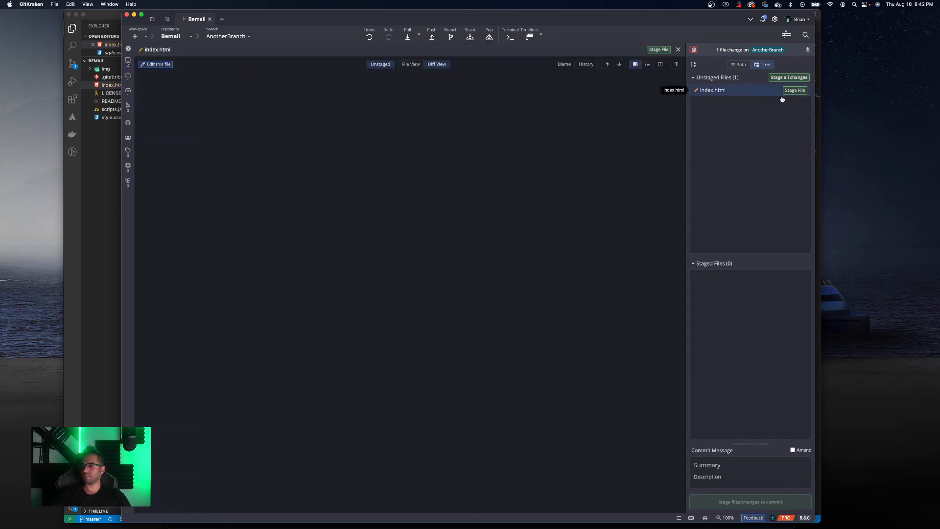
pyautogui.click(793, 90)
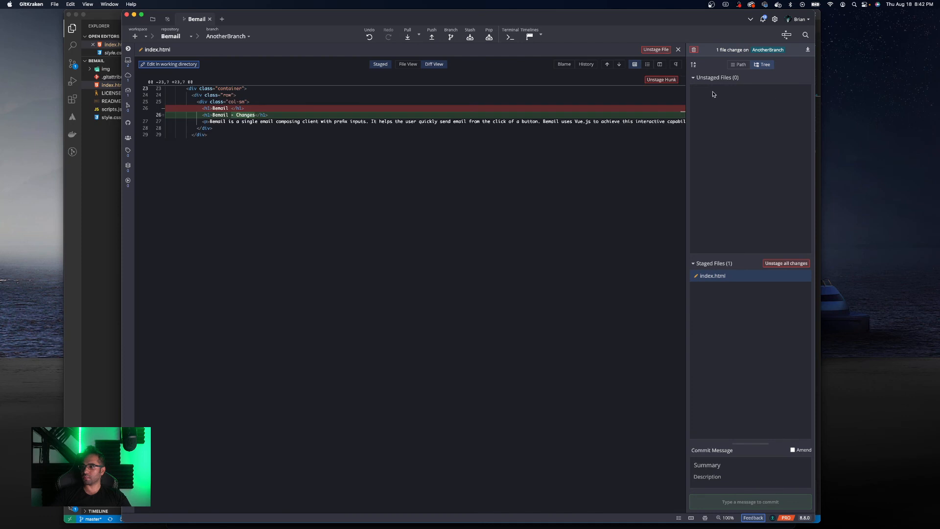
pyautogui.click(716, 466)
pyautogui.write('Comit to another branch')
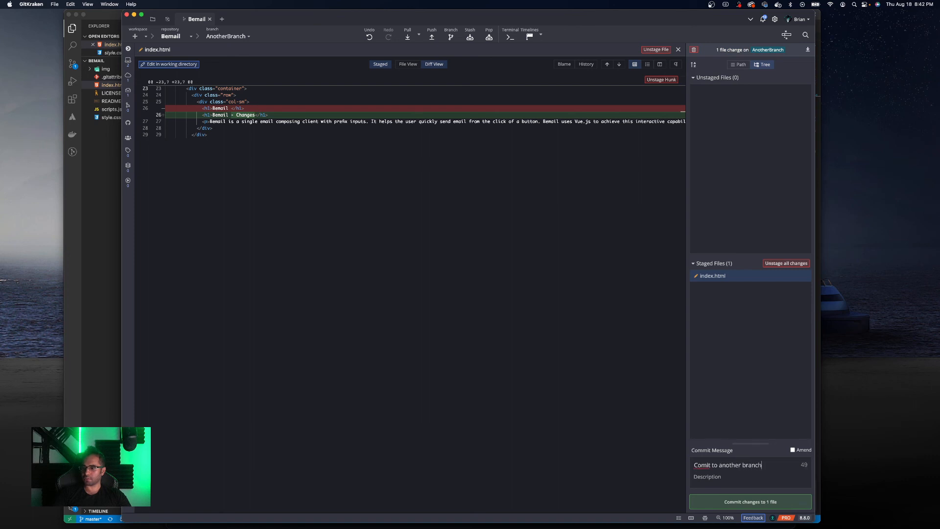
pyautogui.rightClick(698, 466)
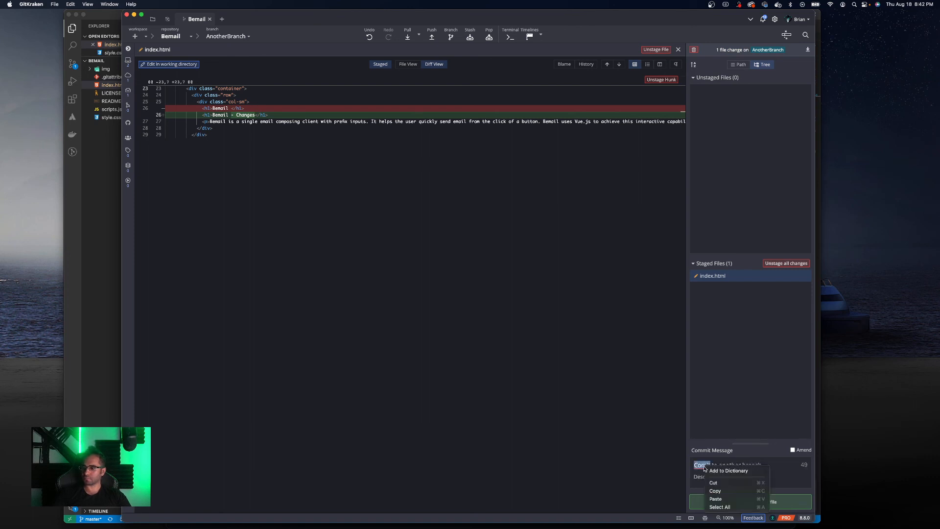
pyautogui.press('Escape')
pyautogui.click(751, 501)
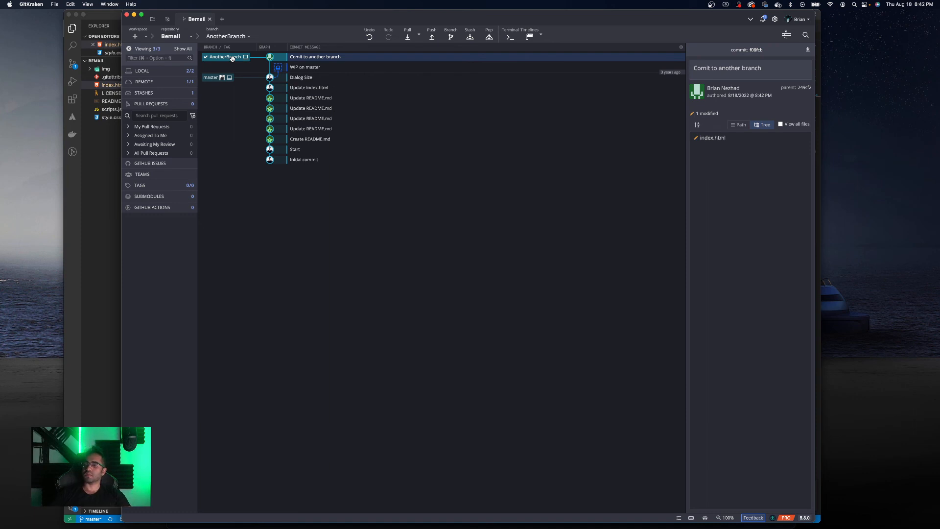
# - Pop the stash saved from master
pyautogui.click(307, 68)
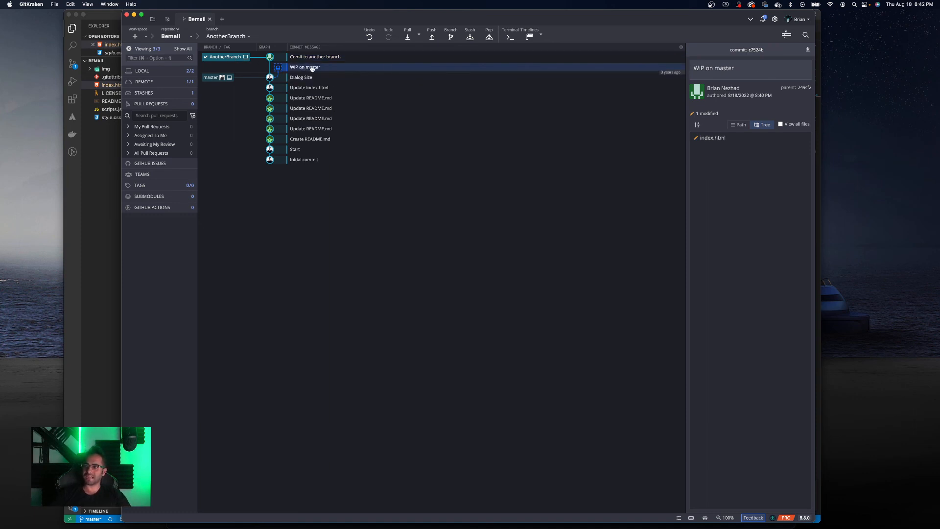
pyautogui.click(487, 38)
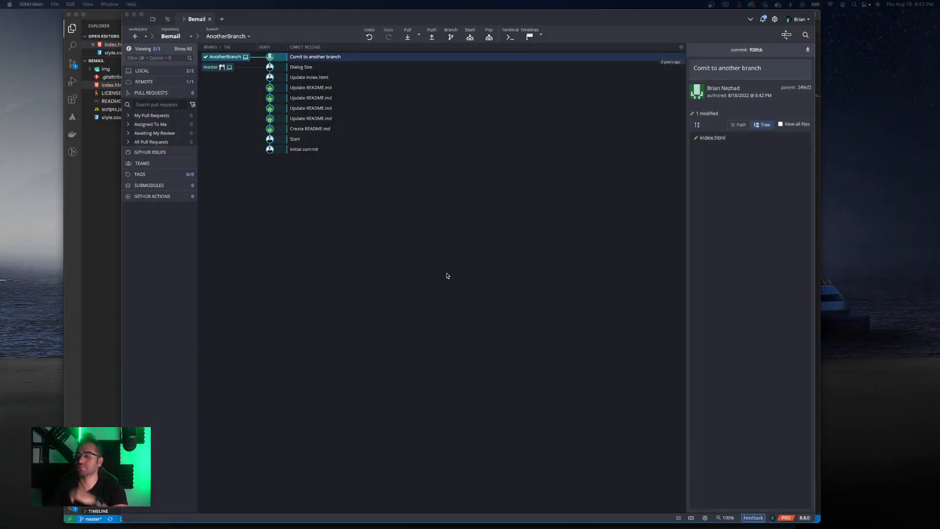
# - Delete the AnotherBranch branch, checking out master first so it can be removed
pyautogui.rightClick(227, 58)
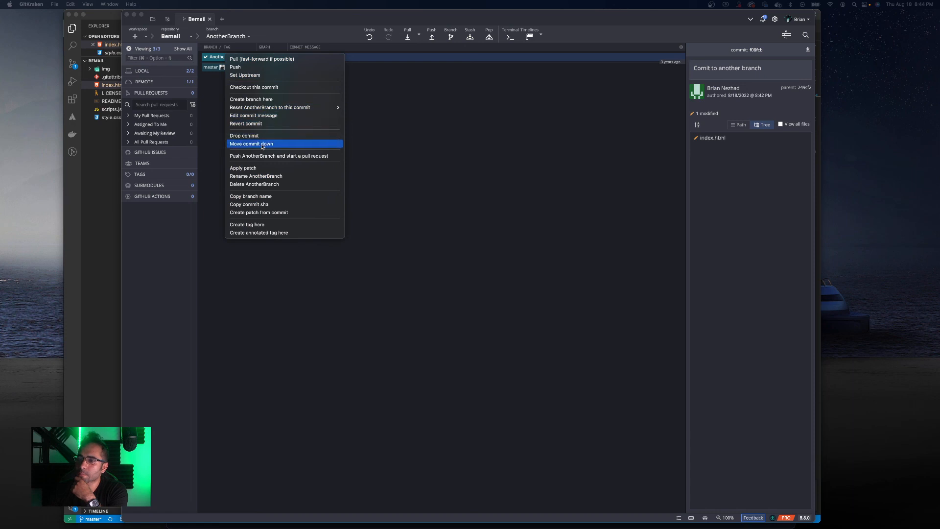
pyautogui.click(260, 184)
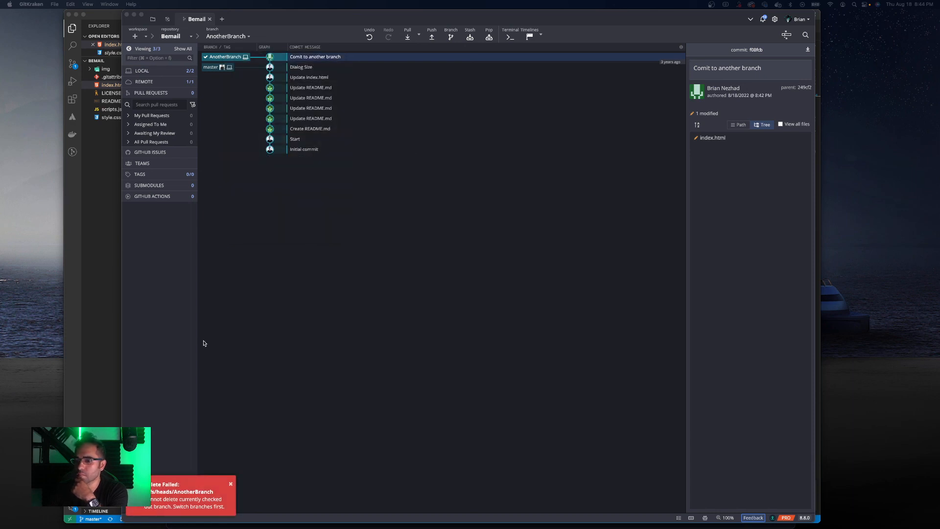
pyautogui.doubleClick(213, 67)
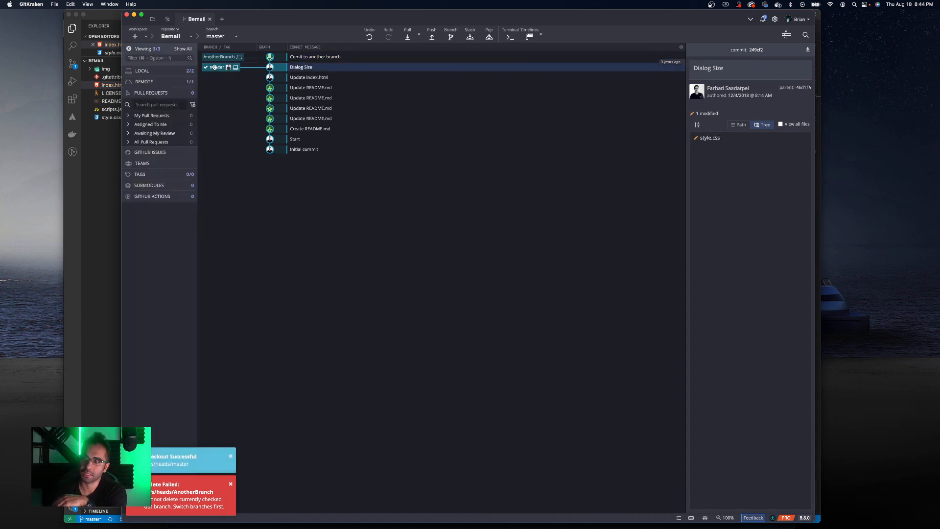
pyautogui.rightClick(222, 59)
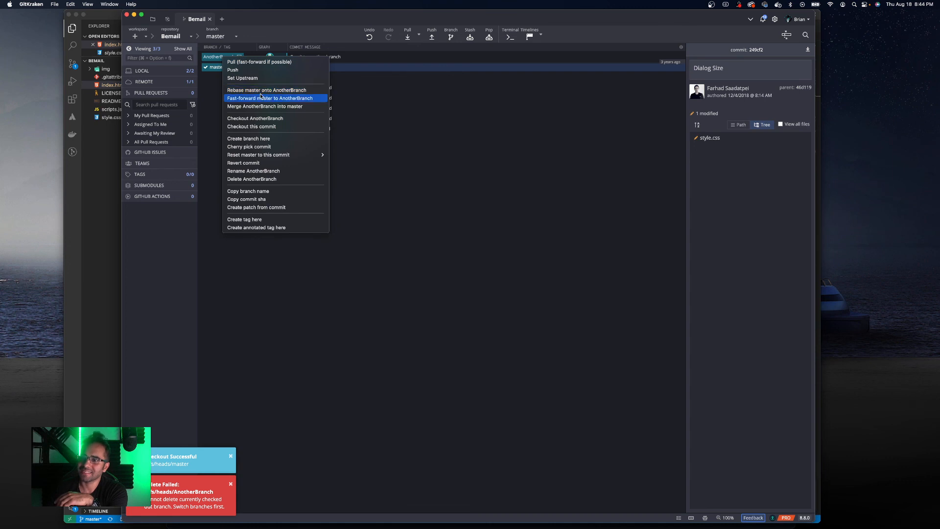
pyautogui.click(265, 179)
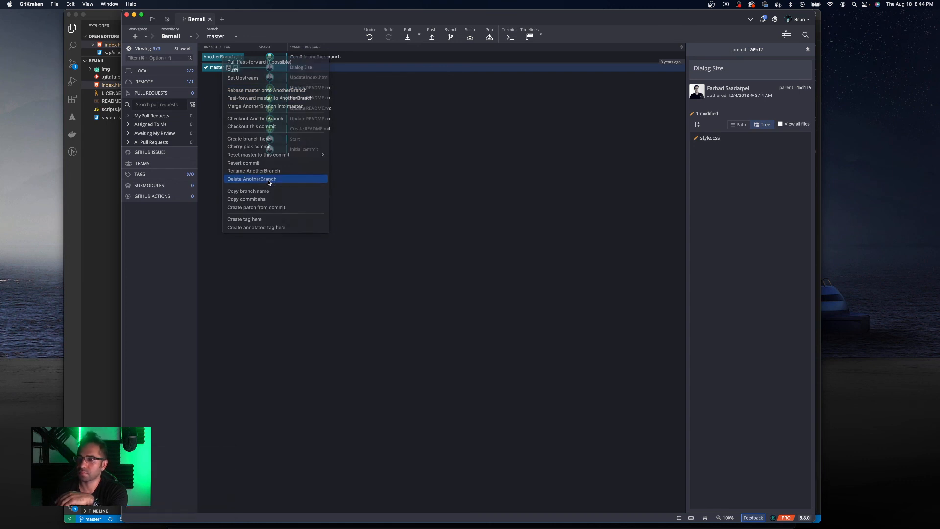
pyautogui.click(556, 35)
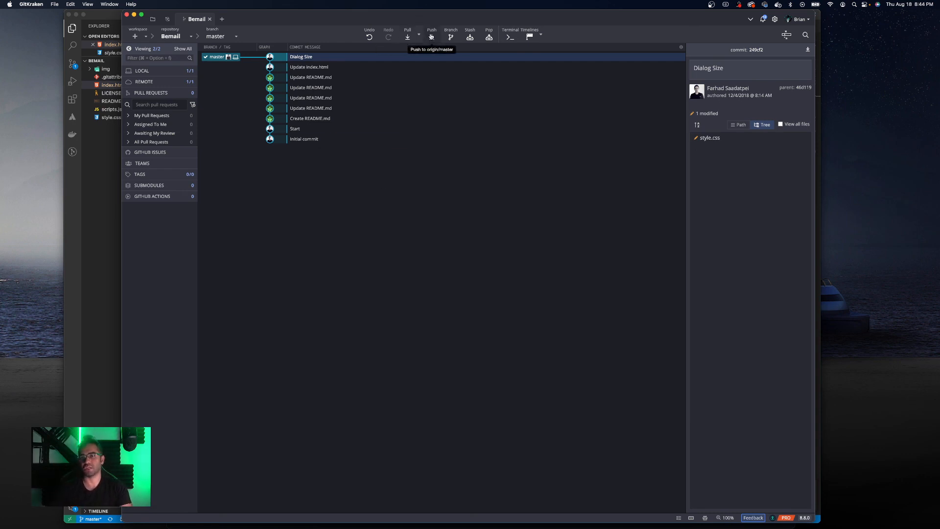
pyautogui.moveTo(694, 528)
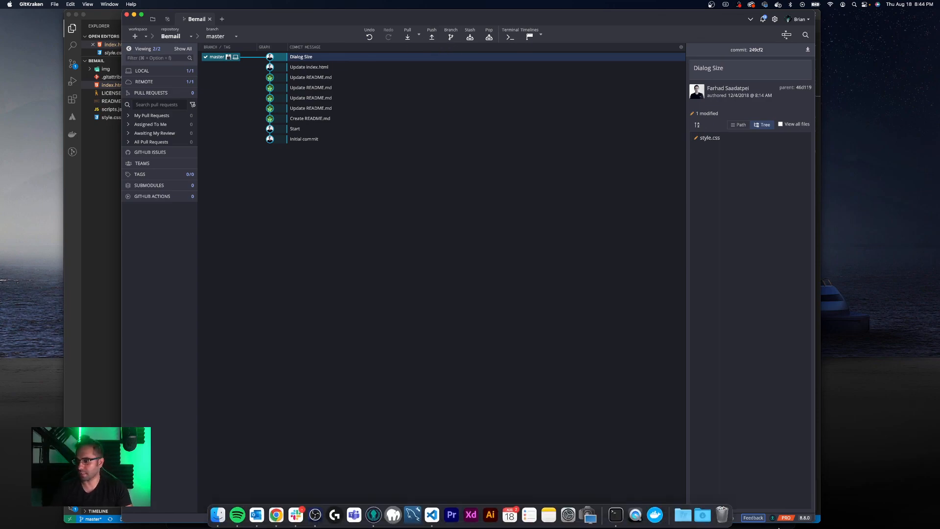
# - Switch to Chrome, open index.html in the GitHub Bemail repo for editing, and change the h1 heading to "Bemail - Another Developer Changes"
pyautogui.hotkey('ctrl', 'Up')
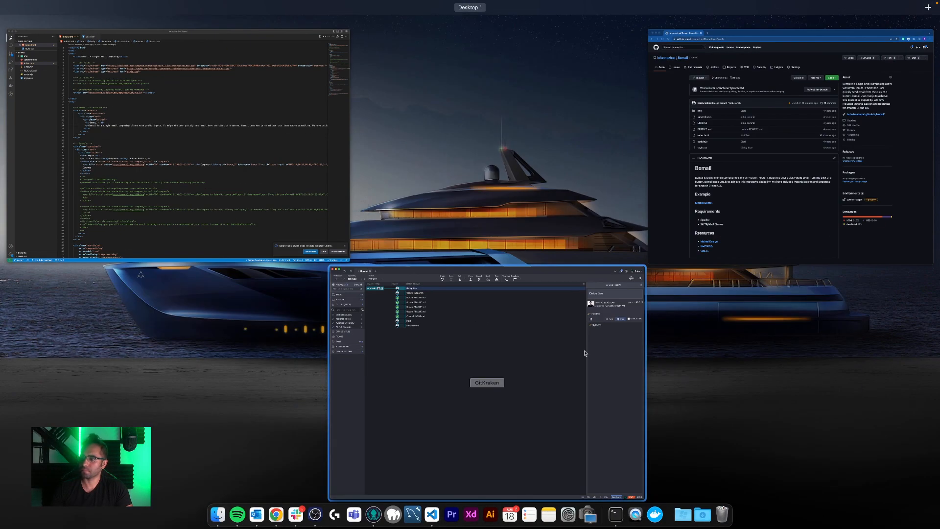
pyautogui.click(737, 195)
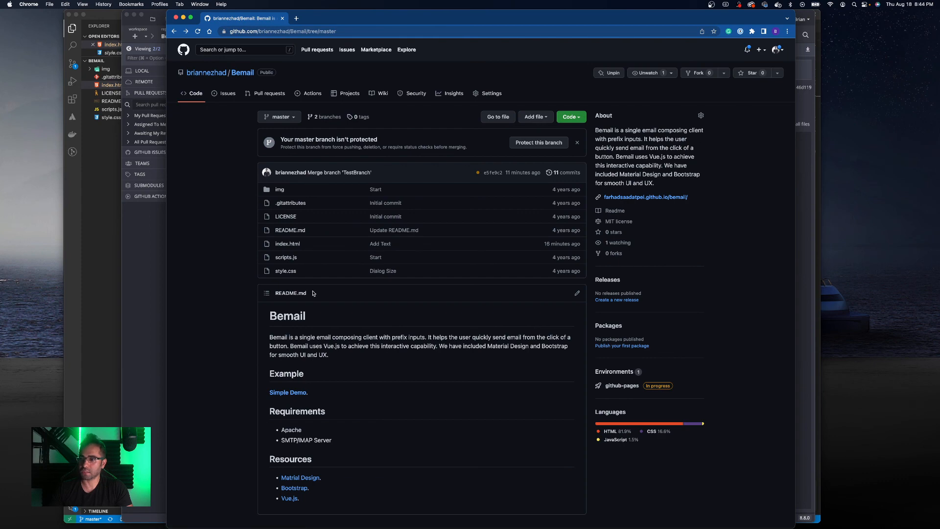
pyautogui.click(292, 244)
pyautogui.click(660, 182)
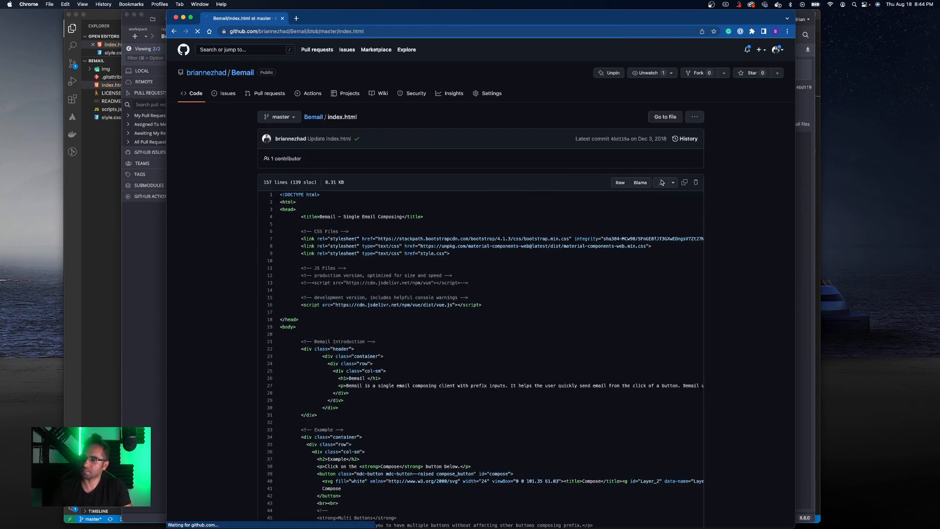
pyautogui.scroll(-3, 381, 302)
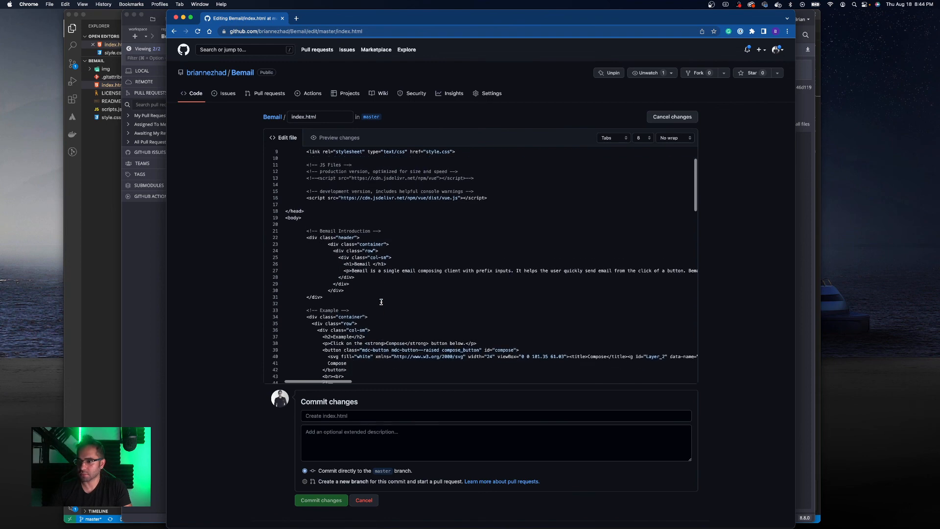
pyautogui.scroll(-4, 382, 301)
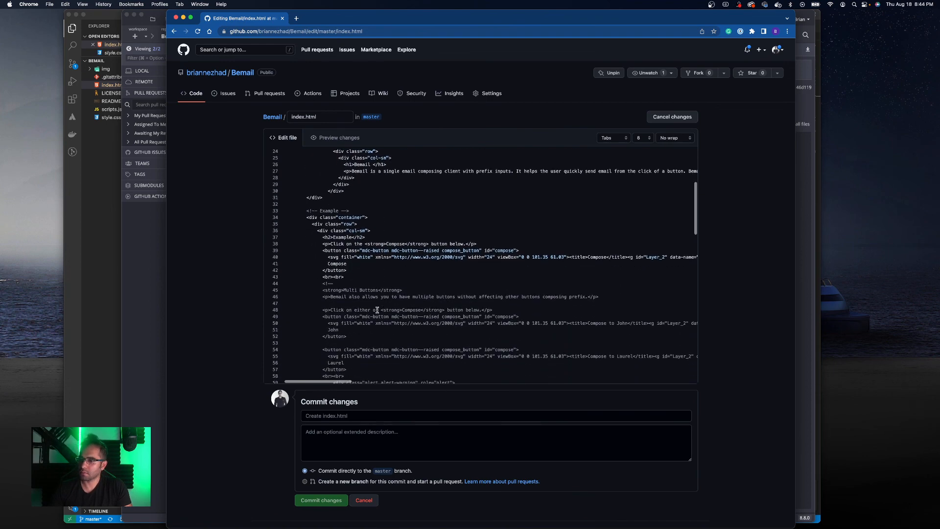
pyautogui.scroll(1, 379, 309)
pyautogui.scroll(5, 379, 308)
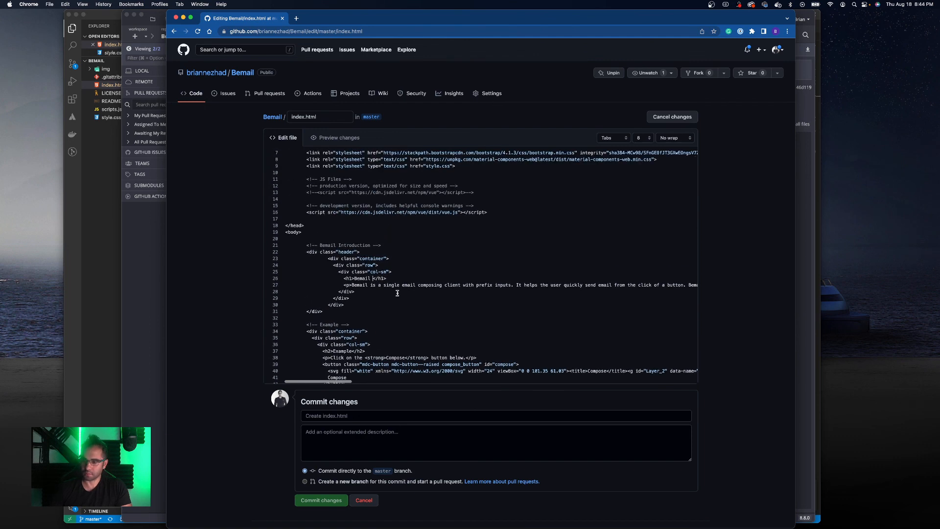
pyautogui.write('- Another Dev')
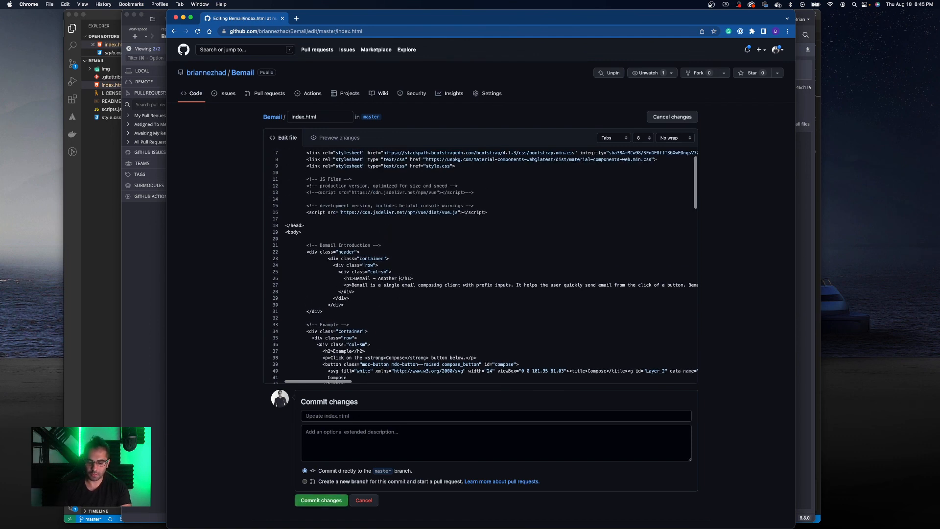
pyautogui.write('eloper Cha')
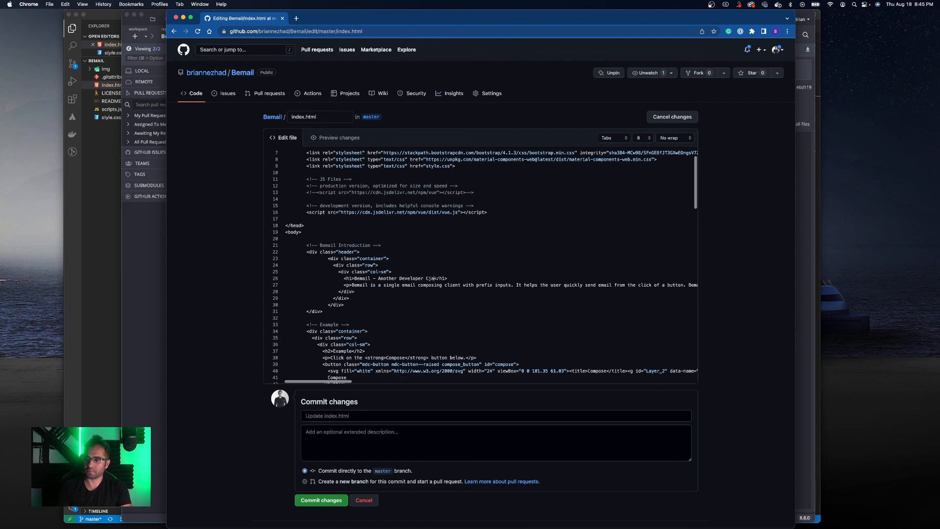
pyautogui.press('BackSpace')
pyautogui.press('BackSpace')
pyautogui.write('hanges')
# - Commit the edit directly to the master branch on GitHub with the message "Change h1 tag text"
pyautogui.click(345, 417)
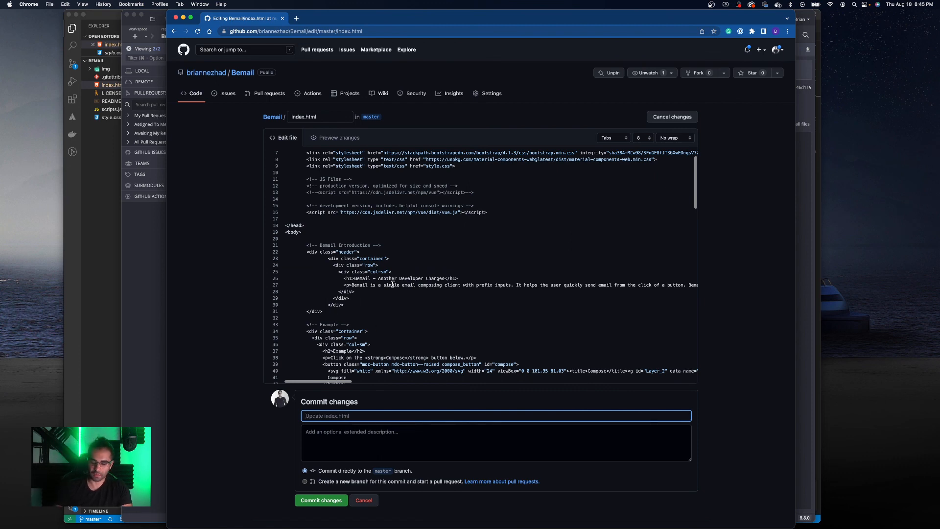
pyautogui.write('Changed')
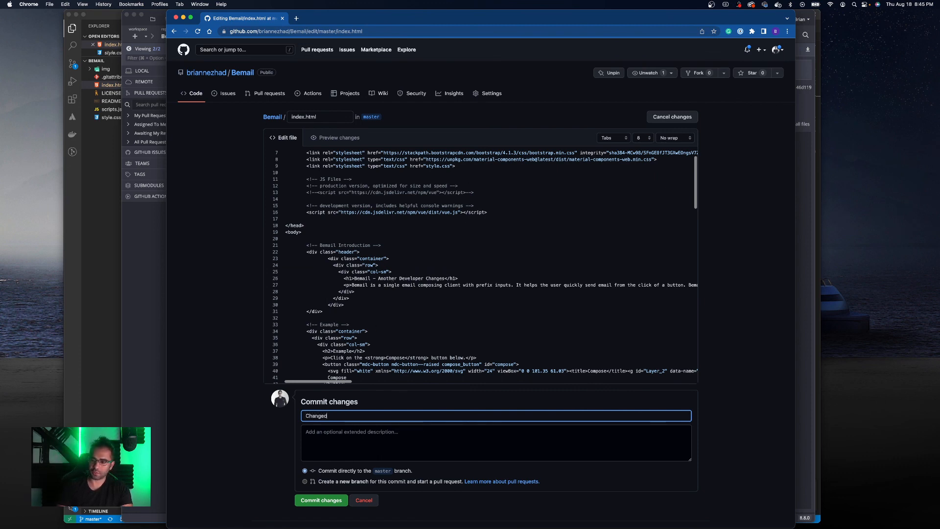
pyautogui.press('BackSpace')
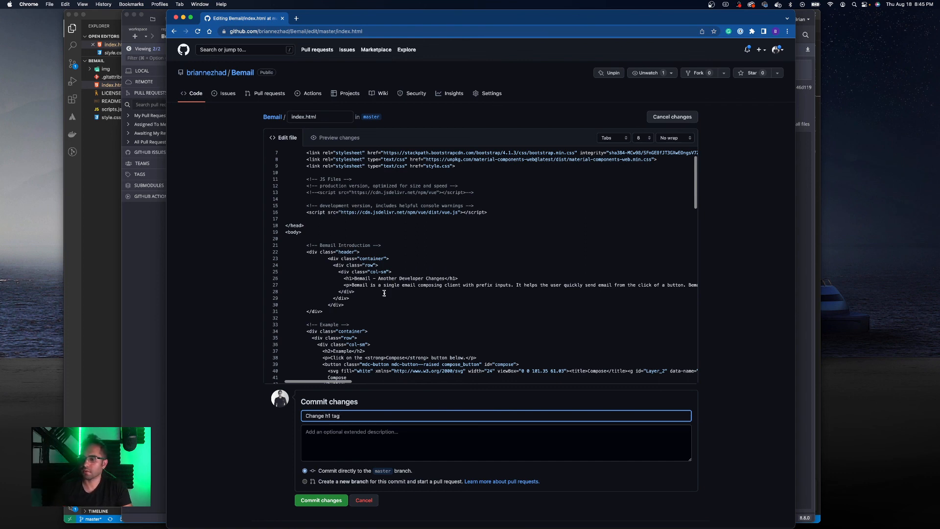
pyautogui.write('text')
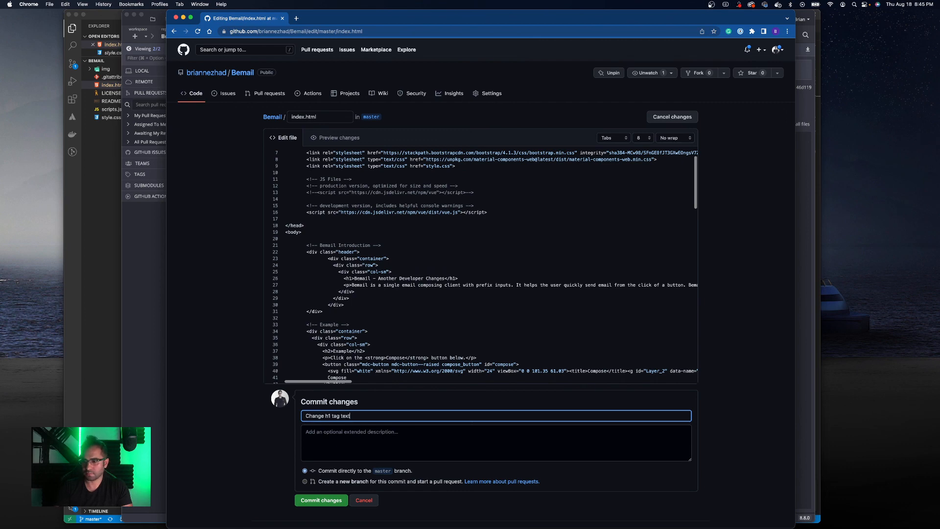
pyautogui.click(320, 500)
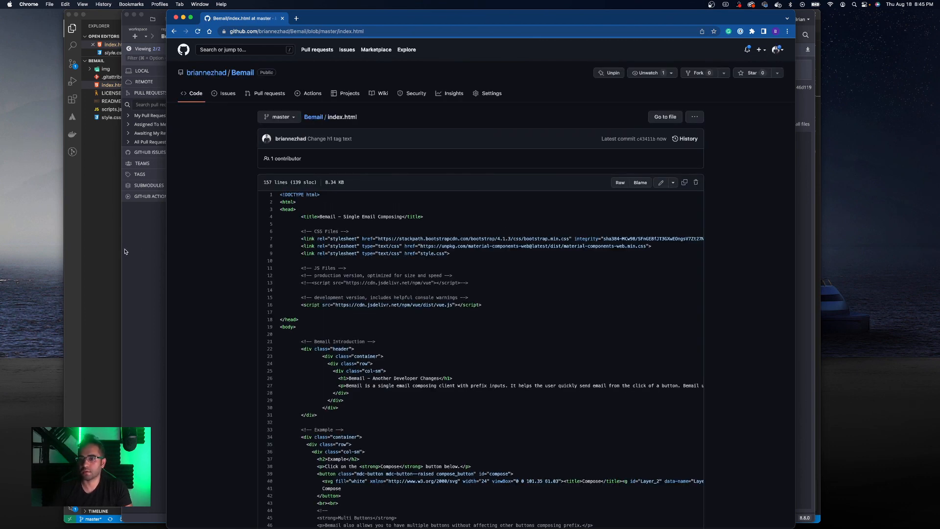
# - Return to GitKraken and pull the new remote commit into the local master branch
pyautogui.click(140, 252)
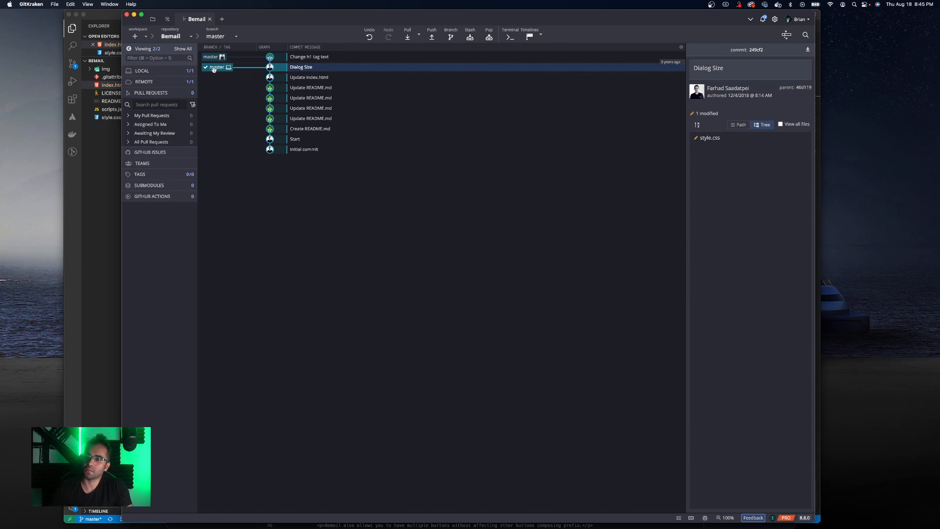
pyautogui.click(410, 38)
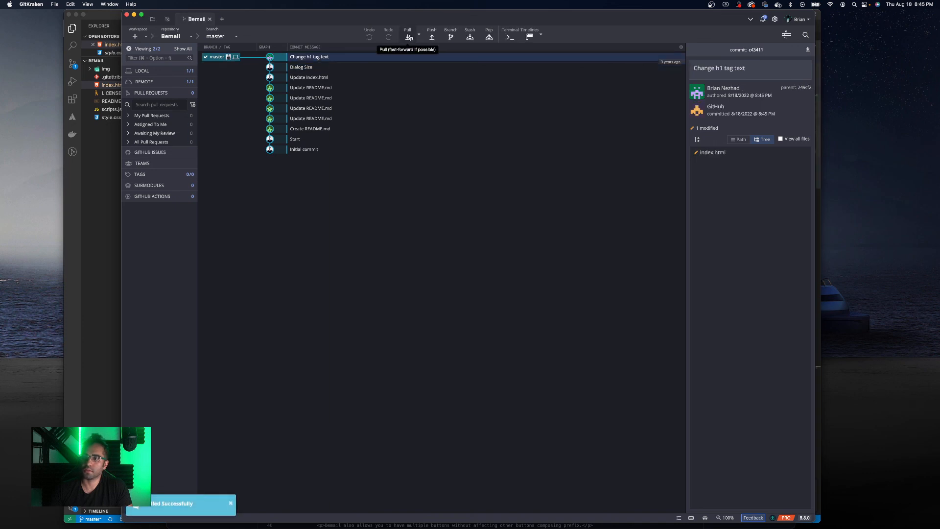